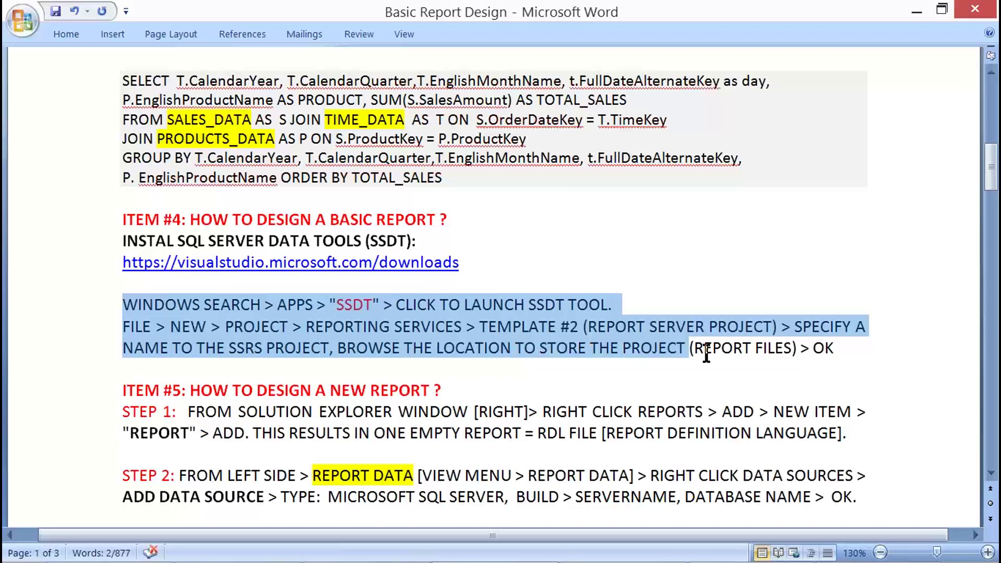
{"action": "left_click", "coordinate": [467, 374]}
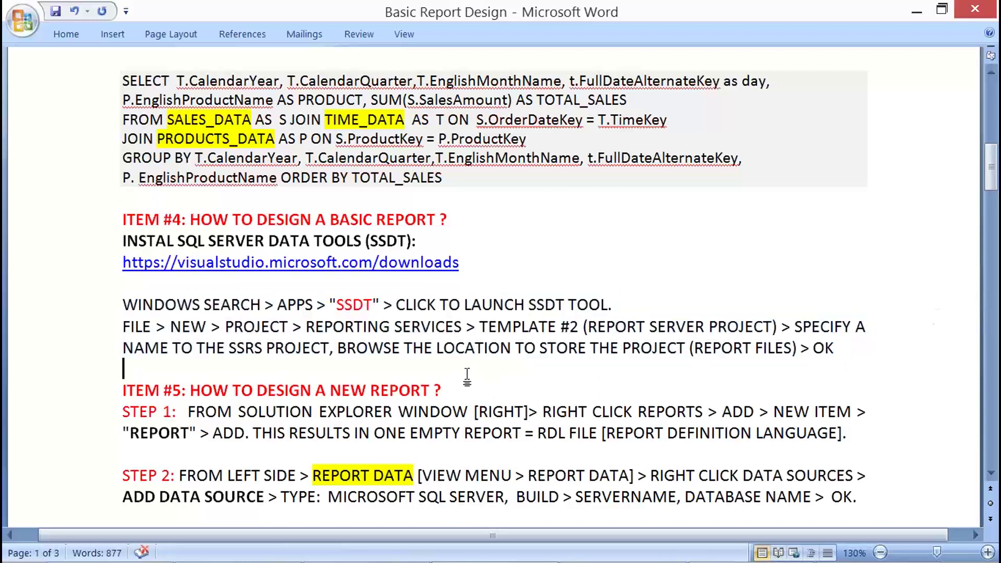
{"action": "type", "text": "THEN, ONE EMPTY REPORT IS AUTO CREATED."}
{"action": "key", "text": "Return"}
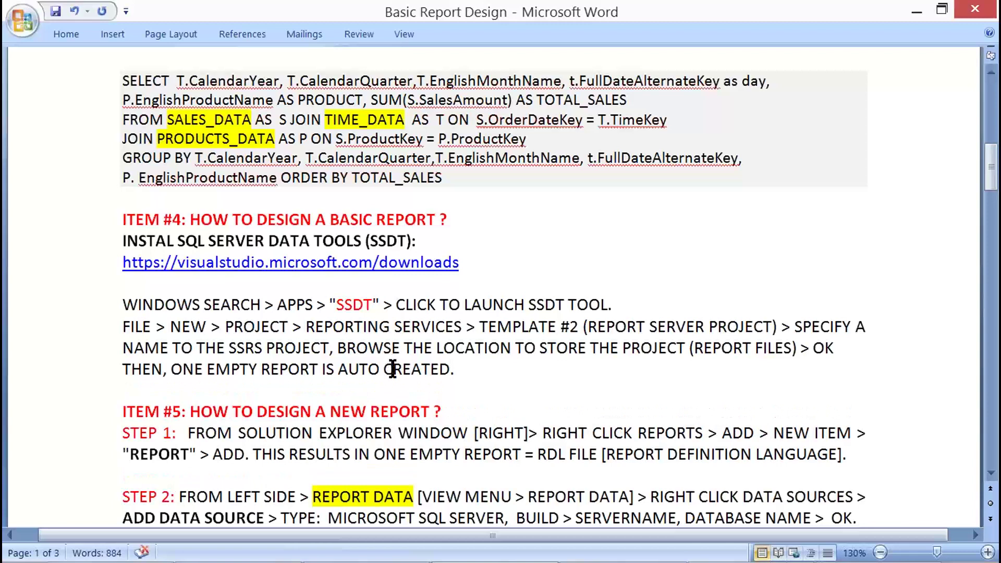
{"action": "left_click_drag", "start_coordinate": [489, 366], "coordinate": [78, 376]}
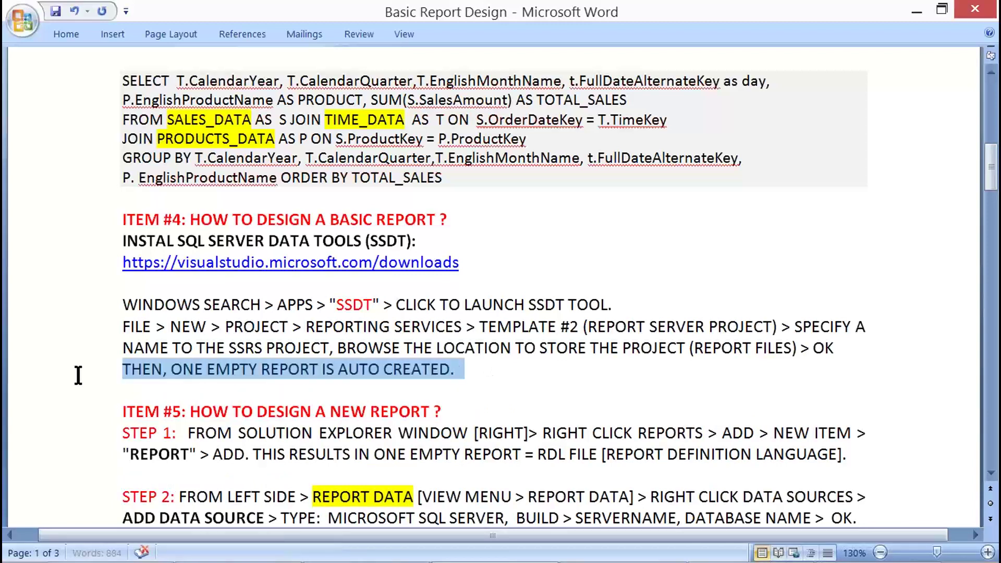
{"action": "key", "text": "Delete"}
Highlight "RDL" in Step 1 in yellow and clear the highlight from "REPORT DATA" in Step 2 with the Format Painter
{"action": "left_click_drag", "start_coordinate": [196, 411], "coordinate": [812, 420]}
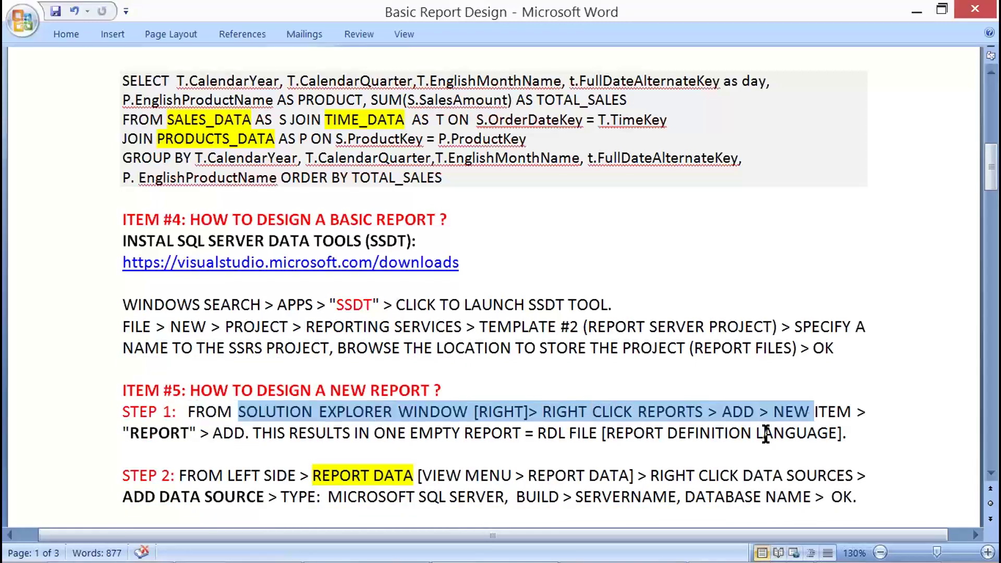
{"action": "left_click", "coordinate": [262, 433]}
{"action": "left_click_drag", "start_coordinate": [321, 431], "coordinate": [524, 433]}
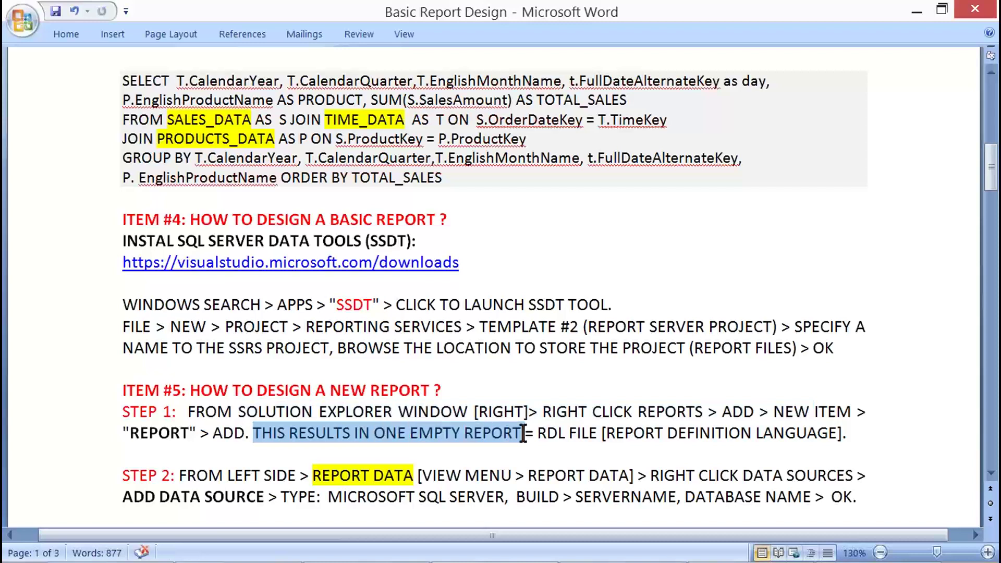
{"action": "double_click", "coordinate": [552, 433]}
{"action": "left_click", "coordinate": [613, 404]}
{"action": "double_click", "coordinate": [489, 475]}
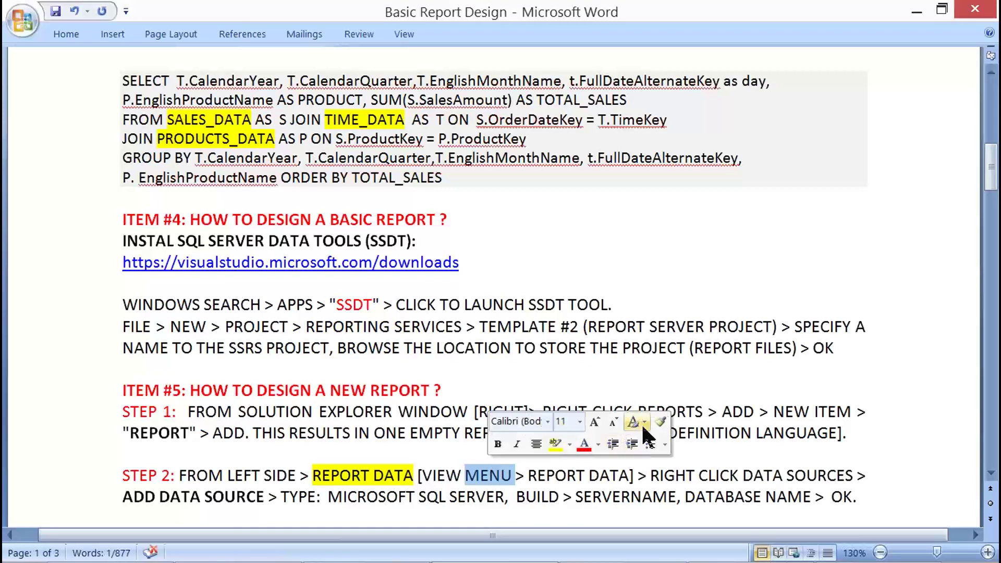
{"action": "left_click", "coordinate": [660, 421]}
{"action": "left_click_drag", "start_coordinate": [264, 476], "coordinate": [464, 476]}
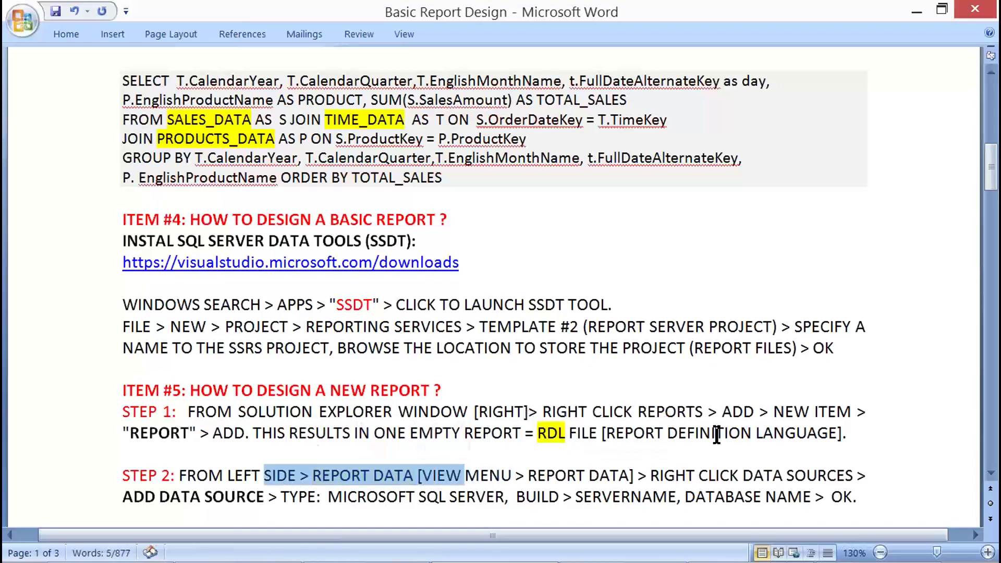
Read the RDL file definition in Step 1 and the Step 2 instructions up to ADD DATA SOURCE
{"action": "left_click", "coordinate": [717, 436]}
{"action": "left_click_drag", "start_coordinate": [614, 435], "coordinate": [799, 440]}
{"action": "left_click", "coordinate": [364, 459]}
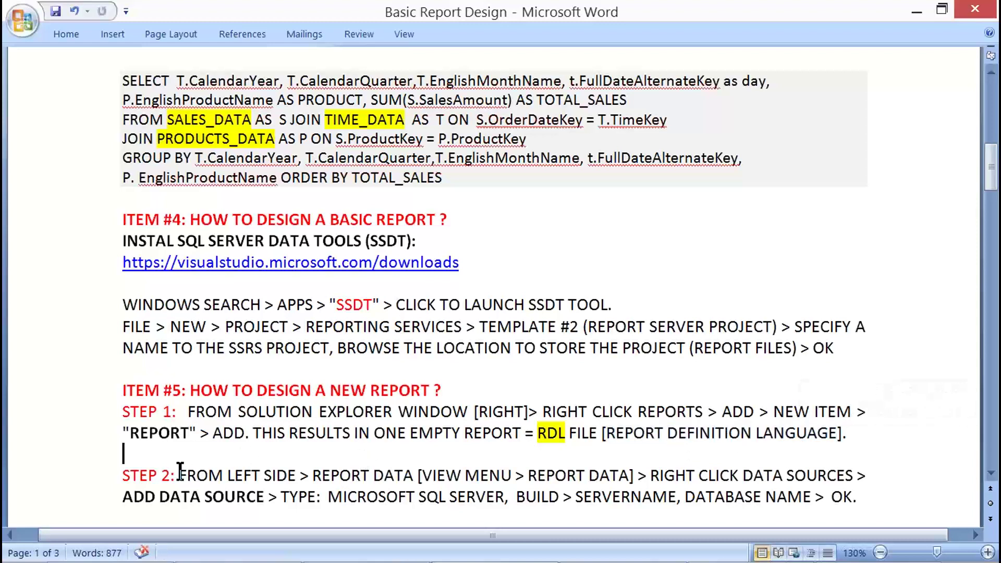
{"action": "left_click_drag", "start_coordinate": [190, 475], "coordinate": [818, 476]}
{"action": "left_click_drag", "start_coordinate": [268, 491], "coordinate": [111, 476]}
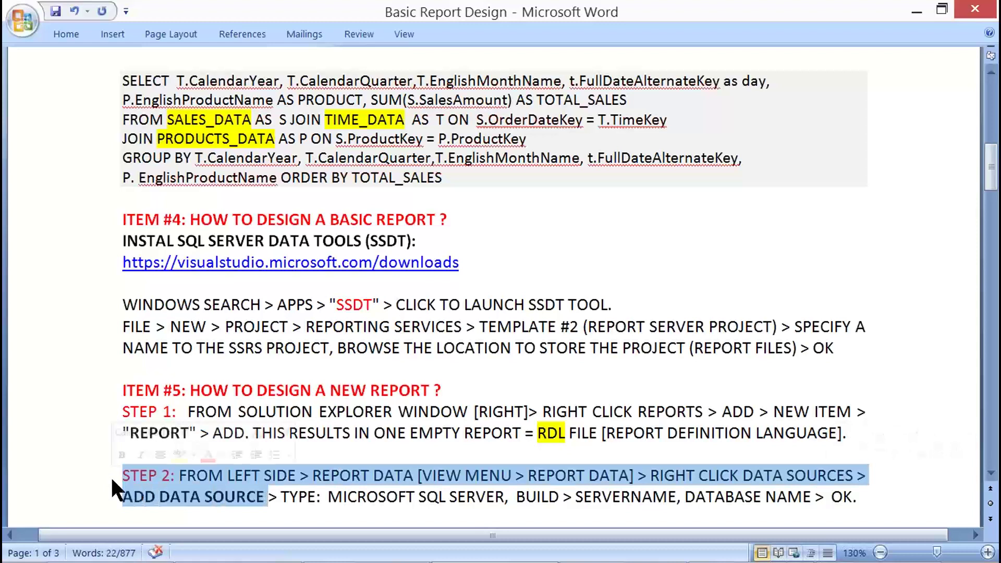
{"action": "key", "text": "Print"}
{"action": "left_click_drag", "start_coordinate": [79, 370], "coordinate": [877, 521]}
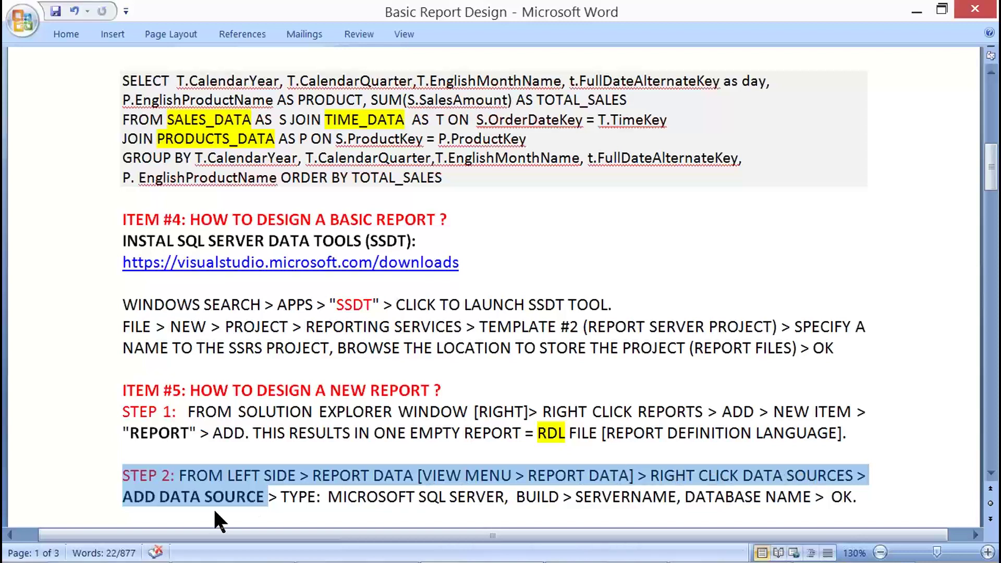
Switch to the Report Project in Visual Studio and close the Report Data window
{"action": "mouse_move", "coordinate": [563, 547]}
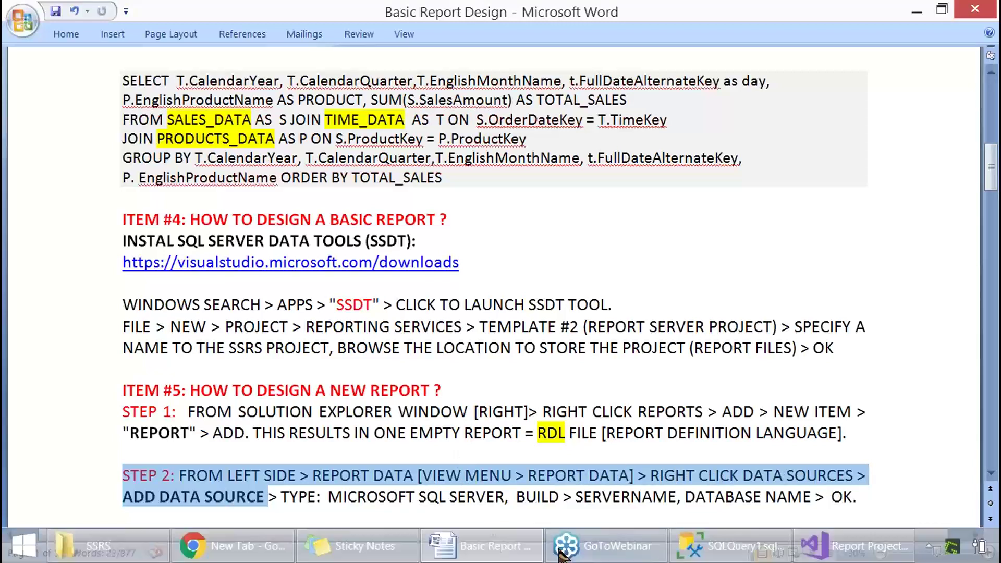
{"action": "left_click", "coordinate": [865, 548]}
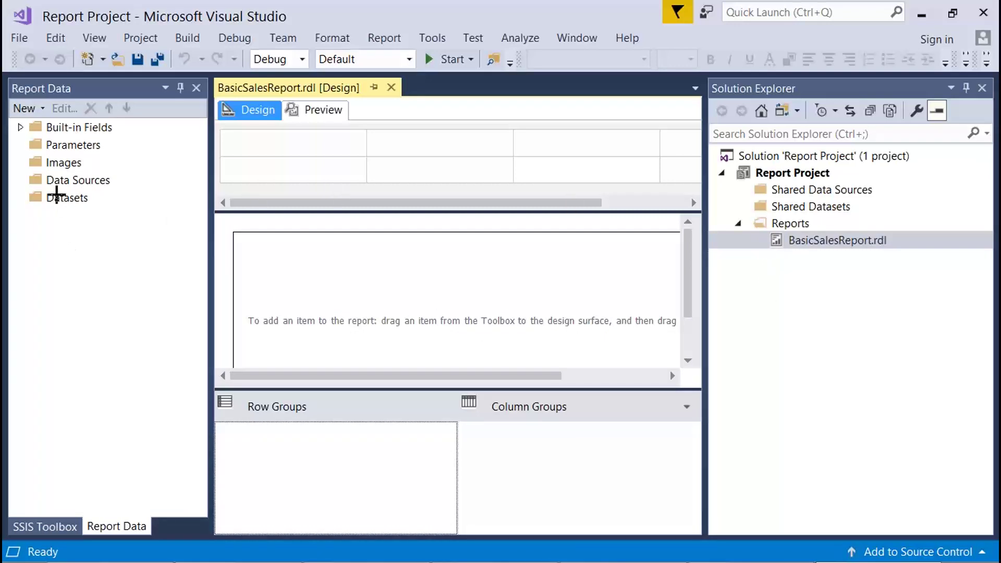
{"action": "left_click_drag", "start_coordinate": [3, 67], "coordinate": [210, 535]}
{"action": "left_click", "coordinate": [196, 88]}
{"action": "left_click", "coordinate": [196, 88]}
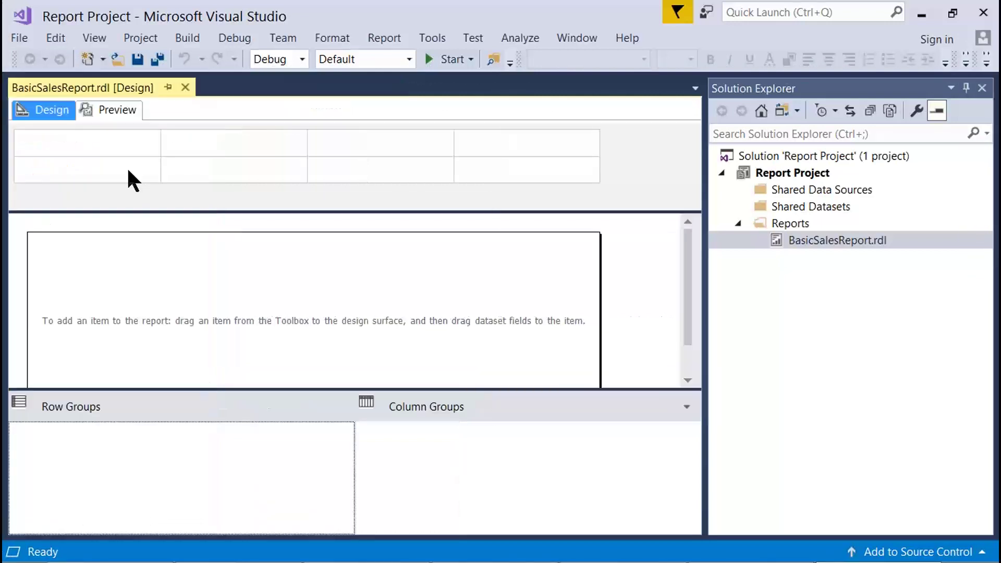
{"action": "right_click", "coordinate": [140, 248]}
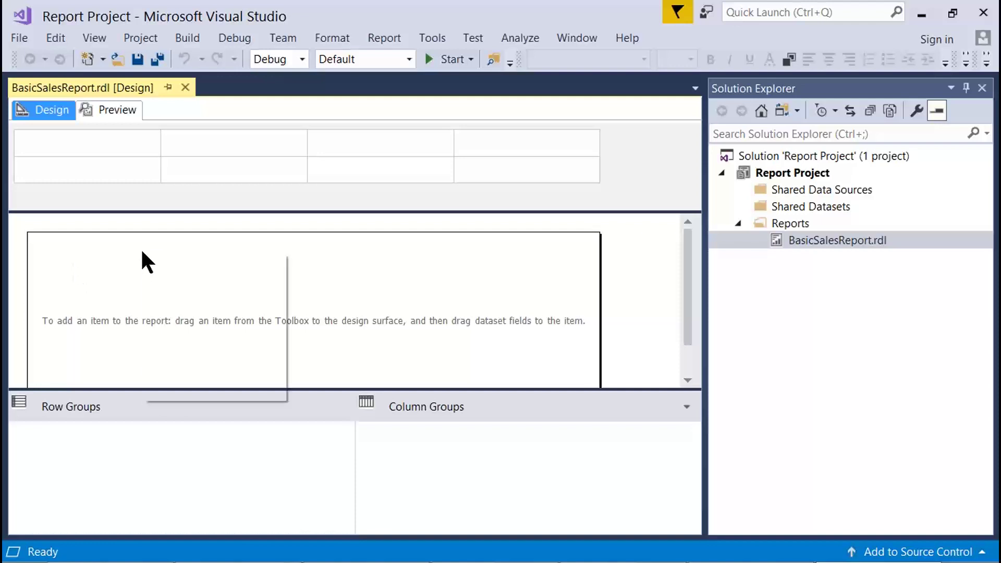
{"action": "left_click", "coordinate": [118, 248]}
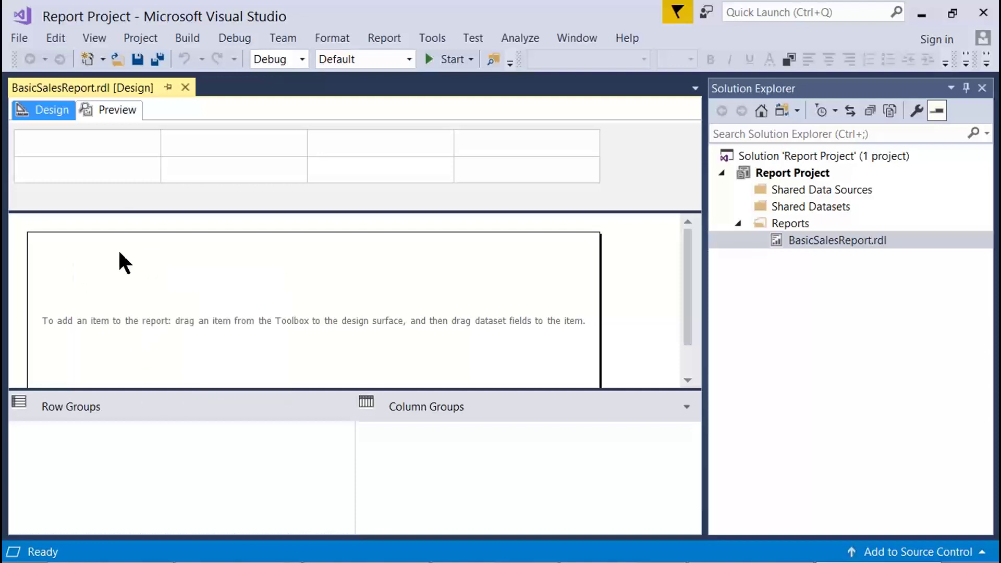
Bring the Report Data window back beside the report design surface
{"action": "left_click", "coordinate": [94, 35]}
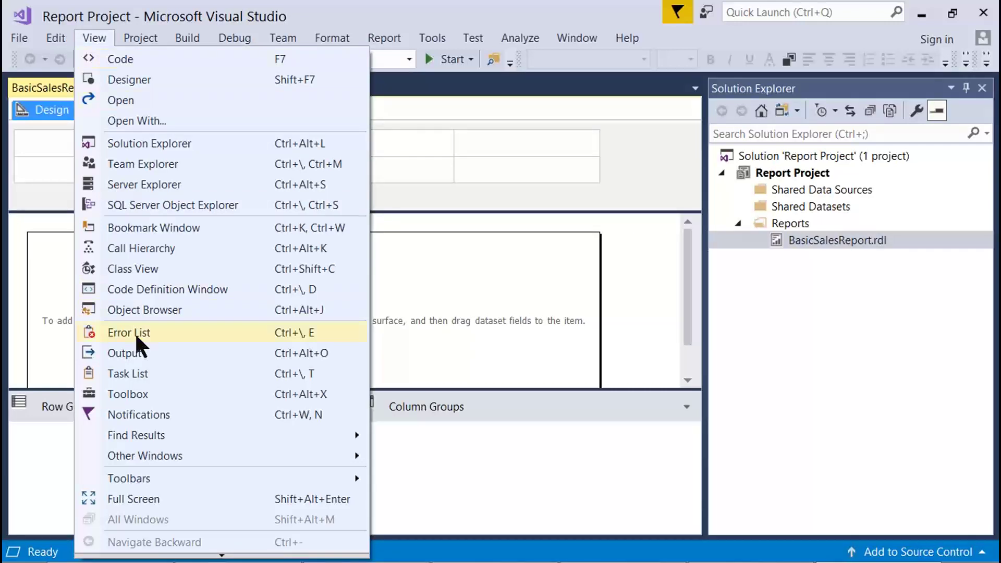
{"action": "scroll", "coordinate": [158, 374], "scroll_direction": "down", "scroll_amount": 2}
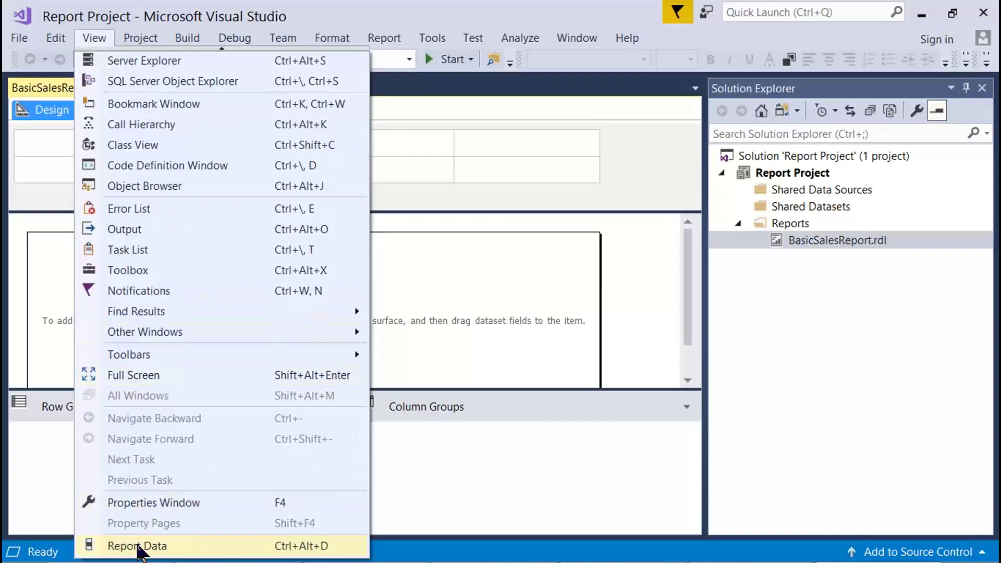
{"action": "key", "text": "Print"}
{"action": "left_click_drag", "start_coordinate": [3, 31], "coordinate": [544, 560]}
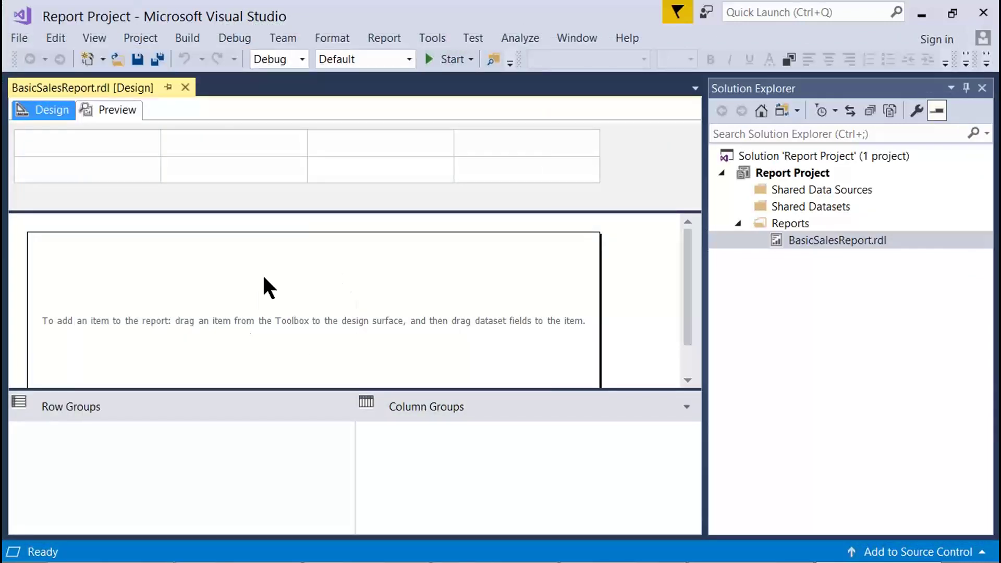
{"action": "left_click", "coordinate": [94, 38]}
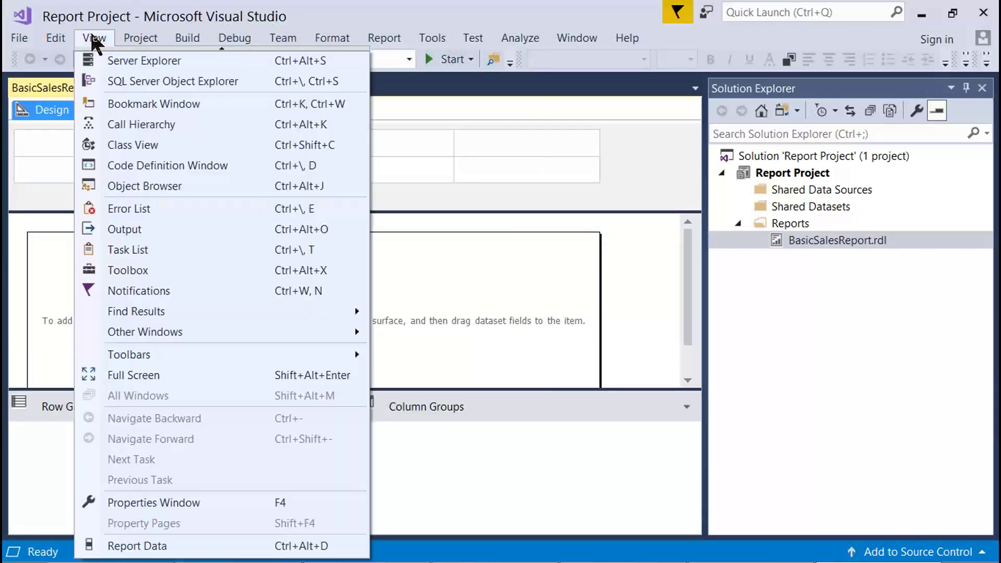
{"action": "left_click", "coordinate": [147, 545]}
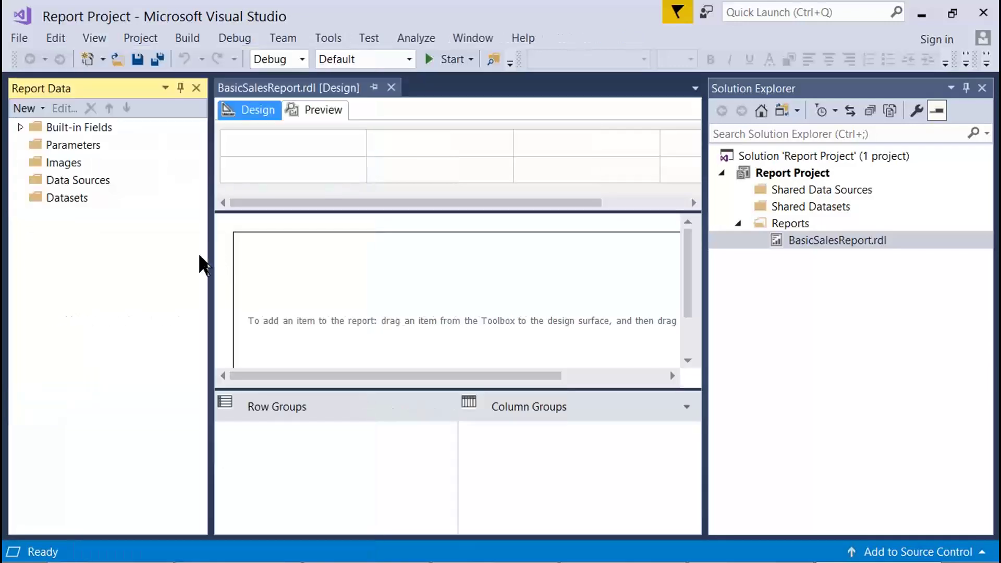
{"action": "left_click_drag", "start_coordinate": [2, 1], "coordinate": [500, 380]}
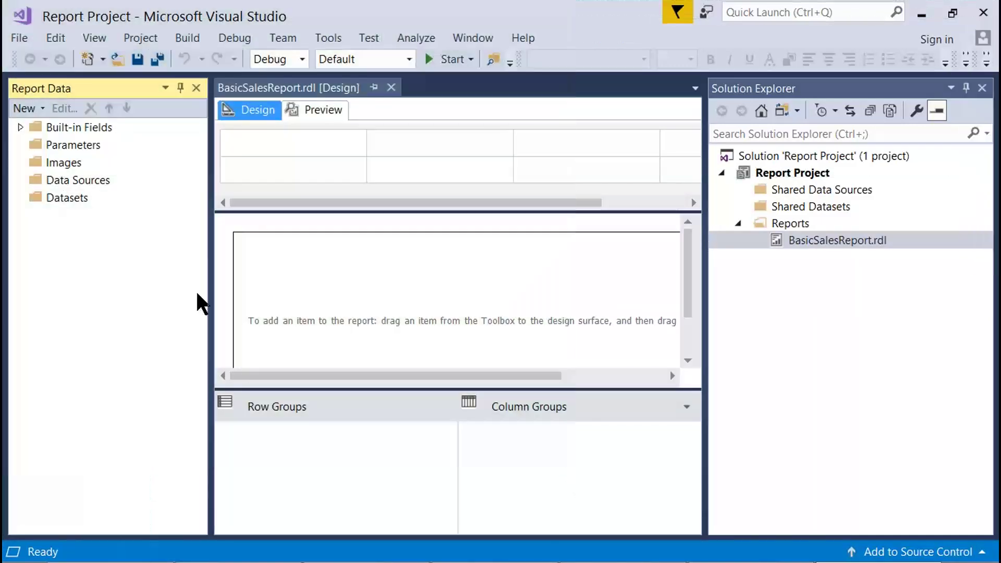
Start a new embedded data source for BasicSalesReport.rdl and set its connection type to Microsoft SQL Server
{"action": "right_click", "coordinate": [108, 181]}
{"action": "left_click_drag", "start_coordinate": [2, 5], "coordinate": [467, 359]}
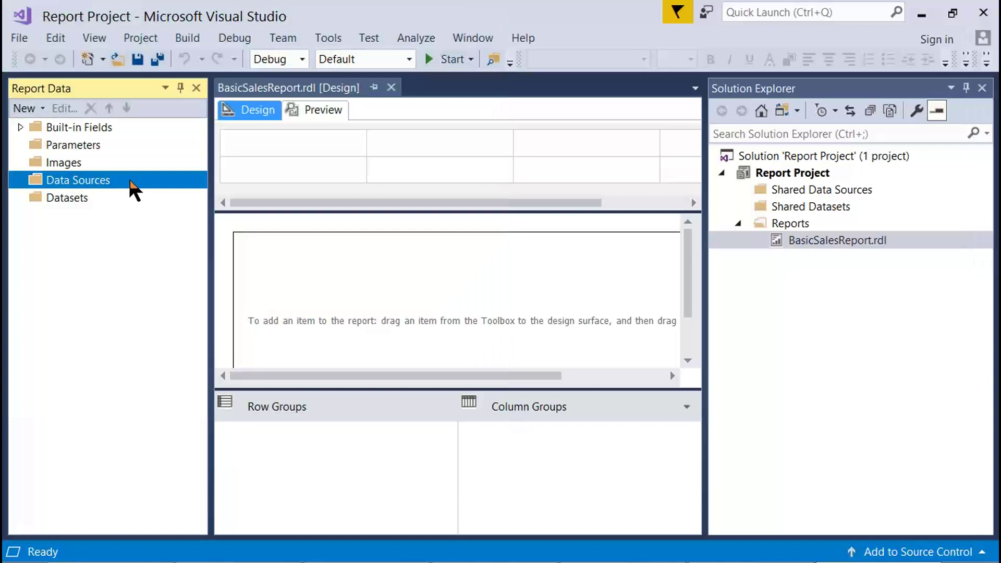
{"action": "right_click", "coordinate": [131, 187]}
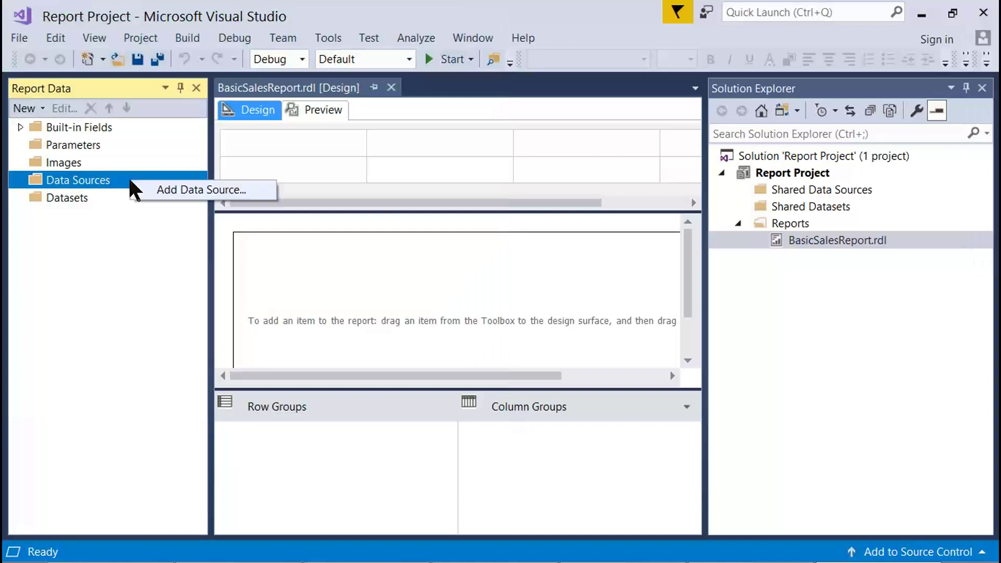
{"action": "left_click", "coordinate": [172, 191]}
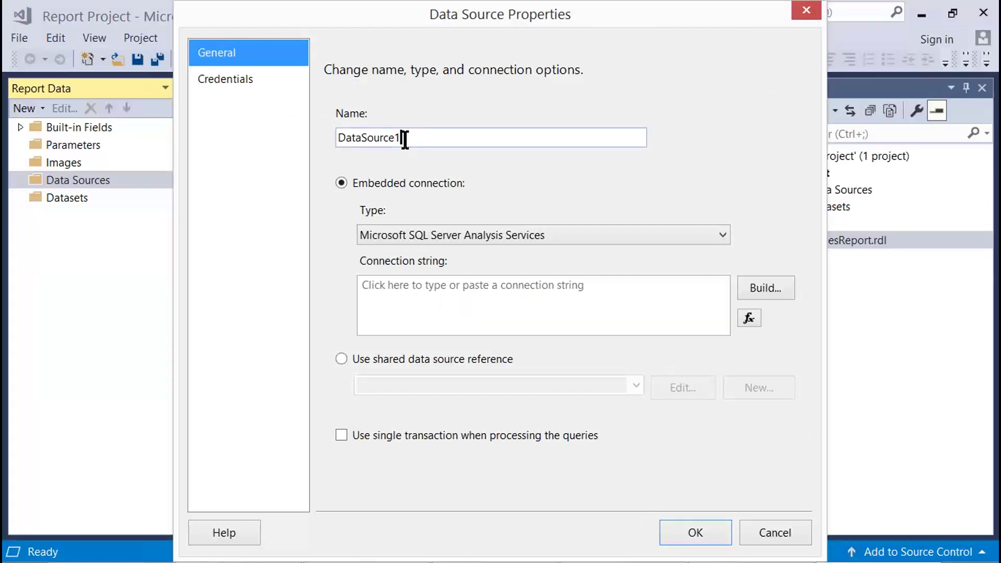
{"action": "left_click_drag", "start_coordinate": [404, 139], "coordinate": [321, 128]}
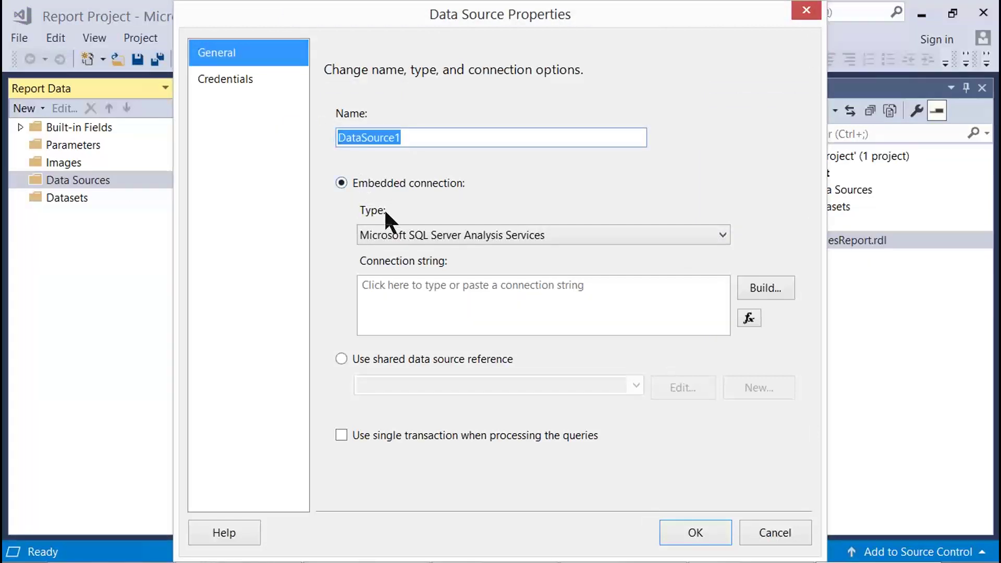
{"action": "left_click", "coordinate": [416, 237]}
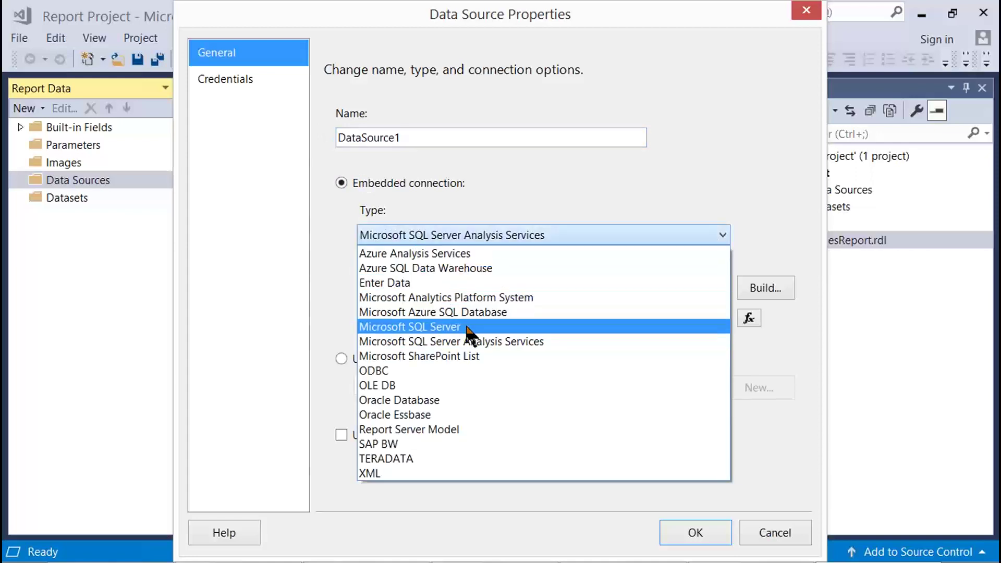
{"action": "left_click", "coordinate": [468, 329]}
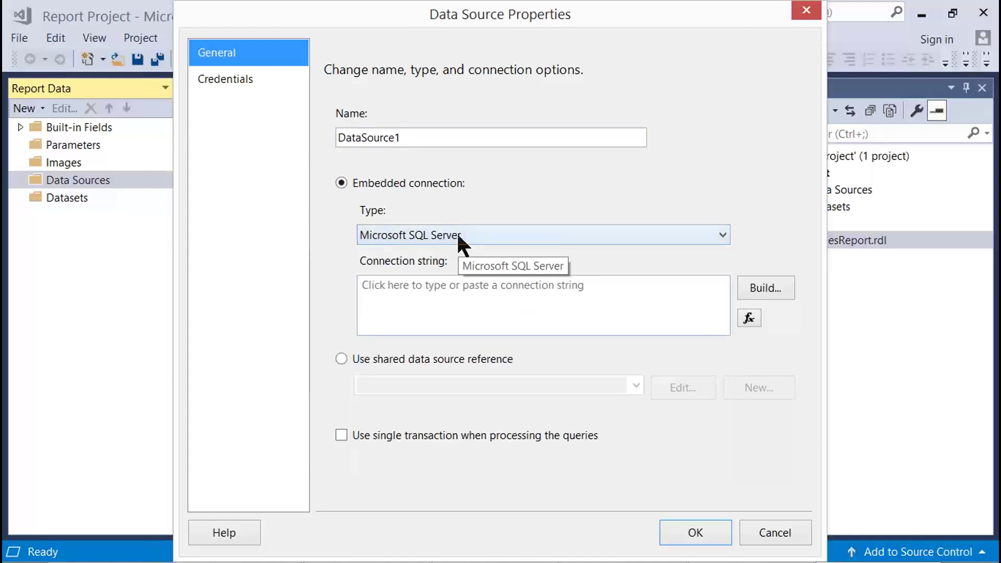
{"action": "key", "text": "Print"}
{"action": "left_click_drag", "start_coordinate": [2, 4], "coordinate": [840, 397]}
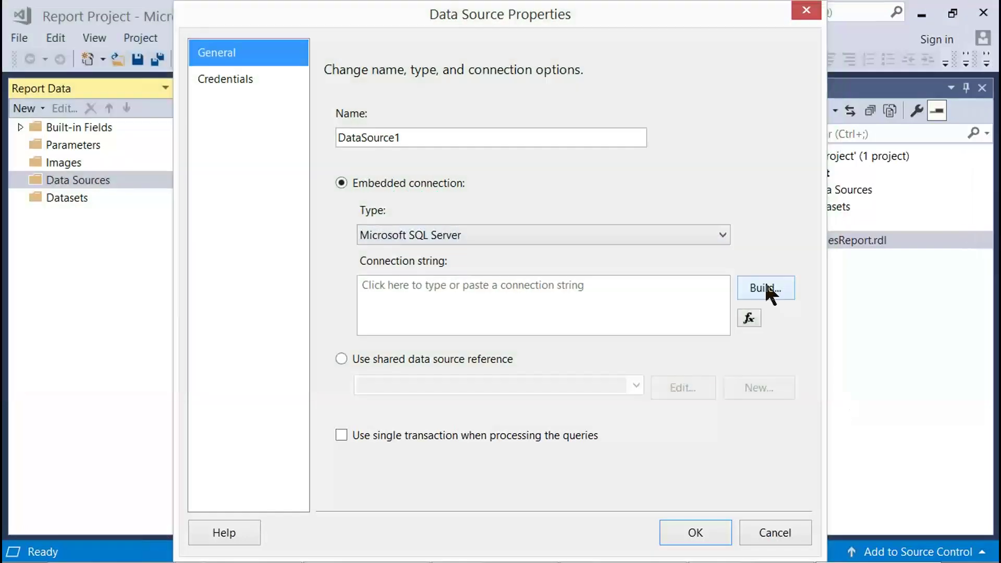
Start building the data source's connection string and make the server name ready for entry
{"action": "key", "text": "Print"}
{"action": "left_click_drag", "start_coordinate": [2, 1], "coordinate": [938, 406]}
{"action": "left_click_drag", "start_coordinate": [938, 405], "coordinate": [947, 419]}
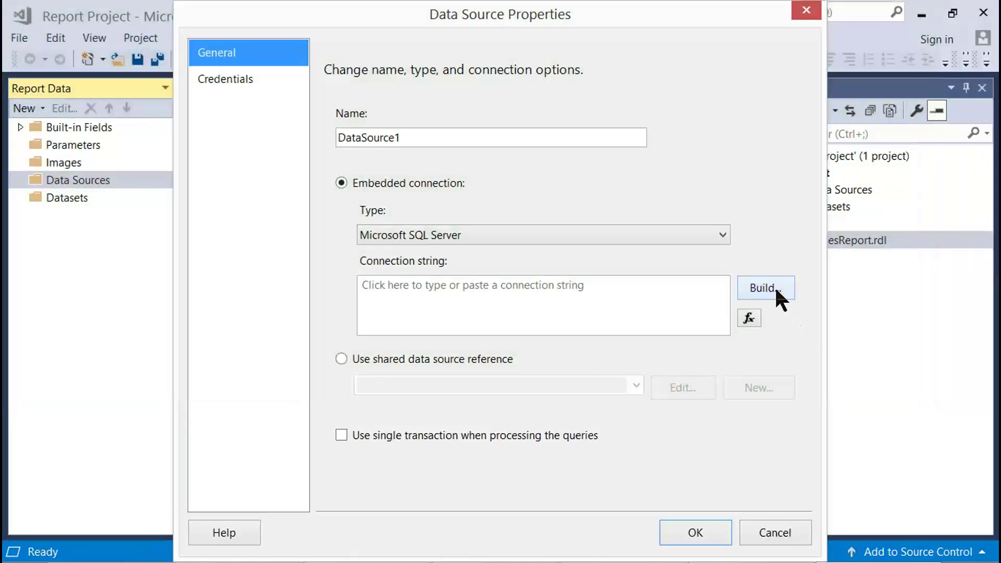
{"action": "left_click", "coordinate": [776, 289]}
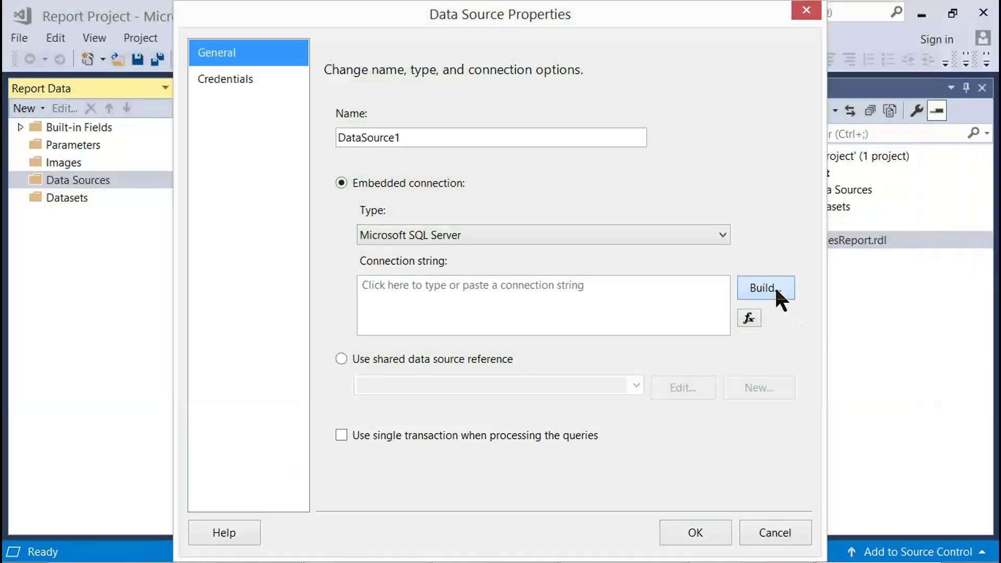
{"action": "left_click", "coordinate": [774, 285]}
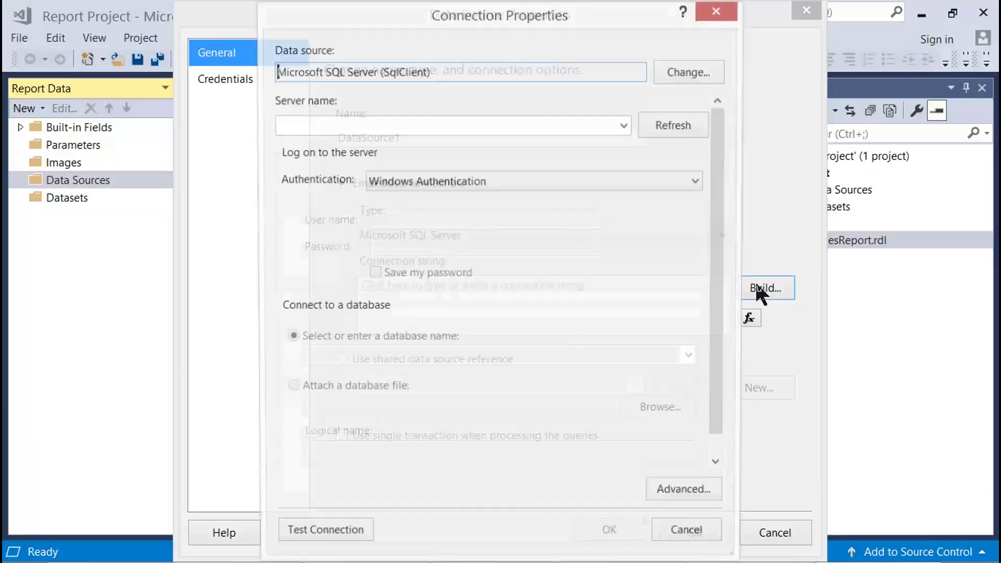
{"action": "left_click", "coordinate": [375, 124]}
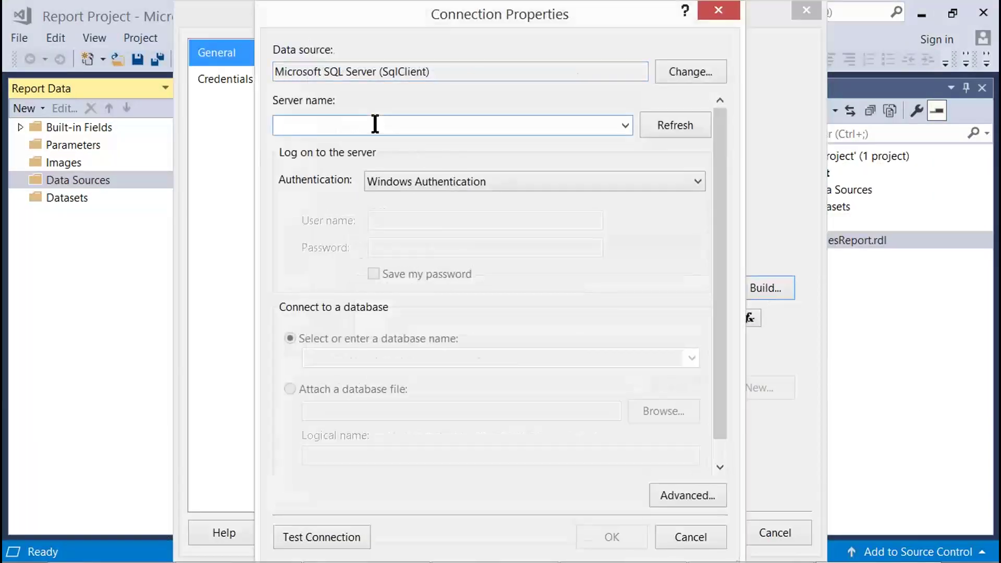
Switch to SQL Server Management Studio, open the server connection dialog, and copy its server name, screen-capturing the dialog along the way
{"action": "left_click_drag", "start_coordinate": [2, 11], "coordinate": [751, 532]}
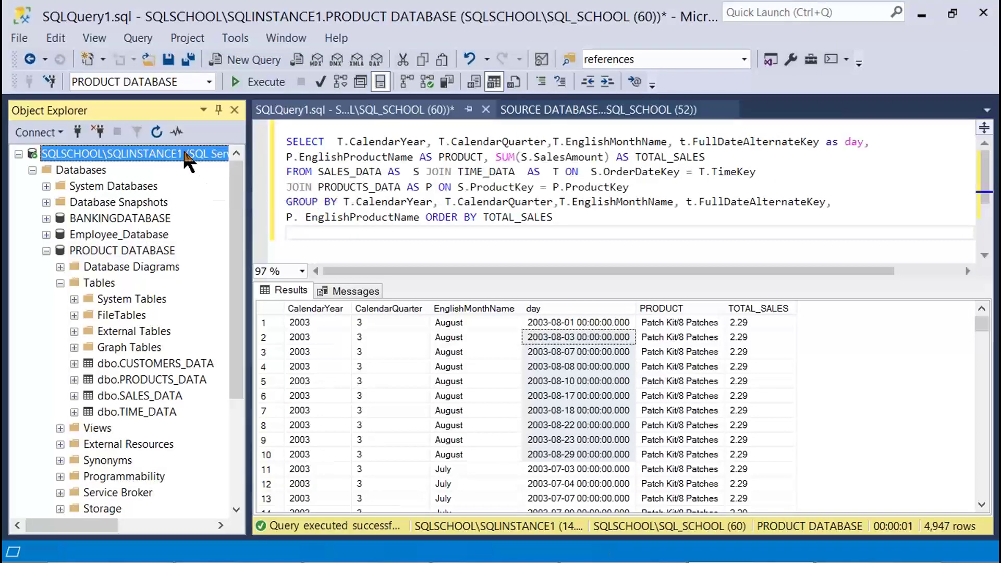
{"action": "right_click", "coordinate": [189, 161]}
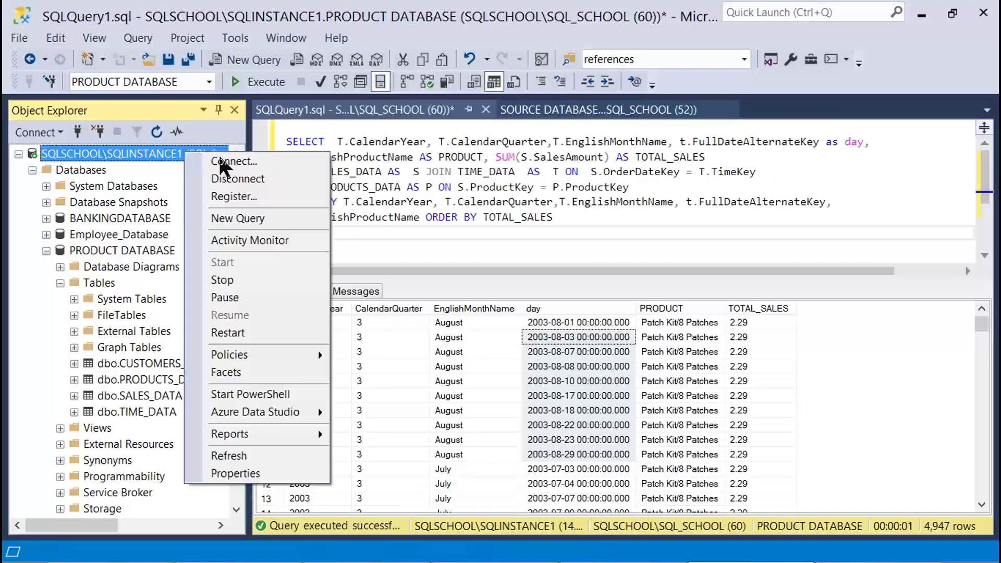
{"action": "left_click", "coordinate": [219, 159]}
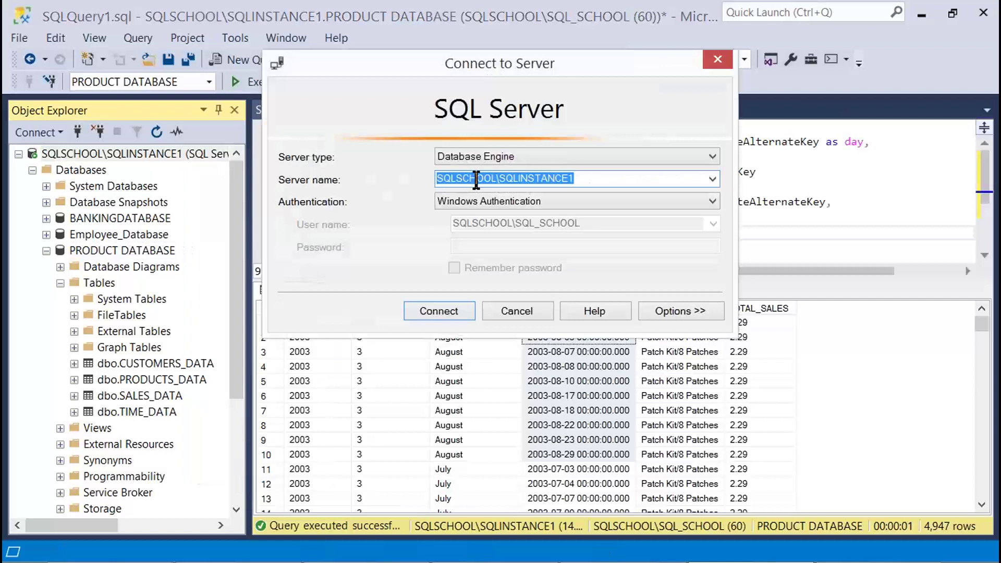
{"action": "right_click", "coordinate": [476, 179]}
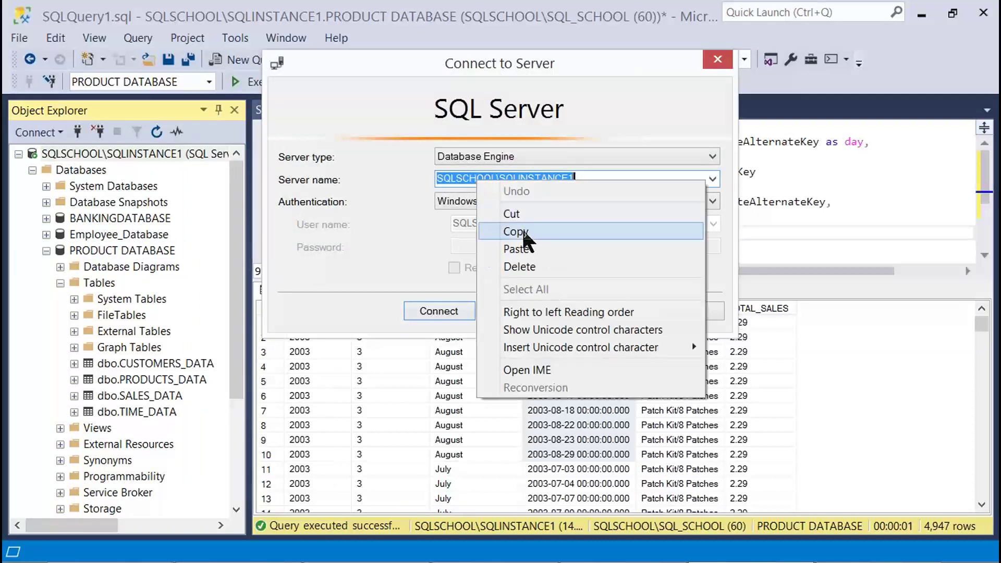
{"action": "key", "text": "Print"}
{"action": "left_click_drag", "start_coordinate": [57, 83], "coordinate": [674, 386]}
{"action": "right_click", "coordinate": [503, 177]}
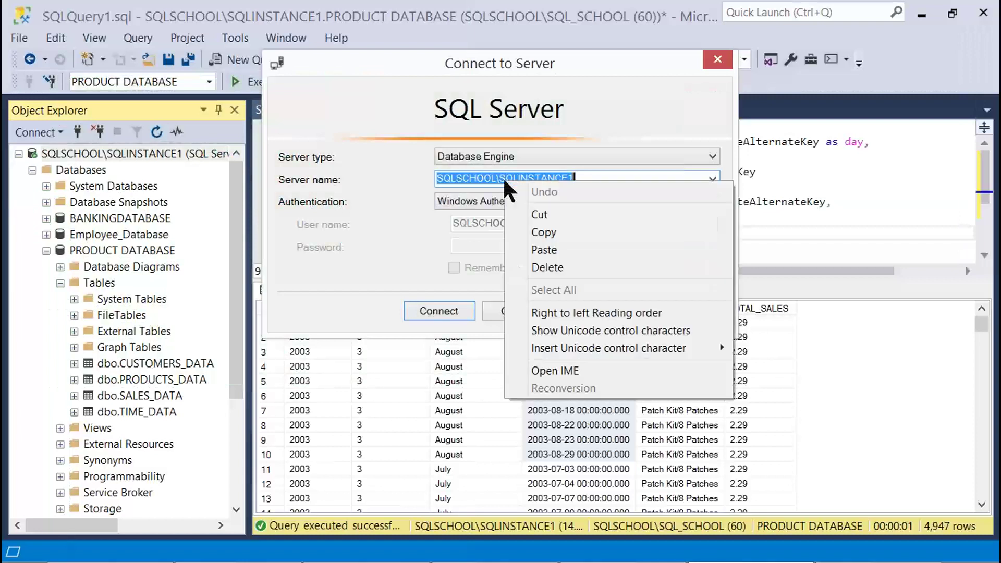
{"action": "left_click", "coordinate": [541, 233]}
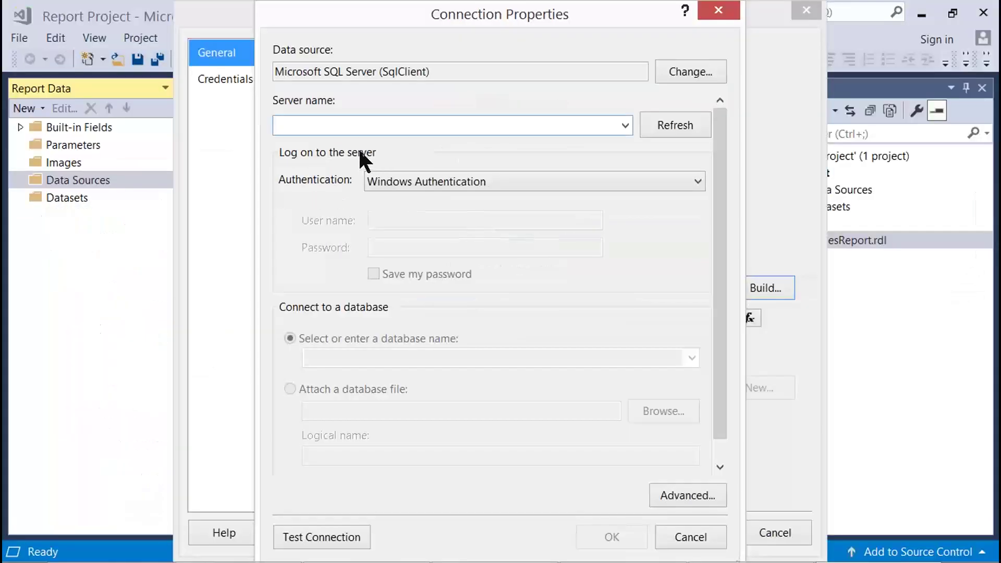
Switch back to Visual Studio, set the connection's server name to SQLSCHOOL\SQLINSTANCE1, and test the connection
{"action": "key", "text": "ctrl+v"}
{"action": "left_click", "coordinate": [982, 47]}
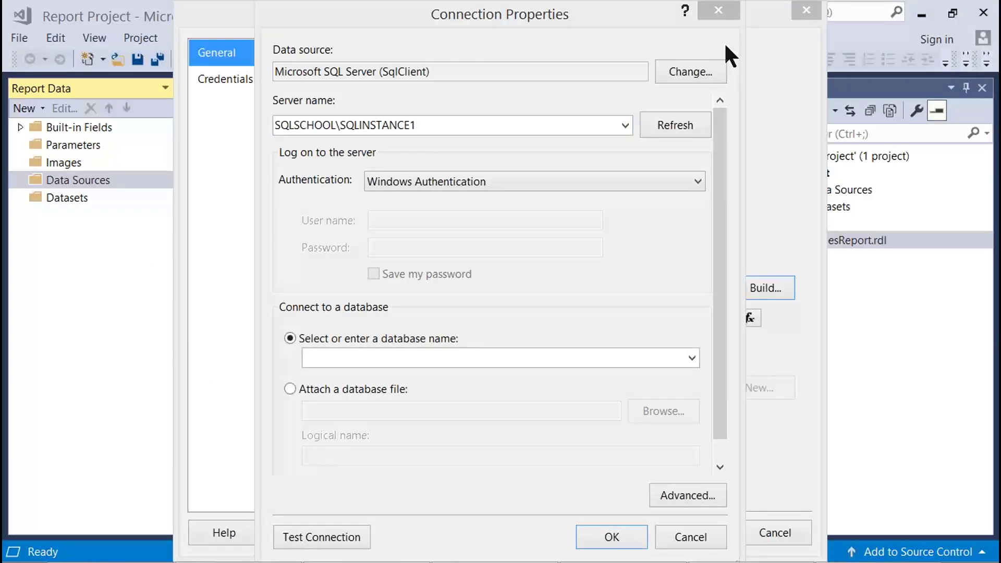
{"action": "left_click", "coordinate": [323, 537]}
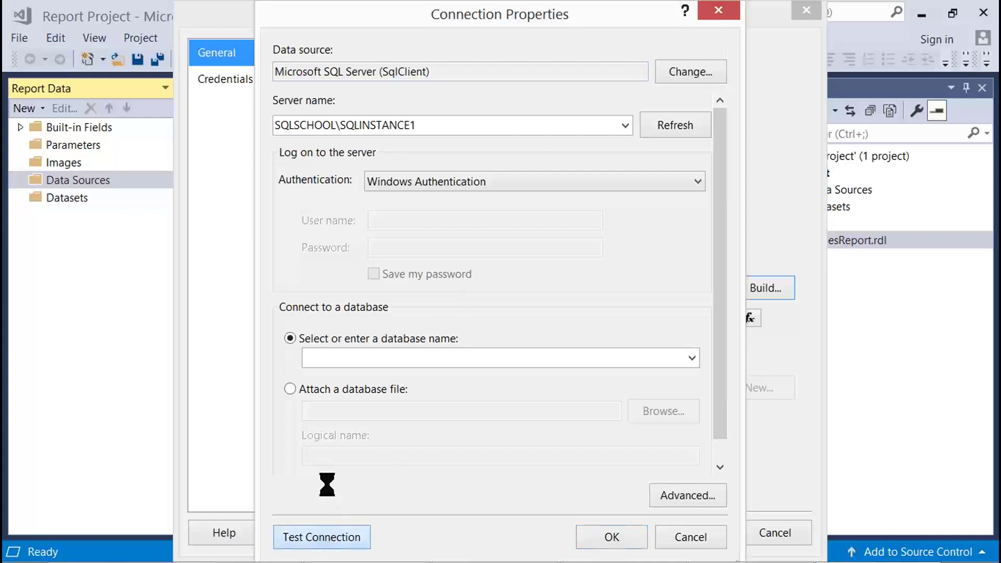
{"action": "key", "text": "Print"}
{"action": "left_click_drag", "start_coordinate": [133, 76], "coordinate": [697, 560]}
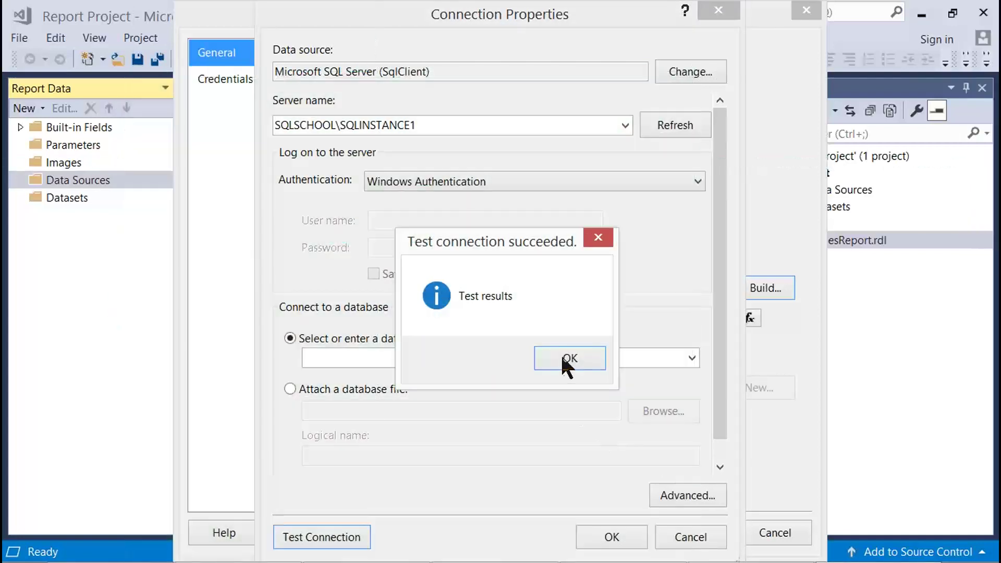
{"action": "left_click", "coordinate": [569, 360]}
Choose PRODUCT DATABASE as the database to connect to and screen-capture the selection
{"action": "left_click", "coordinate": [691, 358]}
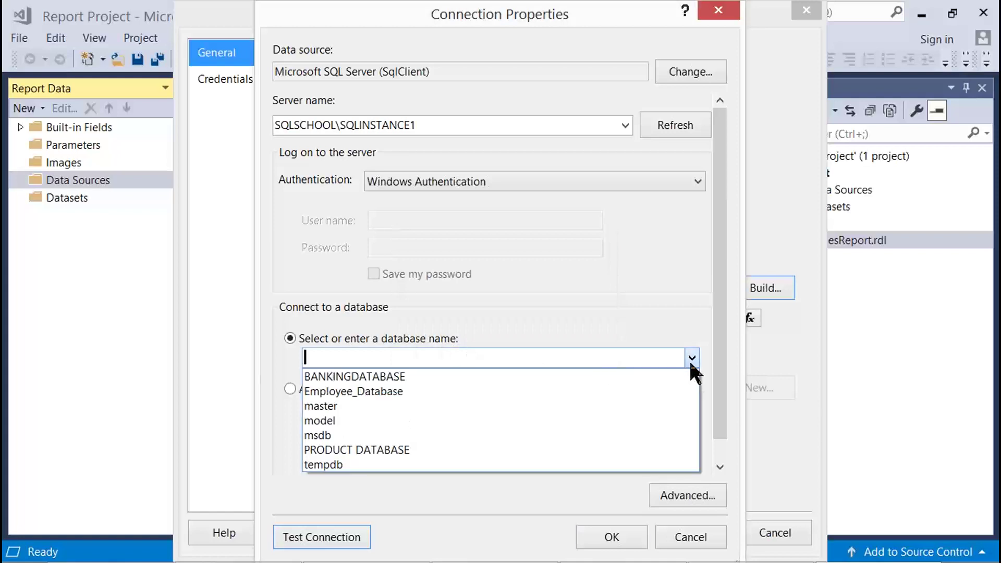
{"action": "left_click", "coordinate": [362, 450]}
{"action": "left_click_drag", "start_coordinate": [415, 359], "coordinate": [296, 357]}
{"action": "key", "text": "Print"}
{"action": "left_click_drag", "start_coordinate": [266, 295], "coordinate": [745, 551]}
Test the connection with the database selected and accept the connection properties
{"action": "left_click", "coordinate": [350, 536]}
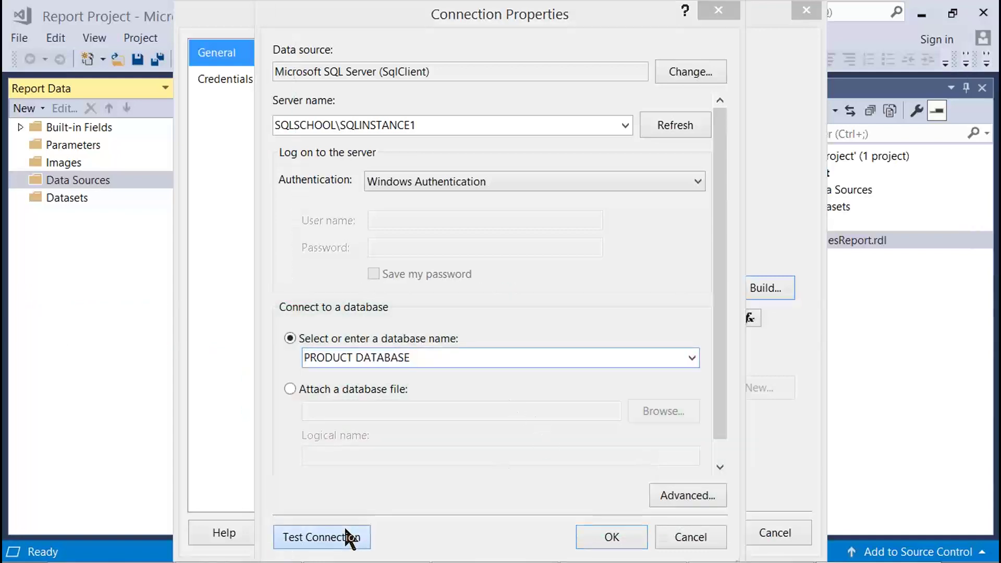
{"action": "key", "text": "Print"}
{"action": "left_click", "coordinate": [468, 352]}
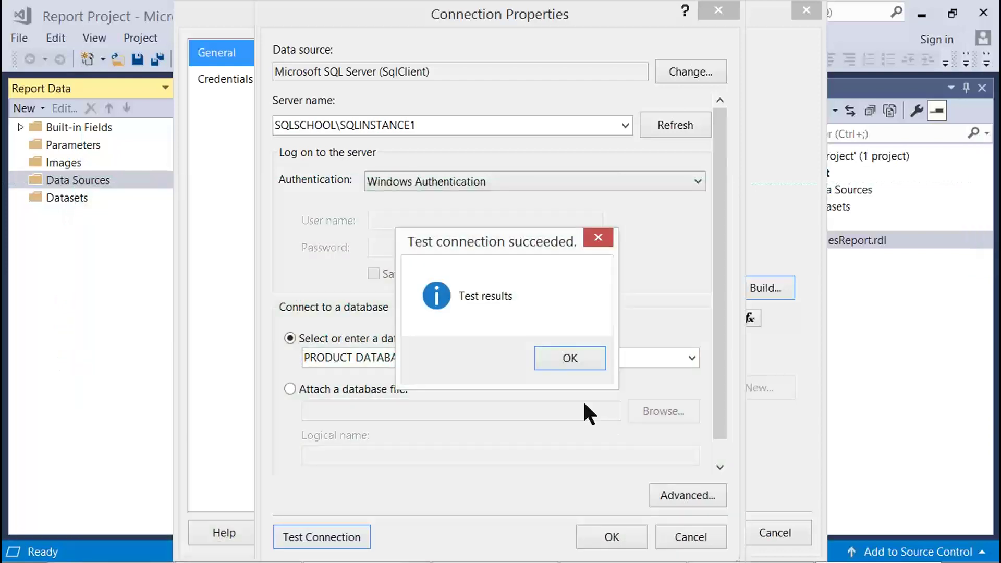
{"action": "left_click", "coordinate": [565, 364]}
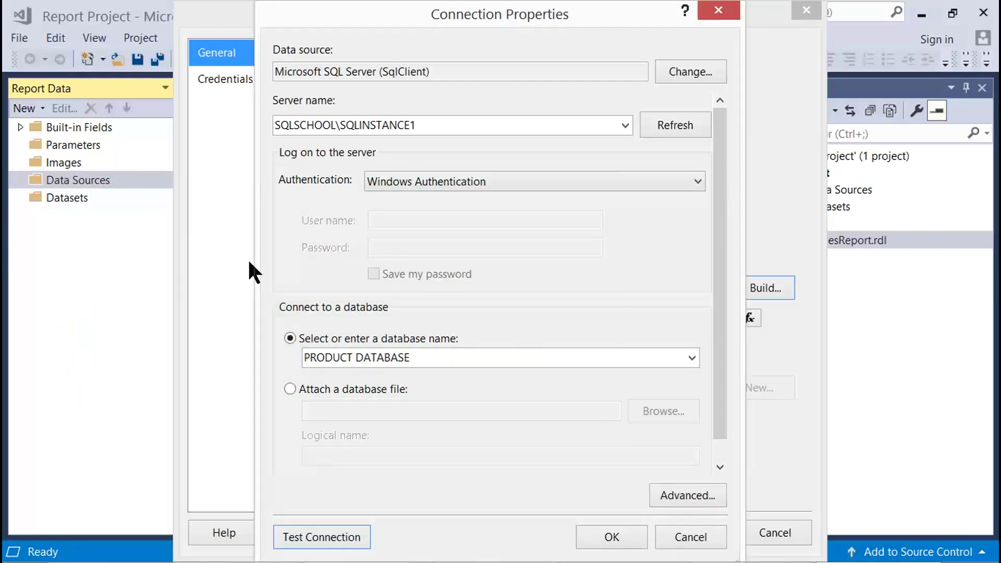
{"action": "left_click", "coordinate": [621, 530]}
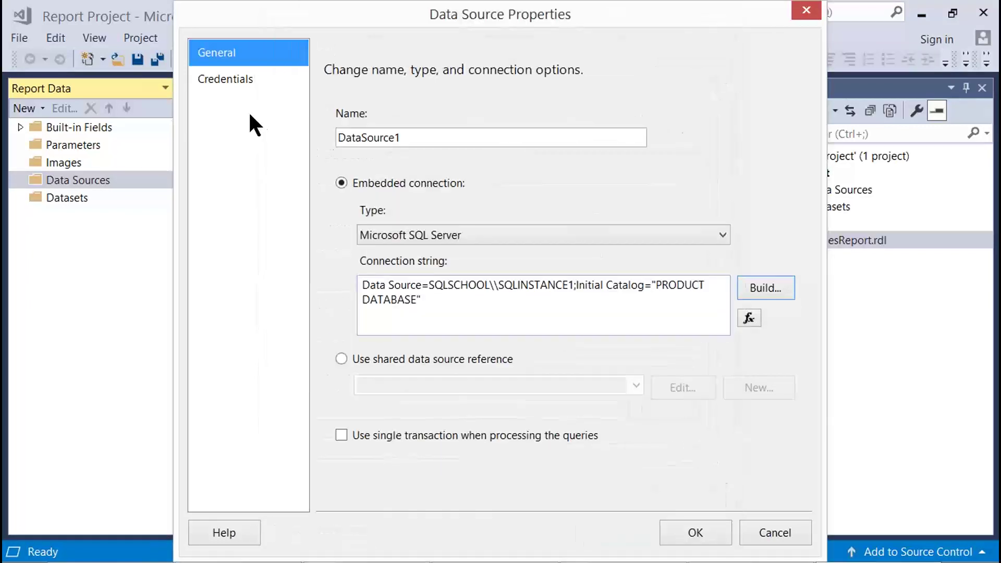
Set the data source's credentials to Windows Authentication (integrated security), screen-capture the settings, and save the data source
{"action": "left_click", "coordinate": [227, 81]}
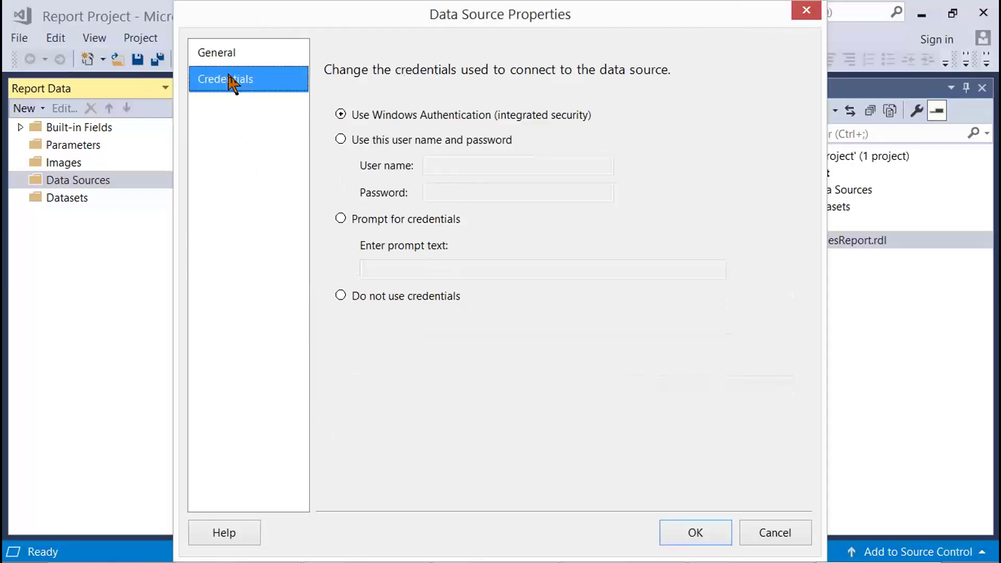
{"action": "left_click", "coordinate": [370, 135]}
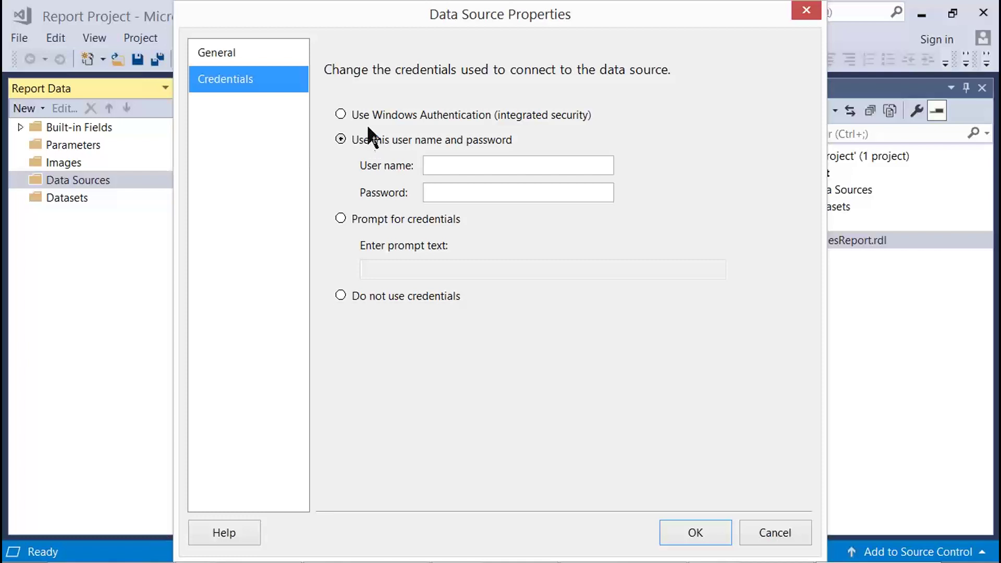
{"action": "left_click", "coordinate": [369, 123]}
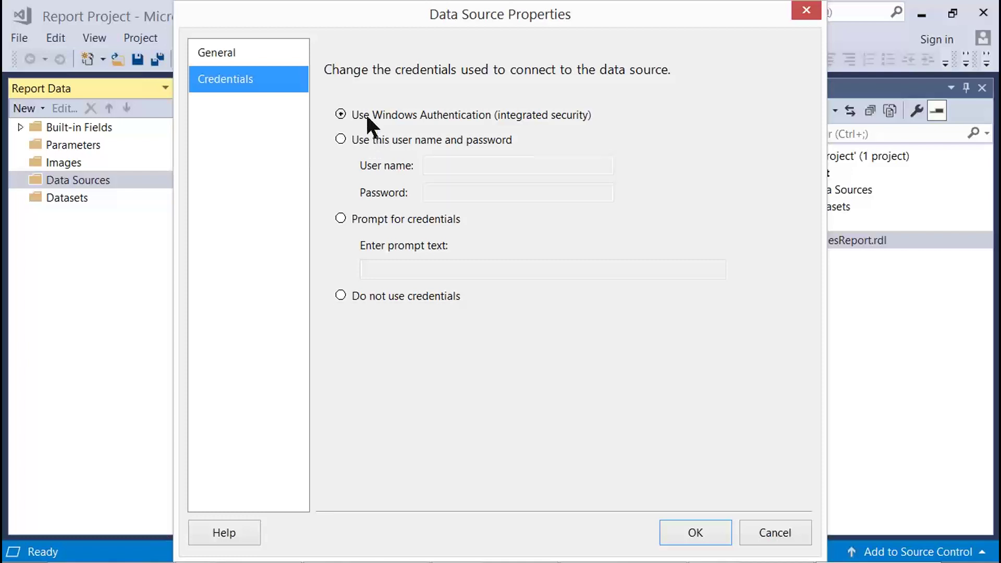
{"action": "left_click", "coordinate": [364, 137]}
{"action": "left_click", "coordinate": [363, 112]}
{"action": "key", "text": "Print"}
{"action": "left_click_drag", "start_coordinate": [3, 1], "coordinate": [829, 562]}
{"action": "left_click_drag", "start_coordinate": [2, 1], "coordinate": [823, 558]}
{"action": "left_click", "coordinate": [705, 530]}
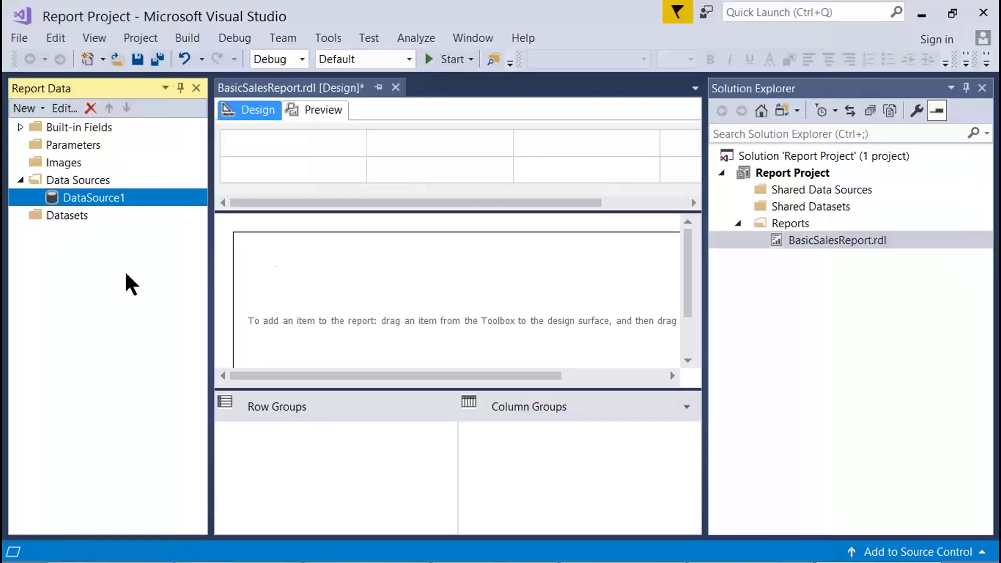
{"action": "key", "text": "Print"}
{"action": "left_click_drag", "start_coordinate": [2, 1], "coordinate": [897, 468]}
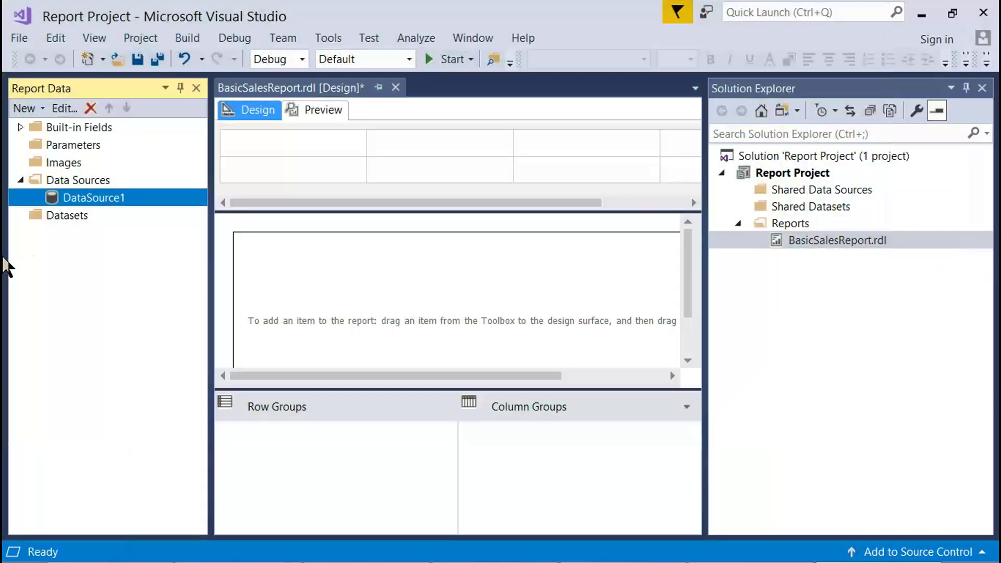
Add a new dataset embedded in the report, using DataSource1 as its data source
{"action": "right_click", "coordinate": [69, 216]}
{"action": "key", "text": "Print"}
{"action": "left_click_drag", "start_coordinate": [3, 56], "coordinate": [530, 382]}
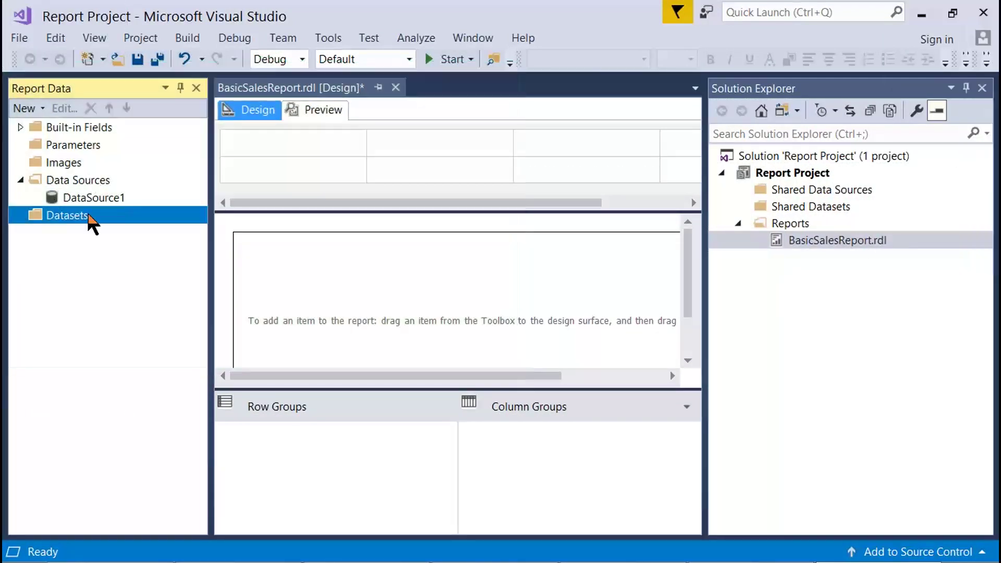
{"action": "right_click", "coordinate": [111, 216]}
{"action": "key", "text": "Escape"}
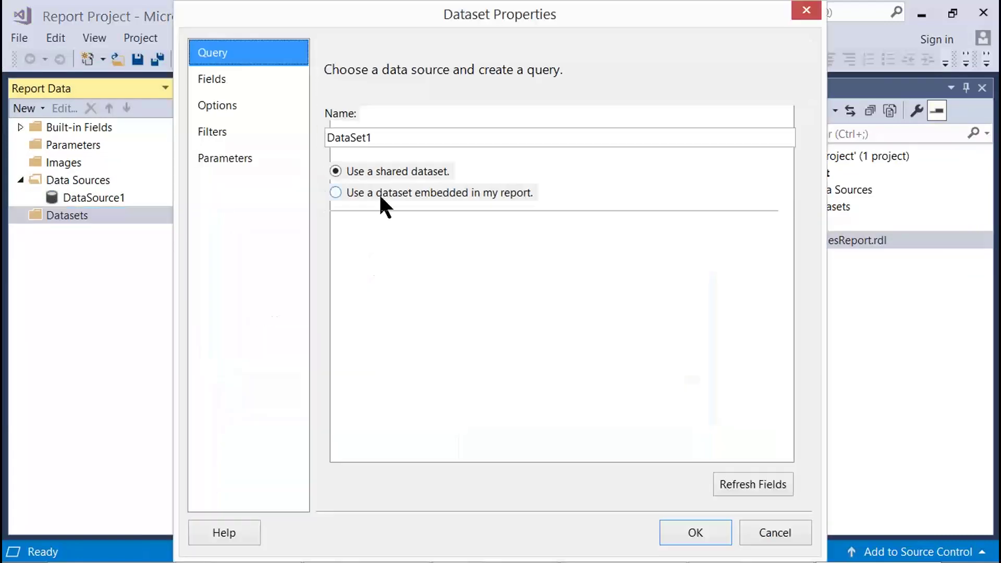
{"action": "left_click", "coordinate": [385, 193]}
{"action": "left_click", "coordinate": [386, 248]}
{"action": "left_click", "coordinate": [376, 274]}
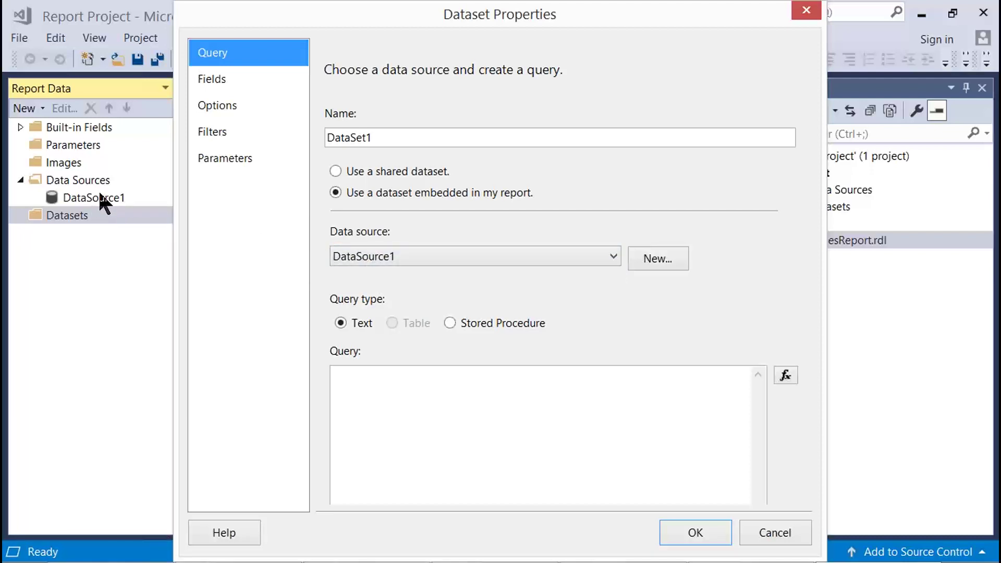
Switch to SQL Server Management Studio, cancel the server connection dialog, and copy the entire sales SELECT query from SQLQuery1.sql
{"action": "left_click", "coordinate": [382, 402]}
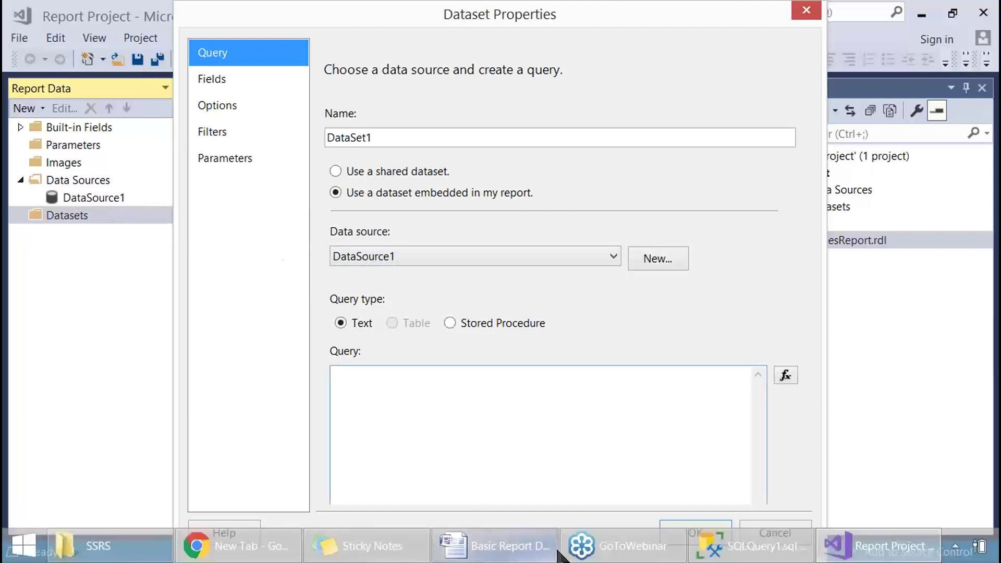
{"action": "left_click", "coordinate": [749, 554]}
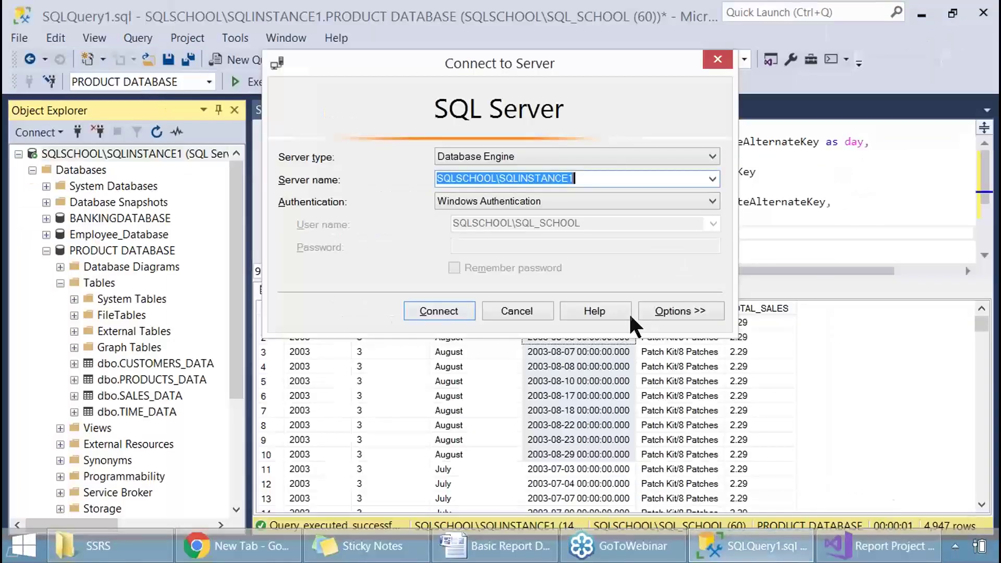
{"action": "left_click", "coordinate": [530, 313]}
{"action": "left_click_drag", "start_coordinate": [555, 217], "coordinate": [342, 159]}
{"action": "right_click", "coordinate": [376, 160]}
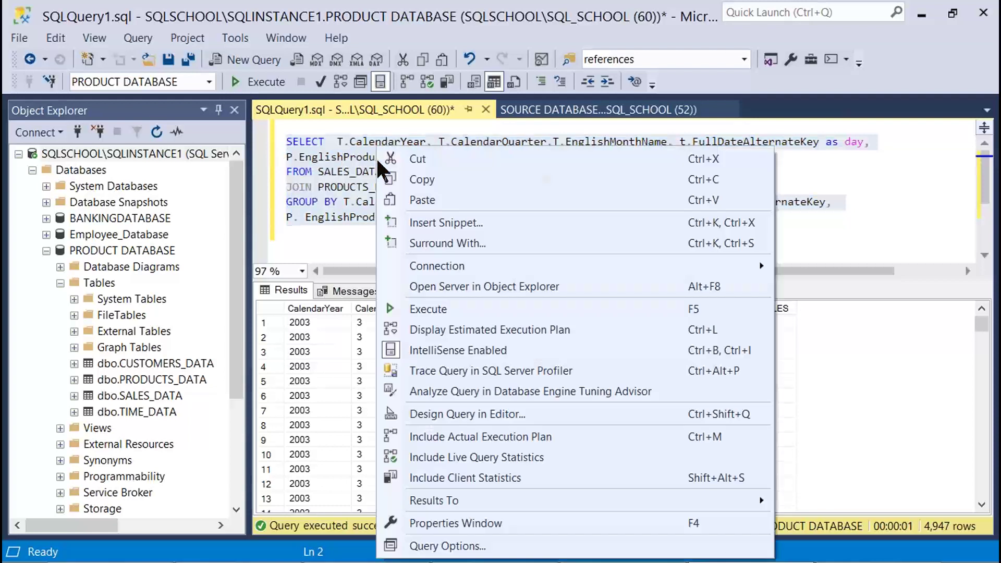
{"action": "left_click", "coordinate": [421, 180]}
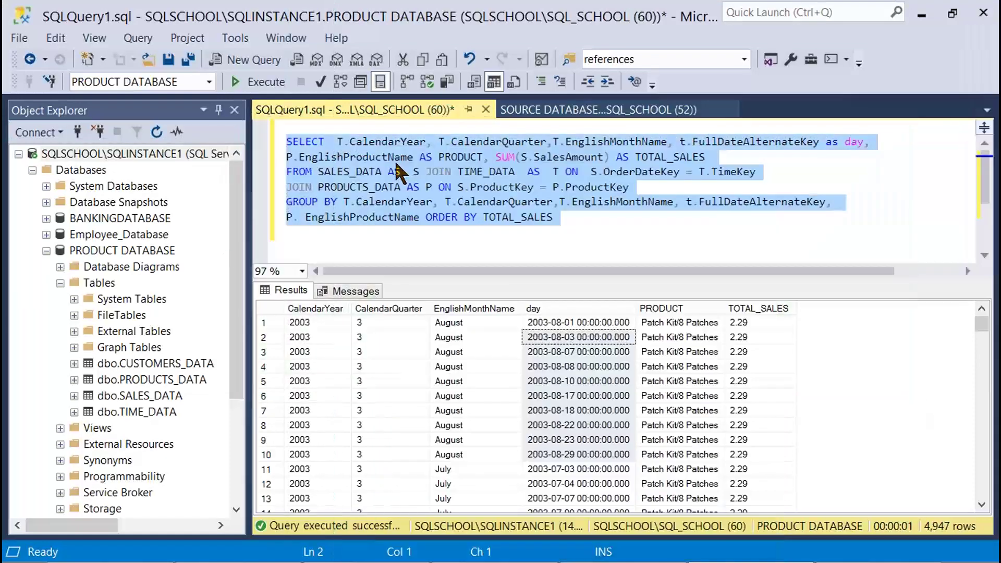
{"action": "right_click", "coordinate": [400, 156]}
{"action": "left_click", "coordinate": [453, 175]}
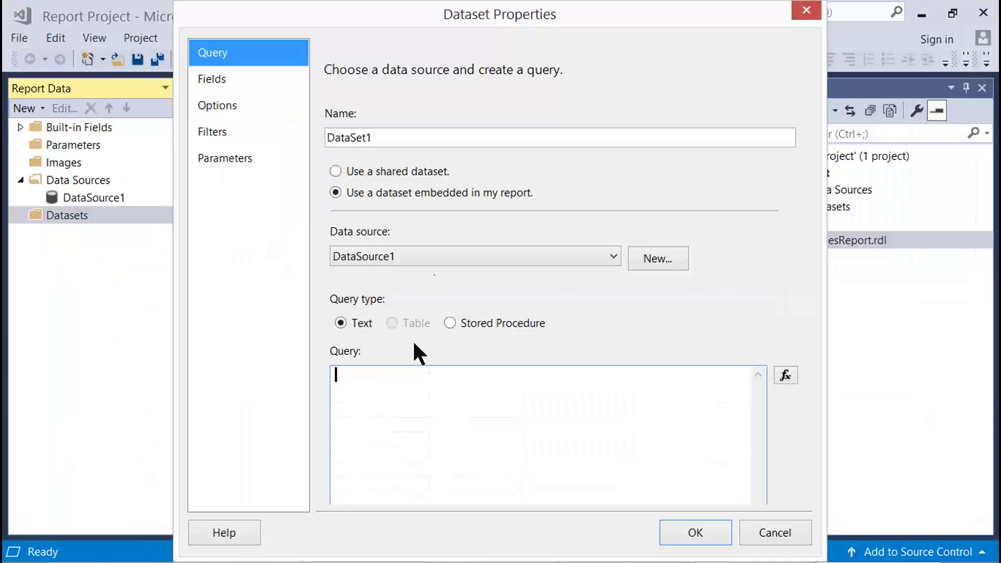
Back in Visual Studio, paste the copied sales query as the dataset's text query and save DataSet1
{"action": "key", "text": "ctrl+v"}
{"action": "key", "text": "Print"}
{"action": "left_click_drag", "start_coordinate": [3, 2], "coordinate": [825, 553]}
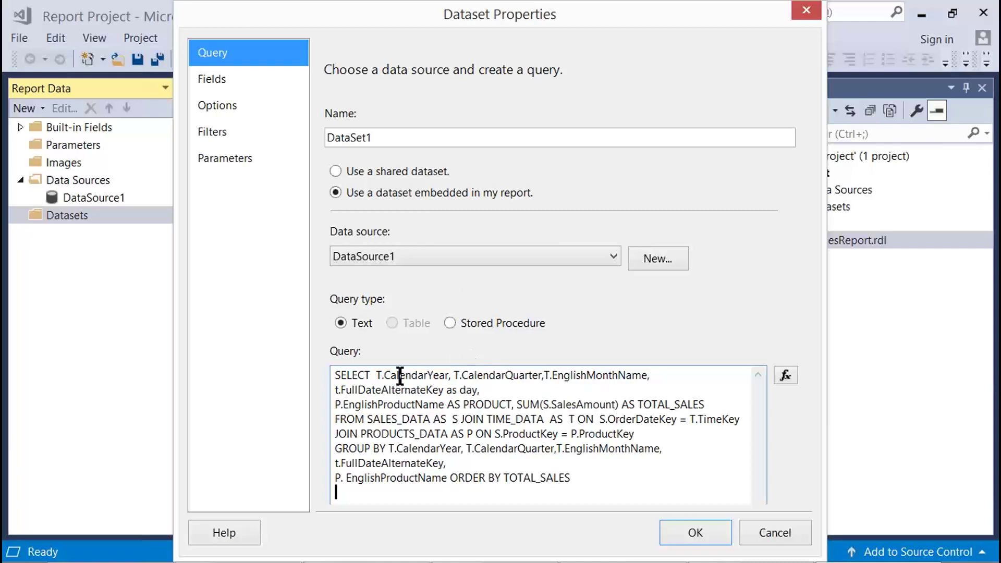
{"action": "left_click_drag", "start_coordinate": [375, 376], "coordinate": [710, 406]}
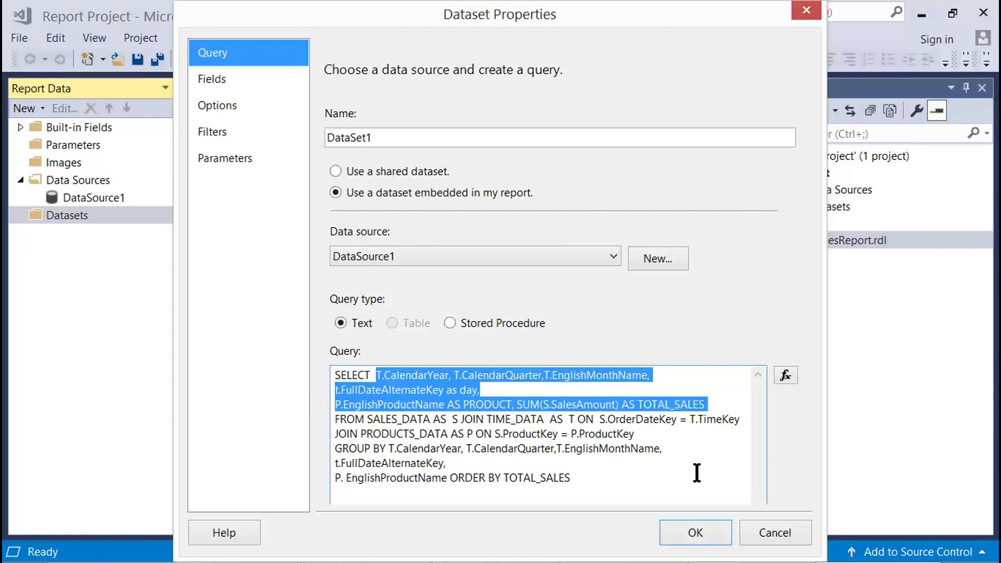
{"action": "left_click", "coordinate": [694, 531]}
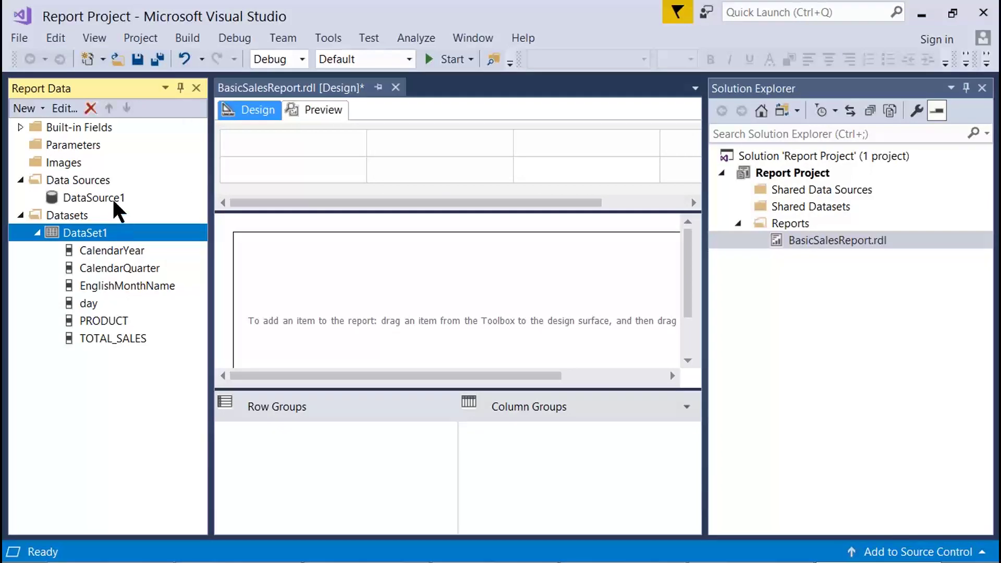
Examine DataSource1 and the fields of DataSet1 in a slightly widened Report Data window, and screen-capture the design view
{"action": "left_click", "coordinate": [115, 199]}
{"action": "left_click_drag", "start_coordinate": [208, 212], "coordinate": [240, 225]}
{"action": "left_click", "coordinate": [84, 233]}
{"action": "key", "text": "alt+s"}
{"action": "left_click_drag", "start_coordinate": [2, 1], "coordinate": [913, 491]}
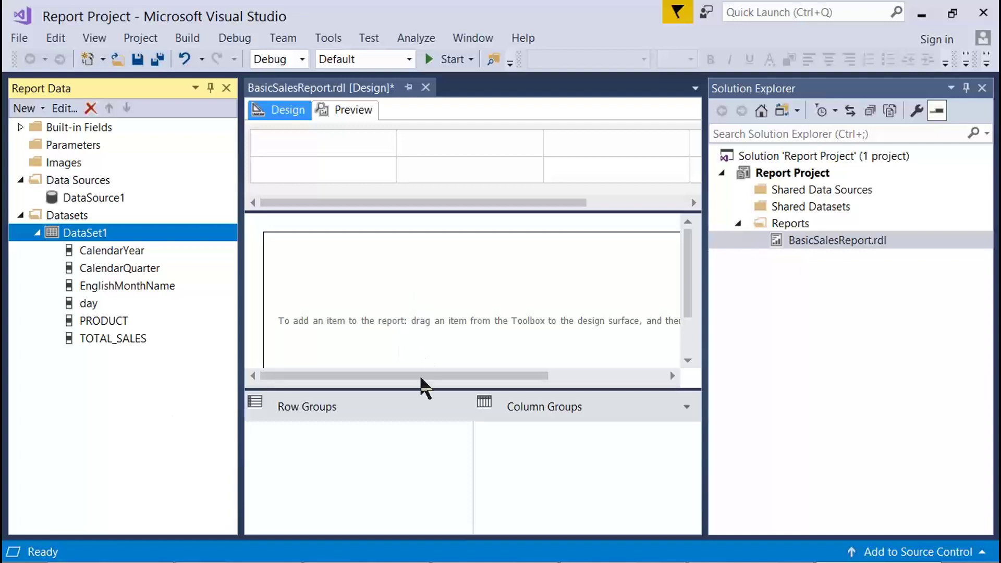
Enlarge the report design surface by shrinking the grouping area, the Report Data window, and Solution Explorer
{"action": "left_click", "coordinate": [423, 402]}
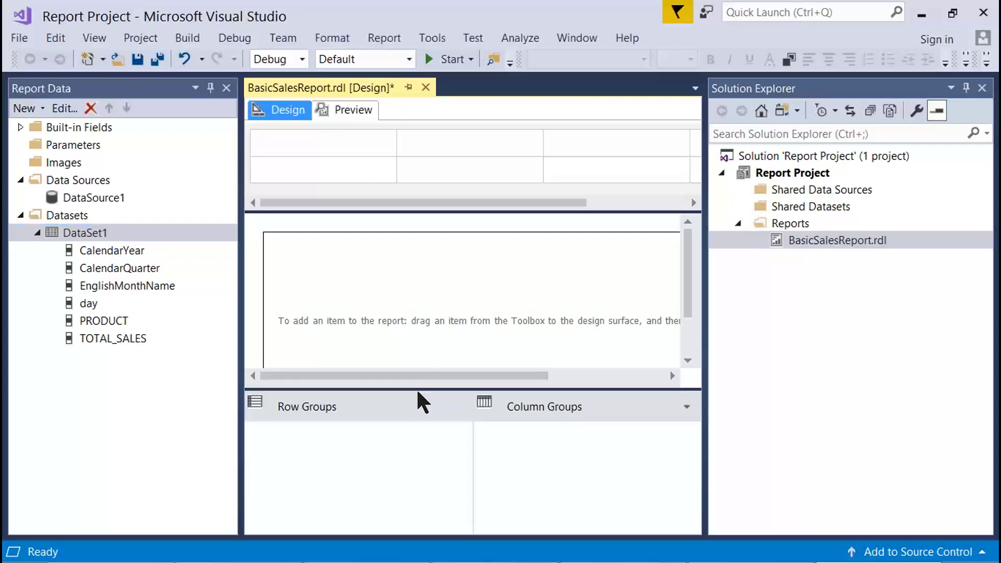
{"action": "left_click_drag", "start_coordinate": [418, 389], "coordinate": [424, 451]}
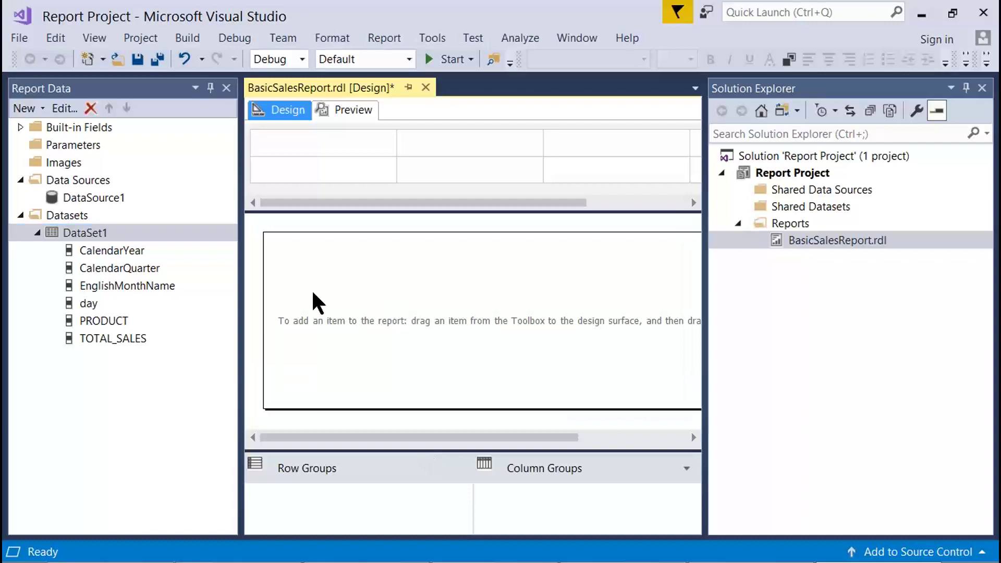
{"action": "left_click_drag", "start_coordinate": [234, 281], "coordinate": [187, 281]}
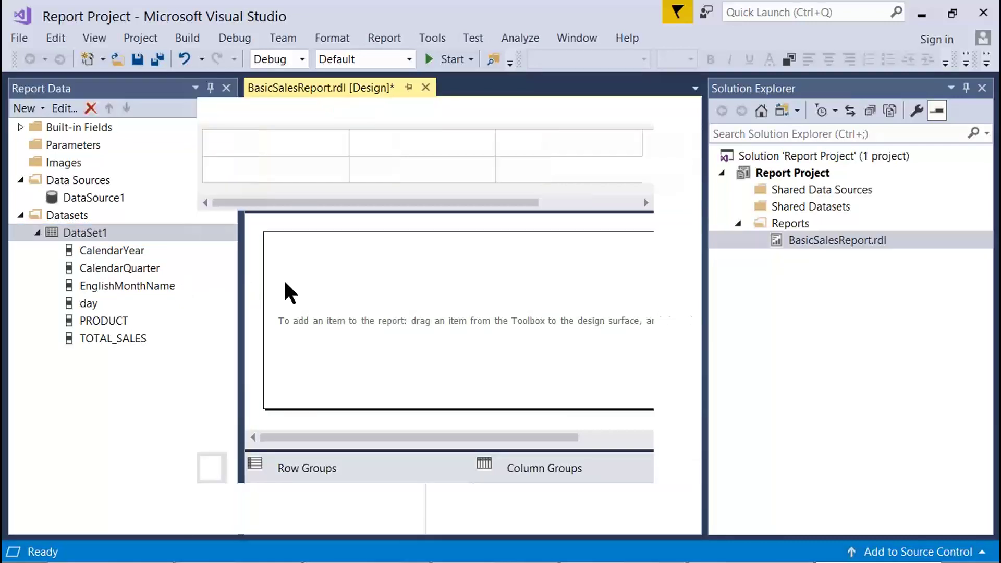
{"action": "left_click_drag", "start_coordinate": [704, 273], "coordinate": [795, 282]}
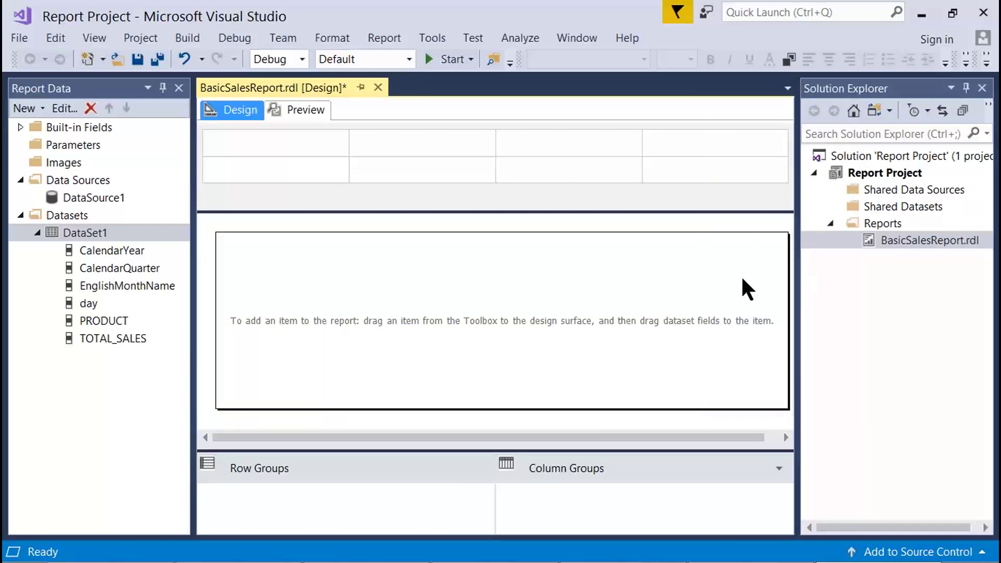
Screen-capture the empty report design view, and point out DataSource1, DataSet1 and the CalendarYear field in the Report Data window
{"action": "key", "text": "Print"}
{"action": "left_click_drag", "start_coordinate": [3, 1], "coordinate": [951, 422]}
{"action": "left_click", "coordinate": [573, 216]}
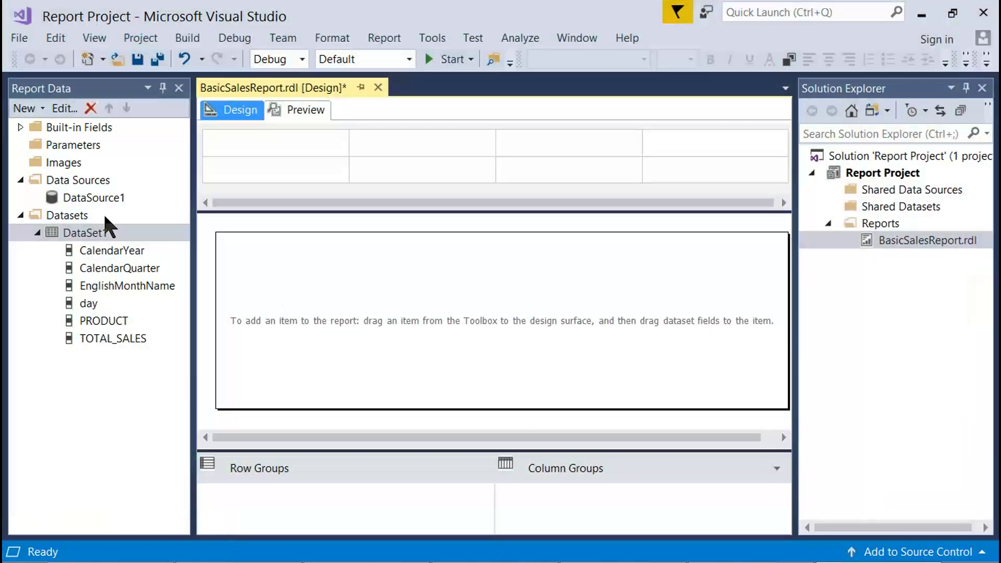
{"action": "left_click", "coordinate": [103, 197]}
{"action": "left_click", "coordinate": [86, 233]}
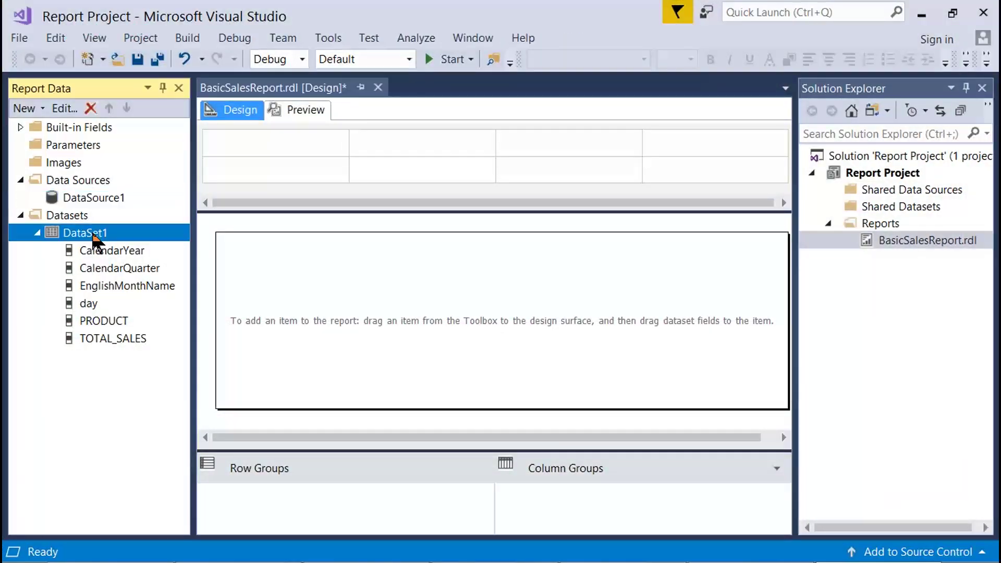
{"action": "left_click", "coordinate": [113, 249]}
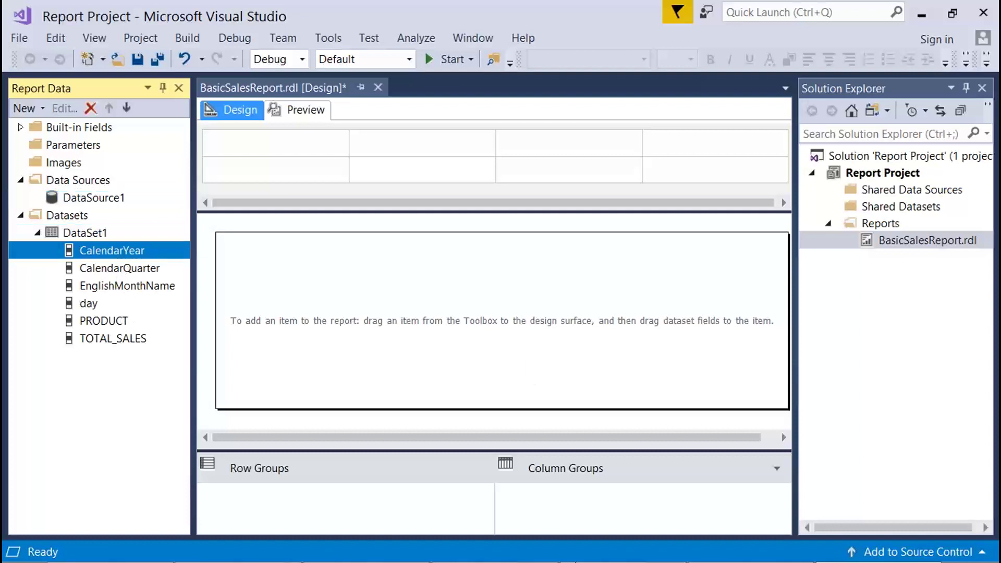
Switch to the Basic Report Design document in Word and review the seven report entities listed under Item #2
{"action": "mouse_move", "coordinate": [633, 542]}
{"action": "left_click", "coordinate": [469, 554]}
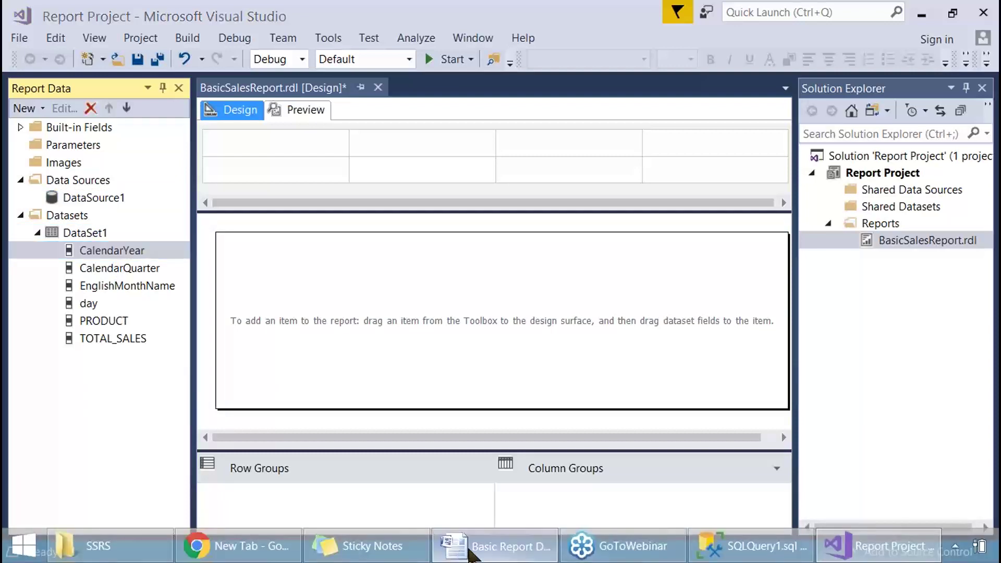
{"action": "scroll", "coordinate": [184, 241], "scroll_direction": "up", "scroll_amount": 8}
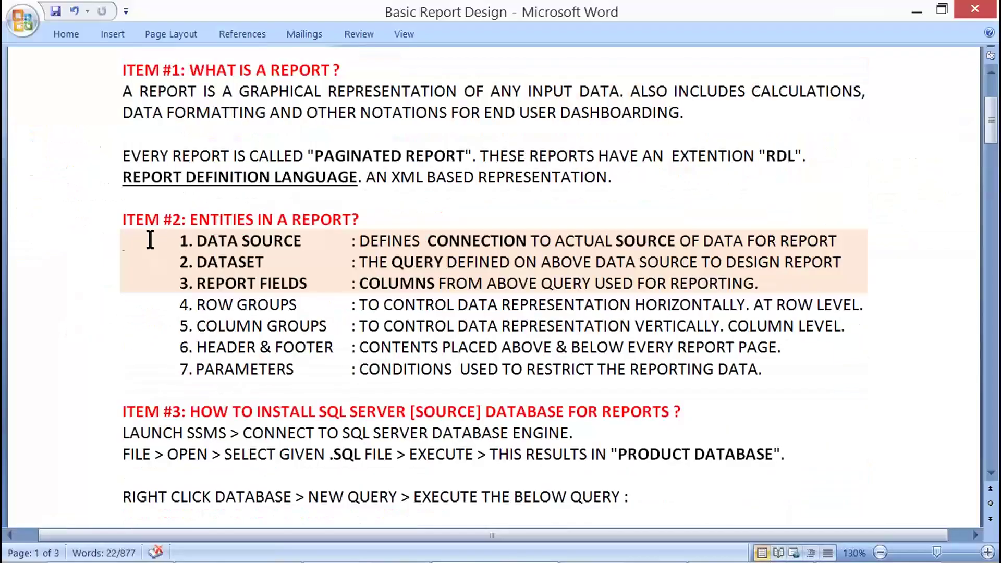
{"action": "left_click_drag", "start_coordinate": [150, 239], "coordinate": [148, 258]}
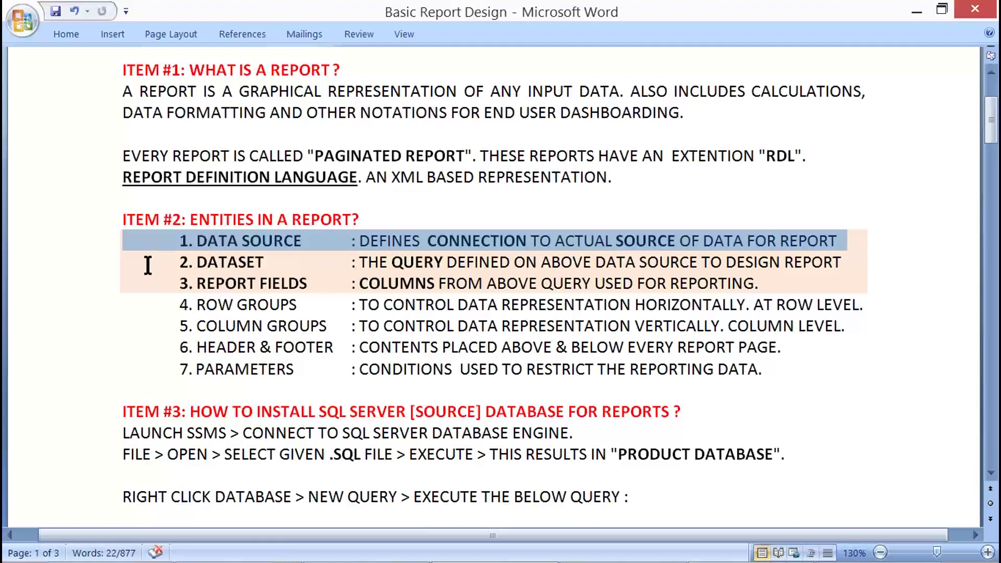
{"action": "mouse_move", "coordinate": [148, 271]}
{"action": "left_mouse_down"}
{"action": "mouse_move", "coordinate": [146, 299]}
{"action": "mouse_move", "coordinate": [172, 308]}
{"action": "mouse_move", "coordinate": [183, 346]}
{"action": "mouse_move", "coordinate": [163, 391]}
{"action": "left_mouse_up"}
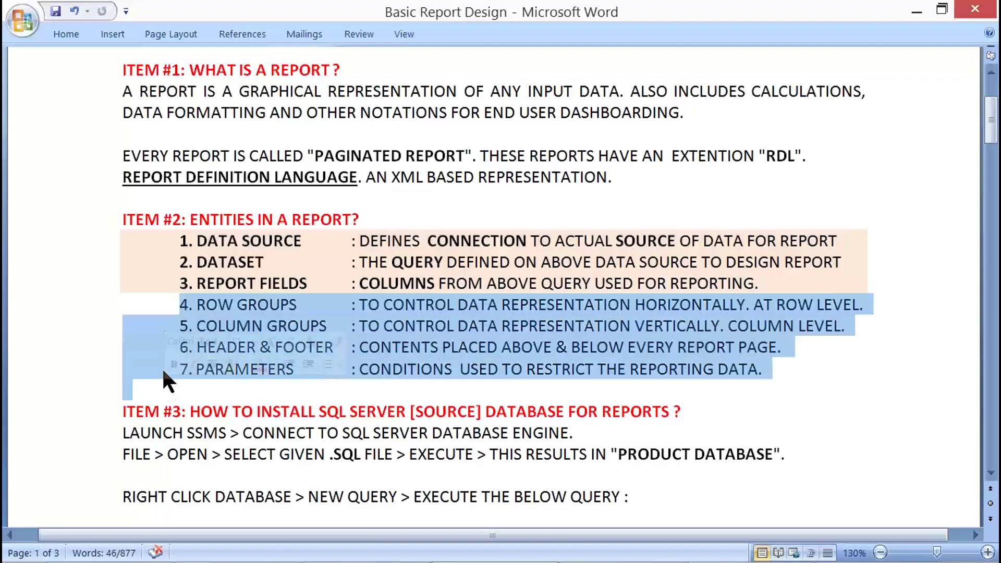
{"action": "scroll", "coordinate": [209, 287], "scroll_direction": "down", "scroll_amount": 1}
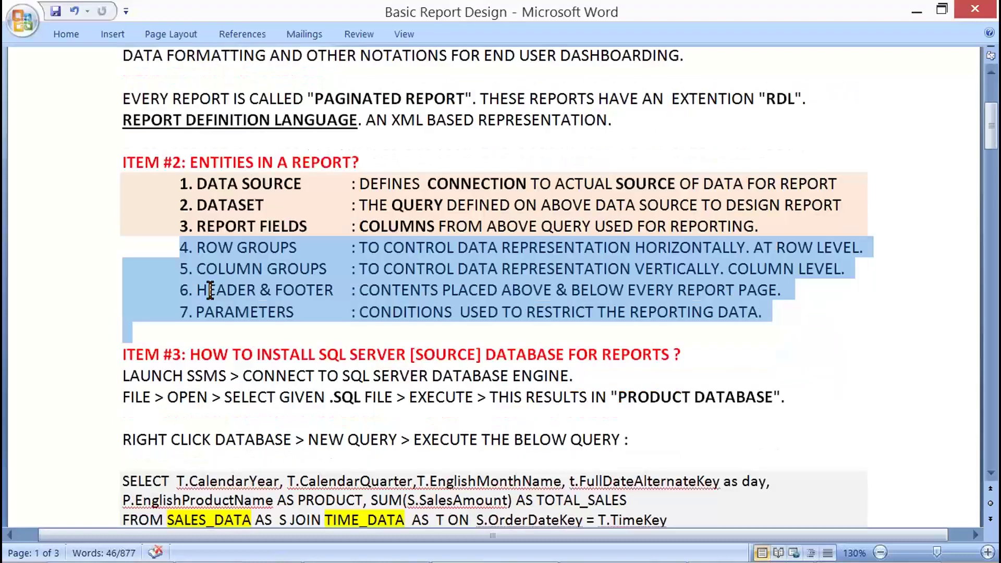
Remove the yellow highlight from REPORT DATA in Step 3 of Item #5 in the notes
{"action": "scroll", "coordinate": [210, 290], "scroll_direction": "down", "scroll_amount": 12}
{"action": "left_click_drag", "start_coordinate": [313, 182], "coordinate": [514, 248]}
{"action": "left_click_drag", "start_coordinate": [345, 310], "coordinate": [667, 309]}
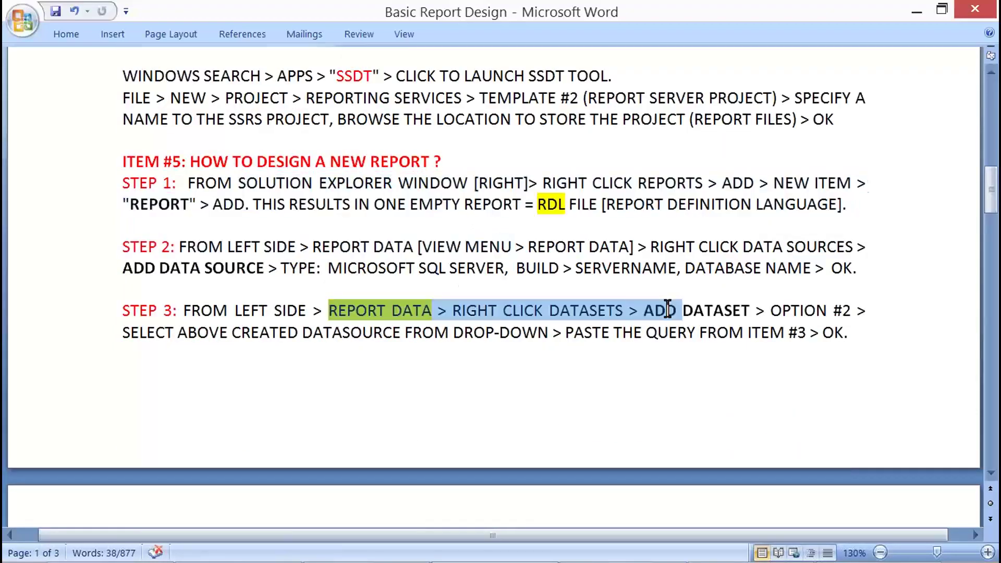
{"action": "left_click_drag", "start_coordinate": [158, 268], "coordinate": [264, 267]}
{"action": "left_click_drag", "start_coordinate": [656, 311], "coordinate": [754, 311]}
{"action": "double_click", "coordinate": [513, 313]}
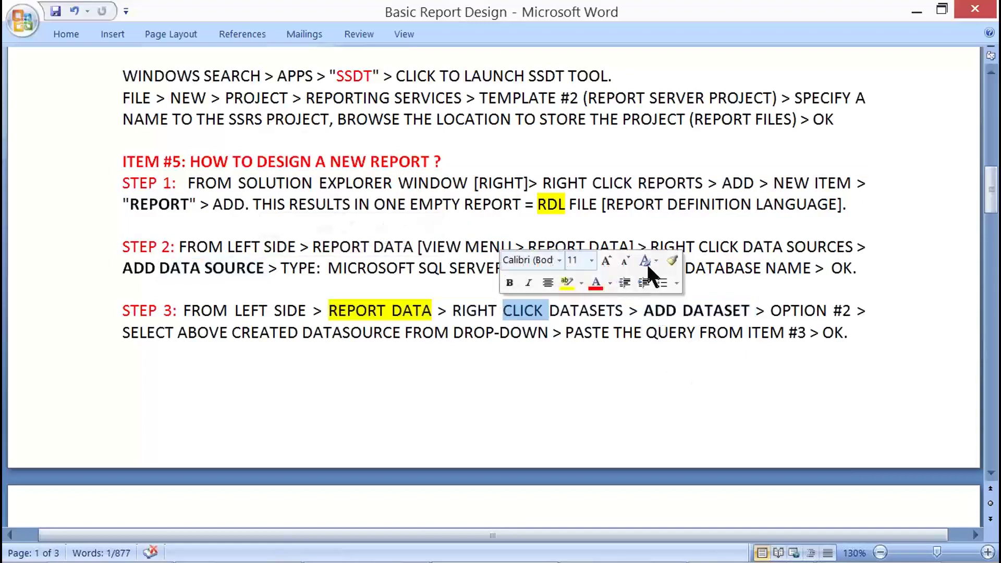
{"action": "left_click", "coordinate": [657, 261]}
{"action": "left_click_drag", "start_coordinate": [279, 311], "coordinate": [435, 312]}
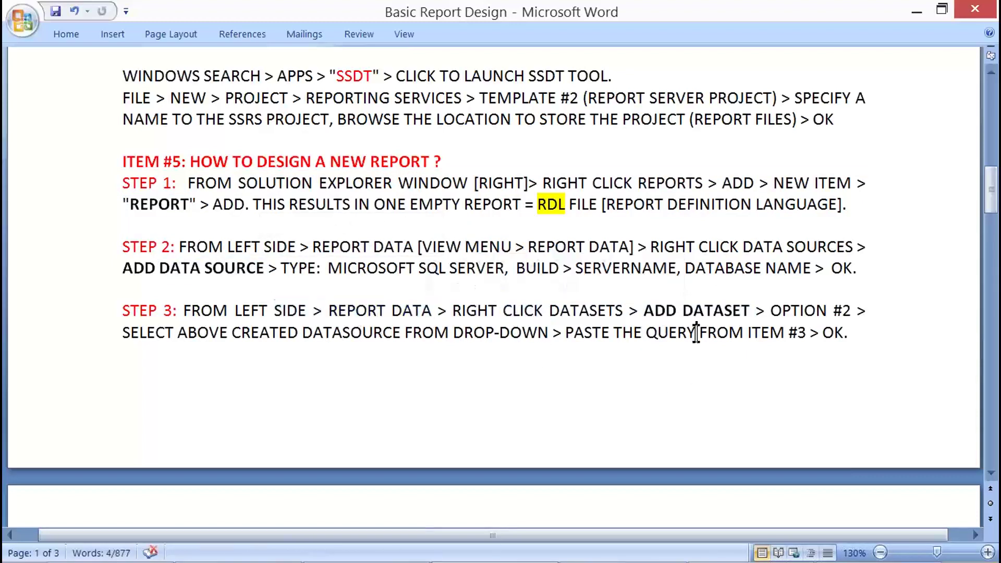
Examine Step 4 of the notes on placing a table from the Toolbox into the report designer
{"action": "scroll", "coordinate": [483, 313], "scroll_direction": "down", "scroll_amount": 8}
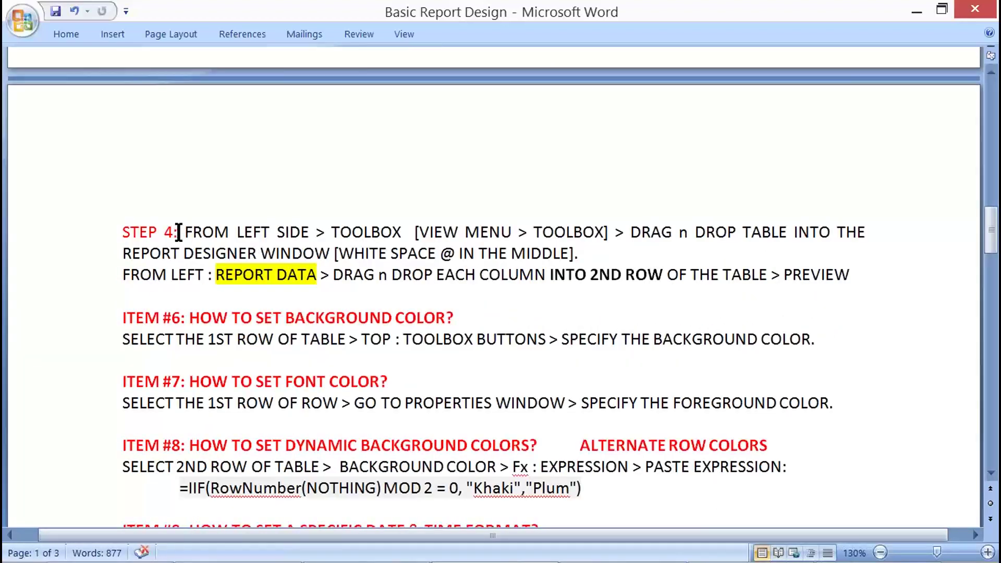
{"action": "left_click_drag", "start_coordinate": [184, 233], "coordinate": [359, 236]}
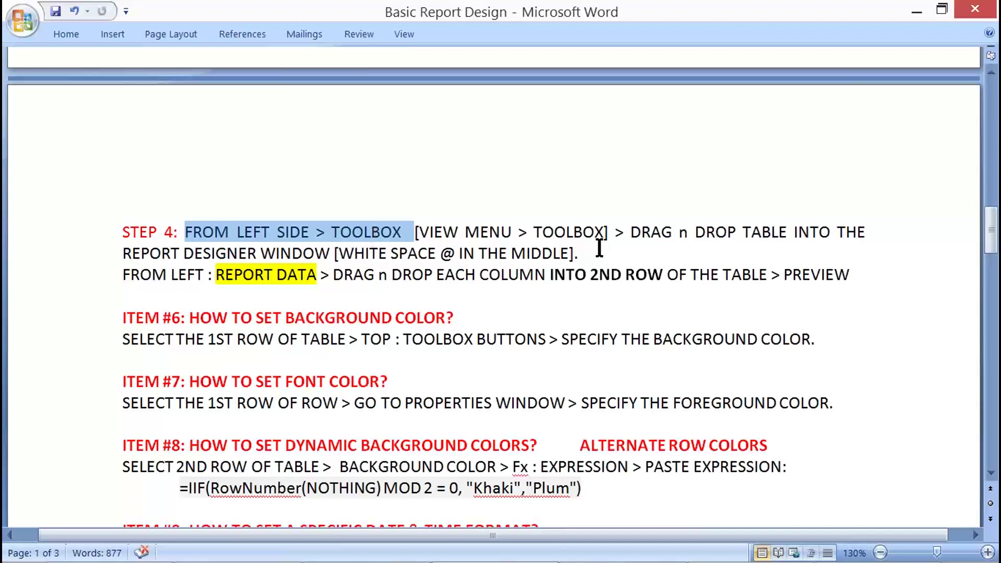
{"action": "left_click_drag", "start_coordinate": [631, 232], "coordinate": [787, 235]}
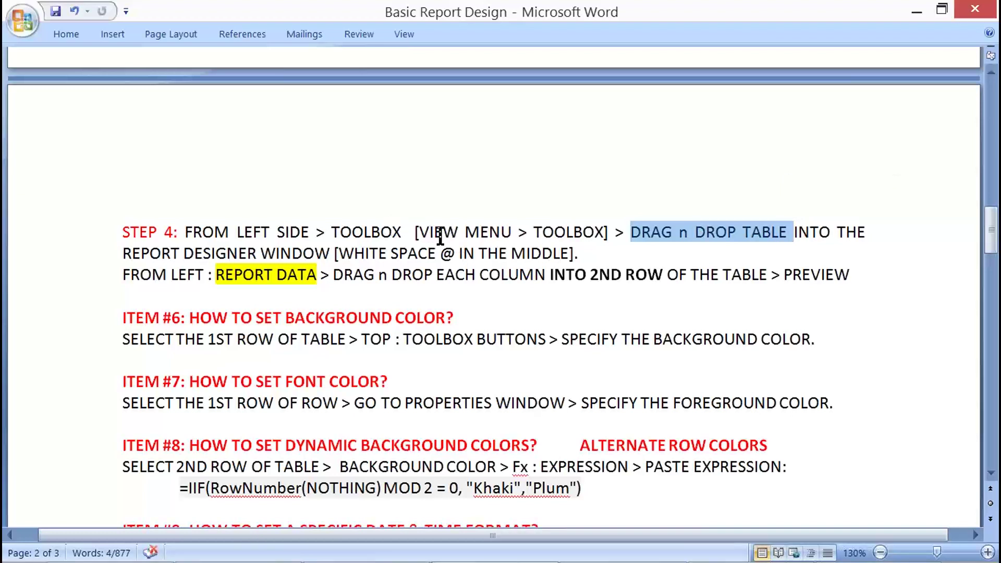
{"action": "left_click_drag", "start_coordinate": [418, 232], "coordinate": [573, 233]}
{"action": "left_click_drag", "start_coordinate": [87, 214], "coordinate": [882, 294]}
{"action": "left_click_drag", "start_coordinate": [189, 230], "coordinate": [327, 258]}
Switch back to Visual Studio and widen the Report Data window slightly
{"action": "key", "text": "alt+Tab"}
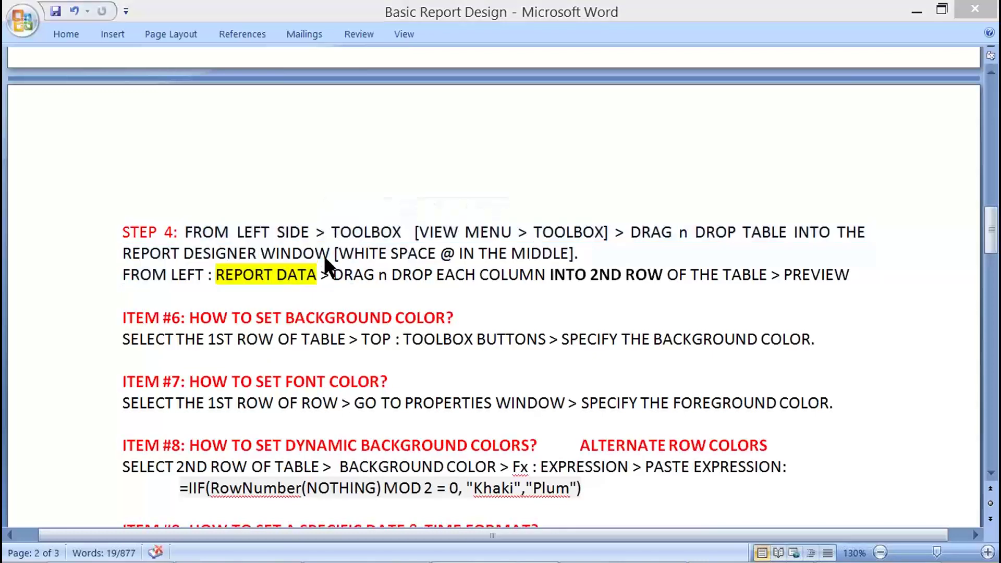
{"action": "left_click_drag", "start_coordinate": [194, 232], "coordinate": [241, 233]}
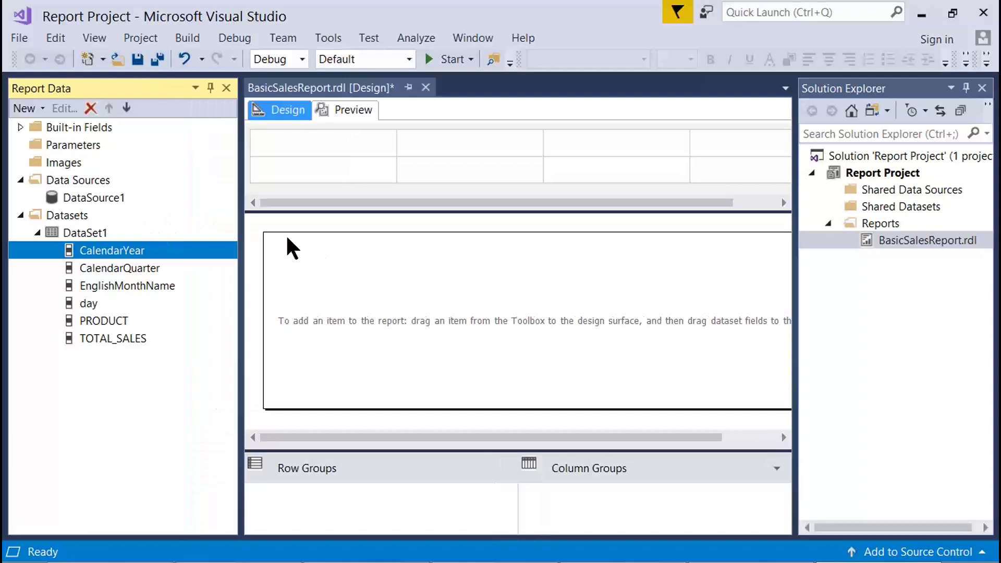
{"action": "left_click", "coordinate": [374, 259]}
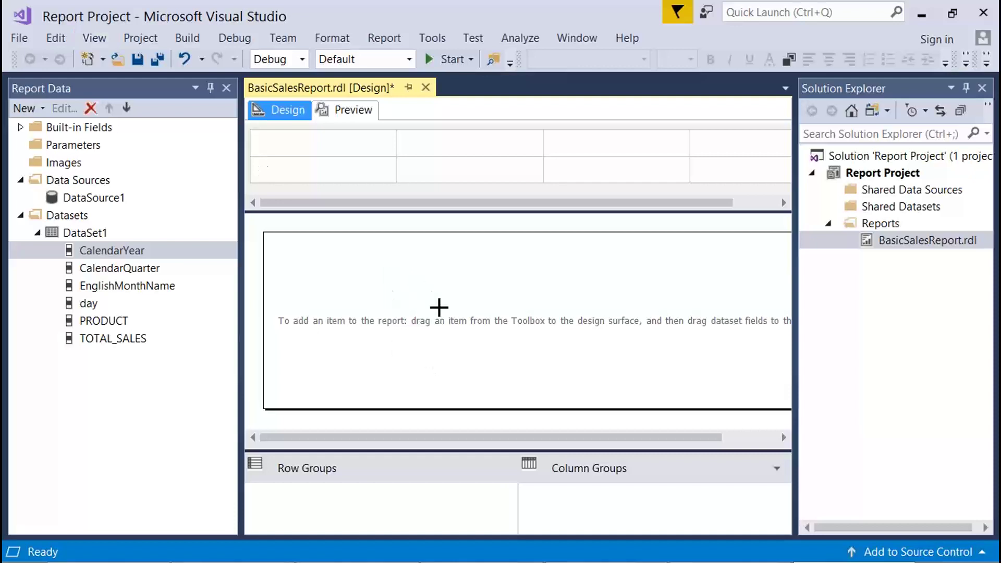
{"action": "left_click_drag", "start_coordinate": [437, 313], "coordinate": [518, 362]}
Display the Toolbox window, screen-capturing the available View commands and the Toolbox's report items
{"action": "left_click", "coordinate": [94, 39]}
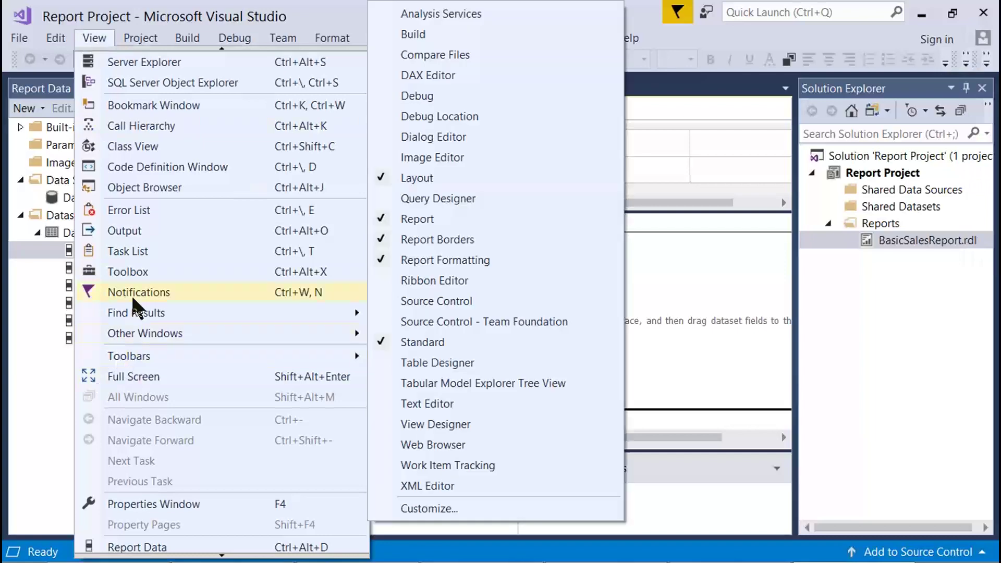
{"action": "key", "text": "Print"}
{"action": "left_click_drag", "start_coordinate": [5, 5], "coordinate": [654, 419]}
{"action": "left_click", "coordinate": [91, 38]}
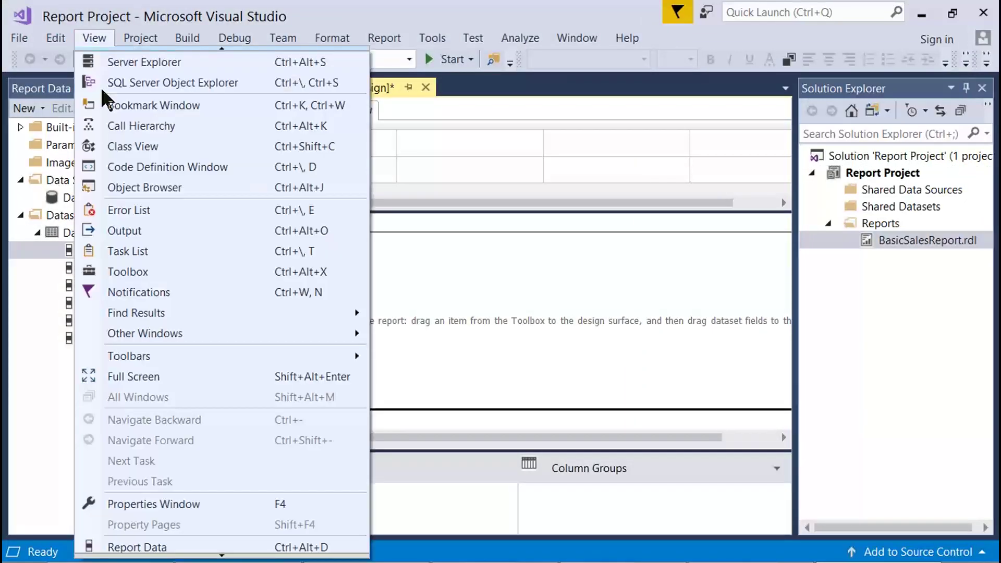
{"action": "left_click", "coordinate": [128, 272]}
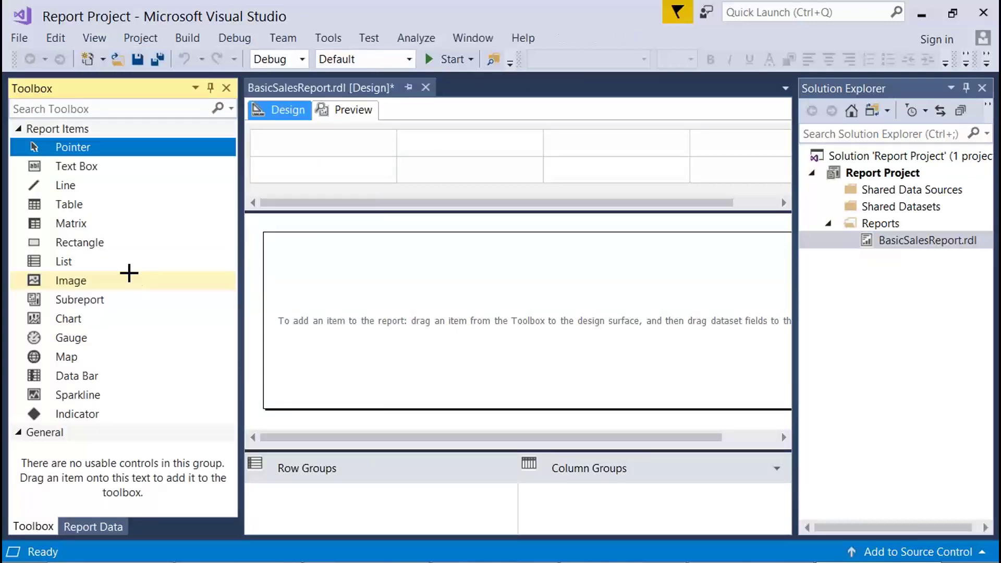
{"action": "key", "text": "Print"}
{"action": "left_click_drag", "start_coordinate": [3, 1], "coordinate": [753, 487]}
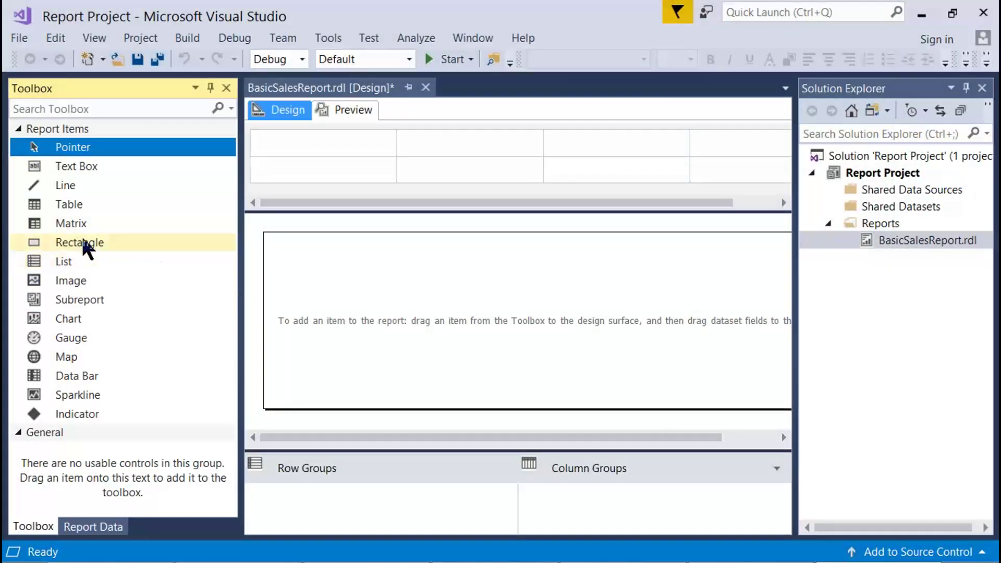
Place a Table report item near the upper-left corner of the report body and screen-capture the design view
{"action": "left_click", "coordinate": [78, 206]}
{"action": "left_click_drag", "start_coordinate": [78, 206], "coordinate": [274, 256]}
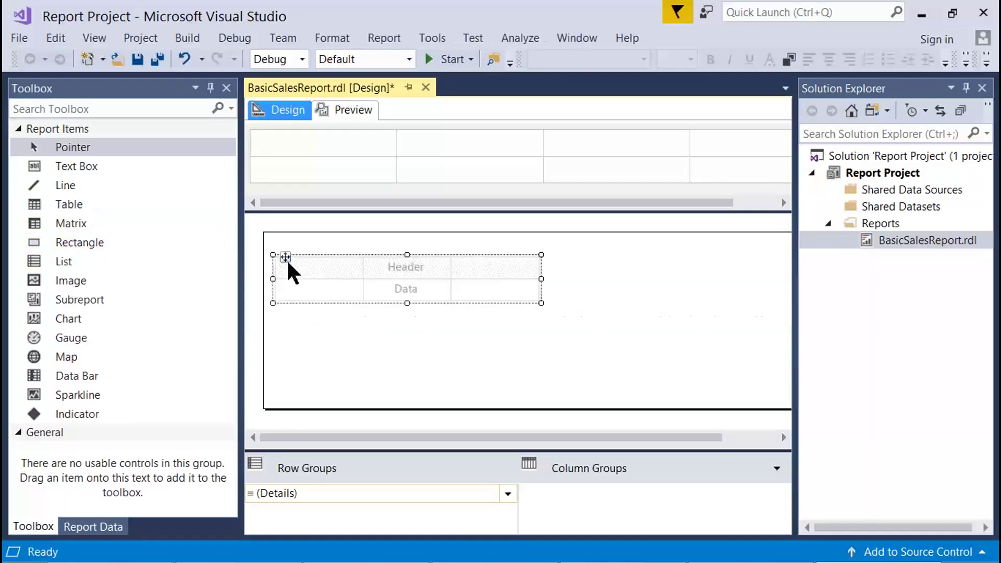
{"action": "key", "text": "Print"}
{"action": "left_click_drag", "start_coordinate": [2, 1], "coordinate": [797, 454]}
Select the table's header row, followed by its data row, and screen-capture the design view
{"action": "left_click", "coordinate": [291, 268]}
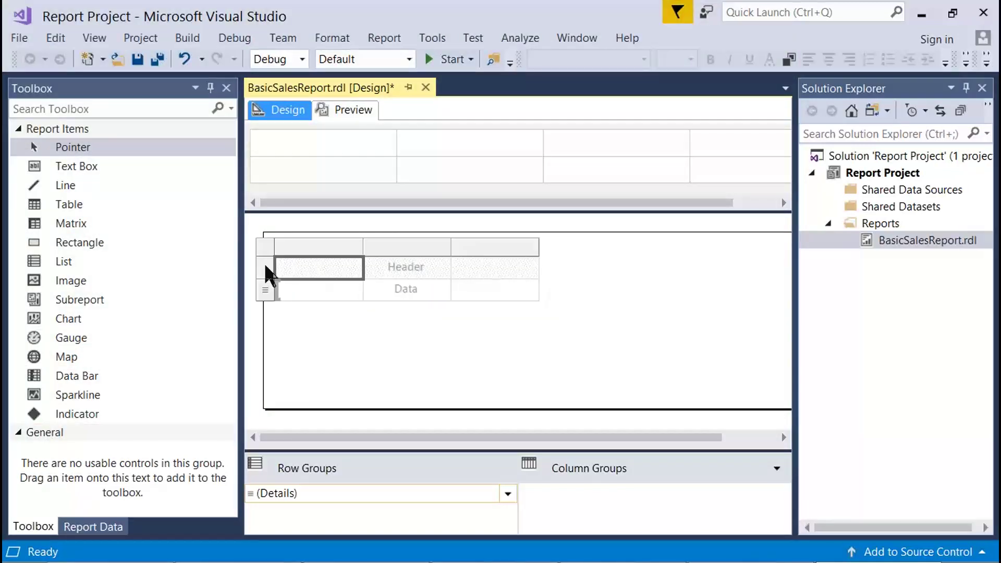
{"action": "left_click", "coordinate": [267, 290]}
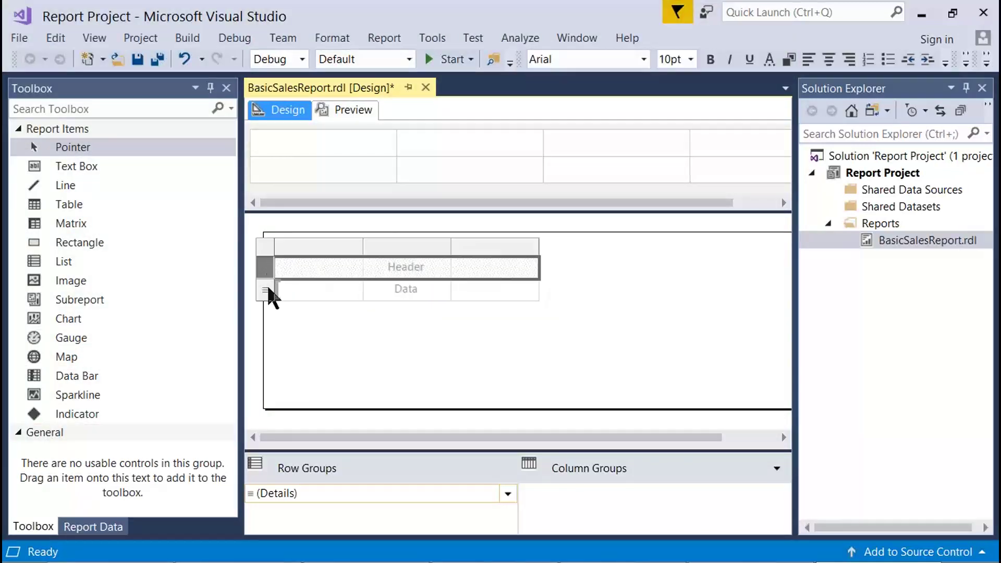
{"action": "key", "text": "Print"}
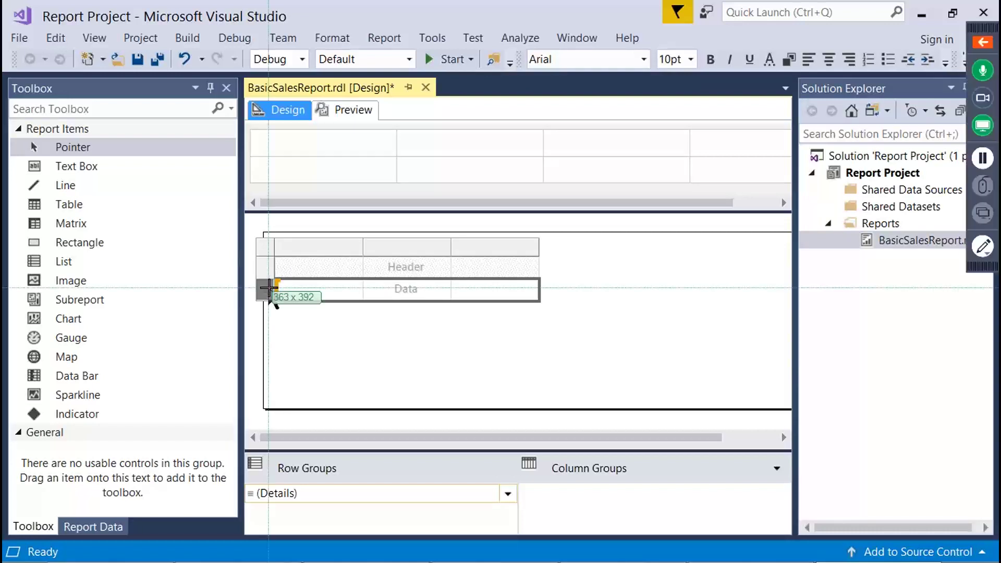
{"action": "left_click_drag", "start_coordinate": [2, 31], "coordinate": [658, 489]}
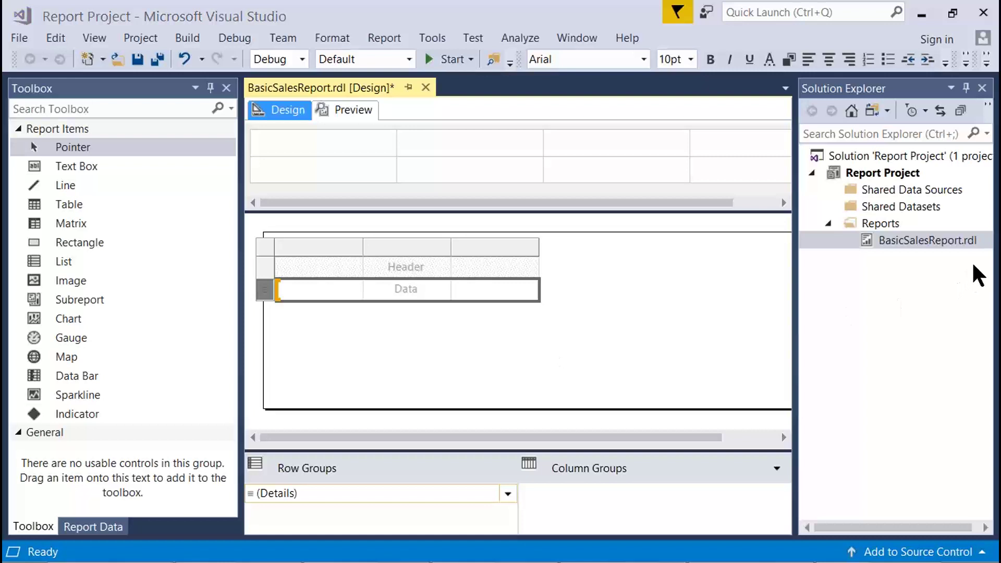
Switch to the Word notes and examine Step 4's instruction on placing each column into the table's second row
{"action": "mouse_move", "coordinate": [725, 561]}
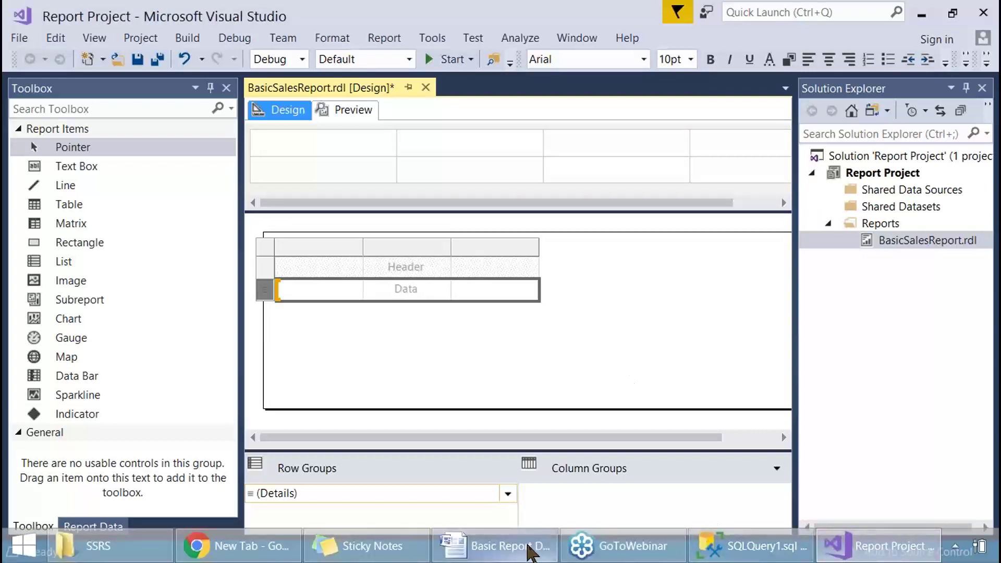
{"action": "left_click", "coordinate": [528, 548]}
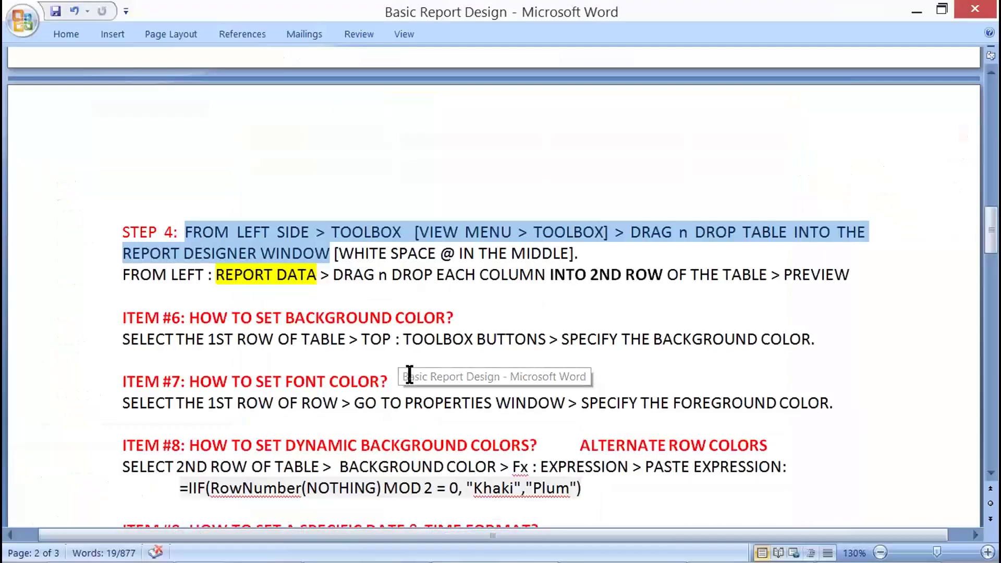
{"action": "left_click", "coordinate": [380, 298]}
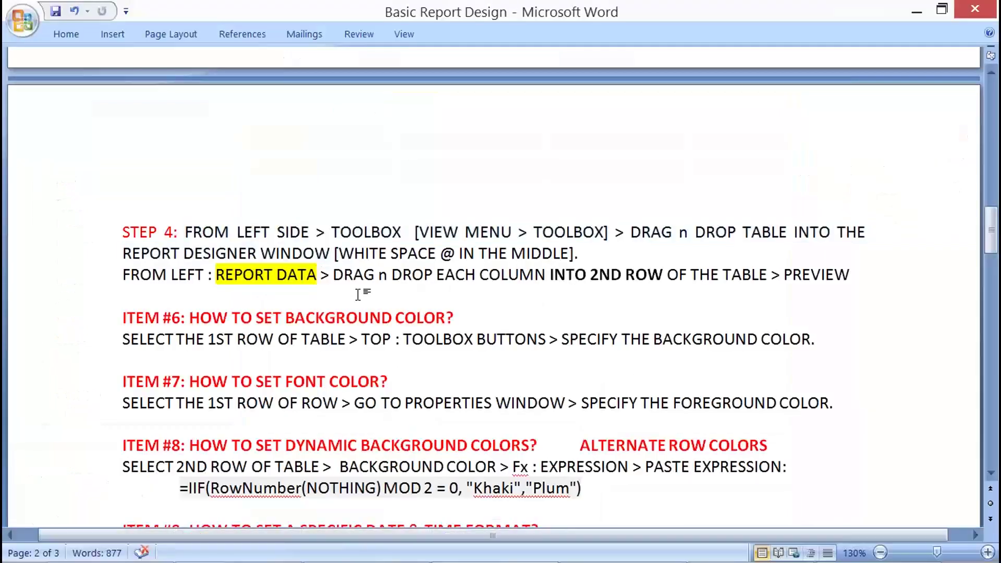
{"action": "left_click_drag", "start_coordinate": [128, 274], "coordinate": [553, 272]}
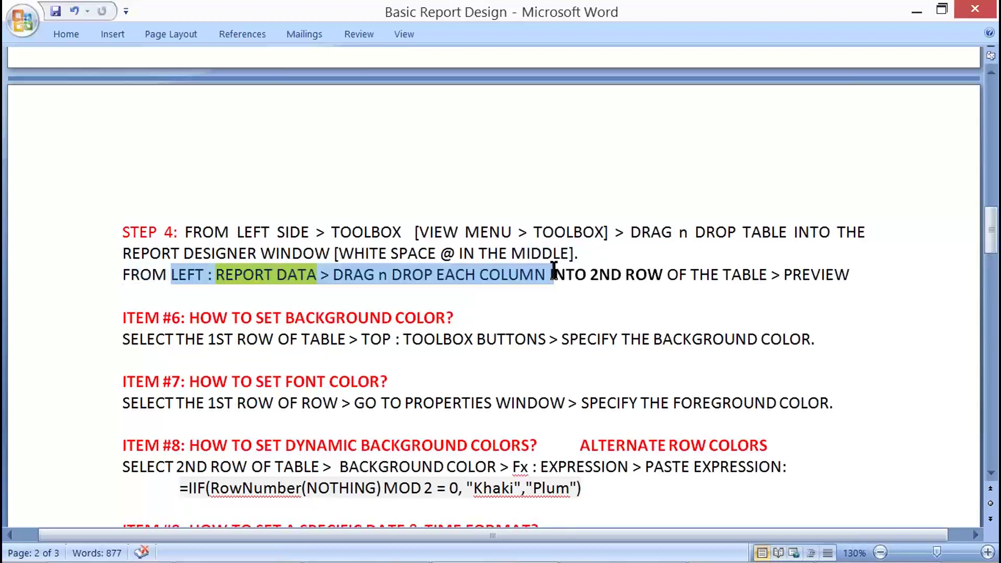
{"action": "left_click_drag", "start_coordinate": [553, 273], "coordinate": [770, 274]}
Add the line "WE GET ONE EMPTY REPORT WITH TWO ROWS: HEADER ROW, DATA (DETAILS) ROW." after Step 4's first sentence
{"action": "left_click", "coordinate": [594, 252]}
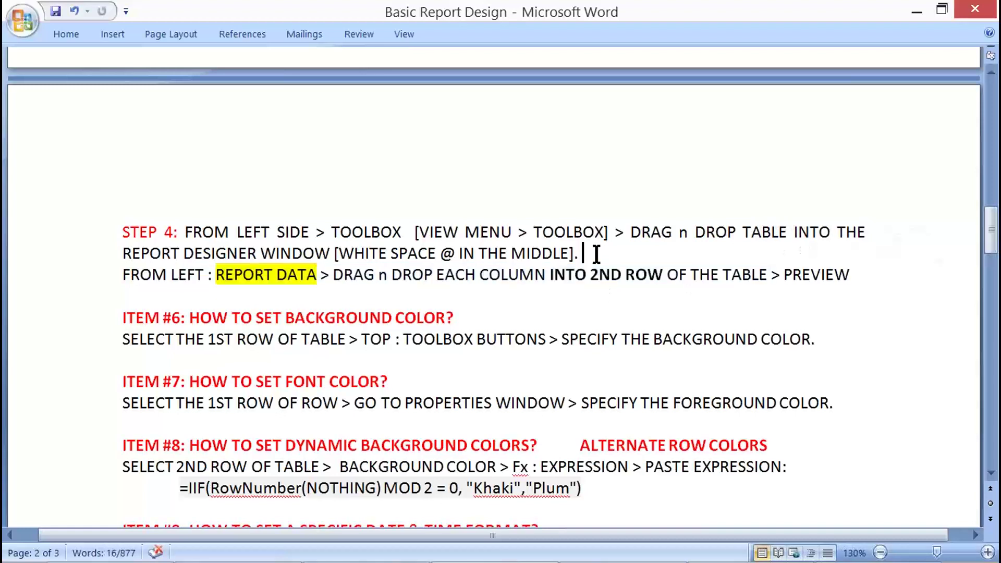
{"action": "key", "text": "Return"}
{"action": "key", "text": "BackSpace"}
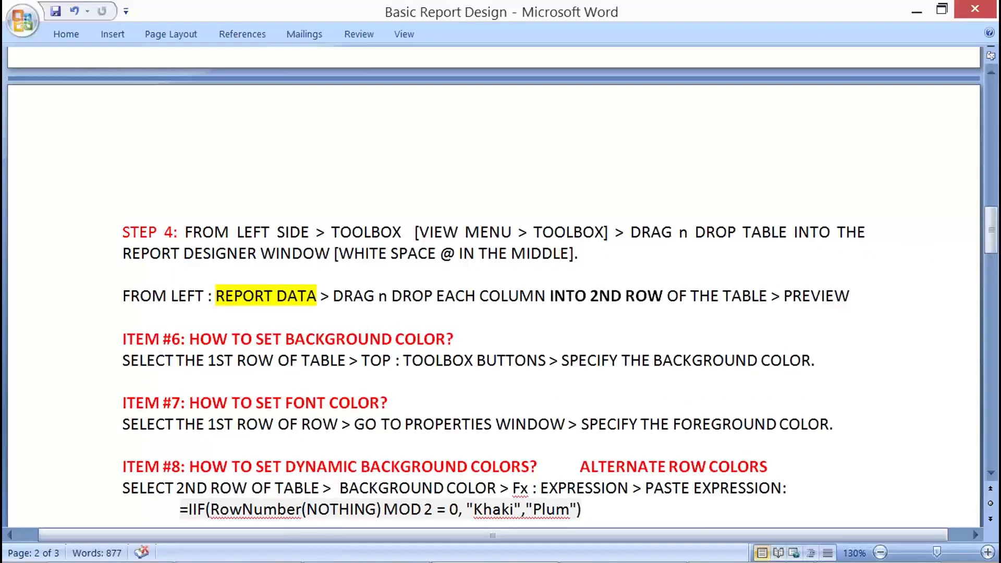
{"action": "type", "text": "QWE"}
{"action": "key", "text": "BackSpace"}
{"action": "key", "text": "BackSpace"}
{"action": "key", "text": "BackSpace"}
{"action": "type", "text": "WE ET"}
{"action": "key", "text": "BackSpace"}
{"action": "key", "text": "BackSpace"}
{"action": "key", "text": "BackSpace"}
{"action": "type", "text": "GET ONE EMPTY REPO"}
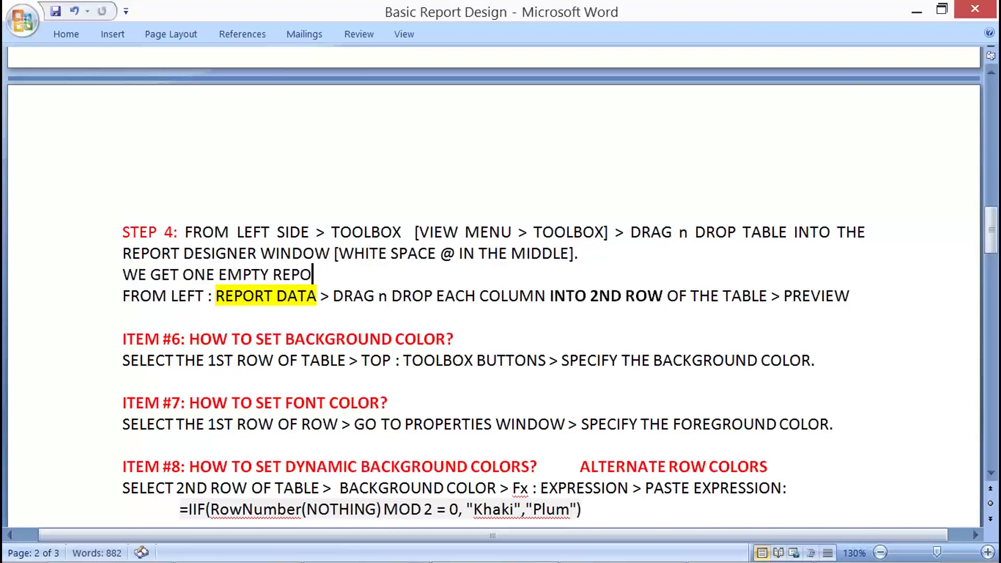
{"action": "type", "text": "TRT WITH TWO R"}
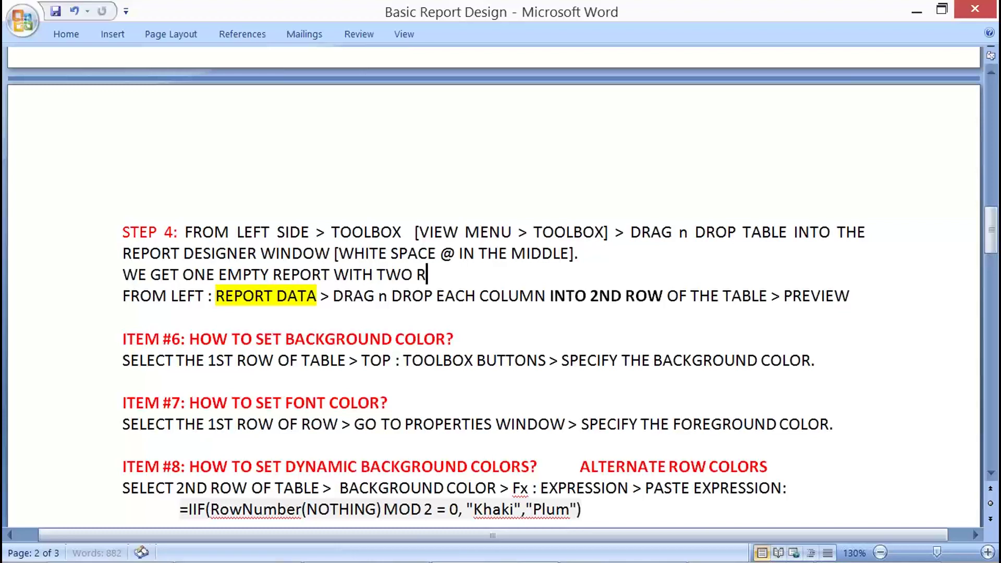
{"action": "type", "text": "OWS: HEADER"}
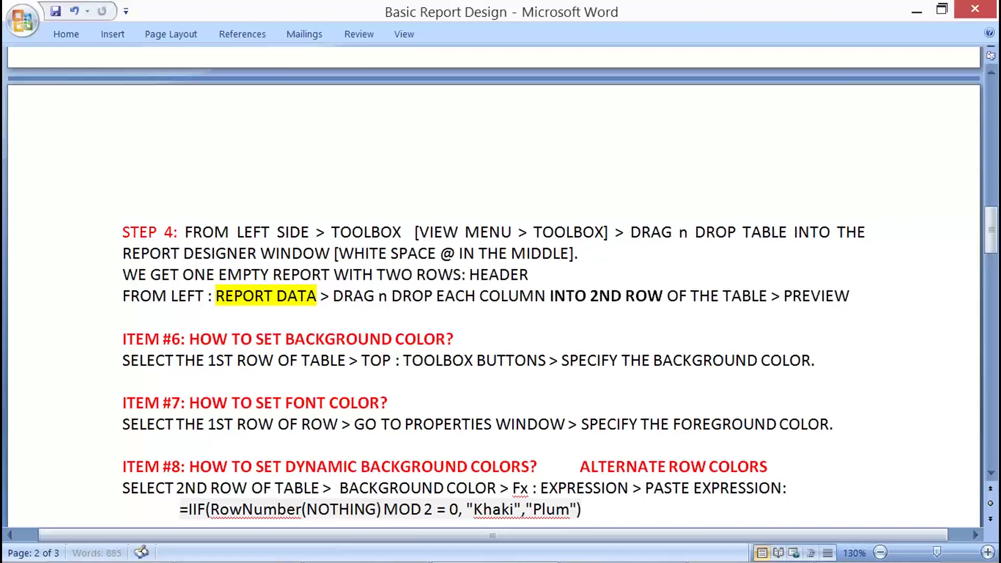
{"action": "type", "text": " ROW,"}
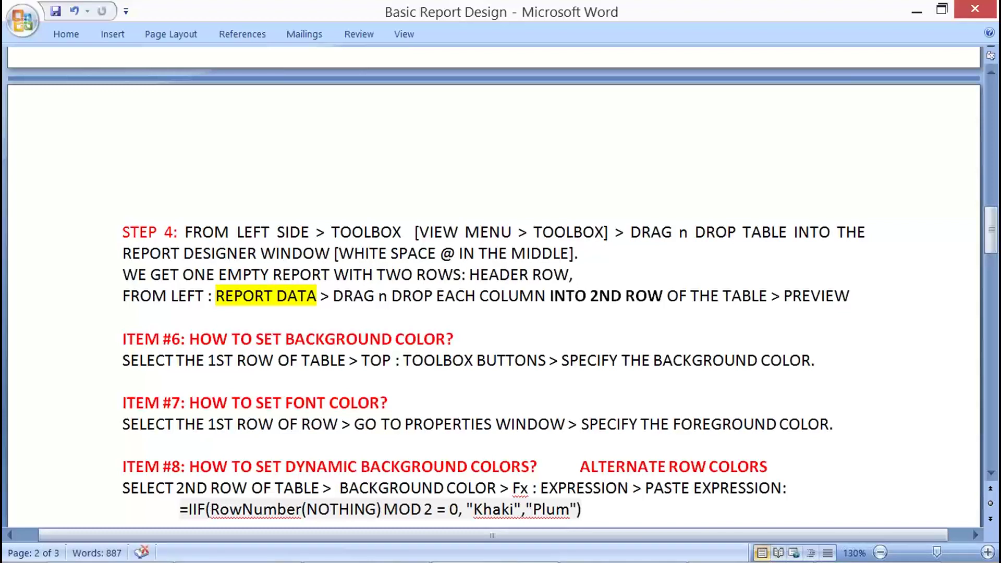
{"action": "type", "text": " DATA"}
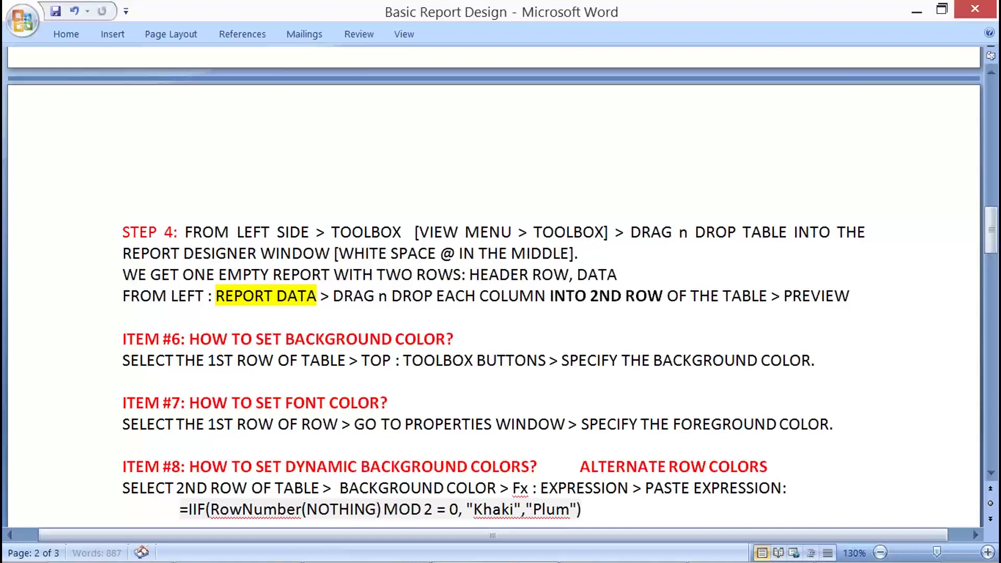
{"action": "type", "text": " (DETAILS) ROW."}
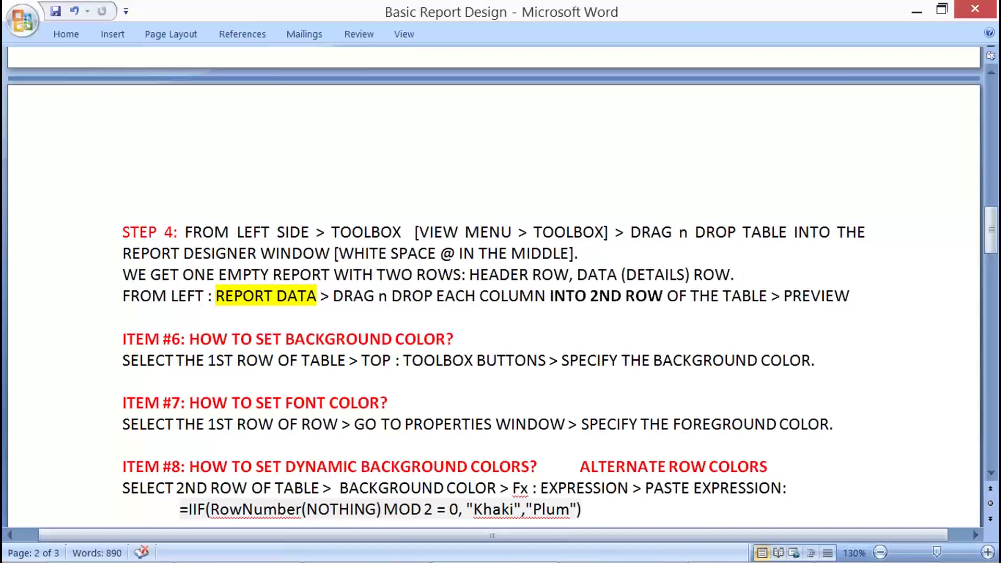
Remove the space before the colon in Step 4's "FROM LEFT" line and insert a tab before "REPORT DATA"
{"action": "left_click", "coordinate": [209, 300]}
{"action": "key", "text": "Delete"}
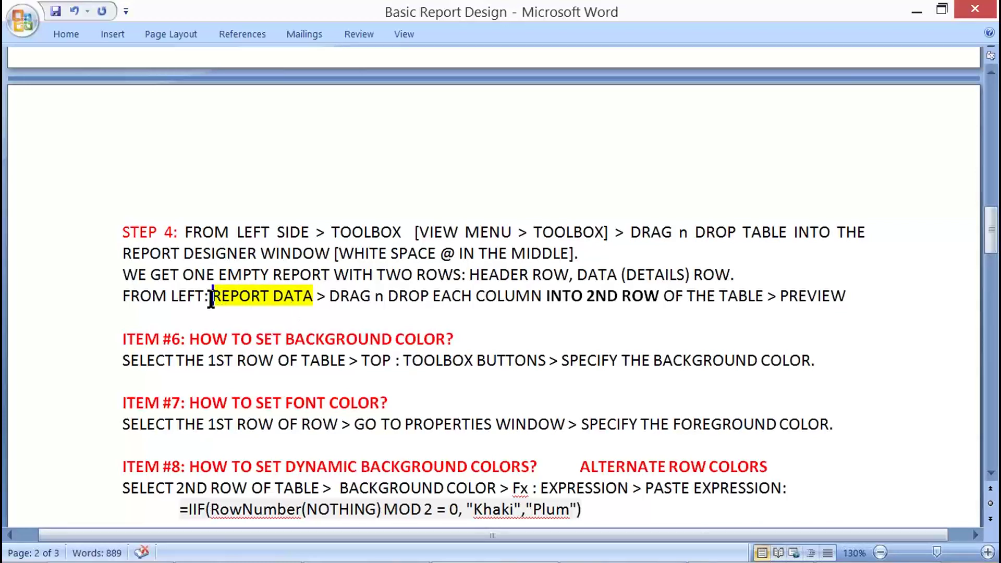
{"action": "key", "text": "Tab"}
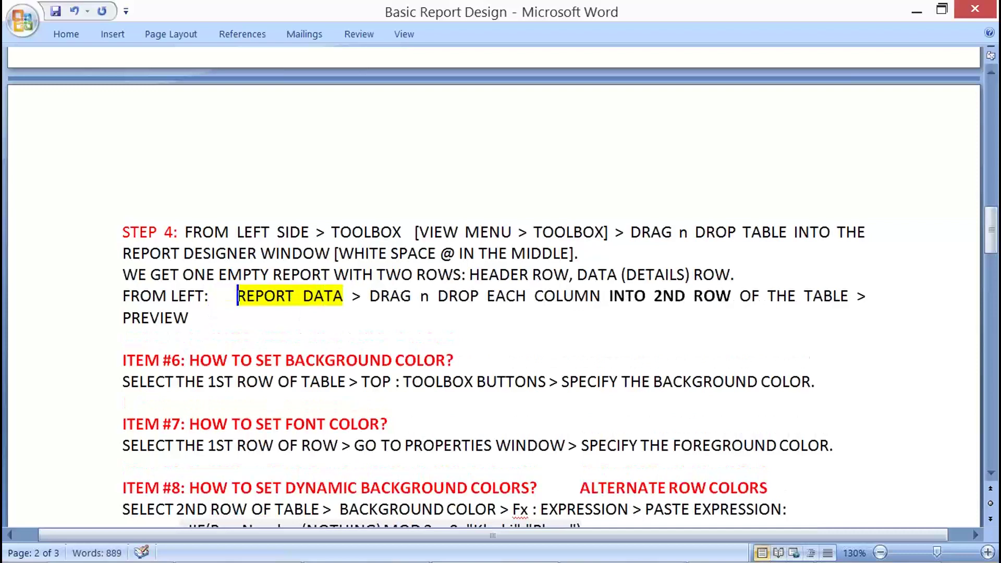
Remove the bold formatting from "INTO 2ND ROW" in Step 4 and screen-capture the Step 4 text
{"action": "left_click", "coordinate": [494, 300]}
{"action": "left_click_drag", "start_coordinate": [607, 298], "coordinate": [723, 300]}
{"action": "left_click", "coordinate": [697, 297]}
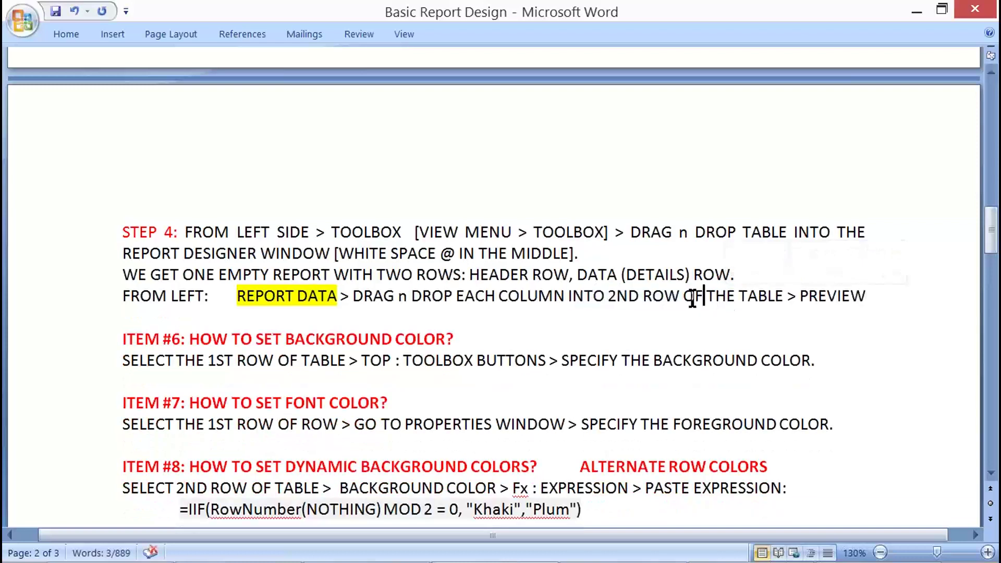
{"action": "key", "text": "Print"}
{"action": "left_click_drag", "start_coordinate": [75, 210], "coordinate": [885, 306]}
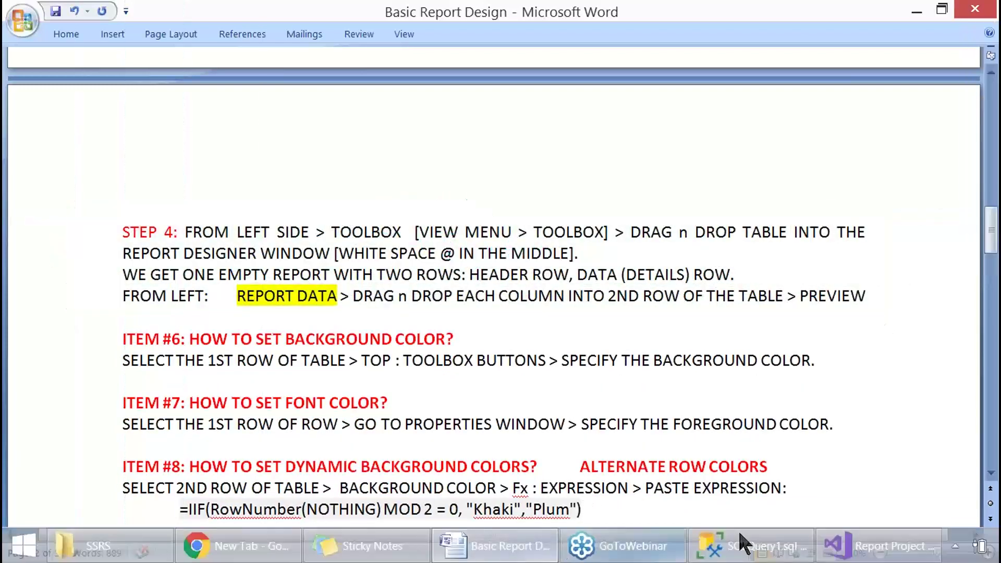
Switch to Visual Studio and place CalendarYear, CalendarQuarter and EnglishMonthName from DataSet1 into the table's three data cells
{"action": "left_click", "coordinate": [880, 547]}
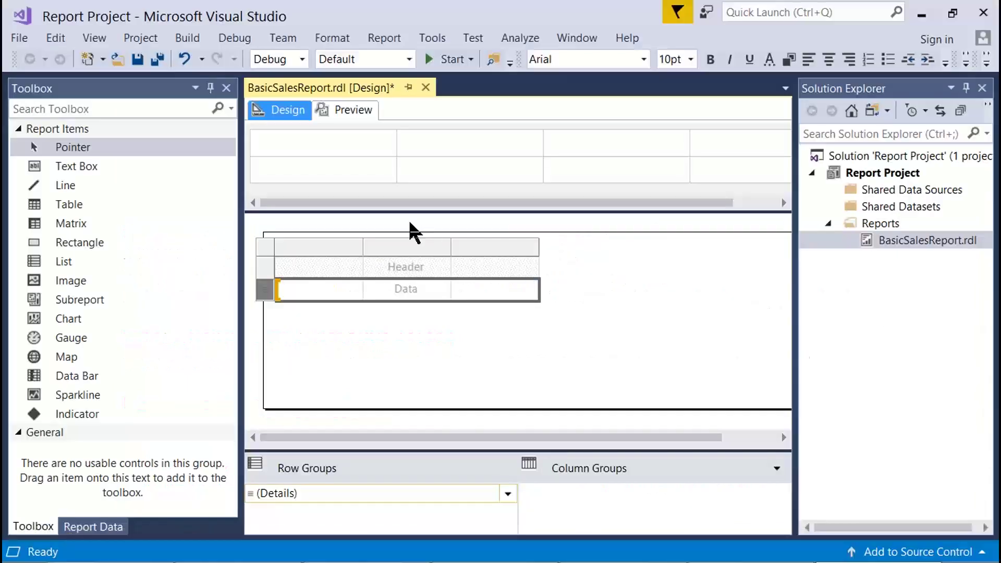
{"action": "left_click", "coordinate": [92, 526]}
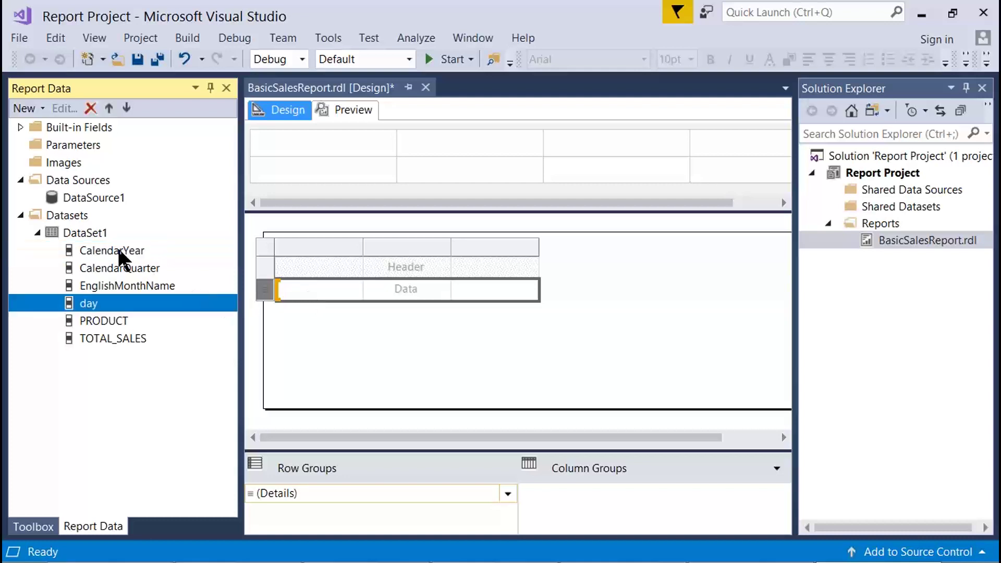
{"action": "left_click_drag", "start_coordinate": [102, 254], "coordinate": [319, 292]}
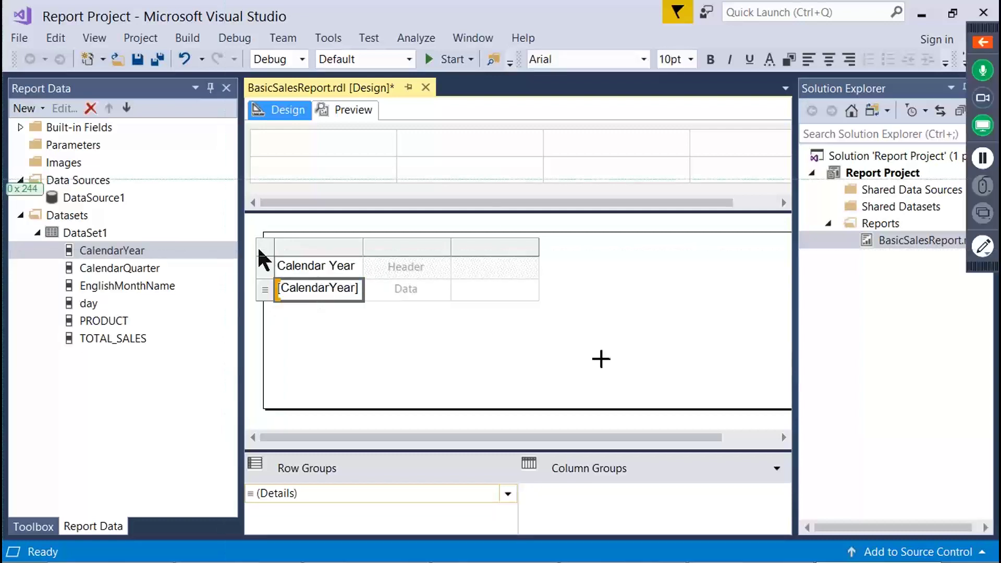
{"action": "left_click_drag", "start_coordinate": [99, 269], "coordinate": [407, 298]}
{"action": "left_click_drag", "start_coordinate": [156, 290], "coordinate": [471, 292]}
Add the day, PRODUCT and TOTAL_SALES fields as new table columns after EnglishMonthName, undoing the day field's stray placement outside the table
{"action": "left_click_drag", "start_coordinate": [89, 303], "coordinate": [539, 284]}
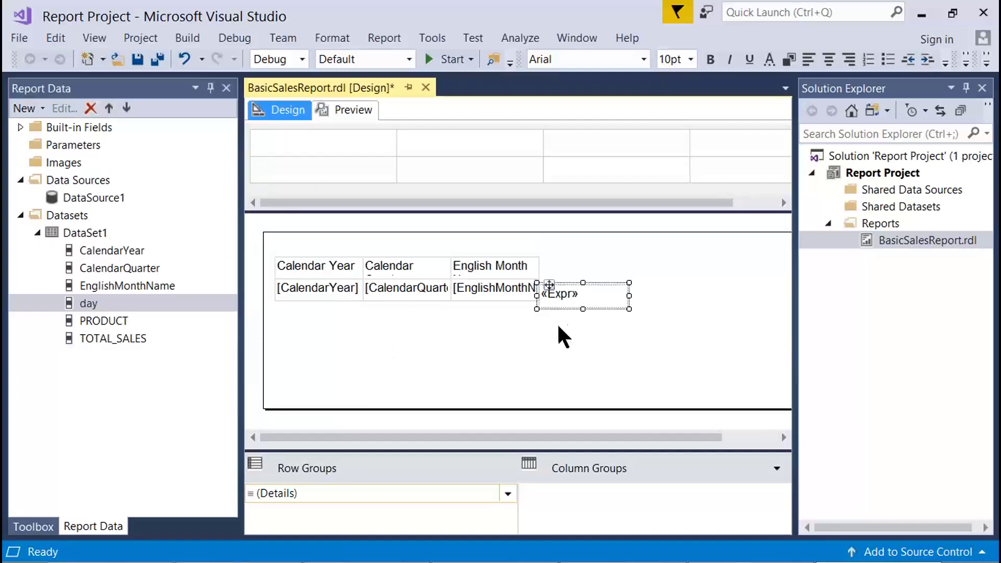
{"action": "key", "text": "ctrl+z"}
{"action": "left_click_drag", "start_coordinate": [94, 305], "coordinate": [528, 295]}
{"action": "left_click_drag", "start_coordinate": [99, 324], "coordinate": [447, 301]}
{"action": "left_click_drag", "start_coordinate": [528, 295], "coordinate": [611, 290]}
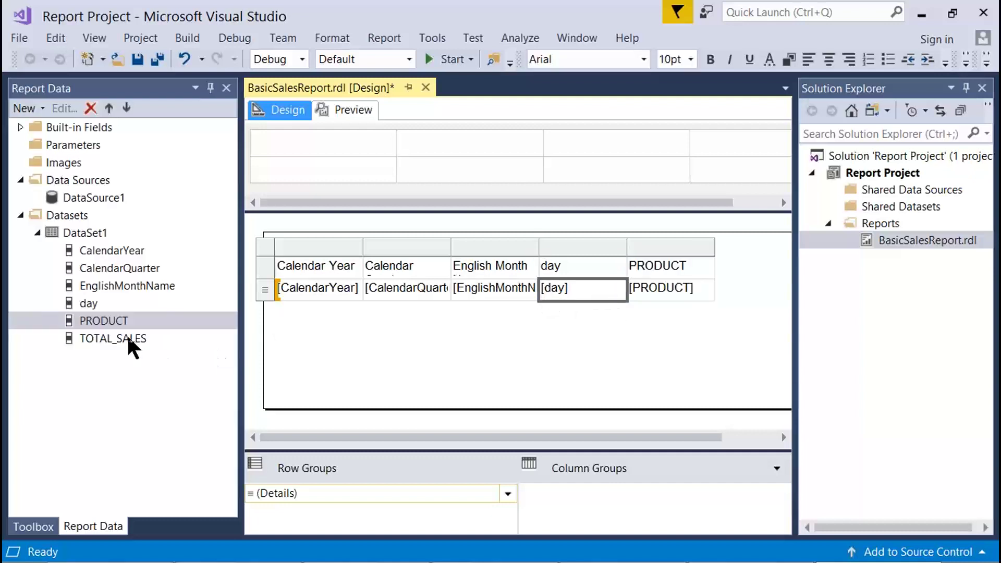
{"action": "left_click", "coordinate": [107, 340]}
{"action": "left_click_drag", "start_coordinate": [102, 340], "coordinate": [711, 290]}
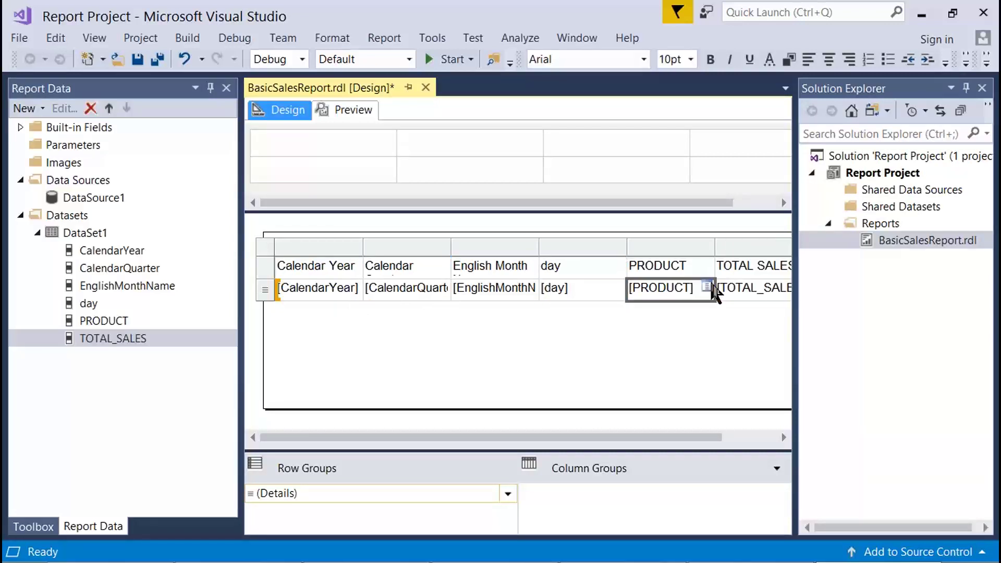
Screen-capture the design view with the filled table and widen the report design area towards the Solution Explorer
{"action": "key", "text": "Print"}
{"action": "left_click_drag", "start_coordinate": [3, 1], "coordinate": [919, 487]}
{"action": "left_click_drag", "start_coordinate": [795, 341], "coordinate": [860, 344]}
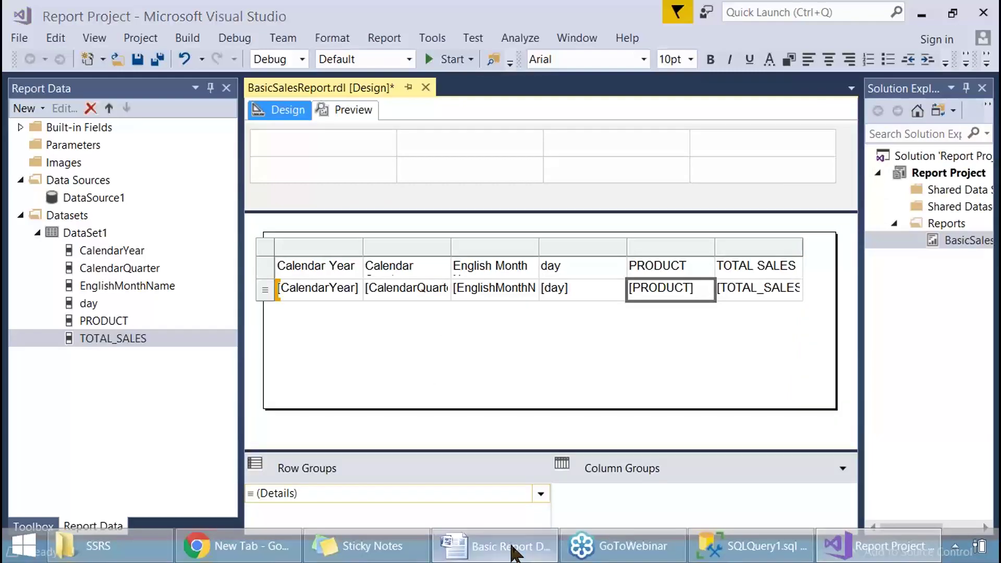
Switch to the Word notes and examine Items #6 to #8 on background color, font color and alternate row colors
{"action": "left_click", "coordinate": [512, 546]}
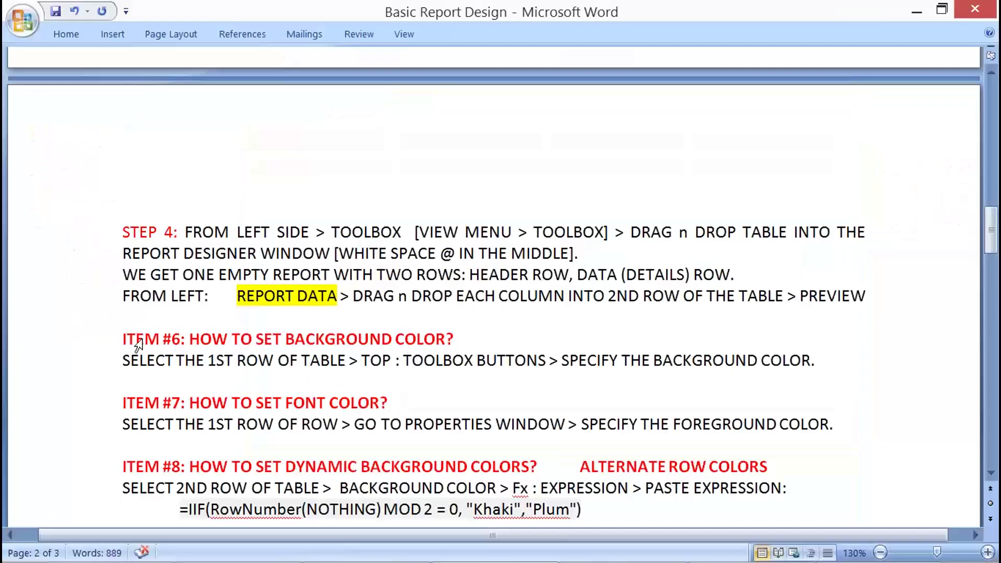
{"action": "left_click", "coordinate": [102, 344]}
{"action": "left_click_drag", "start_coordinate": [103, 344], "coordinate": [102, 428]}
{"action": "scroll", "coordinate": [302, 375], "scroll_direction": "down", "scroll_amount": 2}
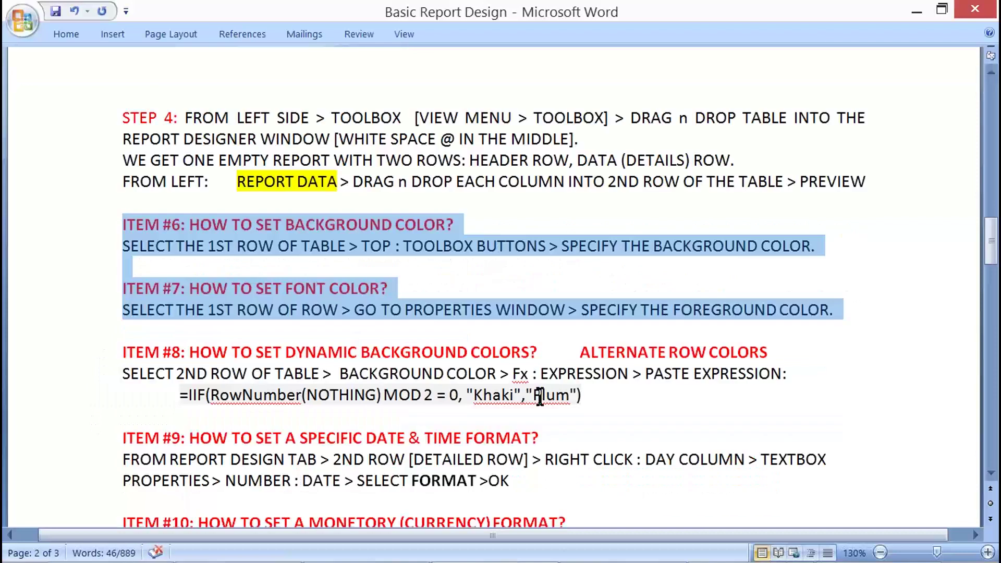
{"action": "left_click_drag", "start_coordinate": [618, 394], "coordinate": [873, 411]}
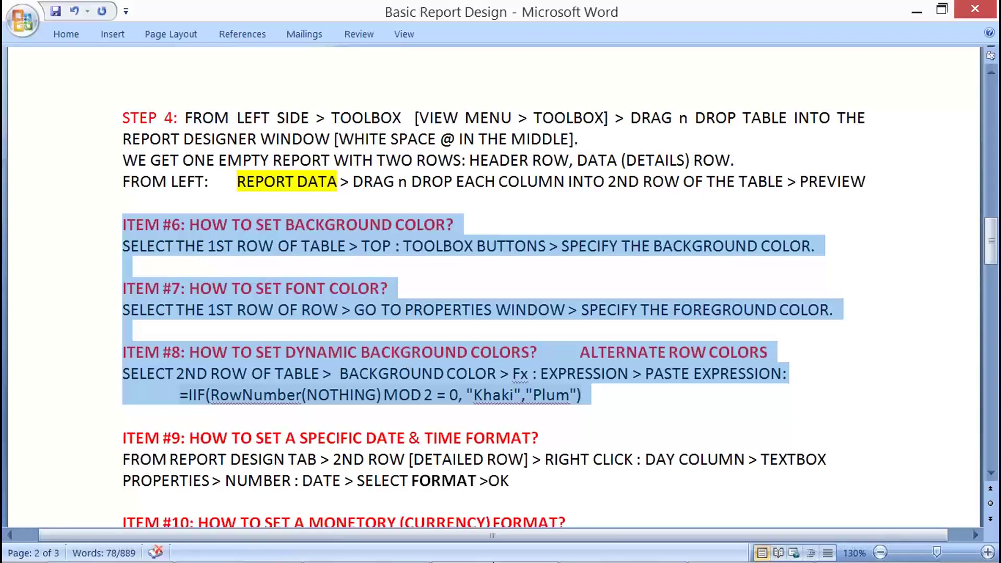
Switch to Visual Studio and make the table's header row bold, screen-capturing the design view before and after
{"action": "left_click", "coordinate": [875, 546]}
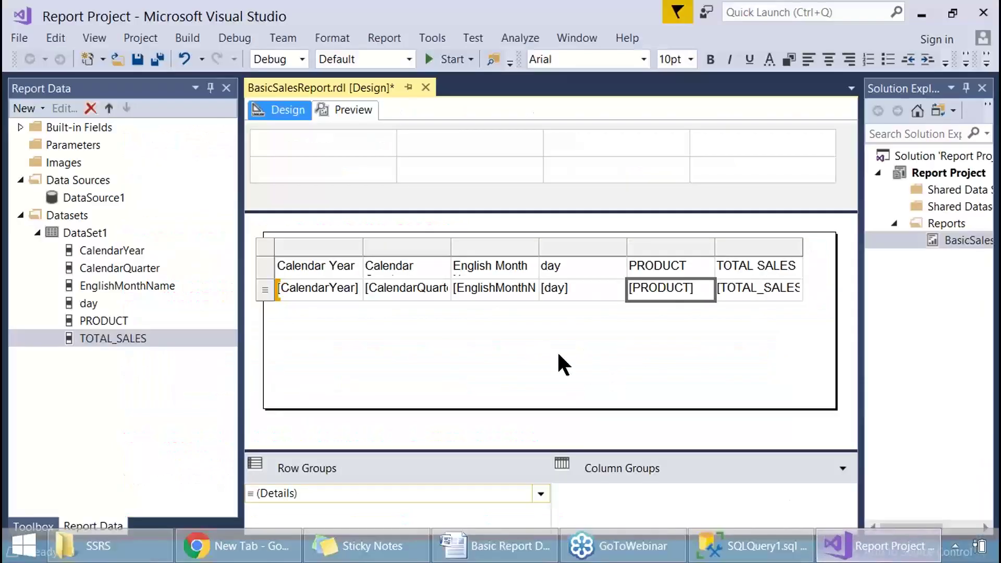
{"action": "left_click", "coordinate": [261, 270]}
{"action": "key", "text": "Print"}
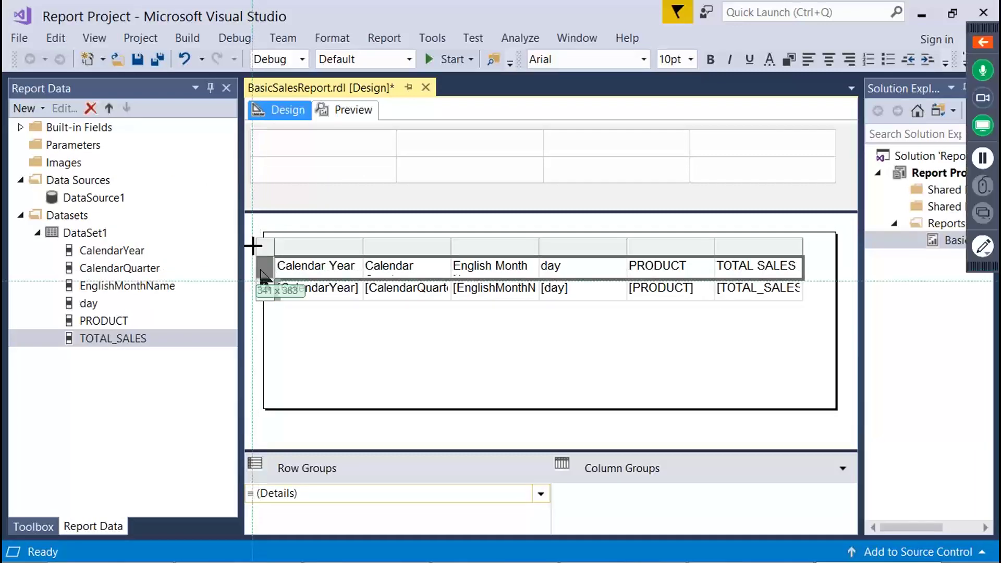
{"action": "left_click_drag", "start_coordinate": [4, 26], "coordinate": [881, 451]}
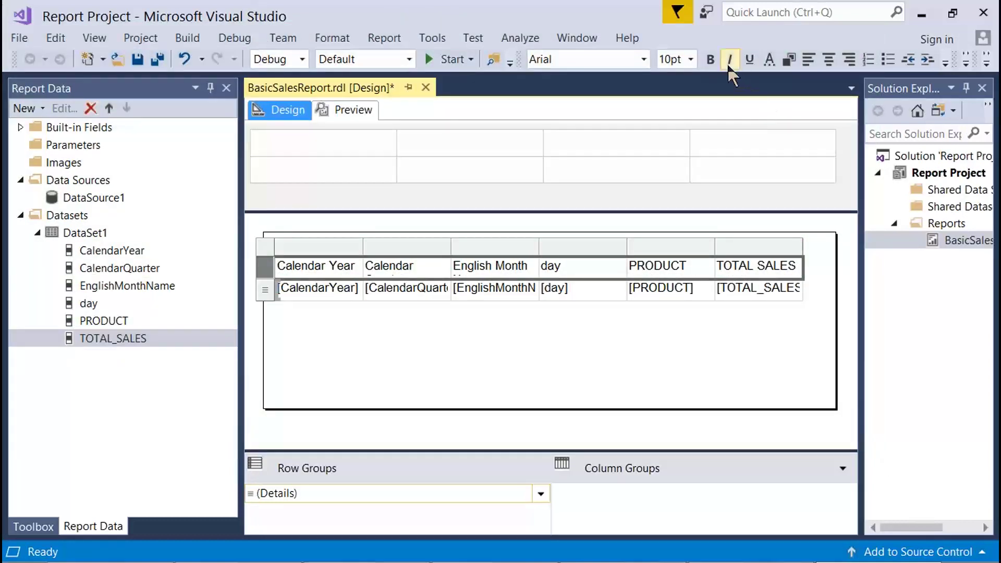
{"action": "left_click", "coordinate": [713, 59]}
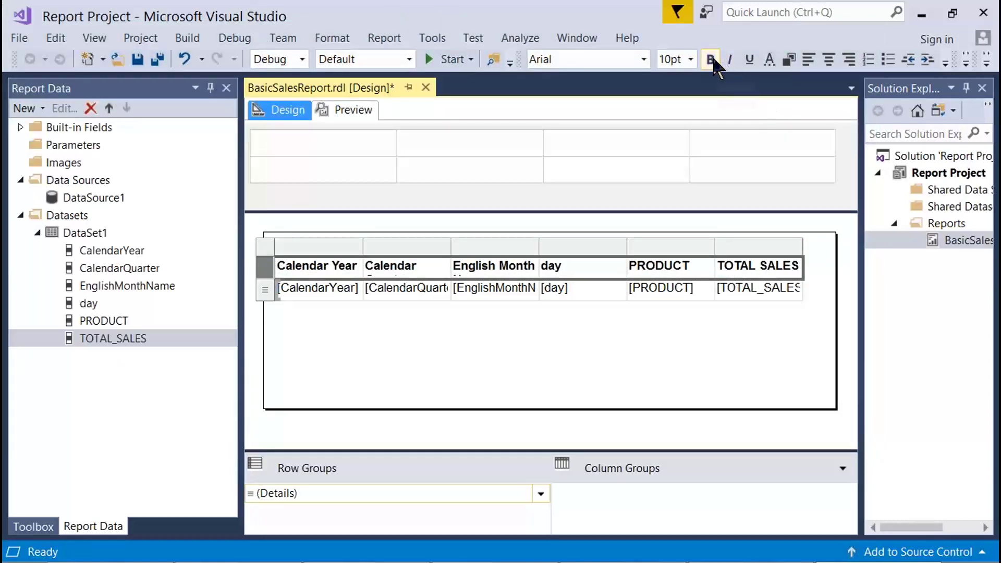
{"action": "left_click_drag", "start_coordinate": [223, 29], "coordinate": [939, 383]}
Set the header row's background color to dark red, screen-capturing the color choice and the resulting design
{"action": "left_click", "coordinate": [789, 60]}
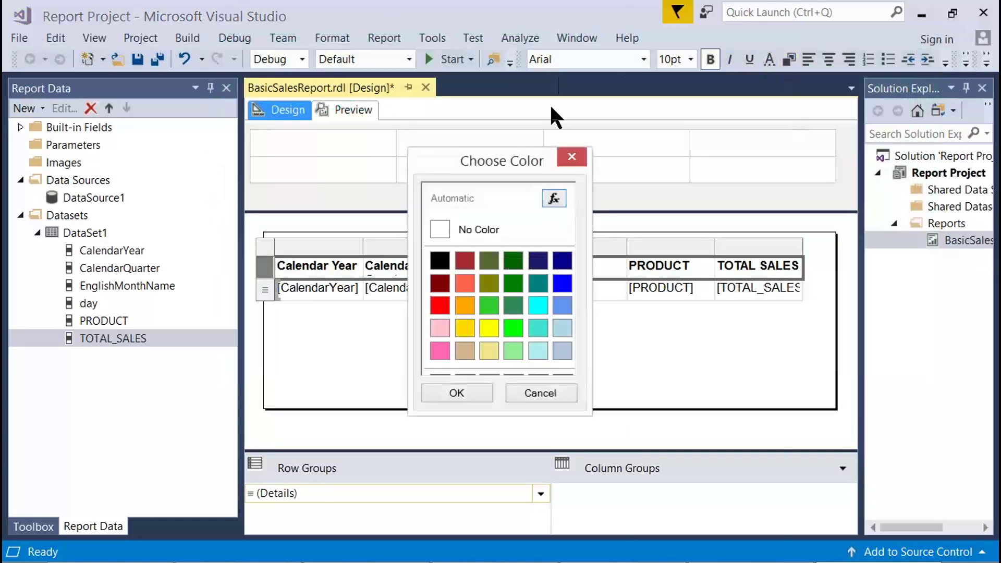
{"action": "left_click", "coordinate": [447, 286]}
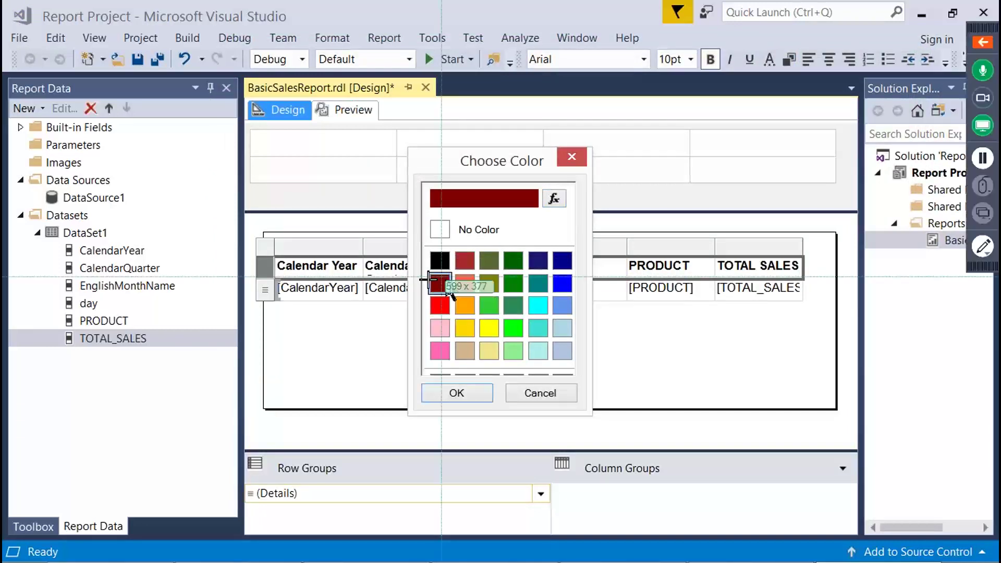
{"action": "left_click_drag", "start_coordinate": [180, 40], "coordinate": [952, 496]}
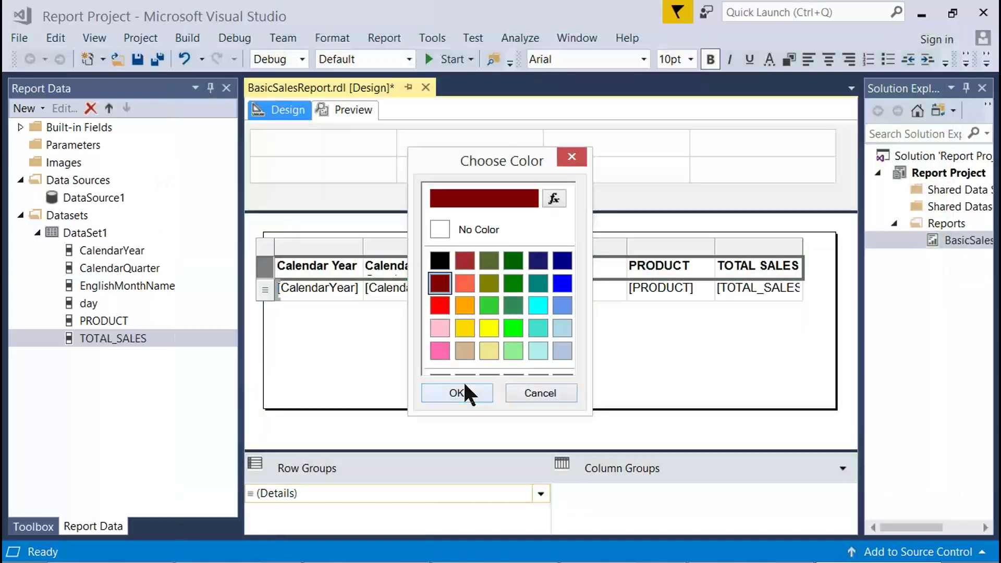
{"action": "left_click", "coordinate": [457, 392]}
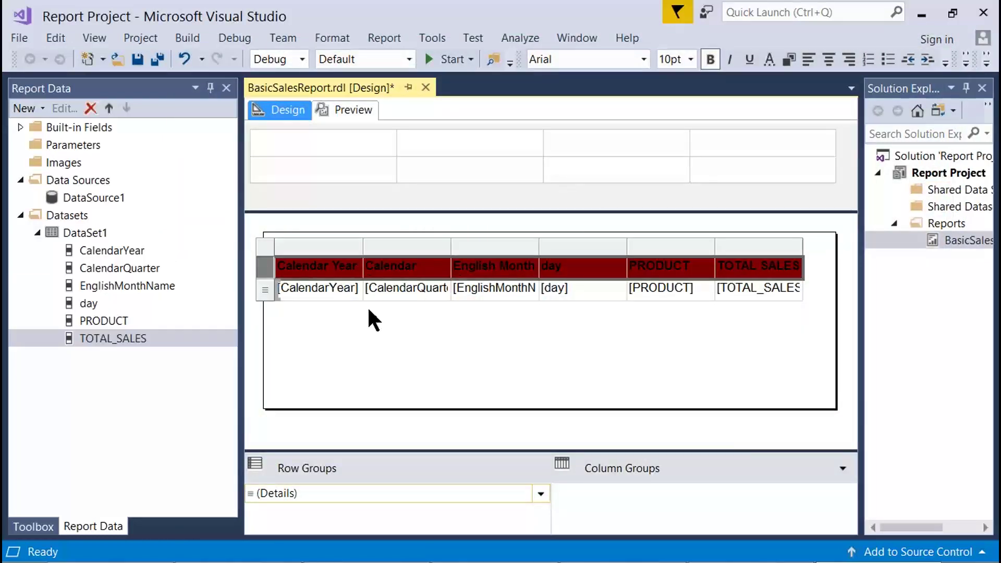
{"action": "key", "text": "Print"}
{"action": "left_click_drag", "start_coordinate": [159, 50], "coordinate": [982, 393]}
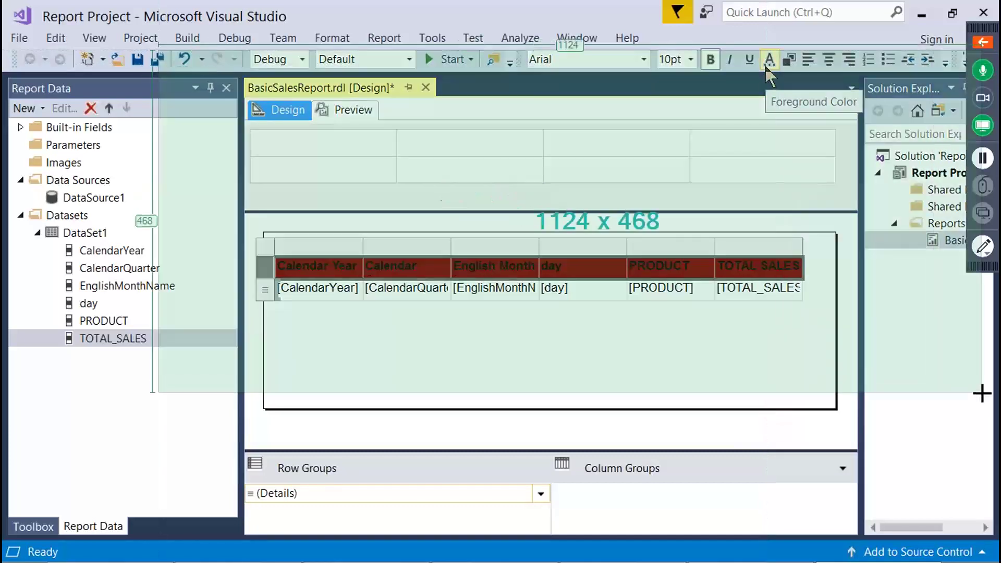
Set the header row's foreground color to yellow, screen-capturing the color choice, and widen the design area towards the Report Data window
{"action": "left_click", "coordinate": [769, 61]}
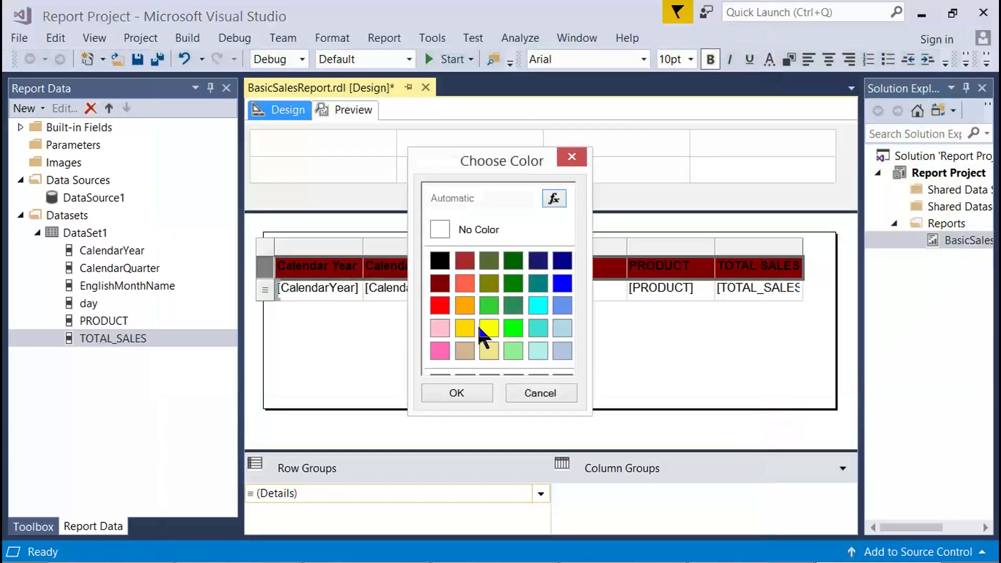
{"action": "left_click", "coordinate": [490, 327]}
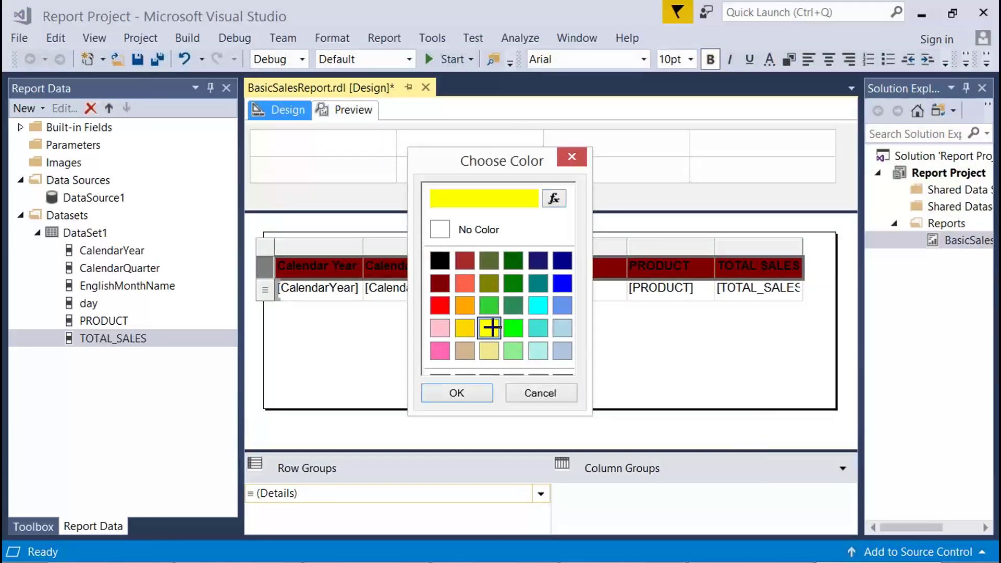
{"action": "left_click_drag", "start_coordinate": [240, 34], "coordinate": [949, 426]}
{"action": "left_click", "coordinate": [462, 390]}
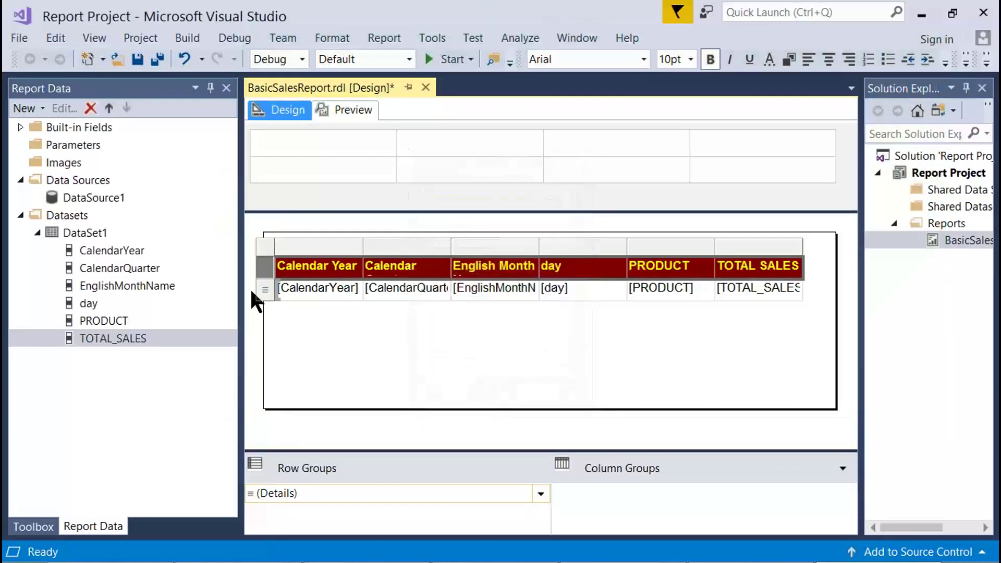
{"action": "left_click_drag", "start_coordinate": [241, 283], "coordinate": [196, 276]}
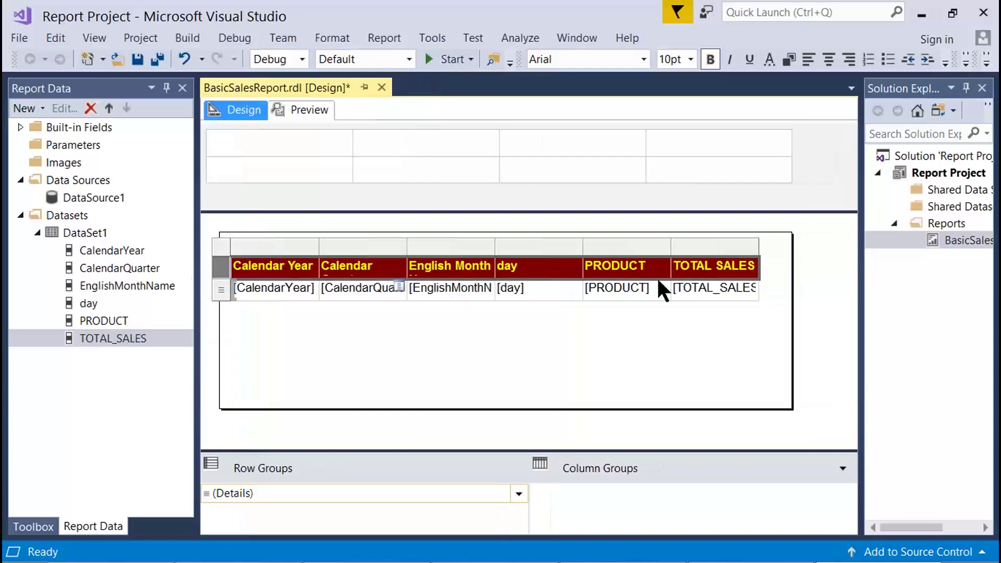
Widen the table's TOTAL SALES column slightly, select the whole detail row and screen-capture the design view
{"action": "left_click_drag", "start_coordinate": [758, 245], "coordinate": [770, 246]}
{"action": "left_click", "coordinate": [211, 292]}
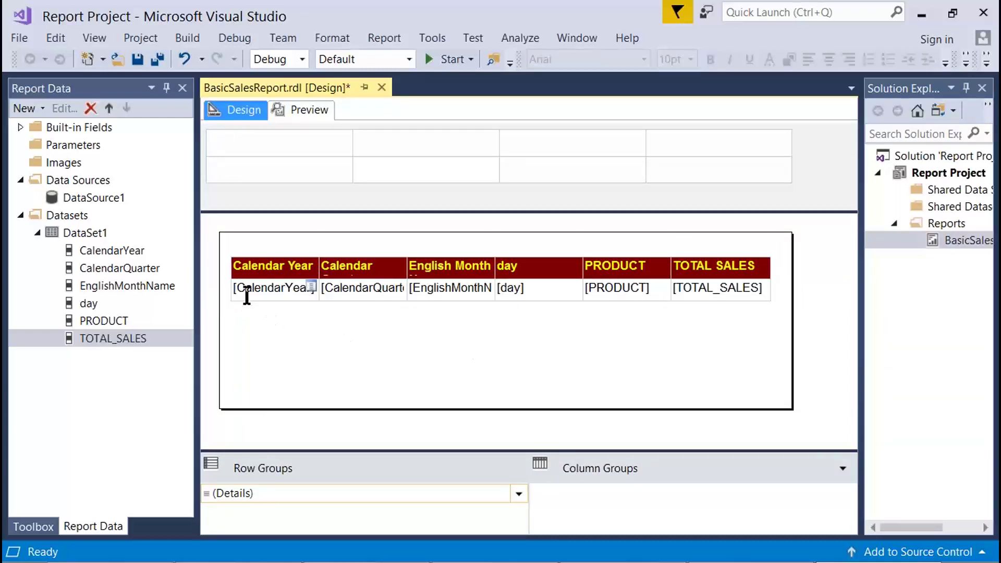
{"action": "left_click", "coordinate": [245, 294]}
{"action": "left_click", "coordinate": [225, 286]}
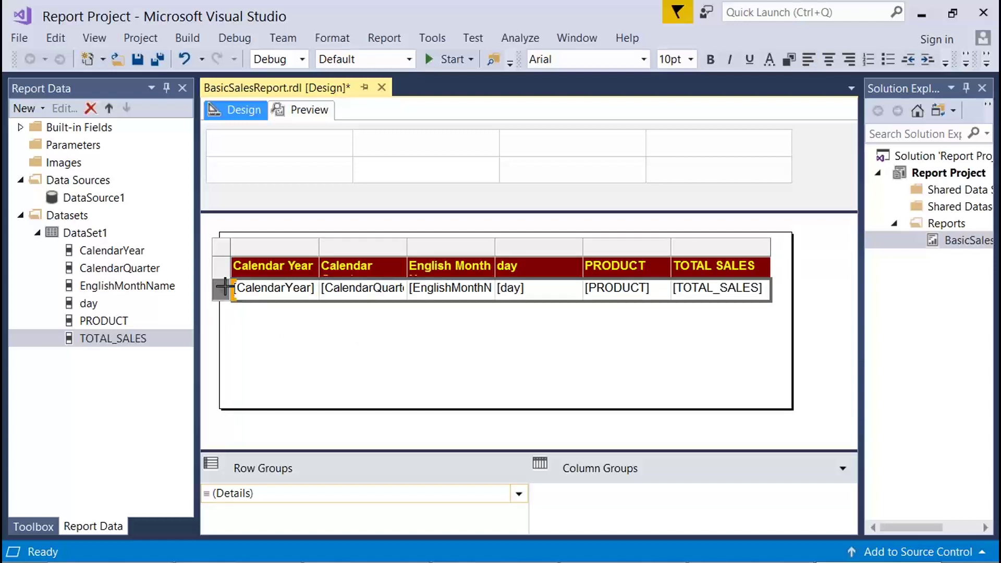
{"action": "key", "text": "Print"}
{"action": "left_click_drag", "start_coordinate": [2, 1], "coordinate": [950, 460]}
Start a background color expression for the detail row and insert the RowNumber function from the miscellaneous common functions
{"action": "left_click", "coordinate": [788, 61]}
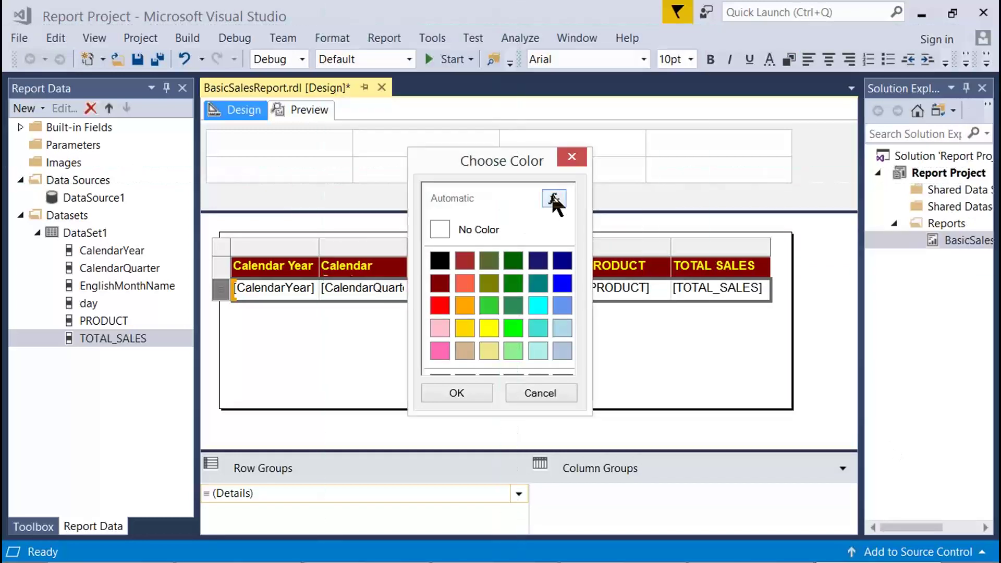
{"action": "left_click", "coordinate": [554, 201]}
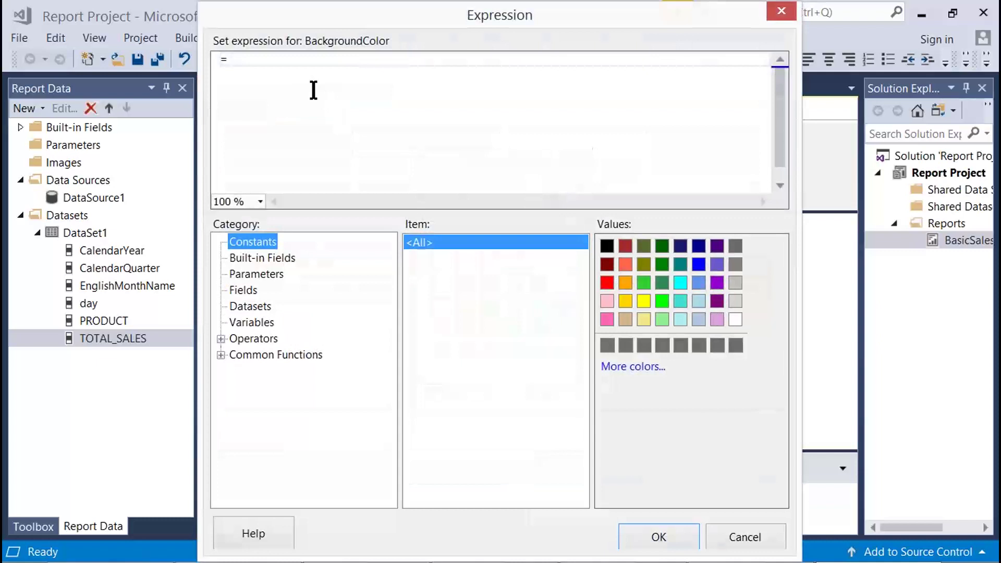
{"action": "left_click", "coordinate": [263, 62]}
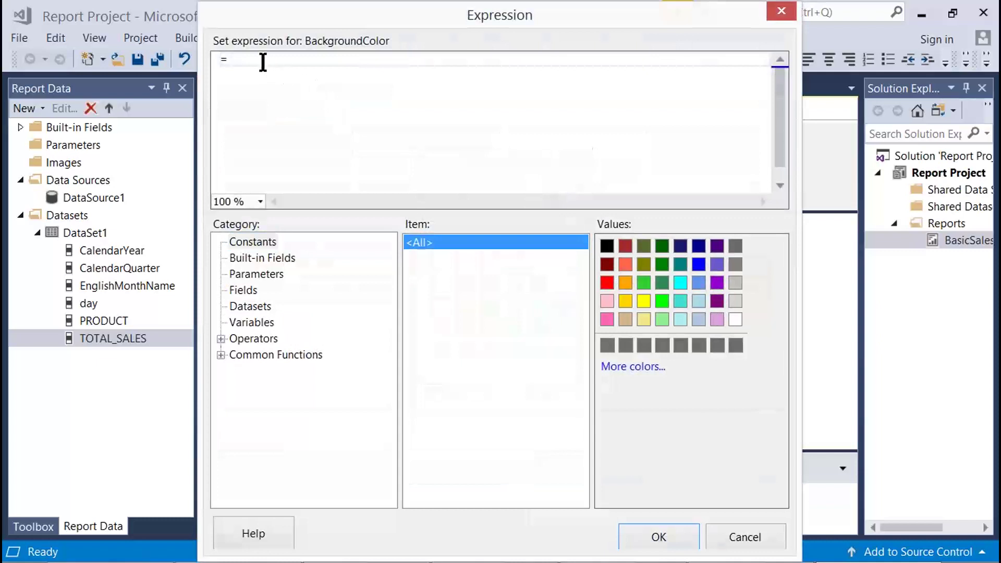
{"action": "double_click", "coordinate": [245, 352]}
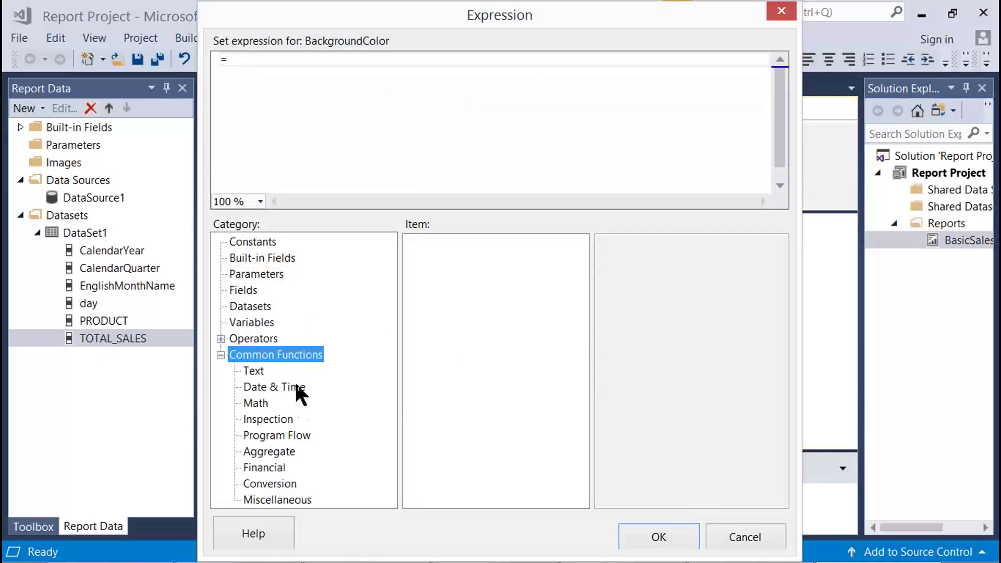
{"action": "left_click", "coordinate": [276, 501]}
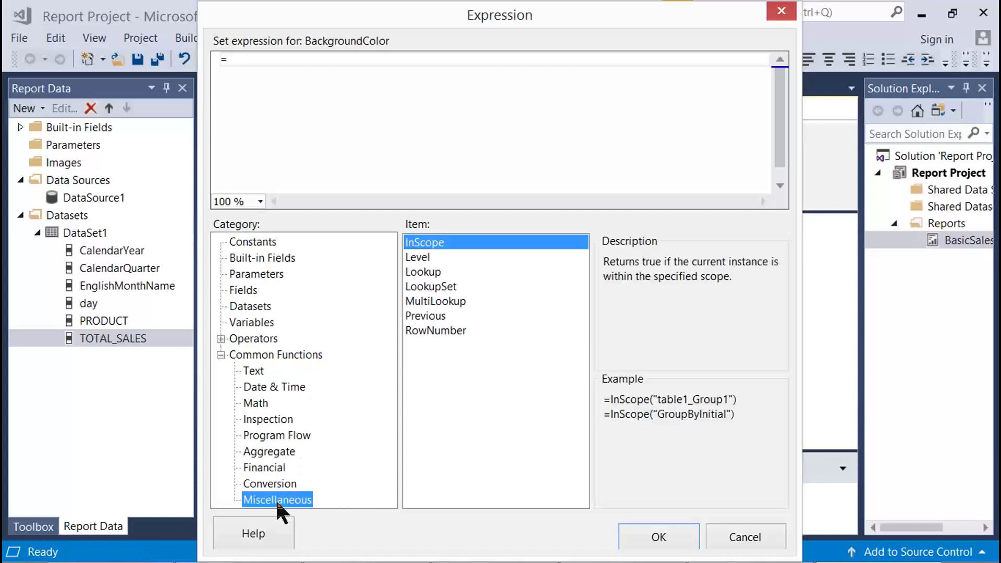
{"action": "left_click", "coordinate": [451, 332]}
{"action": "double_click", "coordinate": [452, 332]}
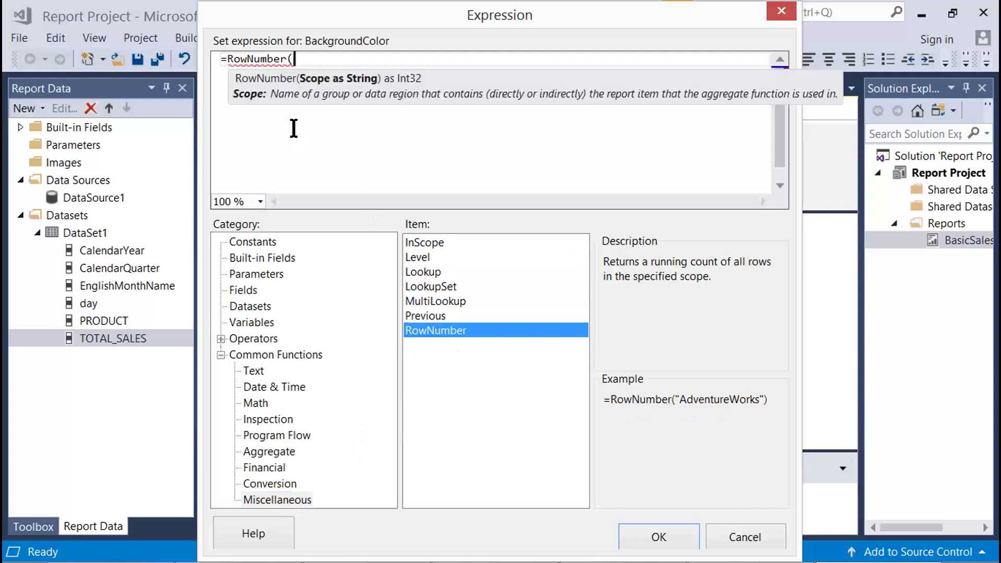
Wrap the function in an IIF whose condition reads RowNumber(NOTHING) MOD 2 = 0, followed by a comma
{"action": "left_click", "coordinate": [227, 60]}
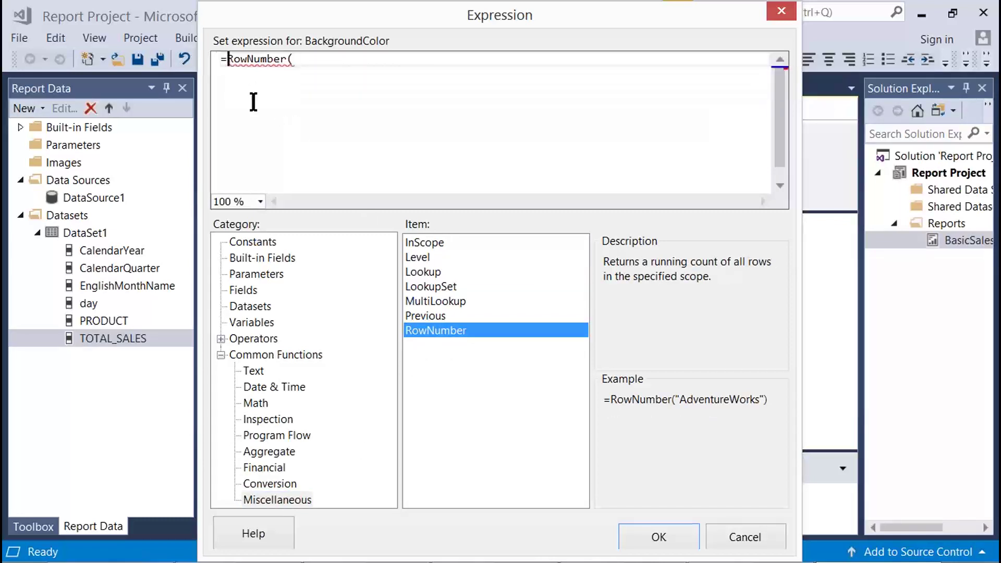
{"action": "type", "text": "IIF"}
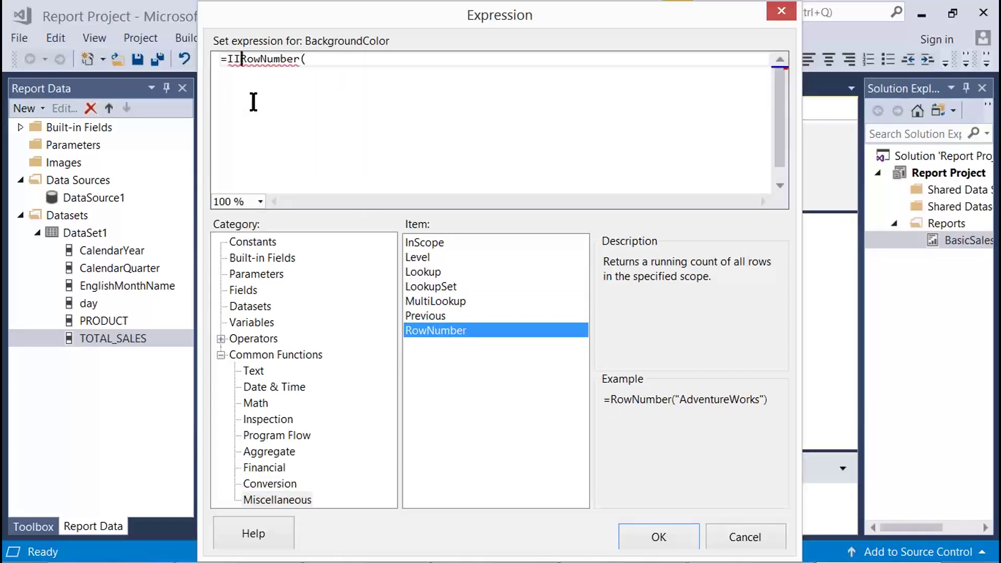
{"action": "type", "text": "("}
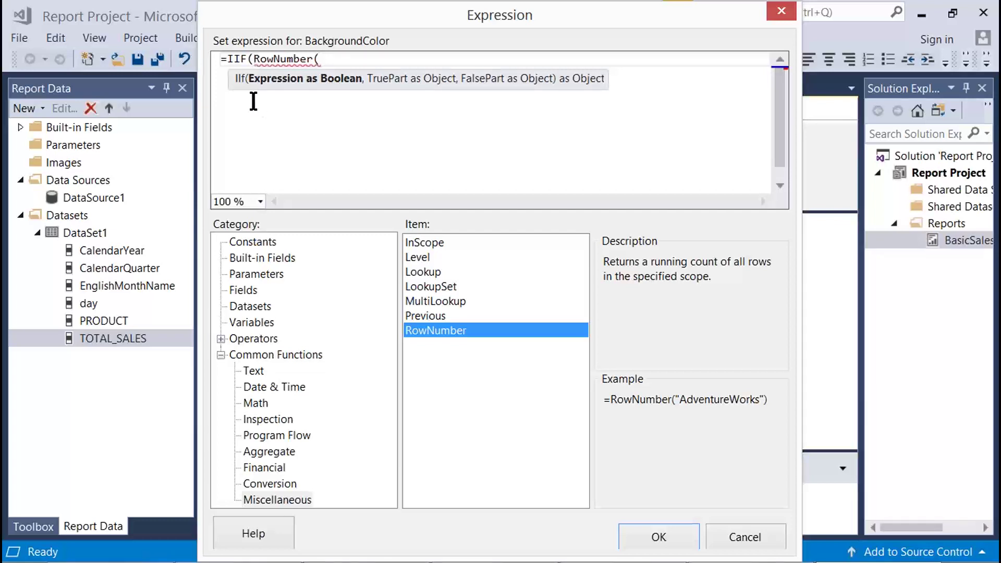
{"action": "type", "text": "NOTHING)"}
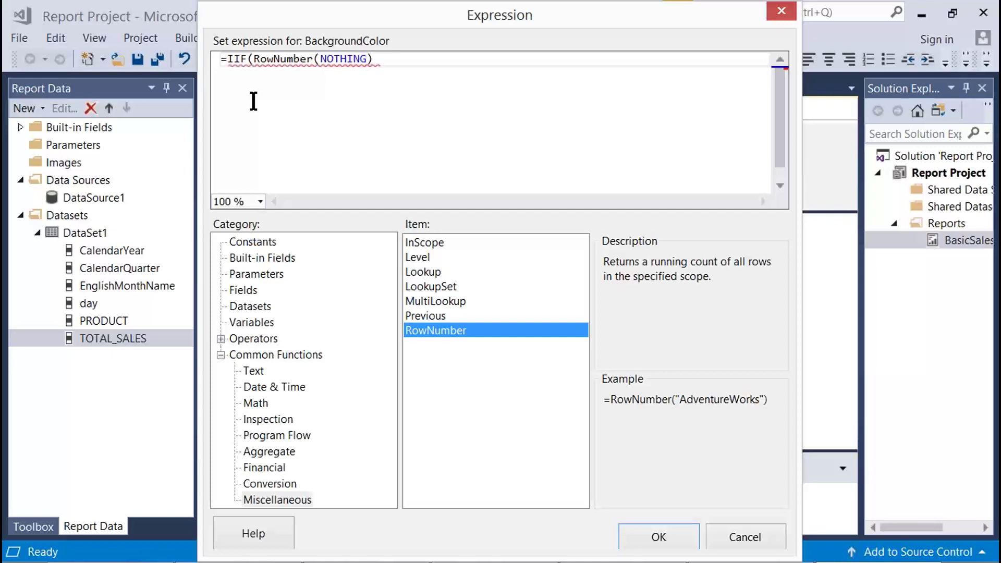
{"action": "type", "text": " MOD"}
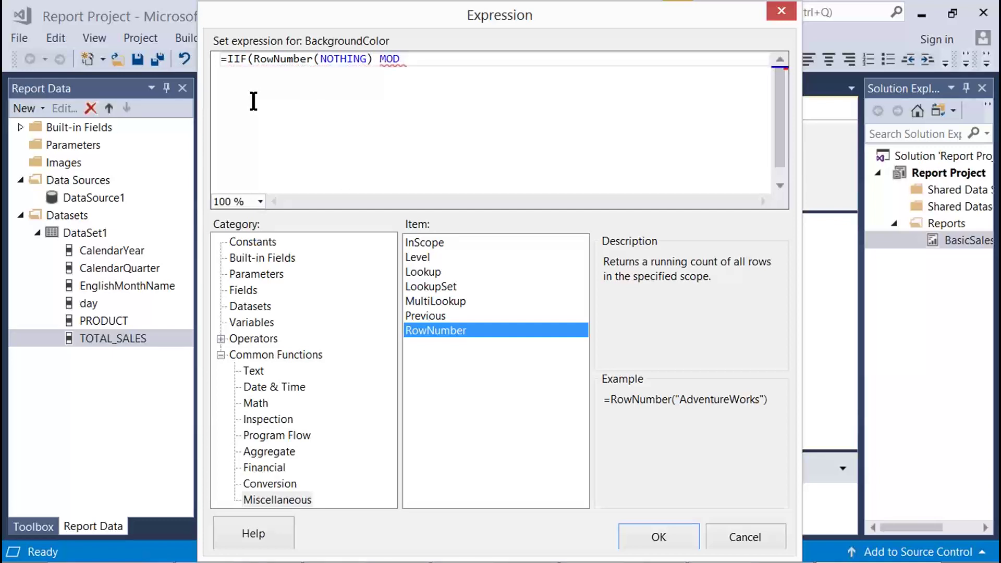
{"action": "type", "text": " 2 = 0"}
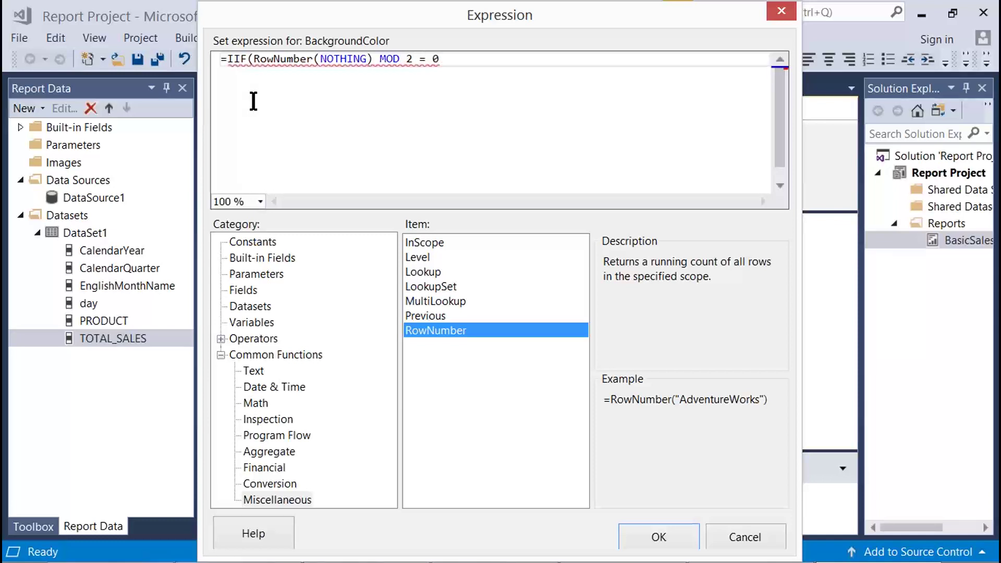
{"action": "type", "text": ","}
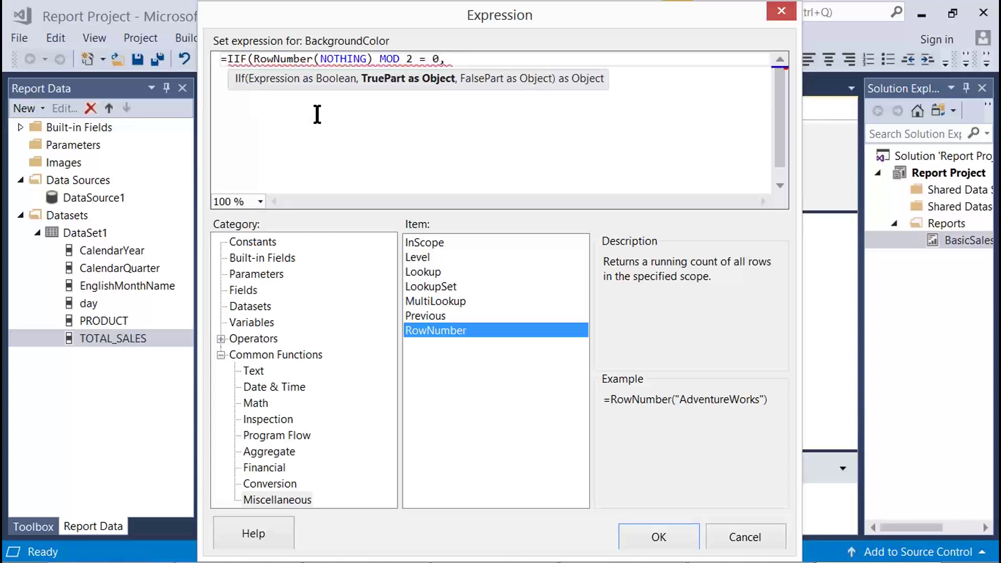
Complete the IIF expression with the color constants Khaki for the true part and LightGray for the false part
{"action": "left_click", "coordinate": [253, 241]}
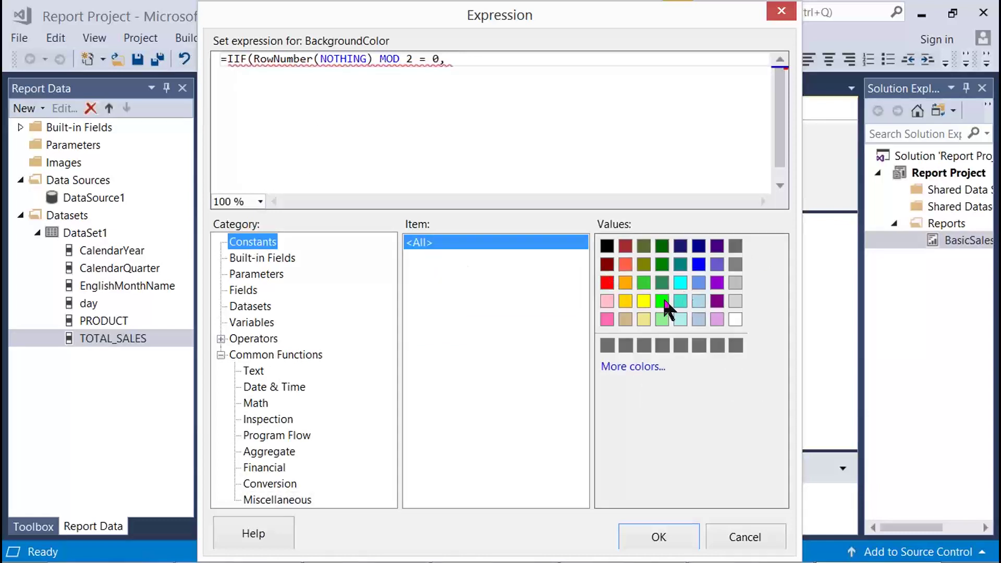
{"action": "double_click", "coordinate": [642, 318]}
{"action": "type", "text": ","}
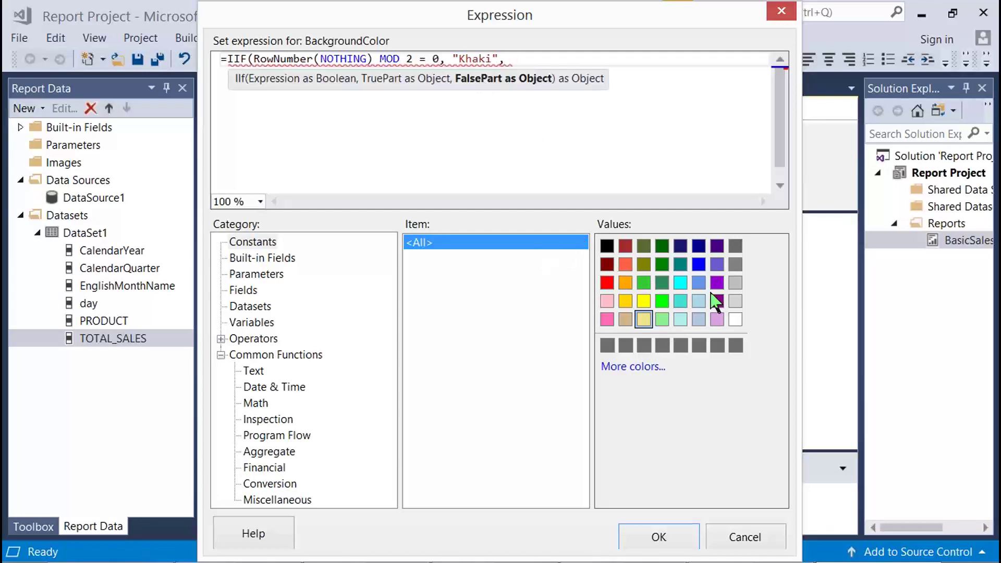
{"action": "double_click", "coordinate": [735, 301]}
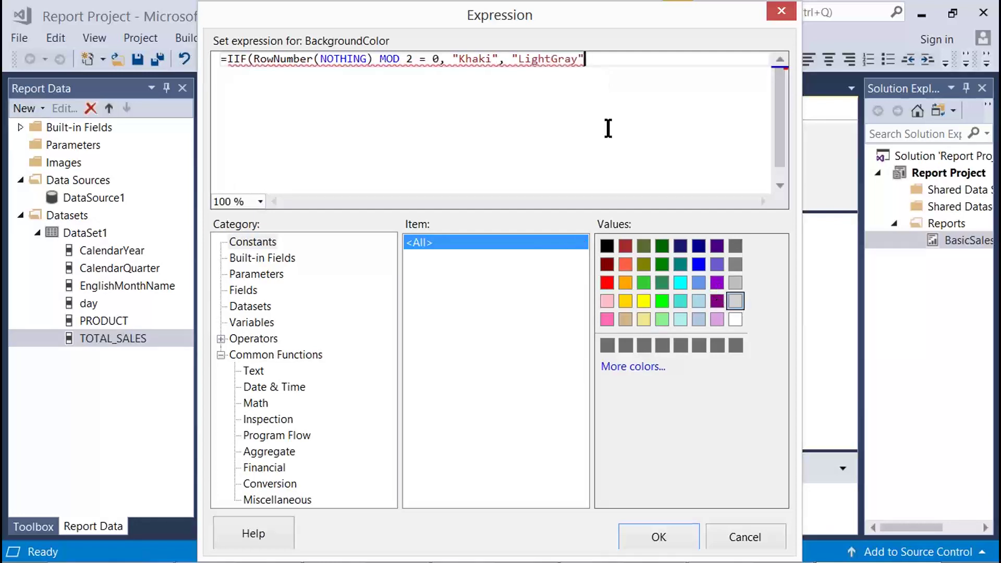
{"action": "type", "text": ")"}
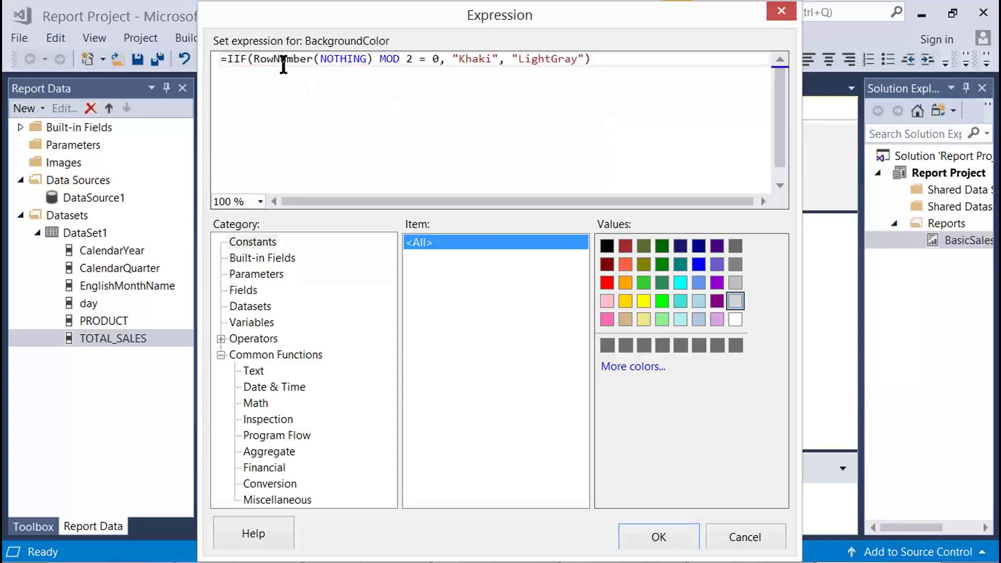
Review the expression's condition and its two color results, and screen-capture the Expression dialog
{"action": "left_click_drag", "start_coordinate": [261, 58], "coordinate": [438, 58]}
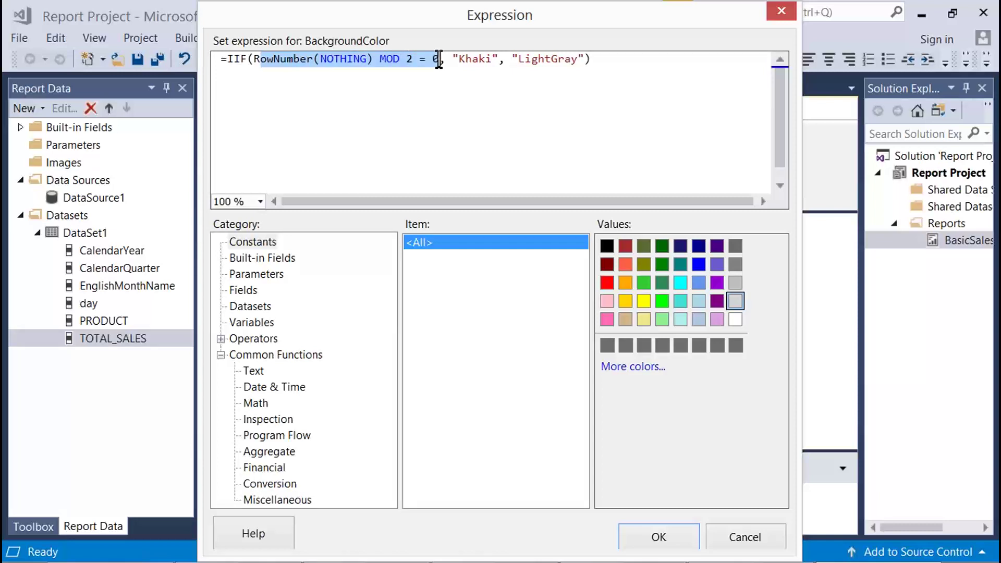
{"action": "left_click_drag", "start_coordinate": [458, 58], "coordinate": [492, 58]}
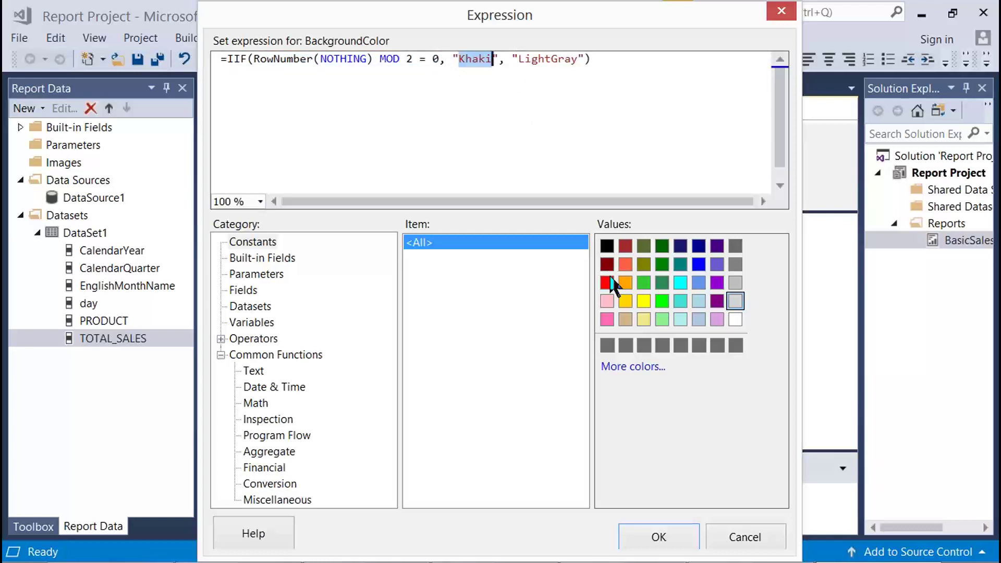
{"action": "left_click_drag", "start_coordinate": [518, 59], "coordinate": [222, 59]}
{"action": "left_click", "coordinate": [615, 66]}
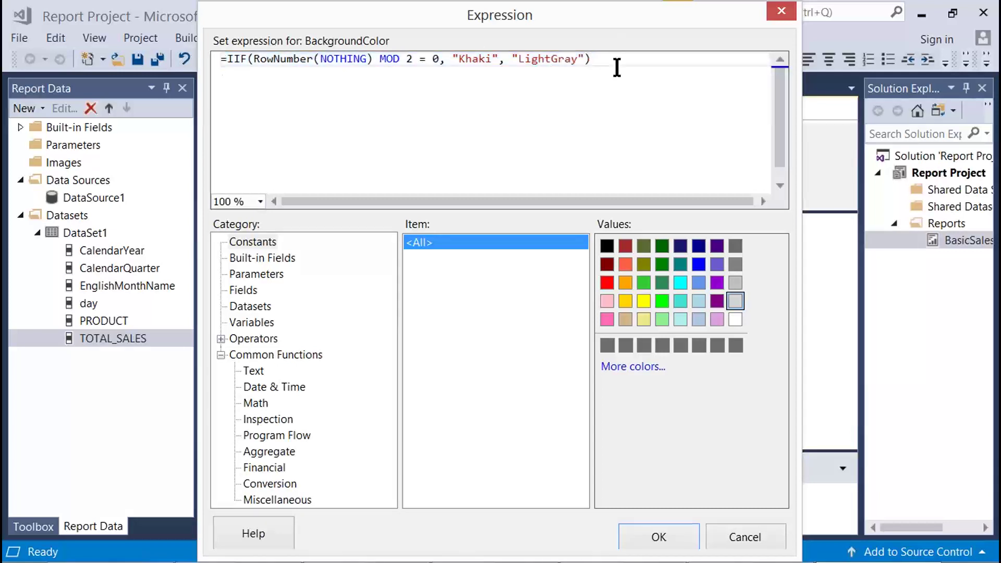
{"action": "key", "text": "Print"}
{"action": "left_click_drag", "start_coordinate": [3, 1], "coordinate": [793, 556]}
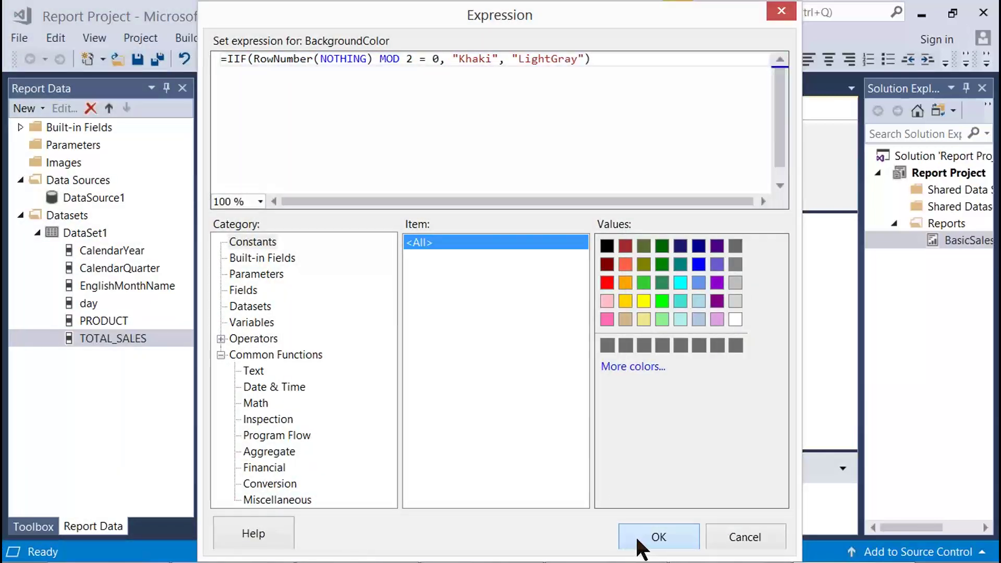
Apply the expression as the detail row's background color, screen-capturing the Choose Color dialog, and save all project files
{"action": "left_click", "coordinate": [641, 539]}
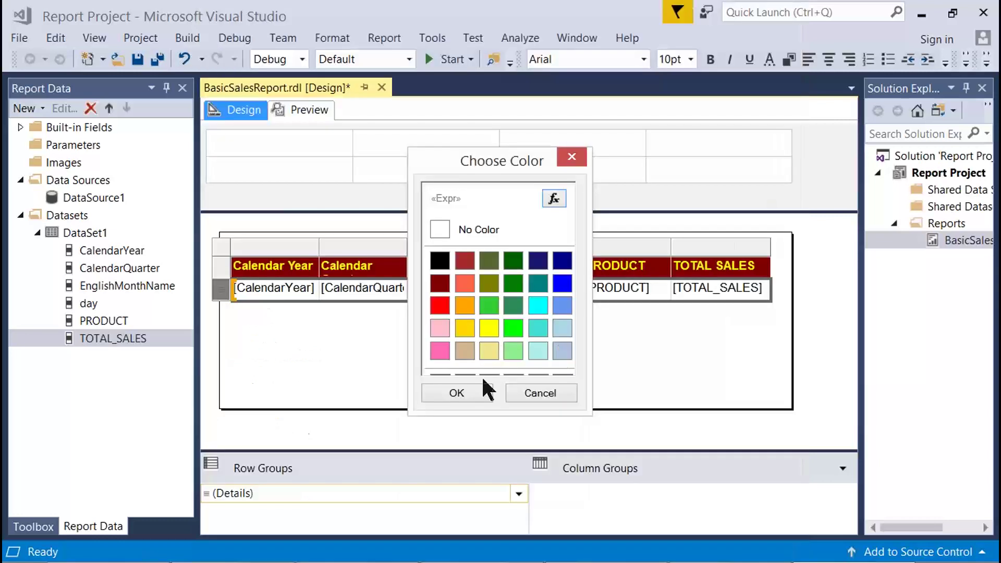
{"action": "left_click_drag", "start_coordinate": [3, 41], "coordinate": [831, 436]}
{"action": "left_click", "coordinate": [467, 389]}
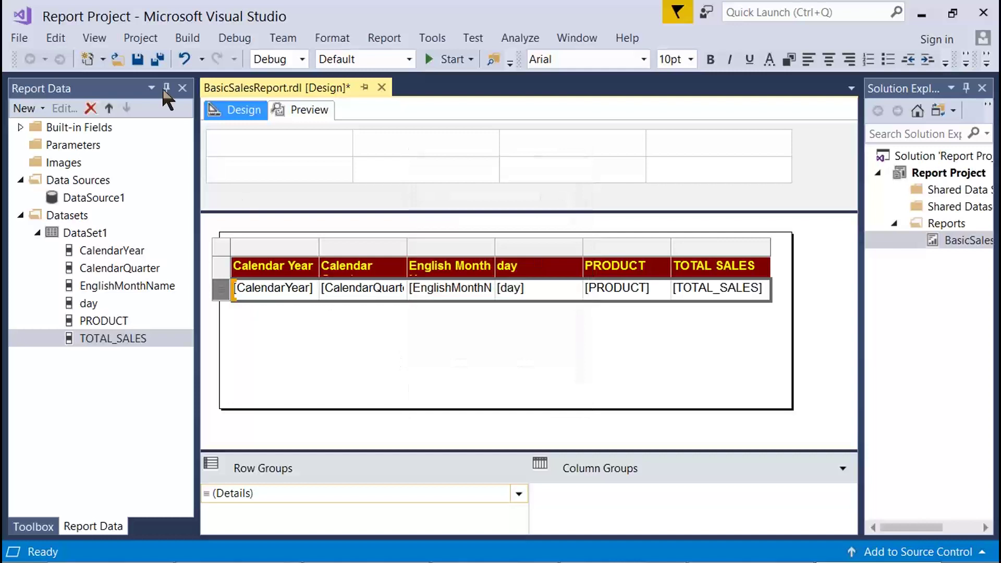
{"action": "left_click", "coordinate": [158, 59]}
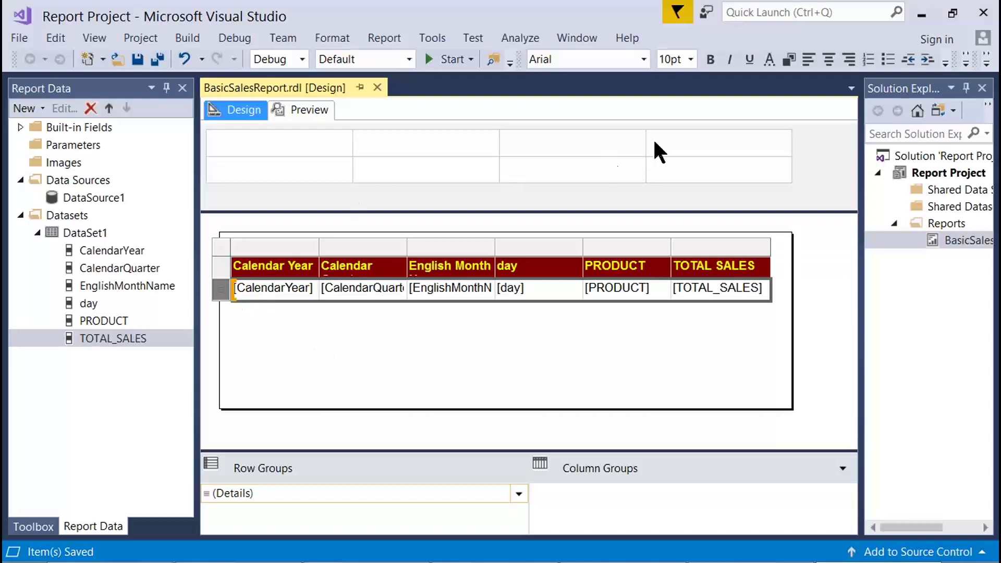
Widen Solution Explorer, and check the detail row's background color expression without changing it
{"action": "left_click_drag", "start_coordinate": [860, 263], "coordinate": [765, 250]}
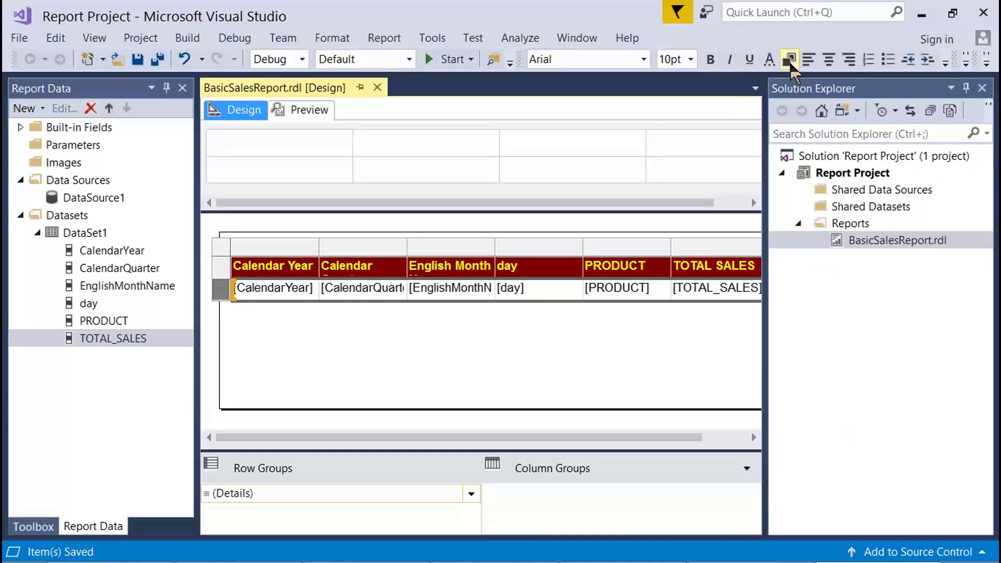
{"action": "left_click", "coordinate": [789, 60]}
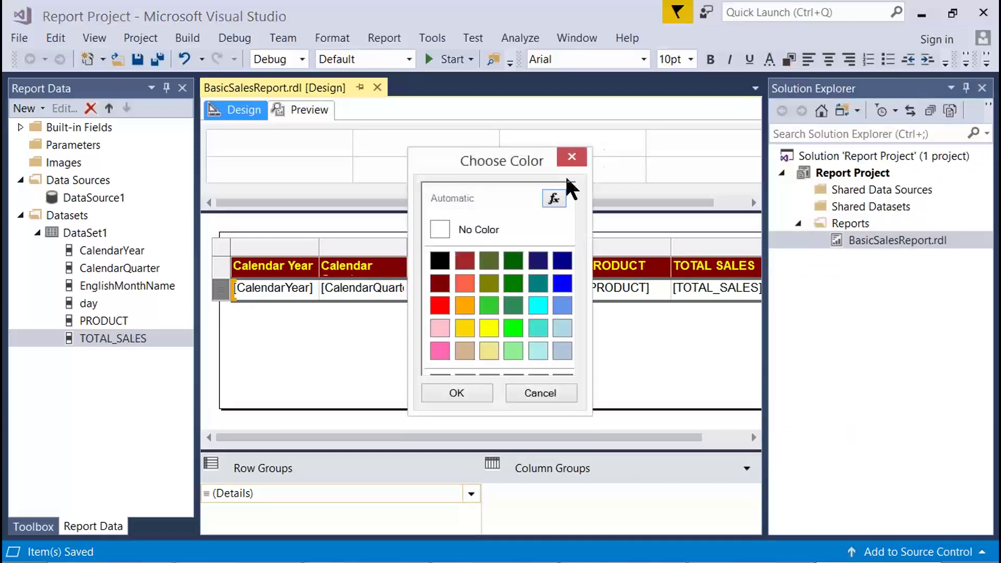
{"action": "left_click", "coordinate": [547, 199]}
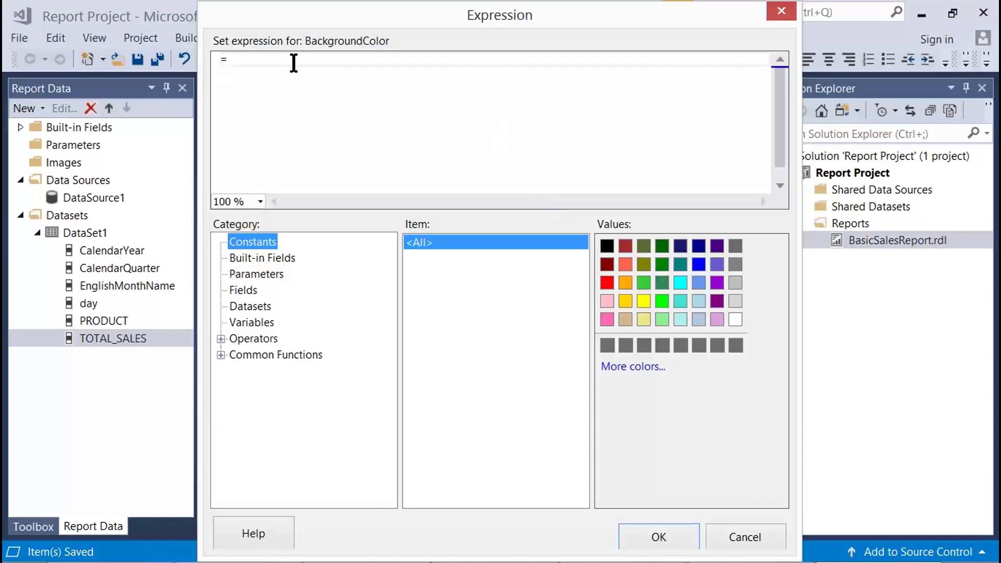
{"action": "left_click", "coordinate": [745, 537]}
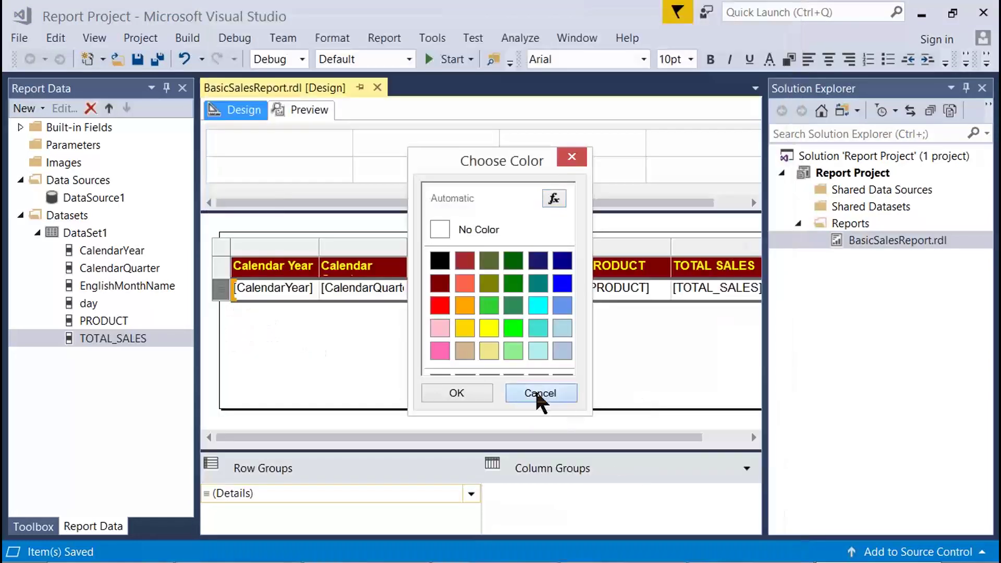
{"action": "left_click", "coordinate": [541, 394]}
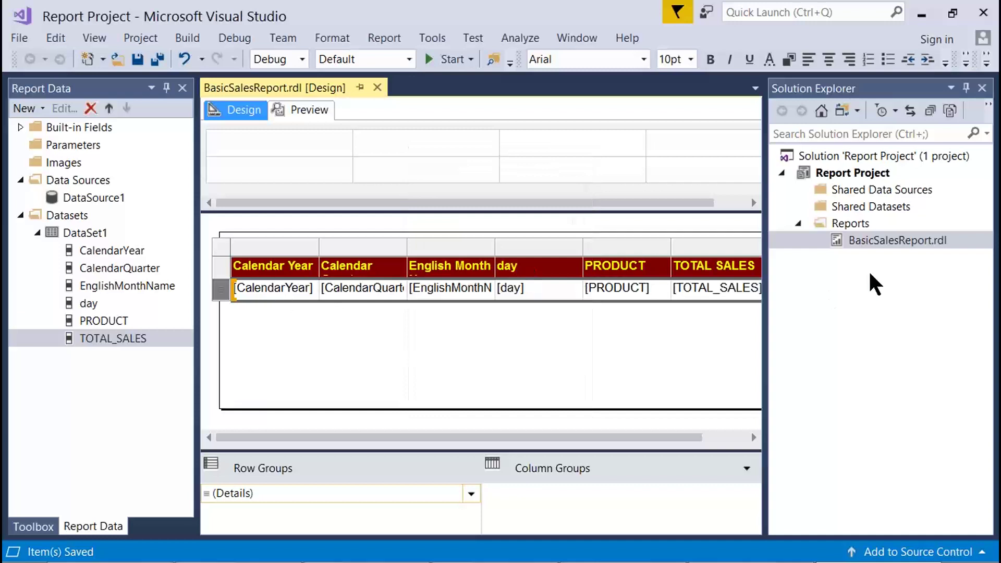
Screen-capture the Properties command for BasicSalesReport.rdl in Solution Explorer, and open the file's properties
{"action": "left_click", "coordinate": [865, 244]}
{"action": "right_click", "coordinate": [865, 244]}
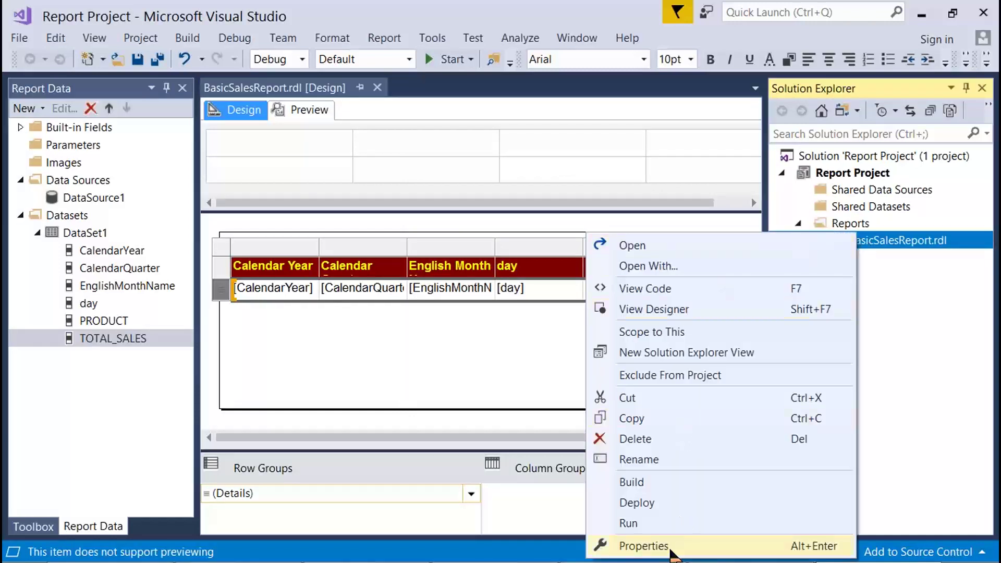
{"action": "key", "text": "Print"}
{"action": "left_click_drag", "start_coordinate": [193, 73], "coordinate": [950, 560]}
{"action": "right_click", "coordinate": [785, 241]}
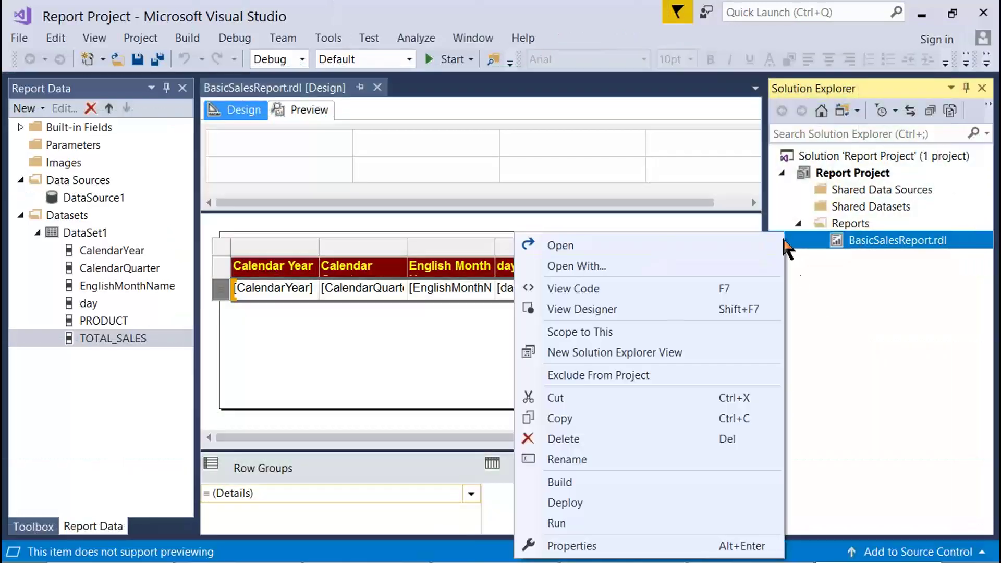
{"action": "left_click", "coordinate": [537, 545]}
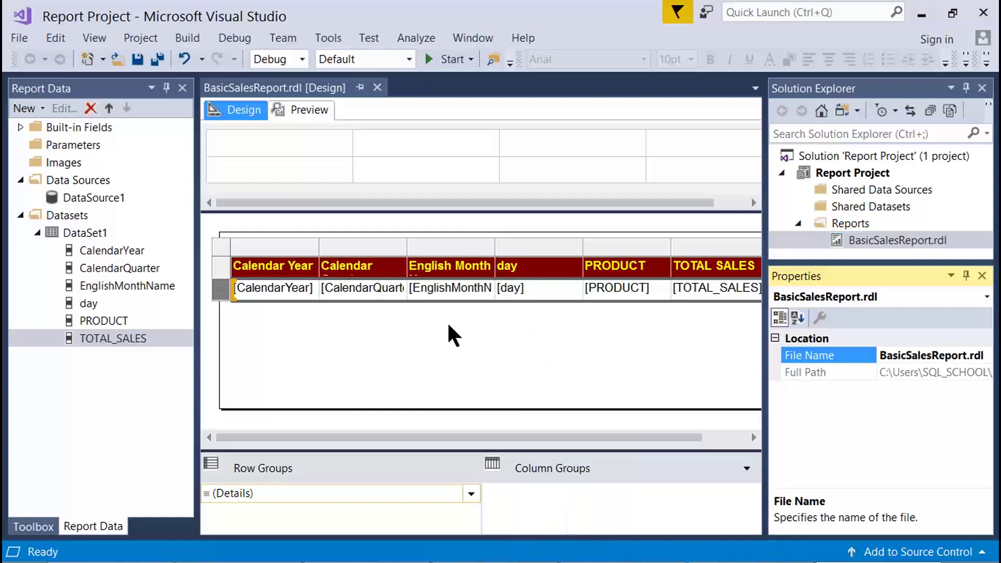
Open the BackgroundColor expression of the table's detail row, screen-capturing the row selection and the color choices
{"action": "left_click", "coordinate": [222, 292]}
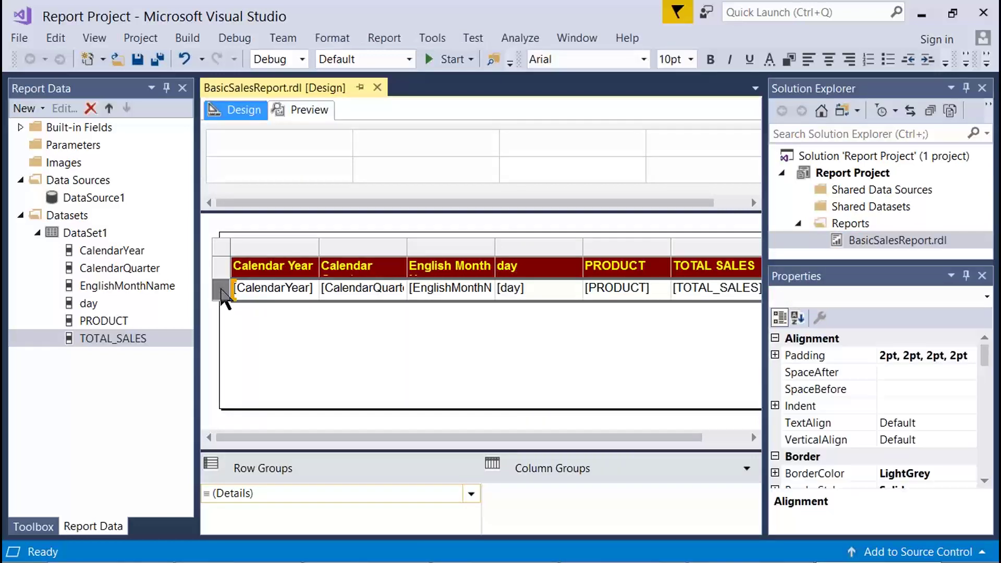
{"action": "key", "text": "alt+s"}
{"action": "left_click_drag", "start_coordinate": [2, 24], "coordinate": [948, 517]}
{"action": "key", "text": "Escape"}
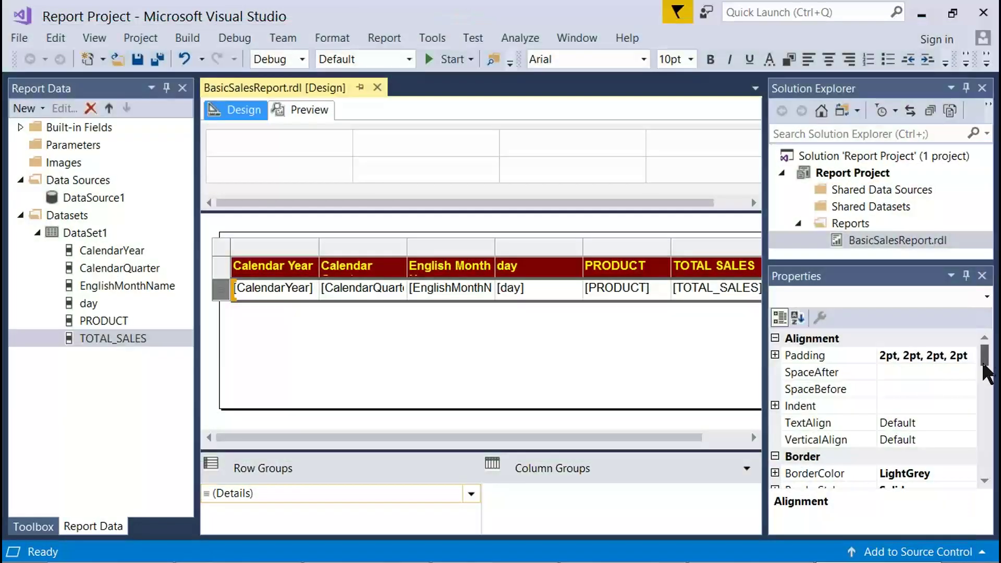
{"action": "left_click_drag", "start_coordinate": [984, 350], "coordinate": [984, 391]}
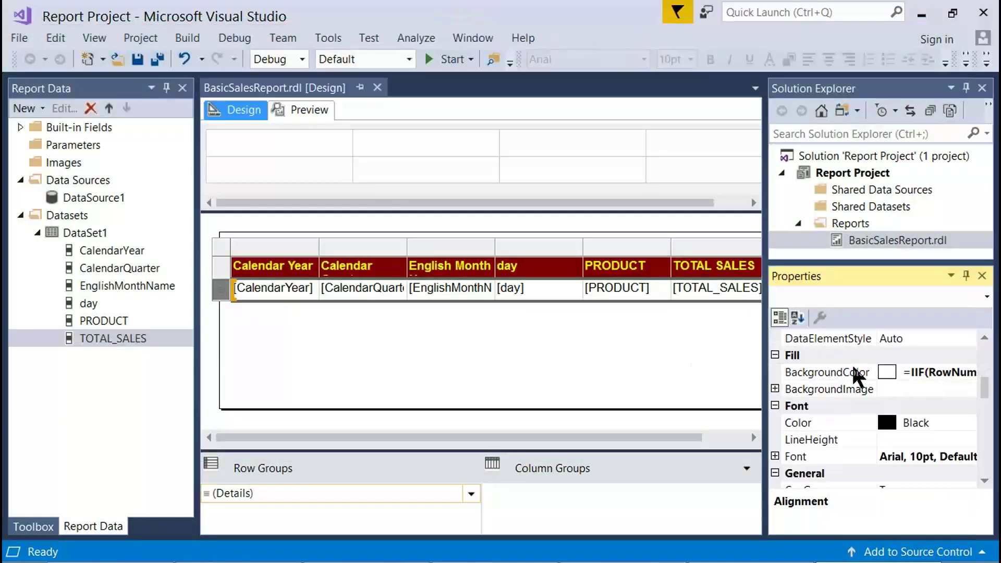
{"action": "left_click", "coordinate": [944, 372]}
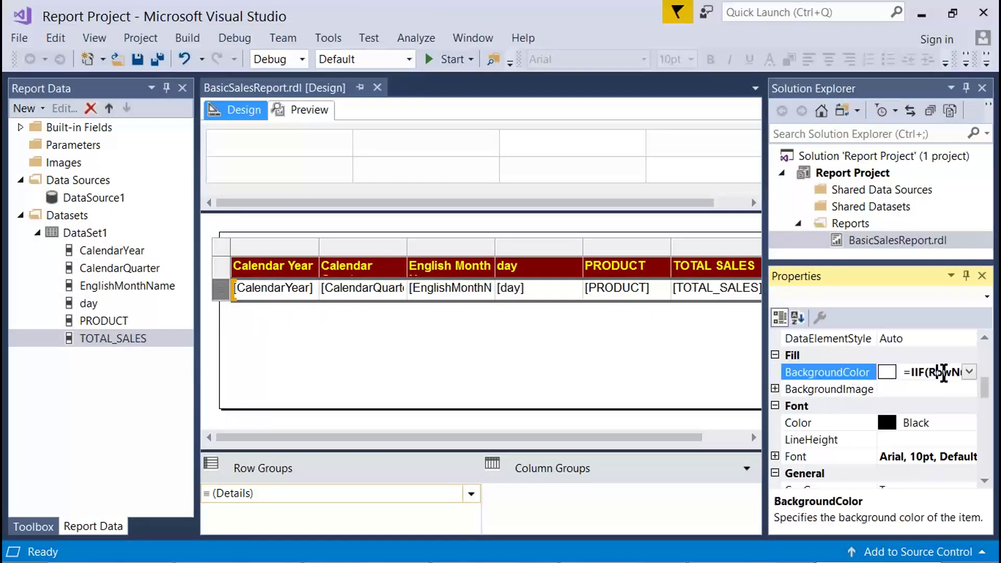
{"action": "left_click", "coordinate": [970, 373]}
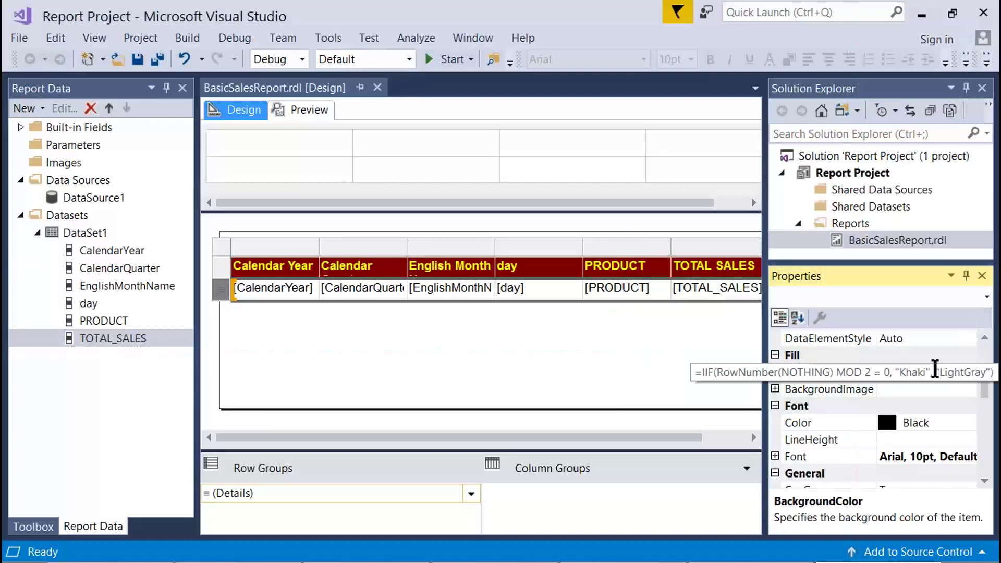
{"action": "left_click", "coordinate": [968, 373]}
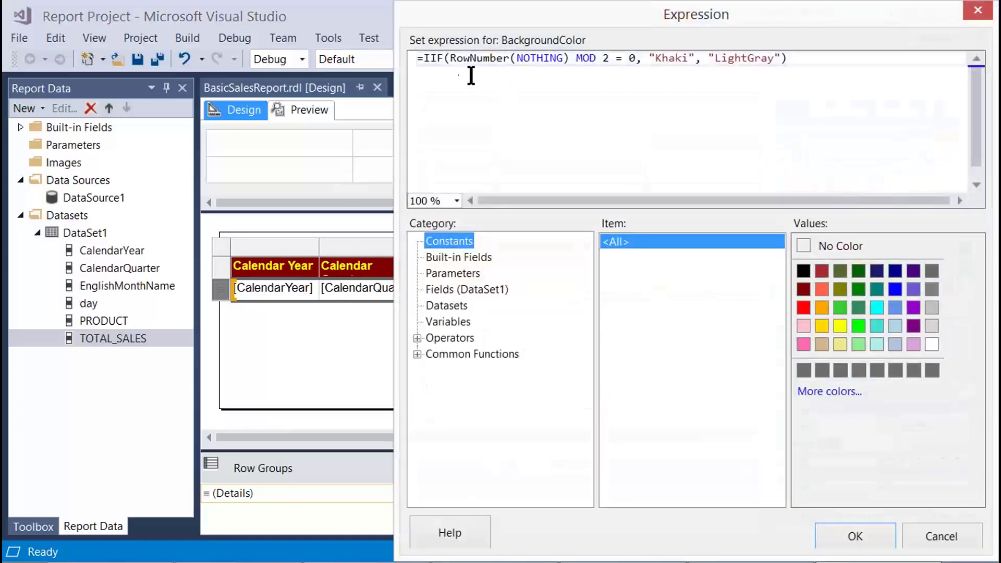
Review the expression's RowNumber condition and its Khaki and LightGray results, and close the Expression dialog without changes
{"action": "left_click_drag", "start_coordinate": [449, 58], "coordinate": [567, 60]}
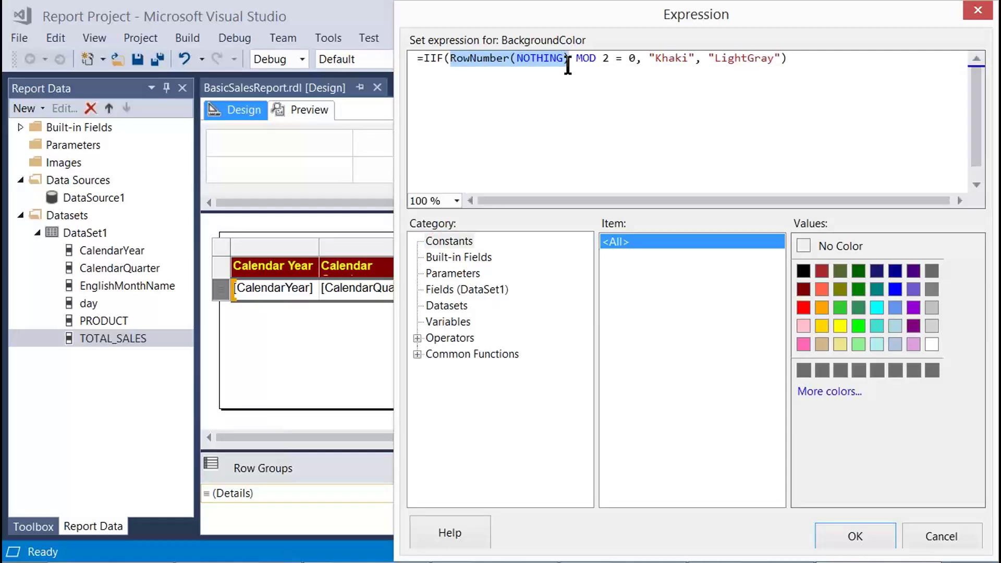
{"action": "left_click_drag", "start_coordinate": [568, 61], "coordinate": [615, 67]}
{"action": "double_click", "coordinate": [662, 58]}
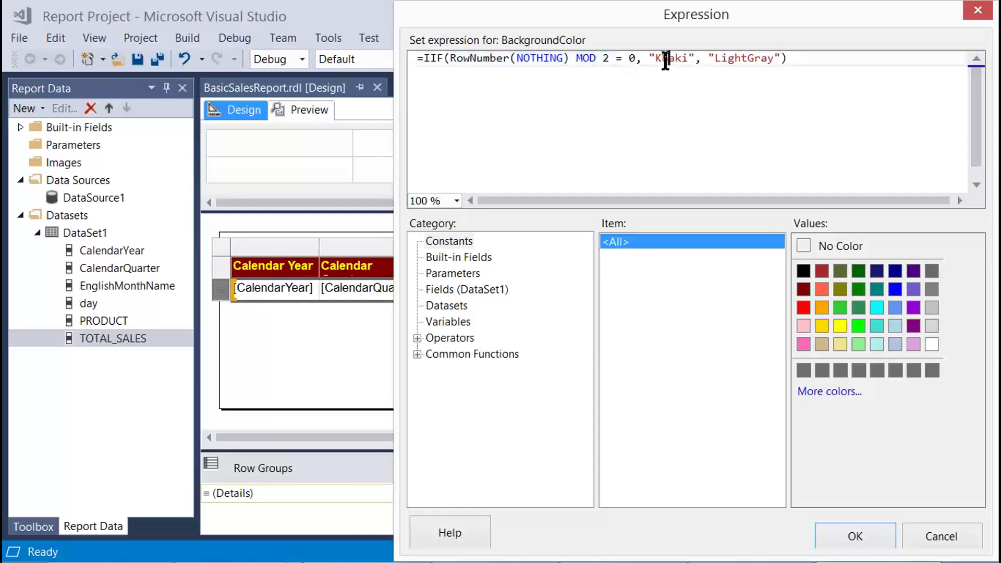
{"action": "left_click", "coordinate": [754, 58]}
{"action": "left_click", "coordinate": [853, 537]}
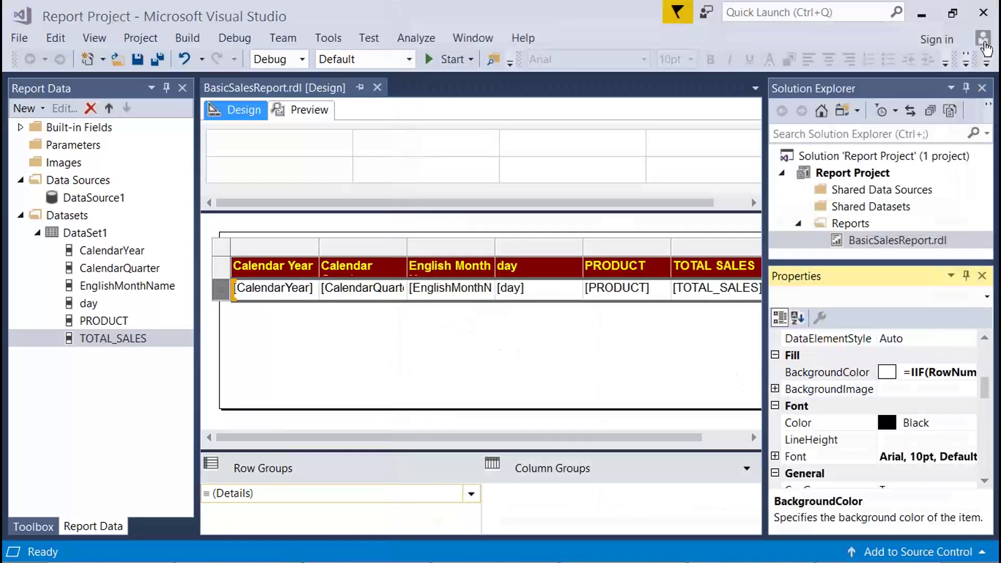
Preview the report in a widened design area and screen-capture it, enlarge Solution Explorer, and return to the report design
{"action": "left_click", "coordinate": [310, 110]}
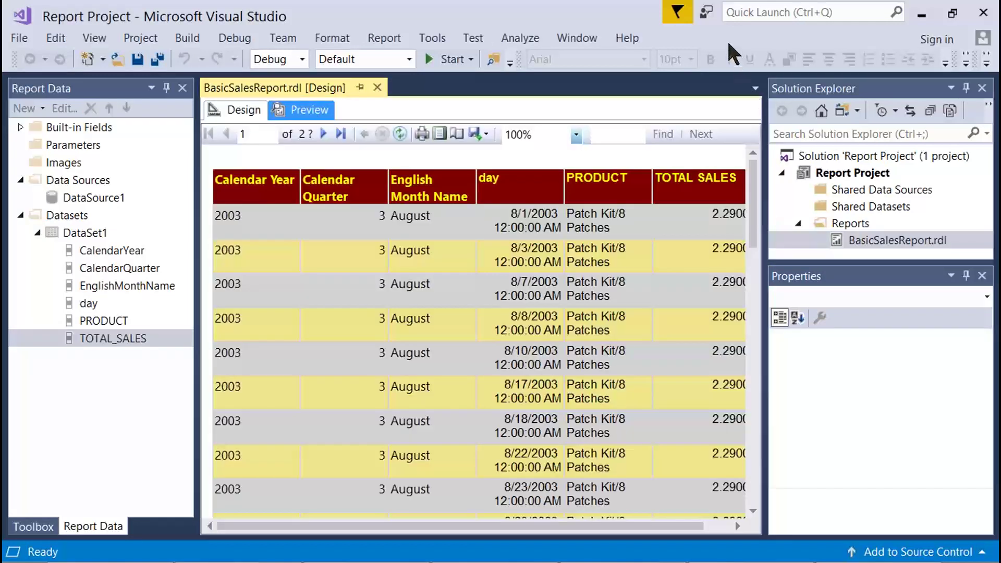
{"action": "left_click_drag", "start_coordinate": [764, 330], "coordinate": [814, 335]}
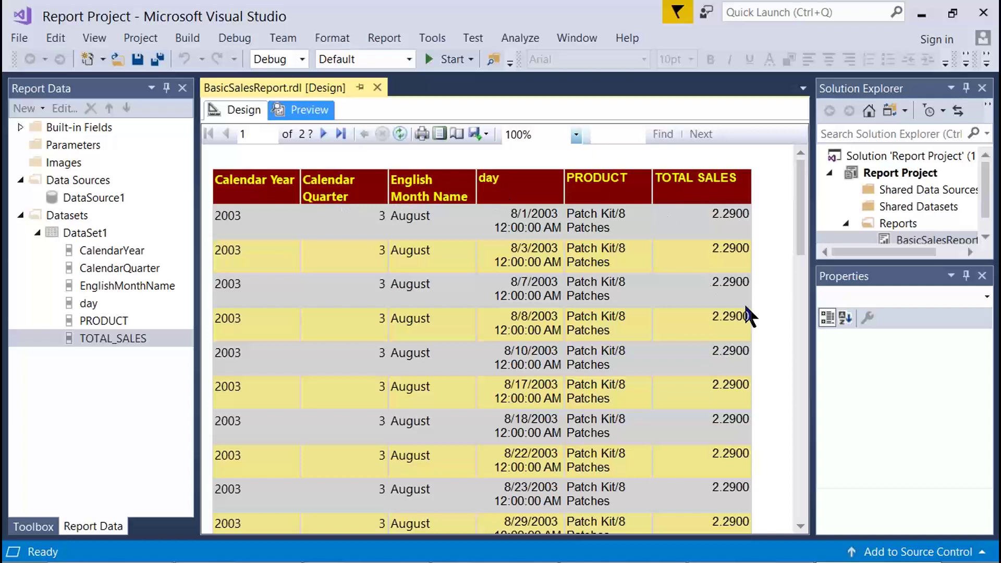
{"action": "key", "text": "Print"}
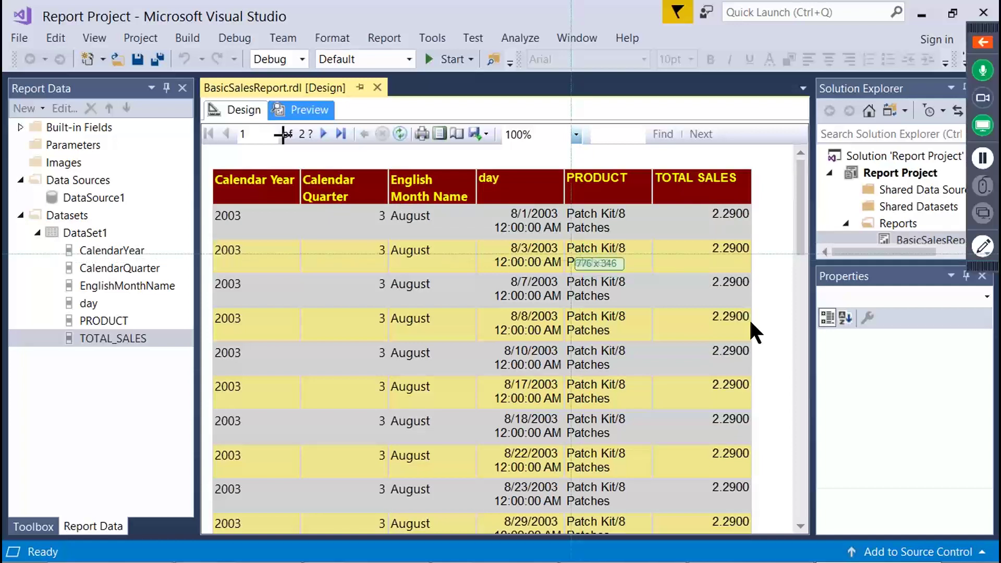
{"action": "left_click_drag", "start_coordinate": [177, 75], "coordinate": [776, 542]}
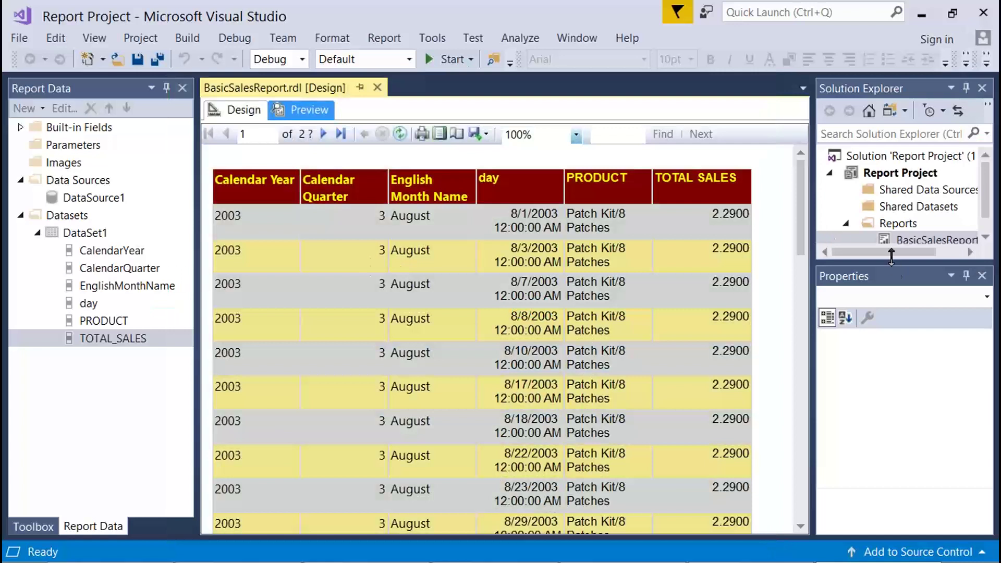
{"action": "left_click_drag", "start_coordinate": [923, 264], "coordinate": [893, 318]}
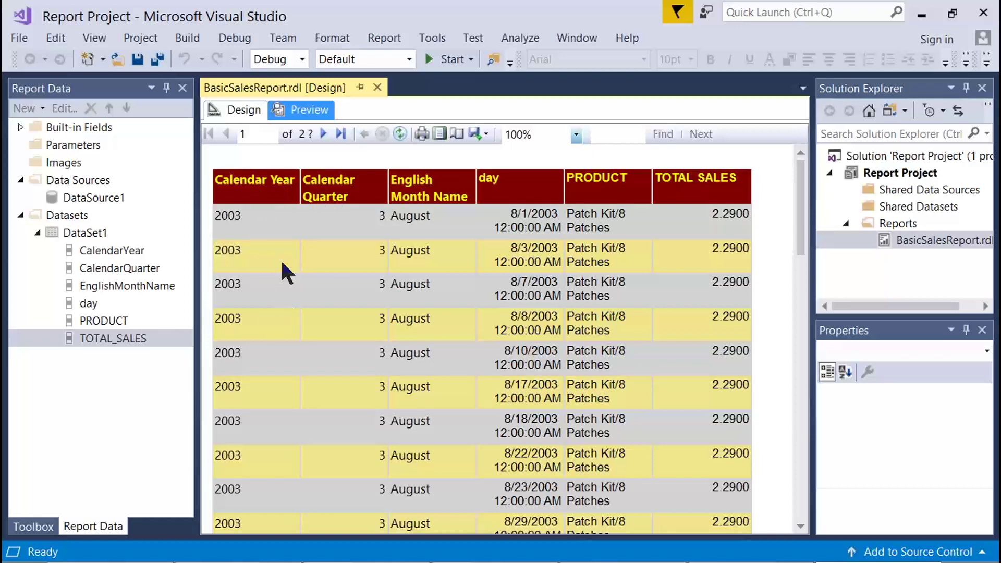
{"action": "left_click", "coordinate": [233, 111]}
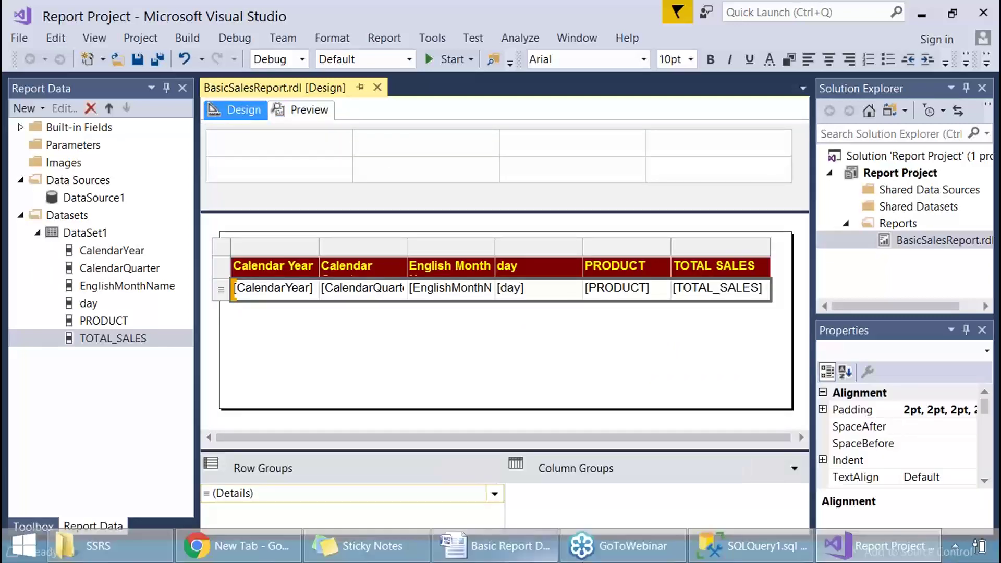
Switch to the Basic Report Design document in Word, and highlight and screen-capture items #9 and #10 on date and currency formats
{"action": "left_click", "coordinate": [536, 548]}
{"action": "scroll", "coordinate": [425, 371], "scroll_direction": "down", "scroll_amount": 3}
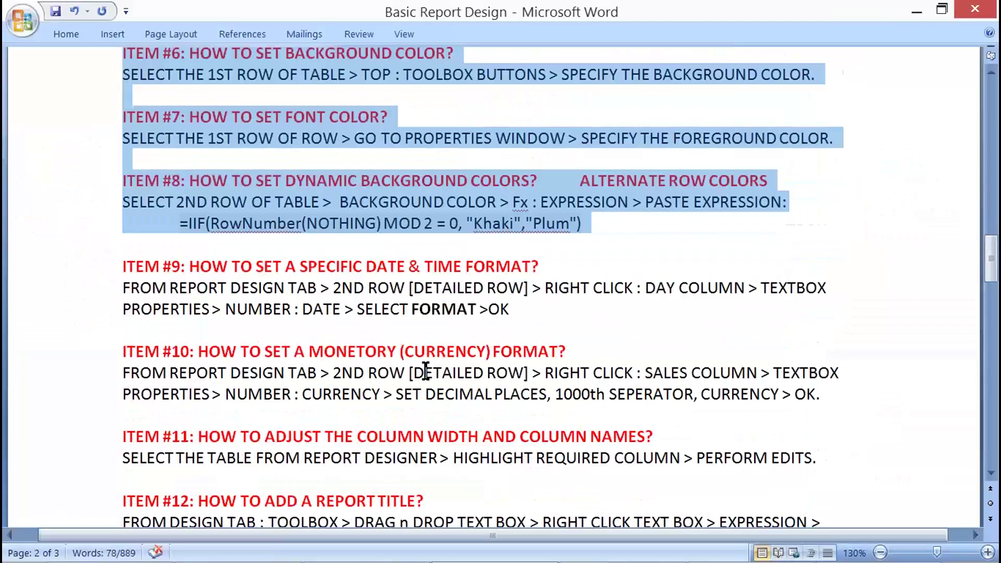
{"action": "scroll", "coordinate": [425, 371], "scroll_direction": "down", "scroll_amount": 1}
{"action": "left_click_drag", "start_coordinate": [116, 213], "coordinate": [89, 346]}
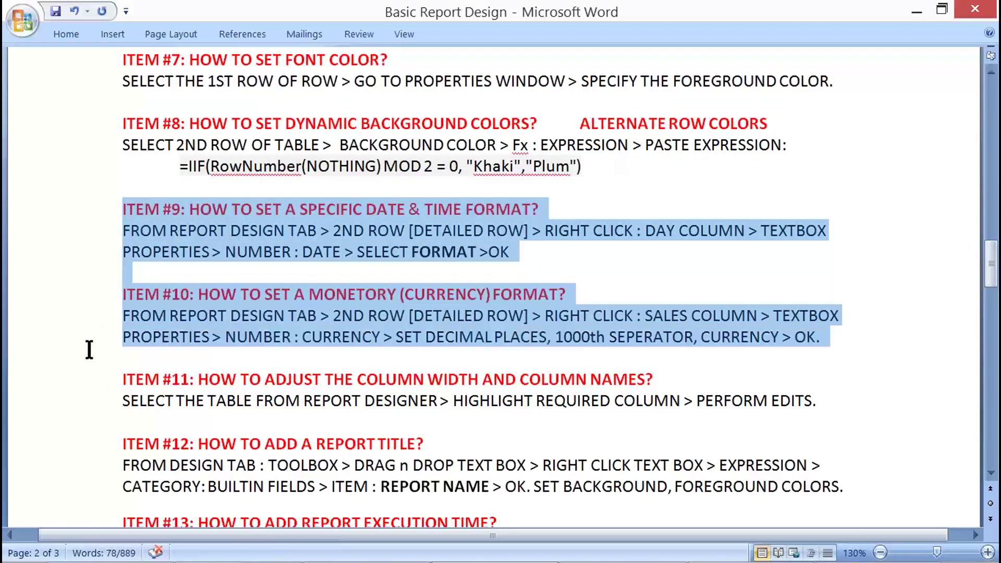
{"action": "left_click", "coordinate": [958, 42]}
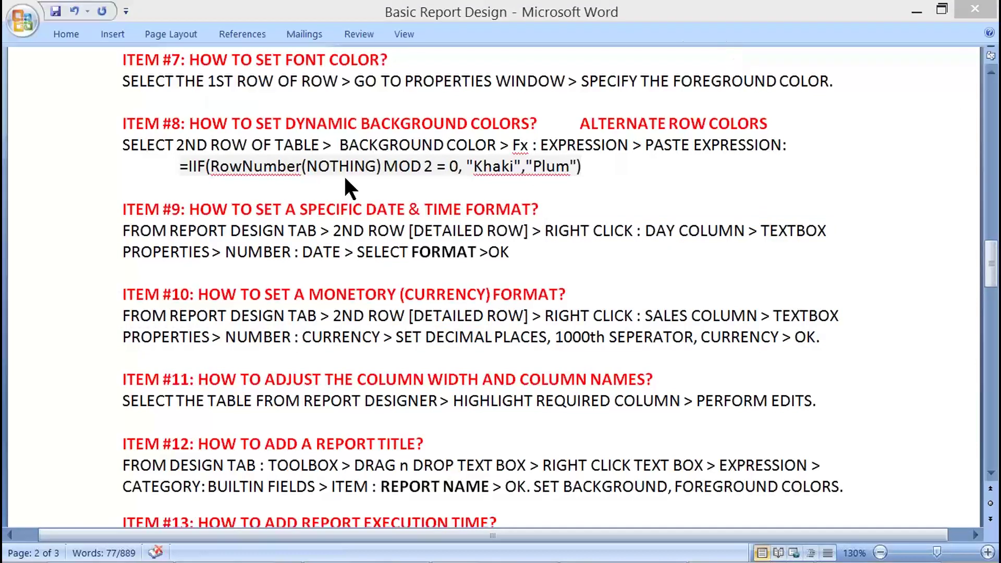
{"action": "left_click", "coordinate": [334, 308]}
{"action": "key", "text": "Print"}
{"action": "left_click_drag", "start_coordinate": [95, 190], "coordinate": [856, 360]}
Return to Visual Studio and screen-capture the Text Box Properties command for the day cell in the detail row
{"action": "mouse_move", "coordinate": [497, 559]}
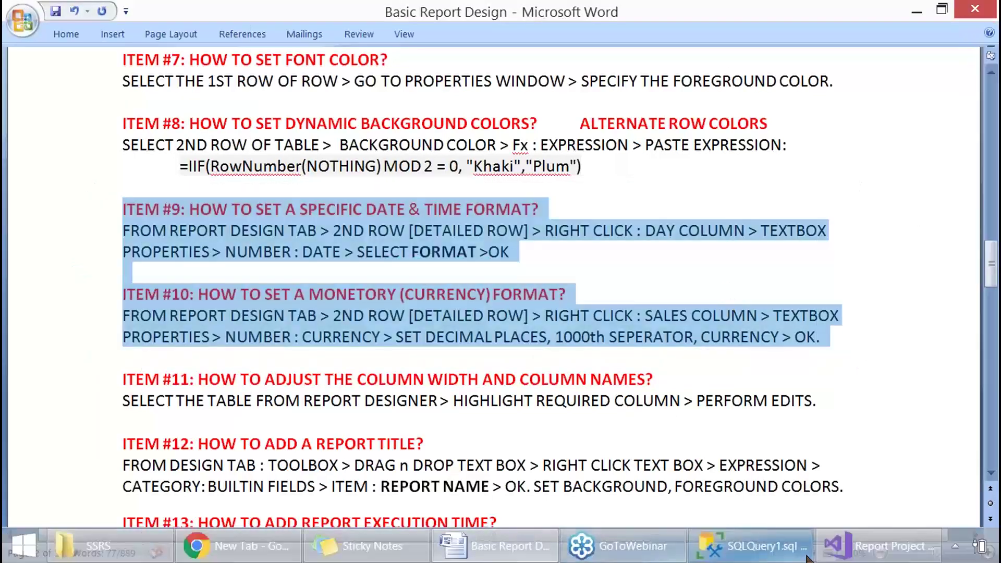
{"action": "left_click", "coordinate": [844, 547]}
{"action": "left_click", "coordinate": [881, 545]}
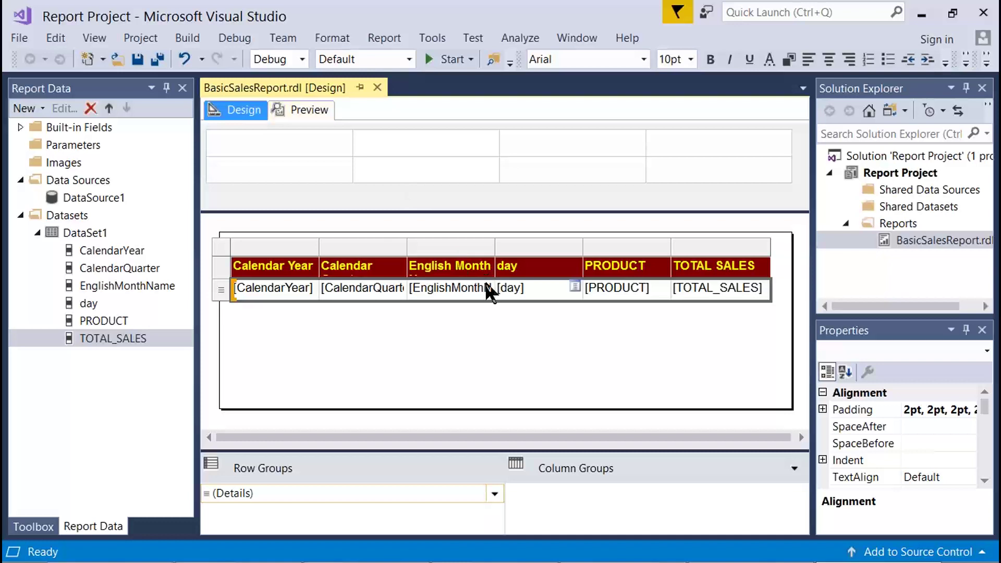
{"action": "left_click", "coordinate": [543, 301]}
{"action": "right_click", "coordinate": [543, 301]}
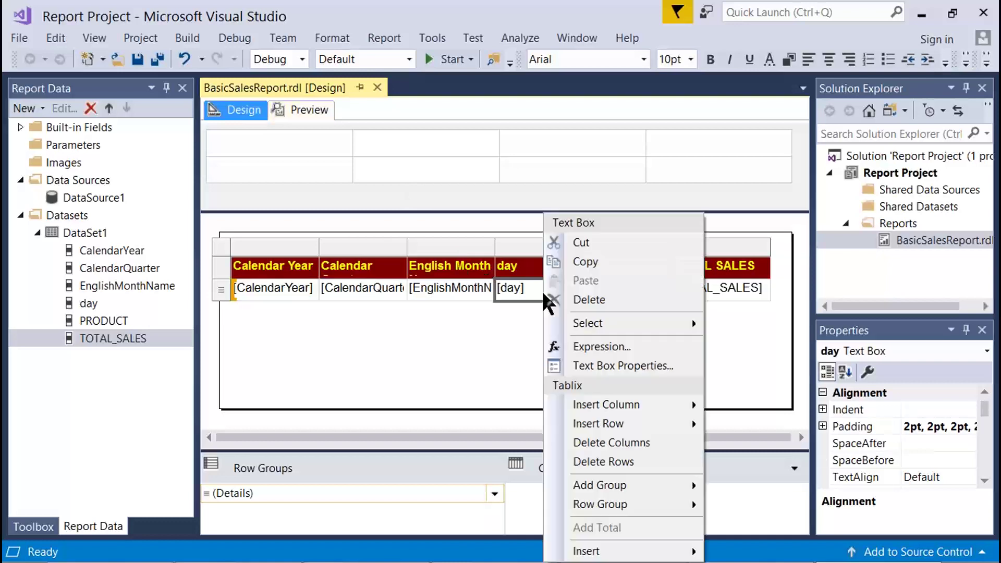
{"action": "key", "text": "Print"}
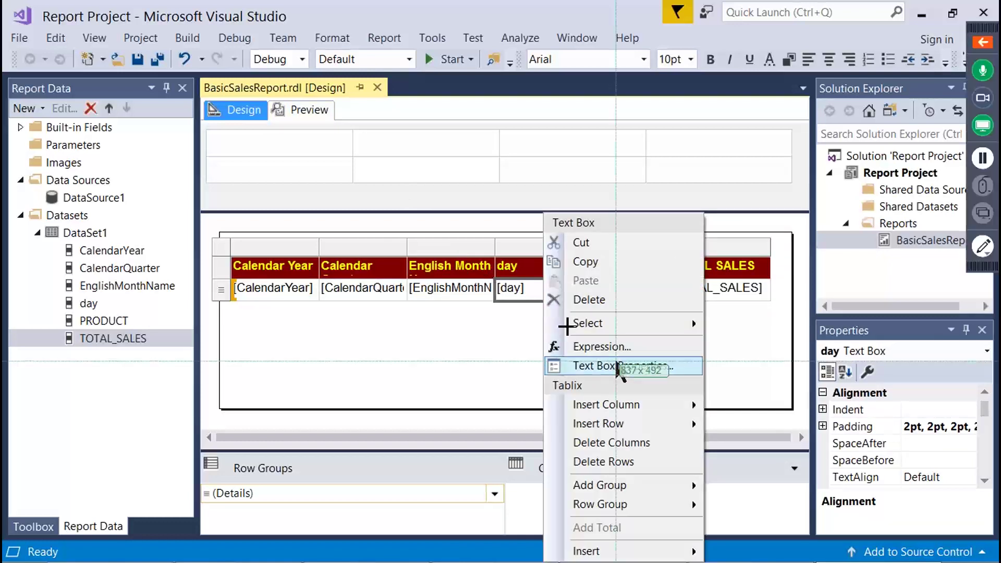
{"action": "left_click_drag", "start_coordinate": [469, 201], "coordinate": [749, 497]}
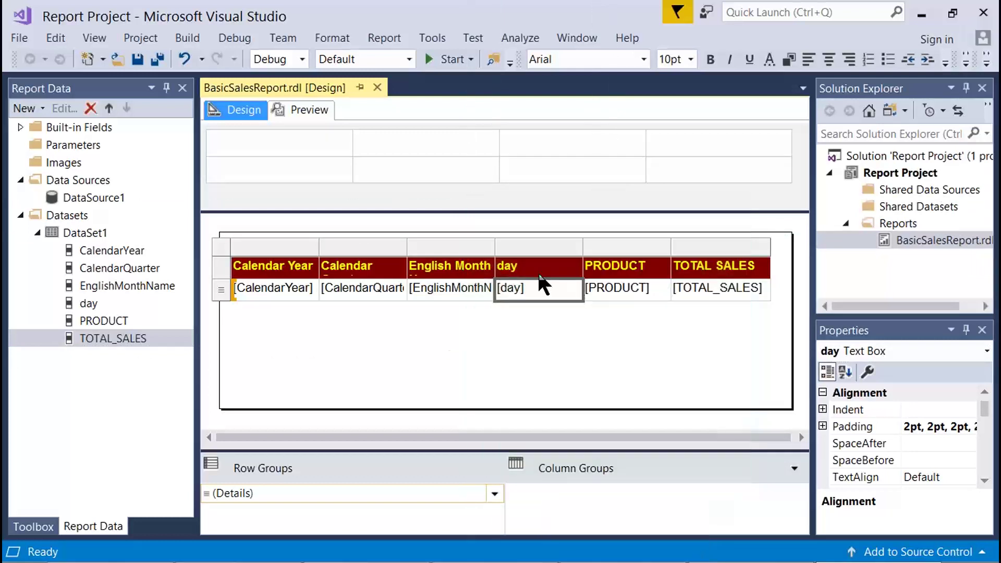
Open the text box properties of the day detail cell, and screen-capture the General and Number settings
{"action": "right_click", "coordinate": [546, 292]}
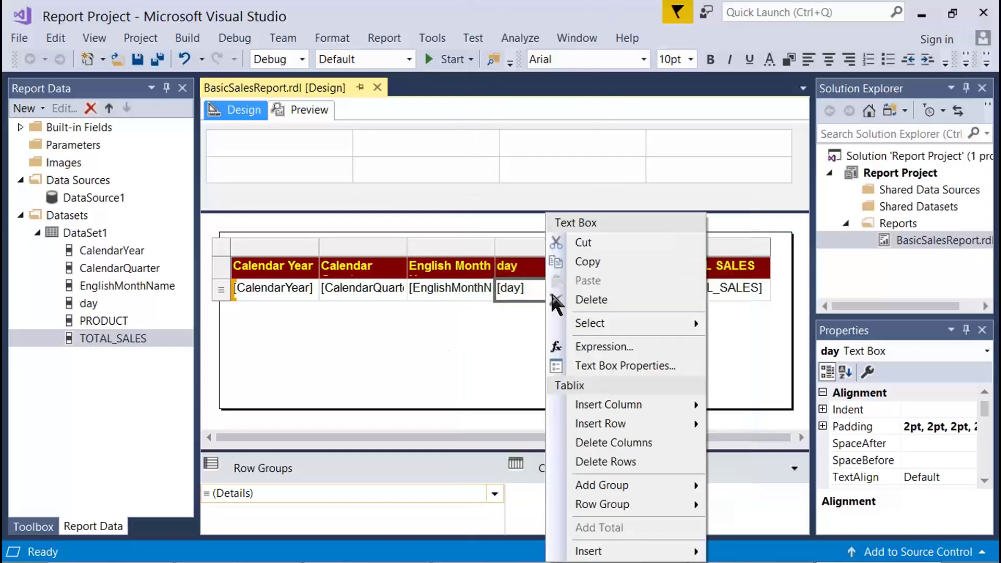
{"action": "left_click", "coordinate": [623, 365]}
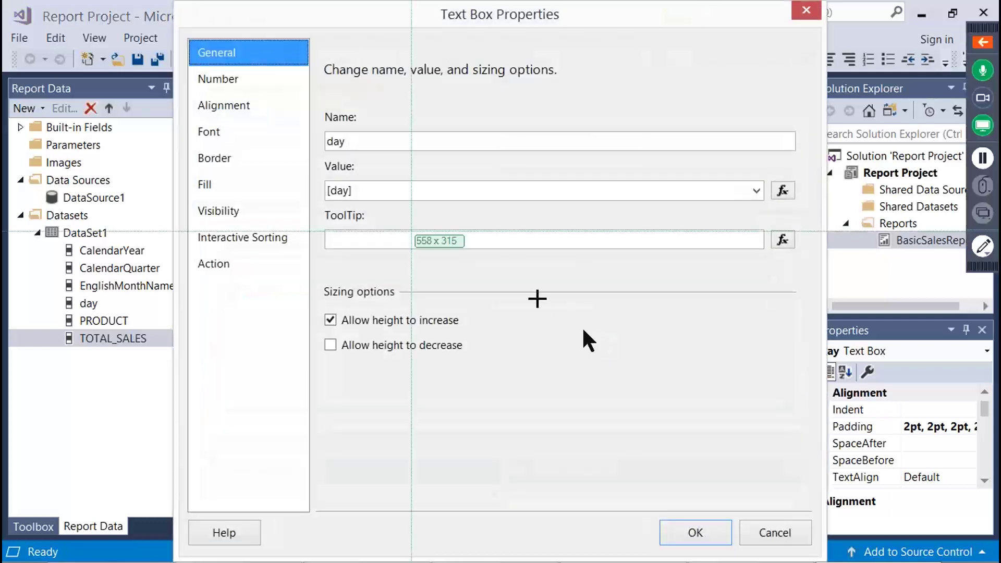
{"action": "left_click_drag", "start_coordinate": [2, 38], "coordinate": [821, 548]}
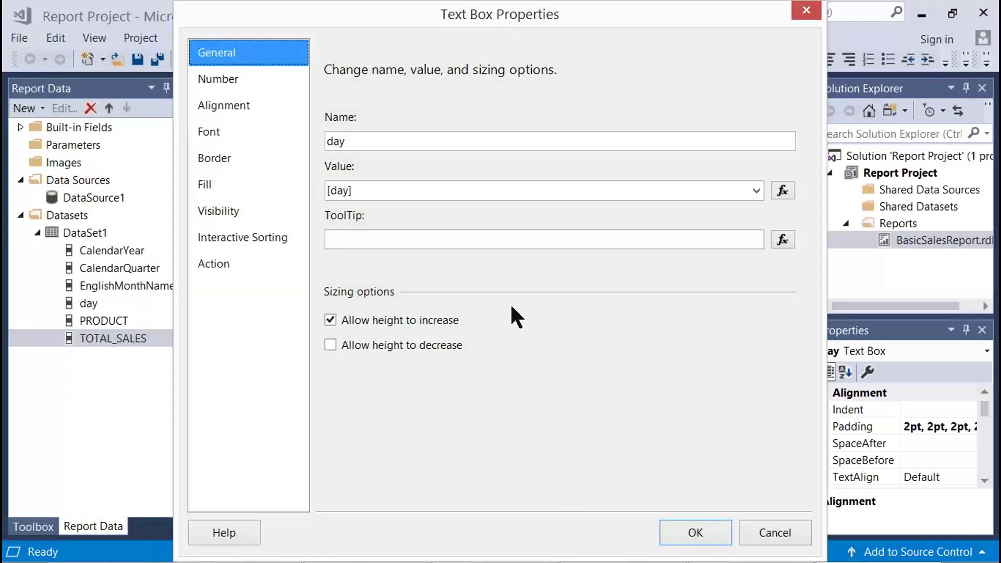
{"action": "left_click", "coordinate": [239, 82]}
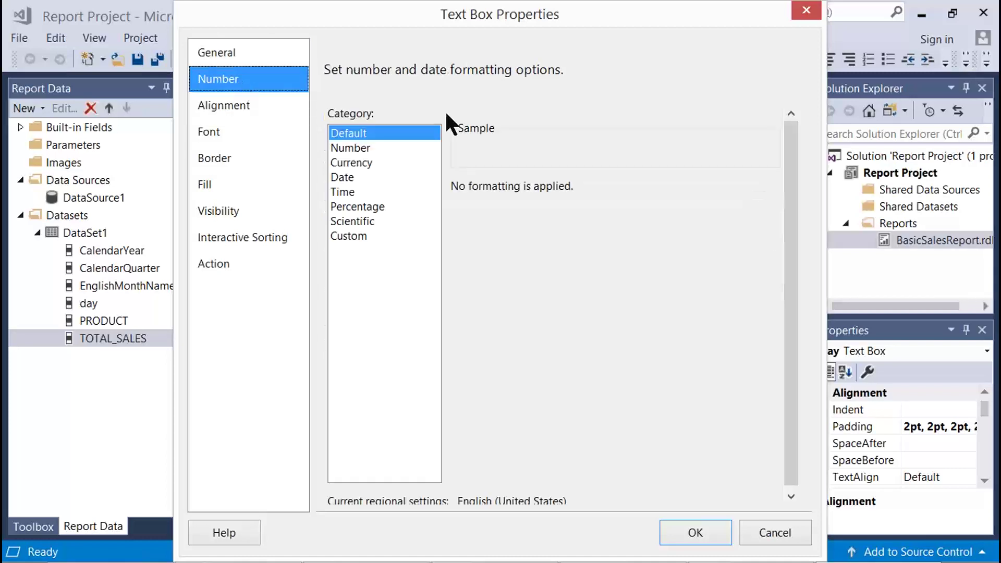
{"action": "key", "text": "Print"}
{"action": "left_click_drag", "start_coordinate": [2, 1], "coordinate": [814, 550]}
Format the day cell as a Date of type 1/31/2000 without the asterisk, screen-capturing the date options, and apply it
{"action": "left_click", "coordinate": [366, 178]}
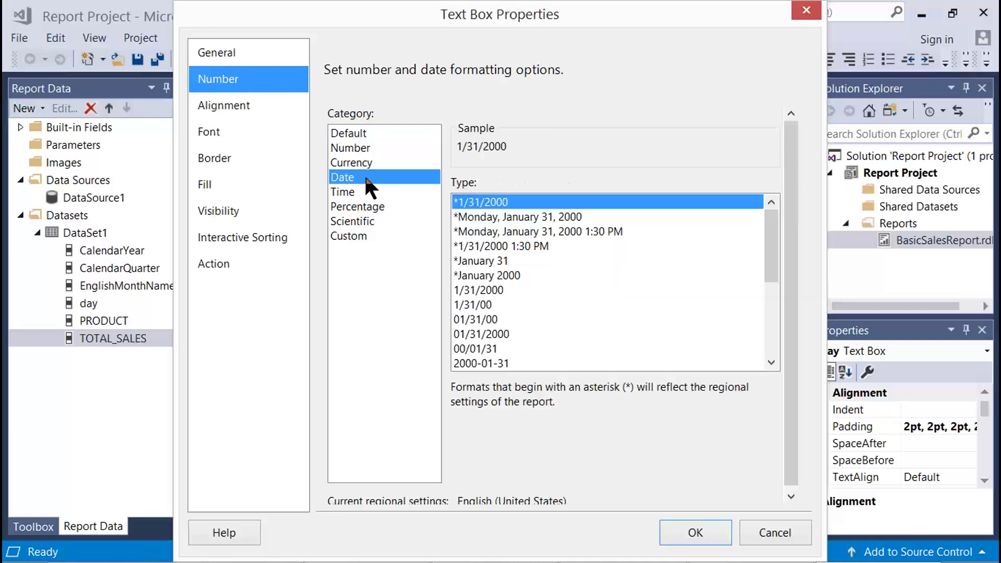
{"action": "left_click_drag", "start_coordinate": [2, 5], "coordinate": [811, 547]}
{"action": "left_click", "coordinate": [500, 292]}
{"action": "key", "text": "Print"}
{"action": "left_click_drag", "start_coordinate": [179, 28], "coordinate": [826, 561]}
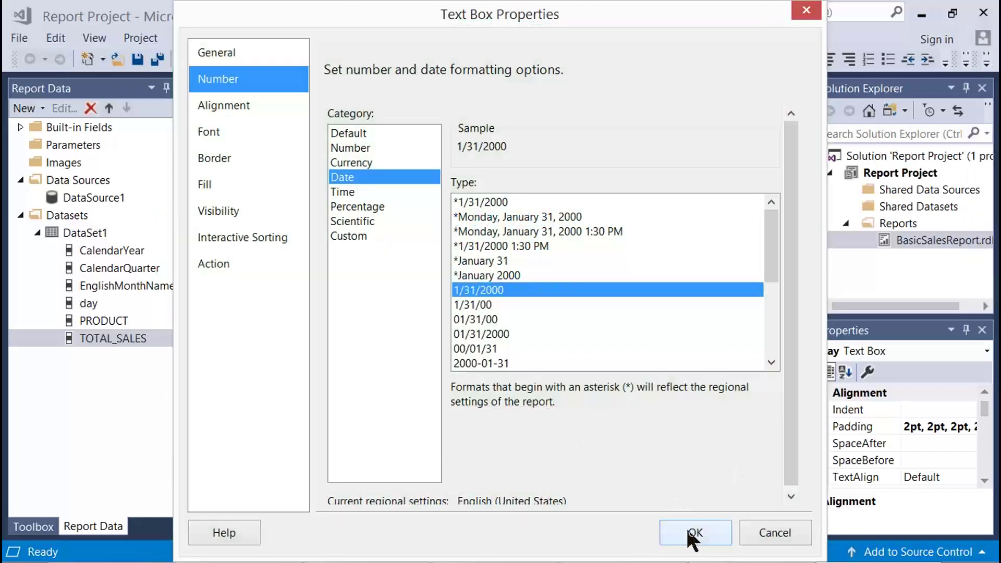
{"action": "left_click", "coordinate": [469, 303]}
{"action": "left_click", "coordinate": [474, 289]}
{"action": "left_click", "coordinate": [691, 534]}
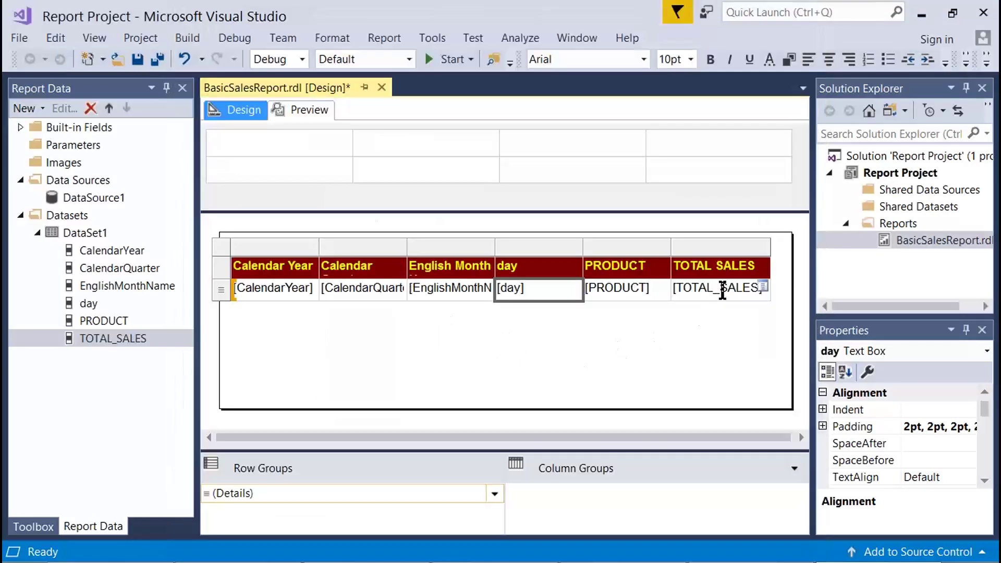
Format the TOTAL_SALES cell in the detail row as Currency with 0 decimal places, and screen-capture the currency options
{"action": "left_click", "coordinate": [734, 312]}
{"action": "right_click", "coordinate": [746, 292]}
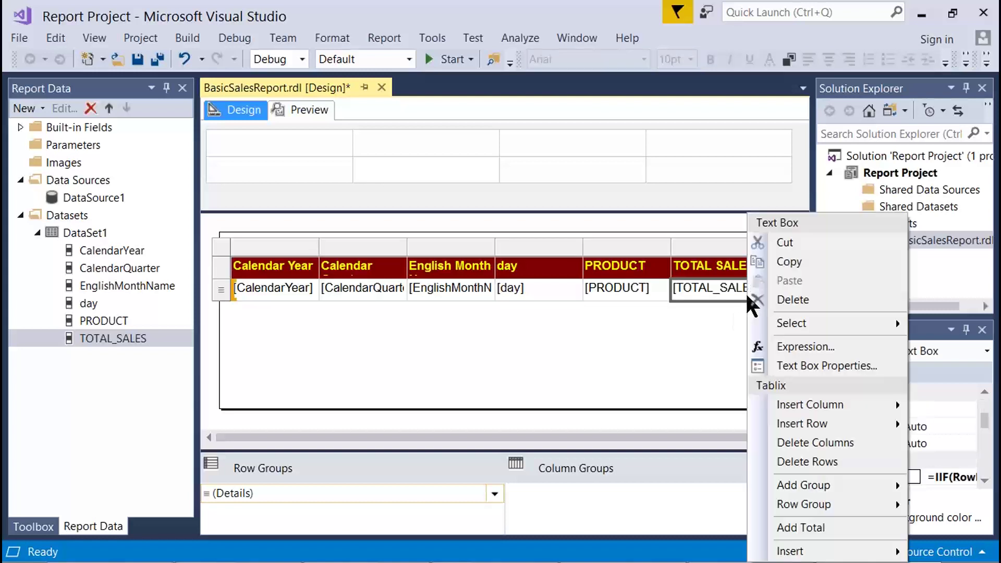
{"action": "left_click", "coordinate": [801, 366]}
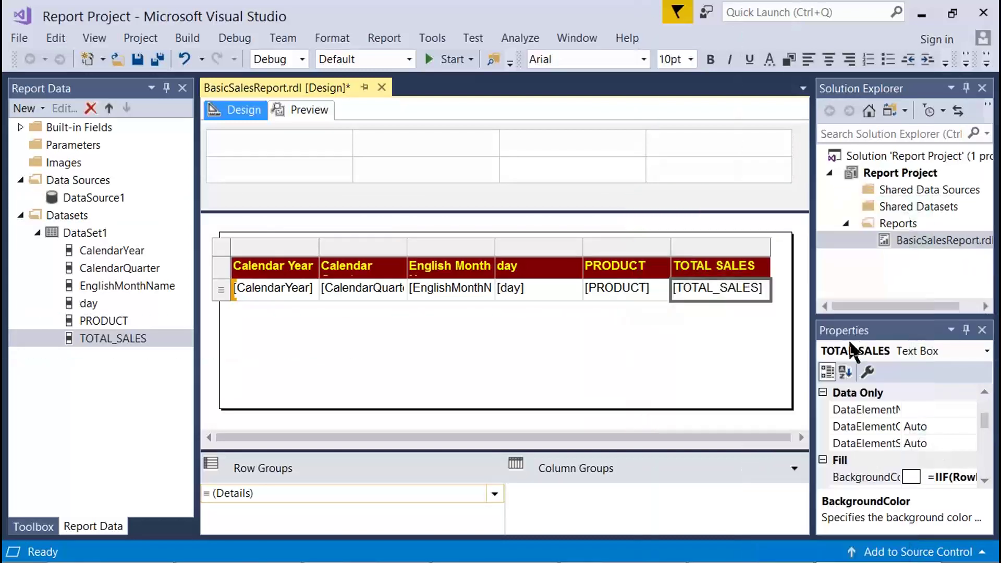
{"action": "right_click", "coordinate": [740, 283]}
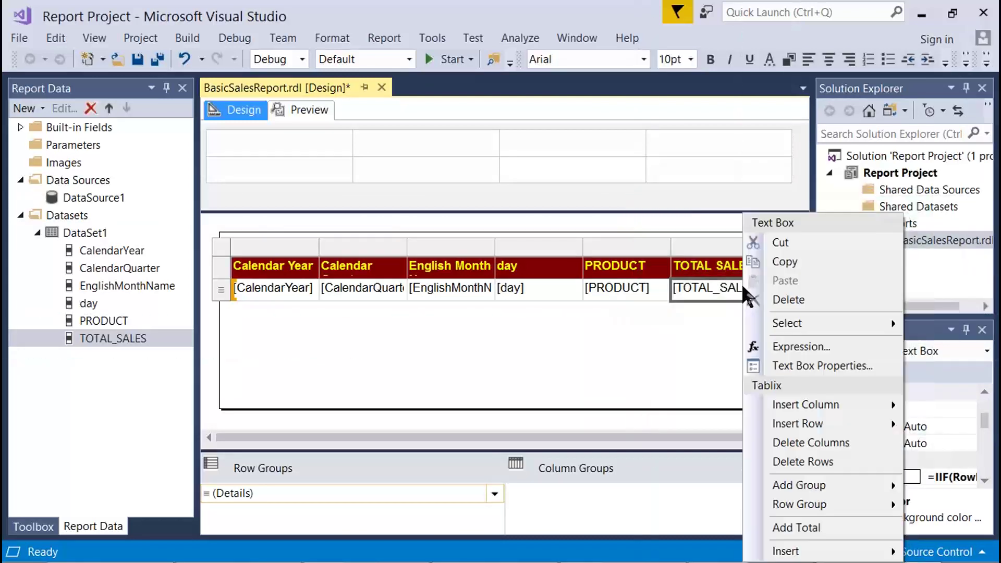
{"action": "left_click", "coordinate": [812, 367]}
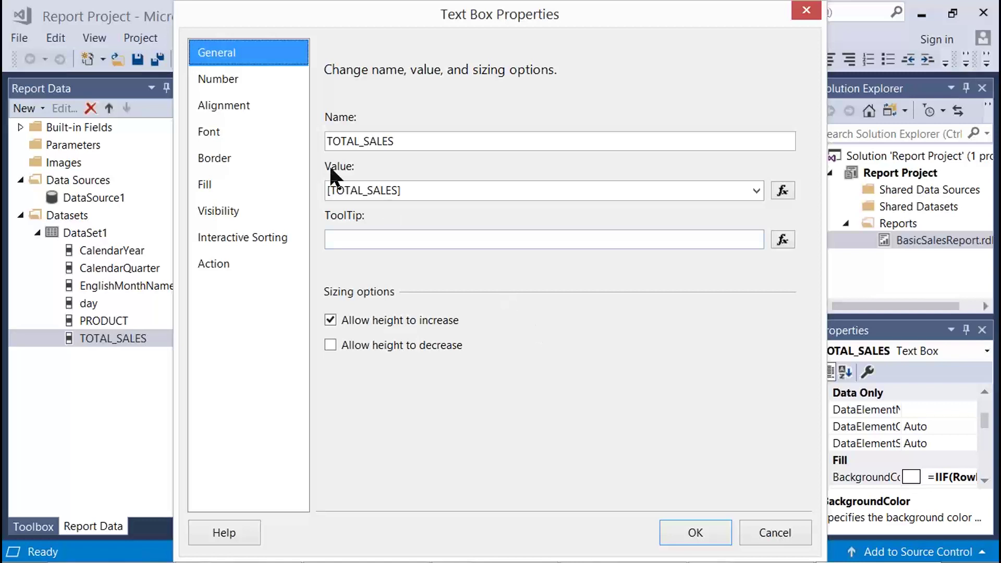
{"action": "left_click", "coordinate": [256, 84]}
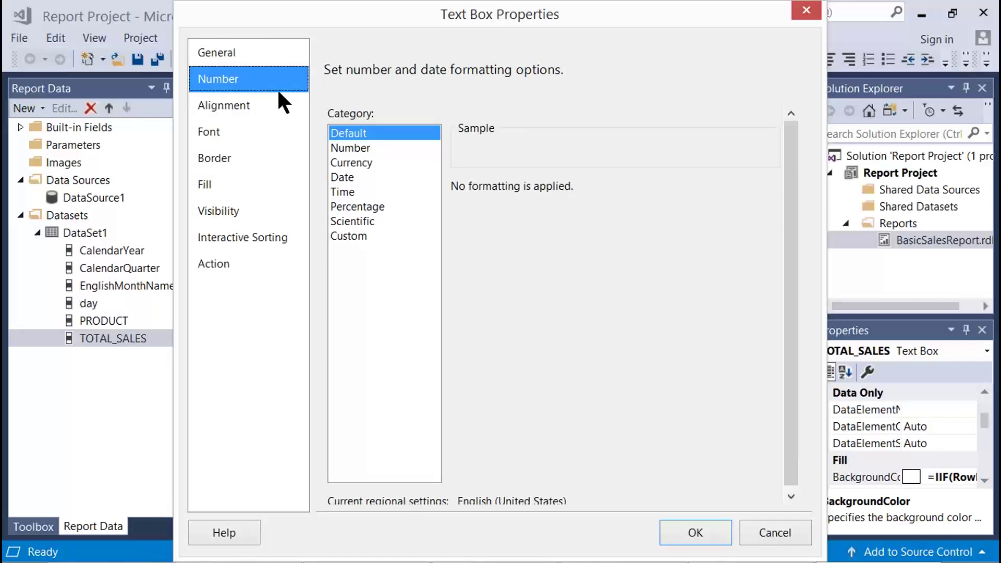
{"action": "left_click", "coordinate": [370, 160]}
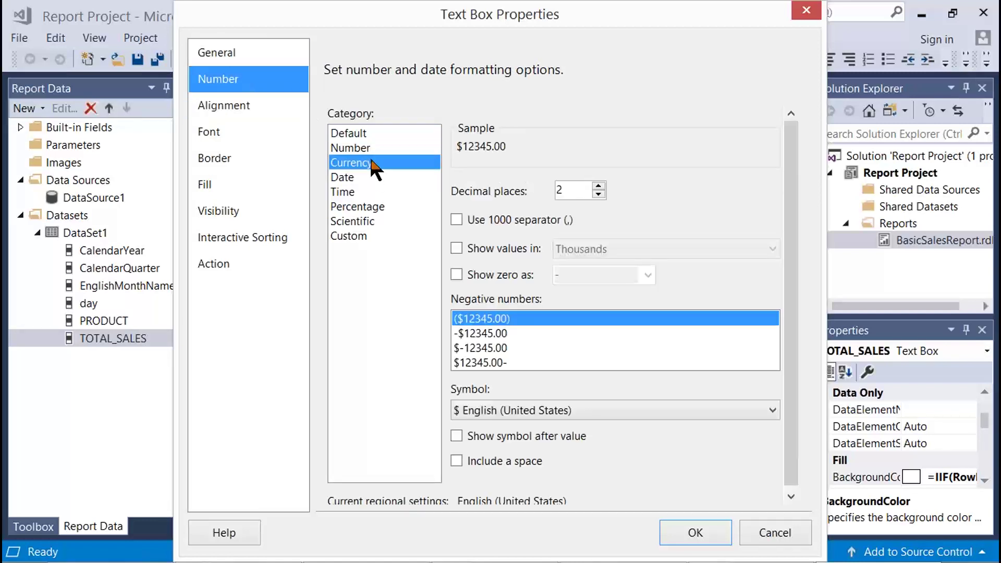
{"action": "double_click", "coordinate": [557, 191]}
{"action": "type", "text": "0"}
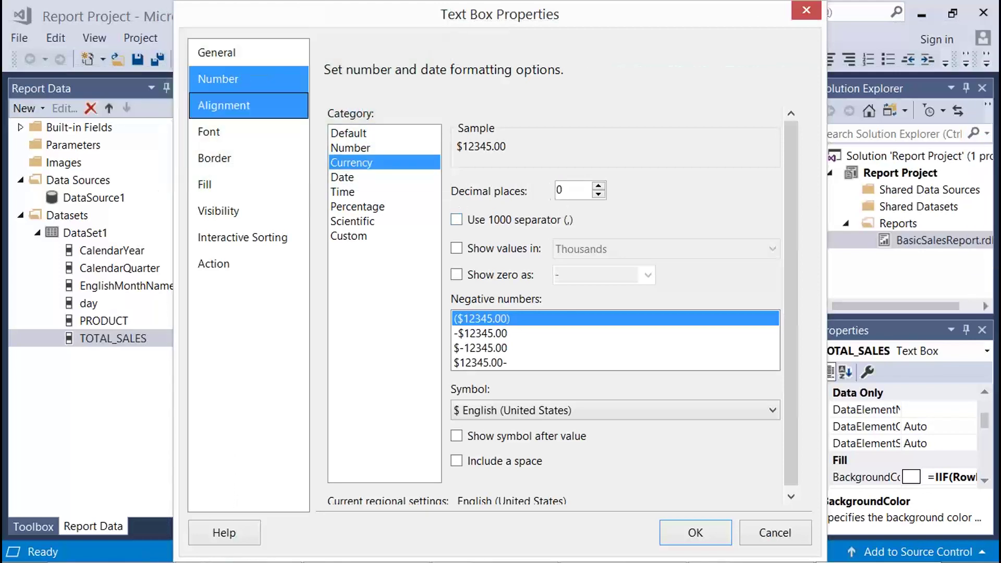
{"action": "key", "text": "Print"}
{"action": "left_click_drag", "start_coordinate": [315, 77], "coordinate": [820, 553]}
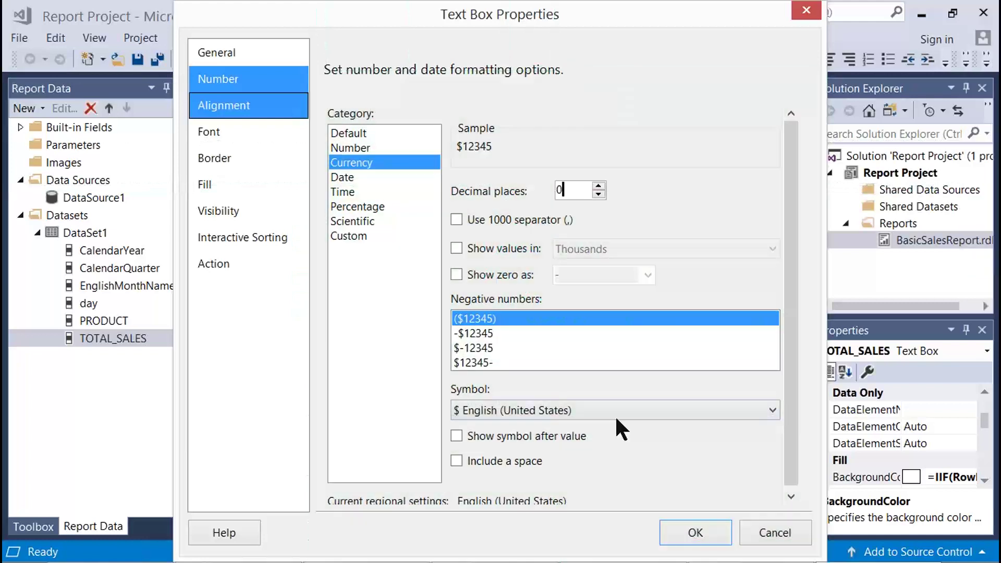
Show zero values as "-" and use the 1000 separator in the TOTAL_SALES currency format
{"action": "left_click", "coordinate": [456, 274]}
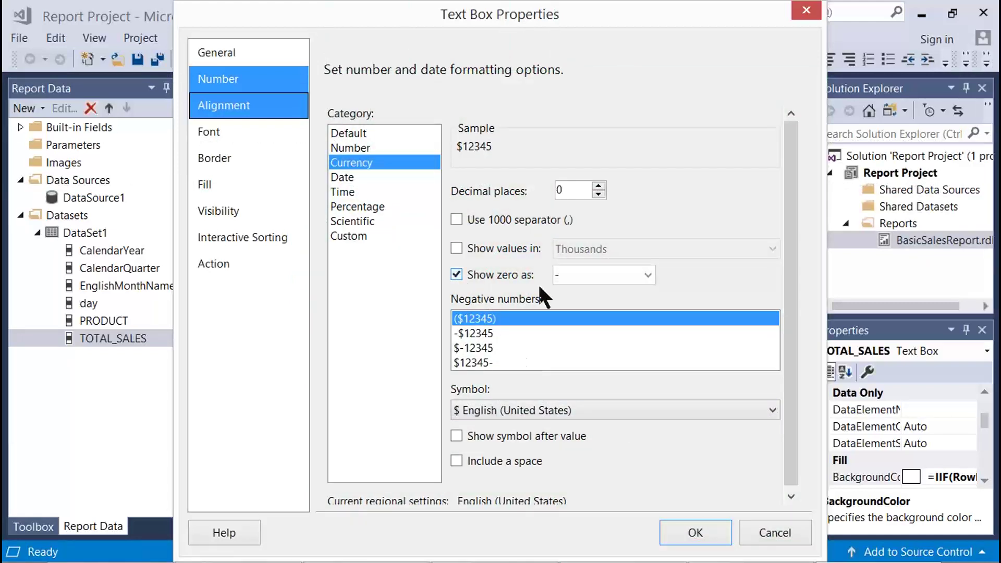
{"action": "left_click", "coordinate": [456, 248]}
{"action": "left_click", "coordinate": [456, 248]}
{"action": "left_click", "coordinate": [457, 219]}
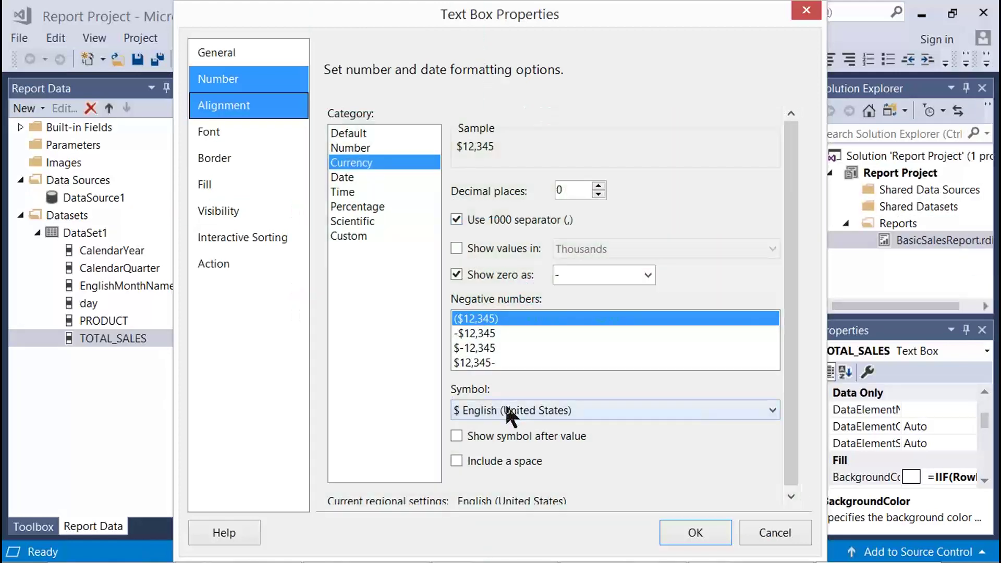
Browse the currency symbols, keeping $ English (United States), and apply the format after screen-capturing its settings
{"action": "left_click", "coordinate": [510, 412]}
{"action": "scroll", "coordinate": [513, 290], "scroll_direction": "down", "scroll_amount": 8}
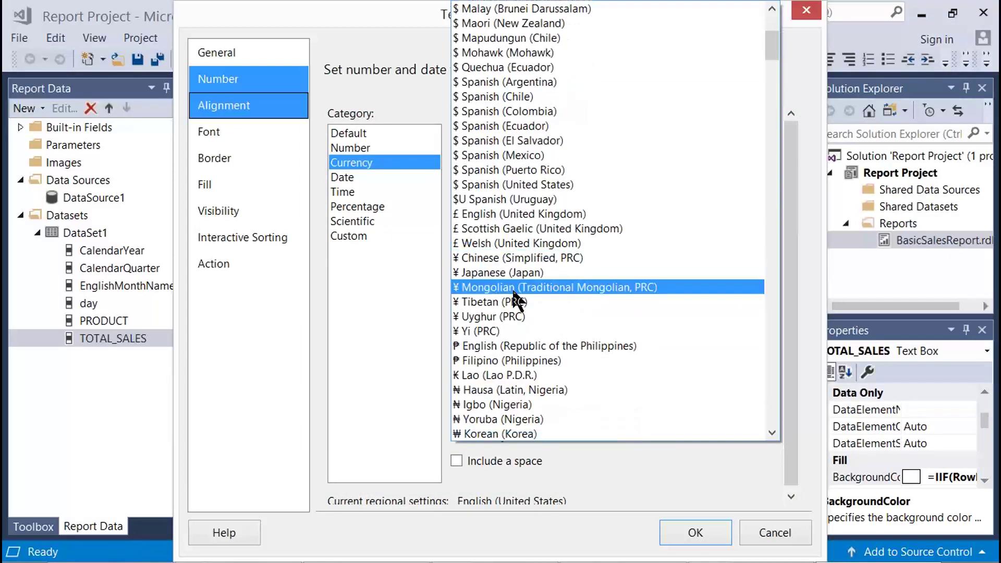
{"action": "scroll", "coordinate": [513, 297], "scroll_direction": "down", "scroll_amount": 12}
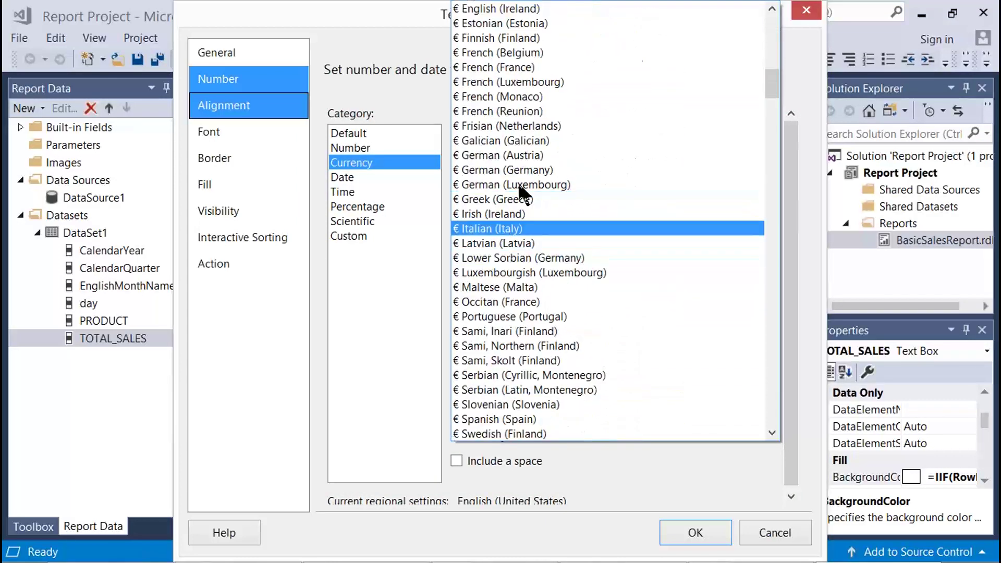
{"action": "scroll", "coordinate": [516, 224], "scroll_direction": "down", "scroll_amount": 4}
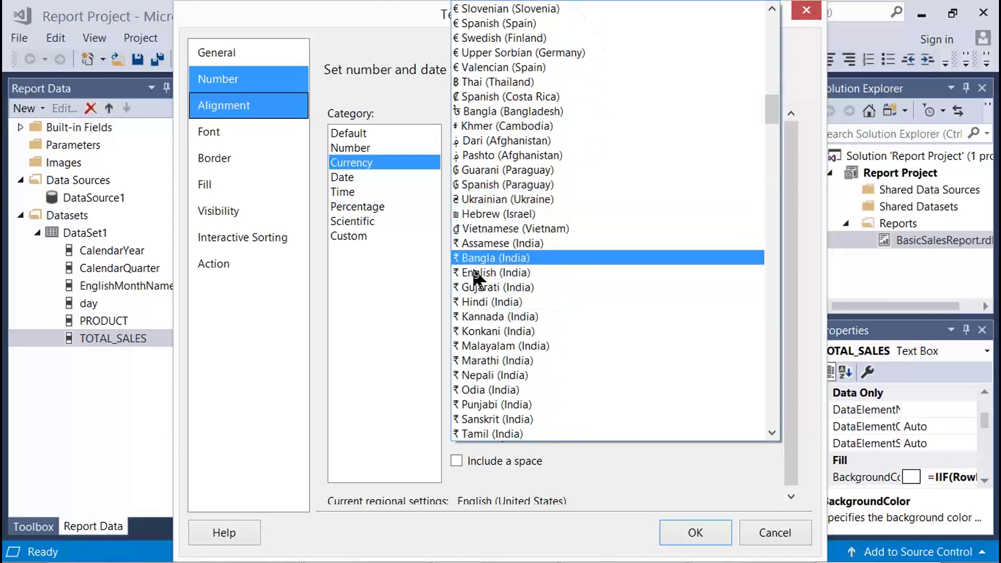
{"action": "left_click", "coordinate": [774, 527]}
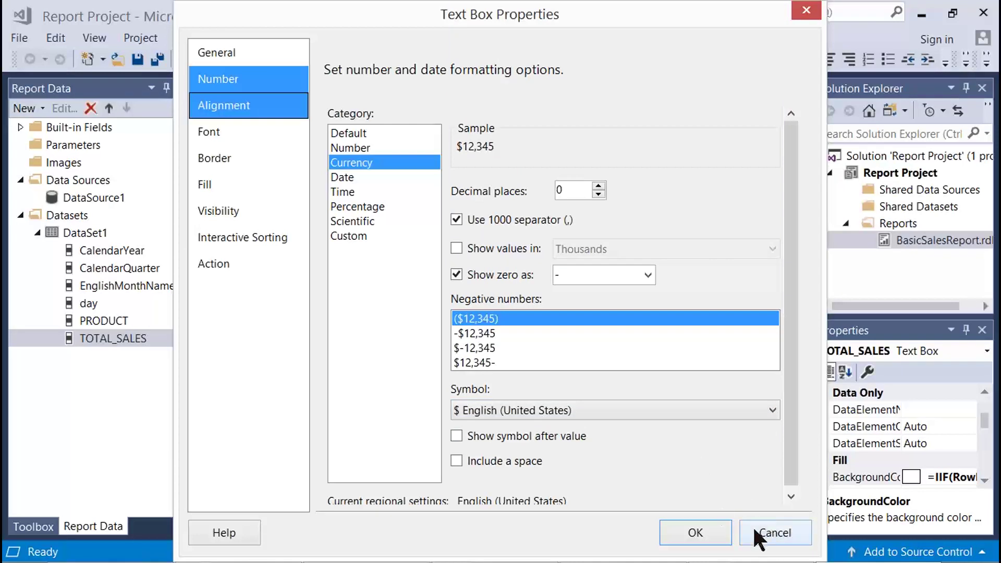
{"action": "left_click_drag", "start_coordinate": [142, 8], "coordinate": [765, 485]}
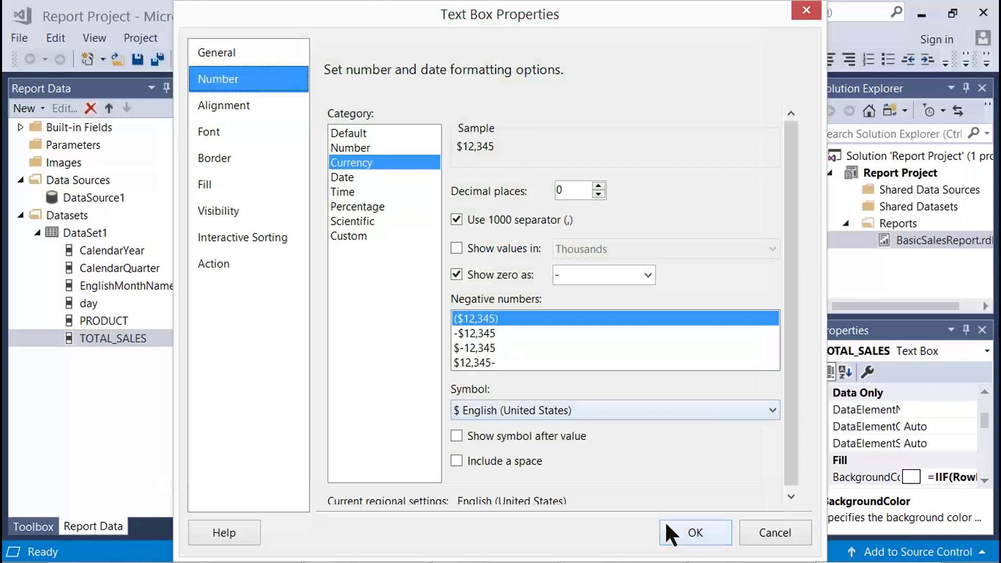
{"action": "left_click", "coordinate": [693, 533]}
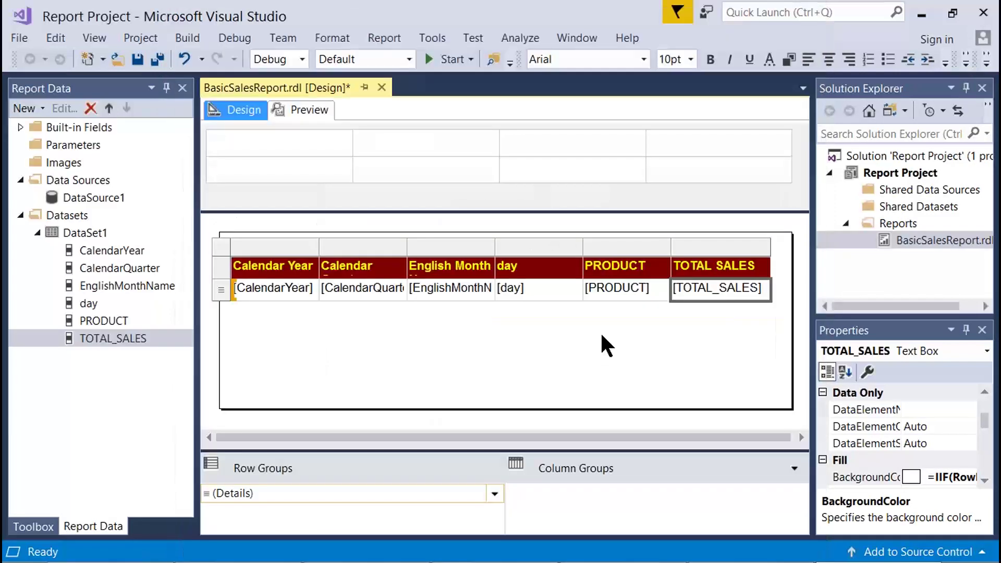
Preview the sales report and screen-capture the formatted table
{"action": "left_click", "coordinate": [307, 112]}
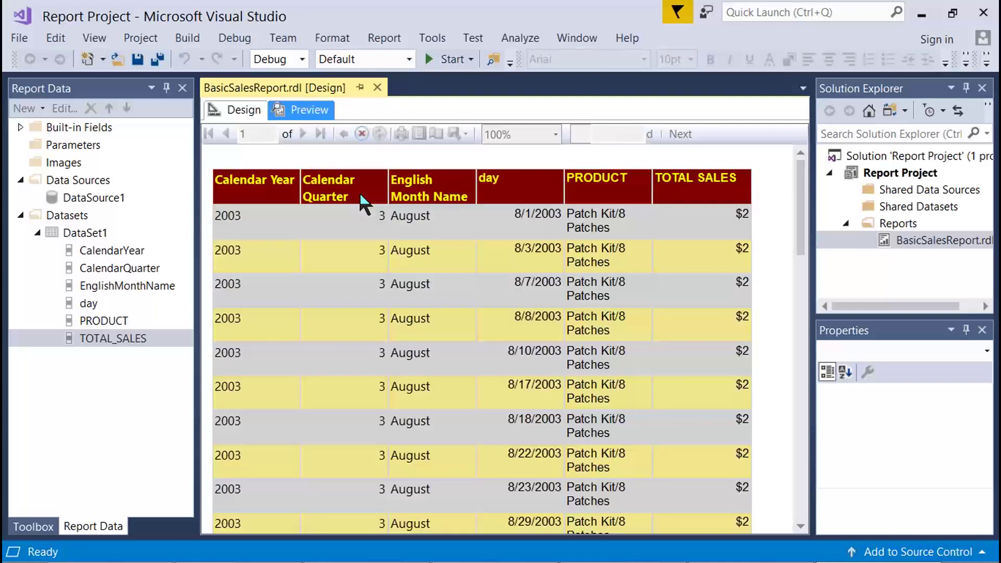
{"action": "key", "text": "Print"}
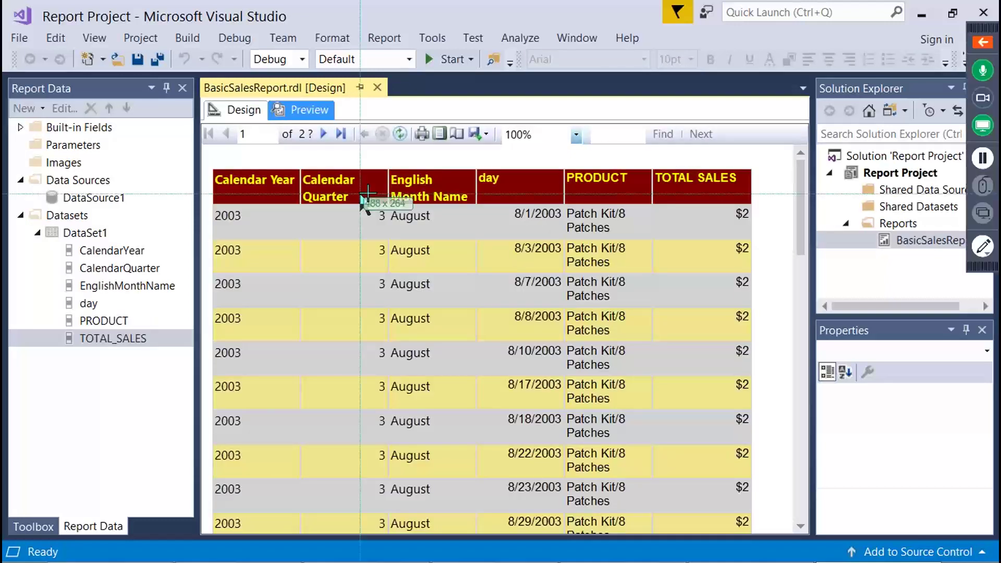
{"action": "left_click_drag", "start_coordinate": [207, 80], "coordinate": [792, 527]}
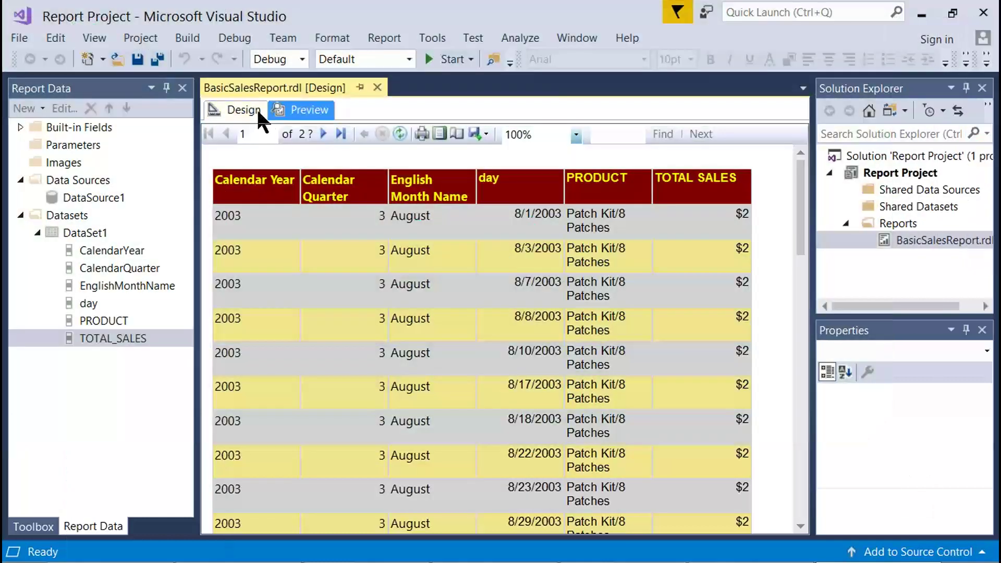
Return to the report design and slightly reduce the height of the report body below the table
{"action": "left_click", "coordinate": [250, 105]}
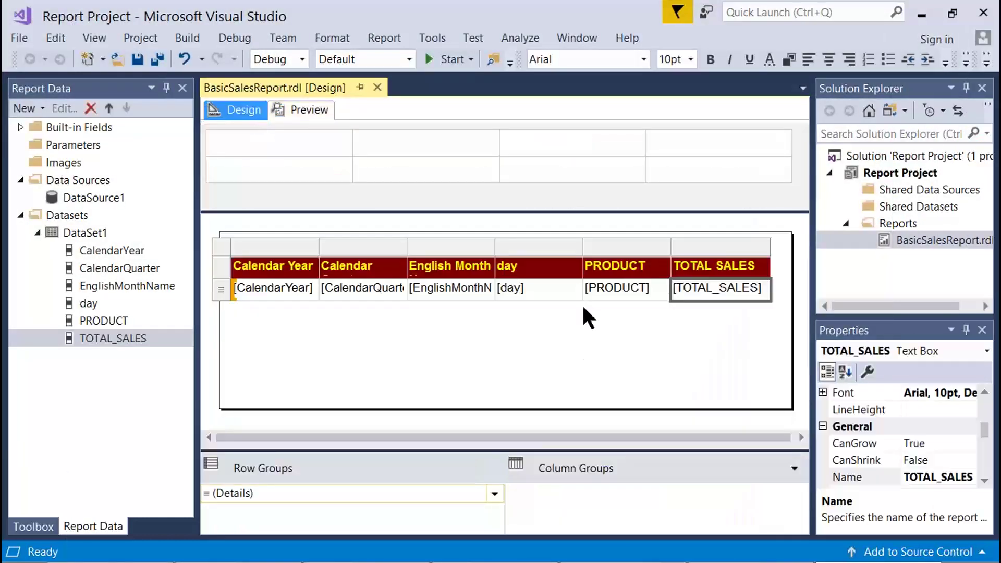
{"action": "left_click", "coordinate": [572, 361]}
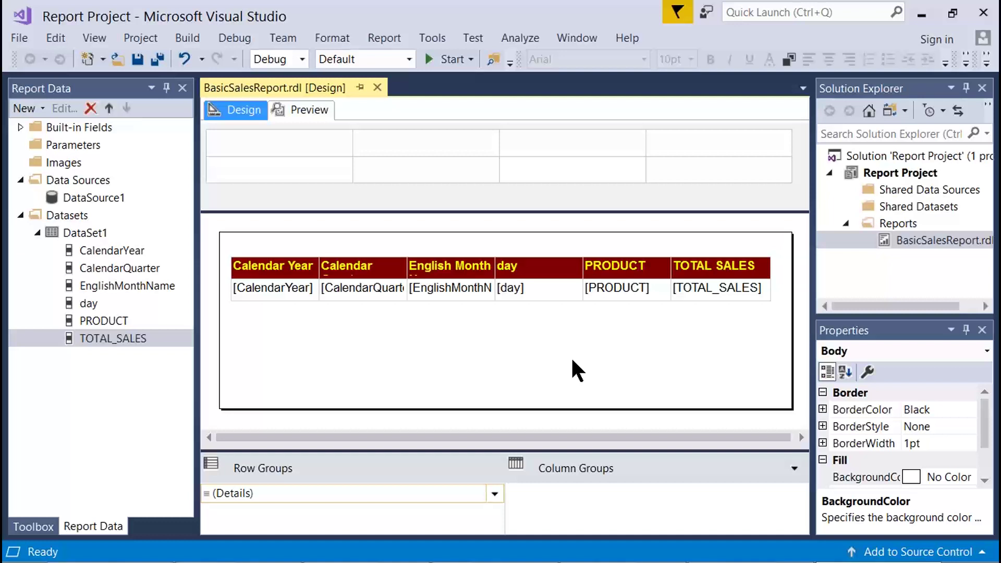
{"action": "left_click_drag", "start_coordinate": [472, 406], "coordinate": [476, 378]}
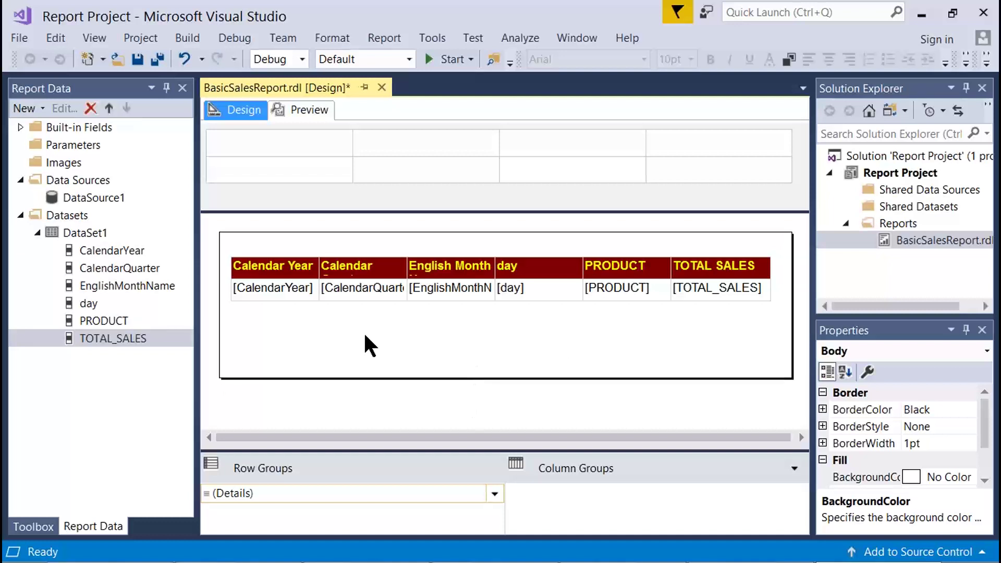
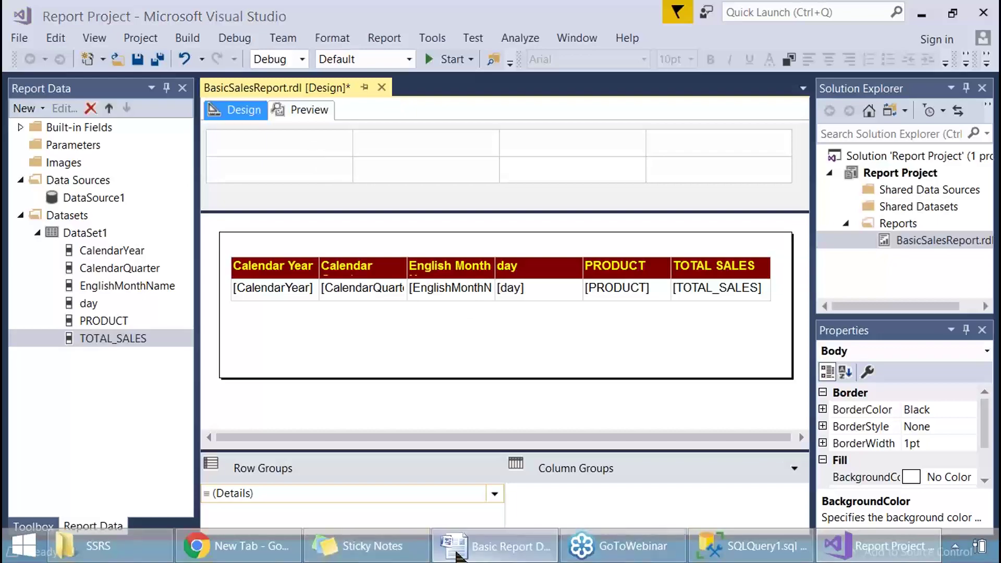
Switch to the Basic Report Design document in Word, highlight and screen-capture items #11 to #14, and return to Visual Studio
{"action": "left_click", "coordinate": [455, 551]}
{"action": "scroll", "coordinate": [455, 551], "scroll_direction": "down", "scroll_amount": 2}
{"action": "left_click_drag", "start_coordinate": [121, 208], "coordinate": [840, 482]}
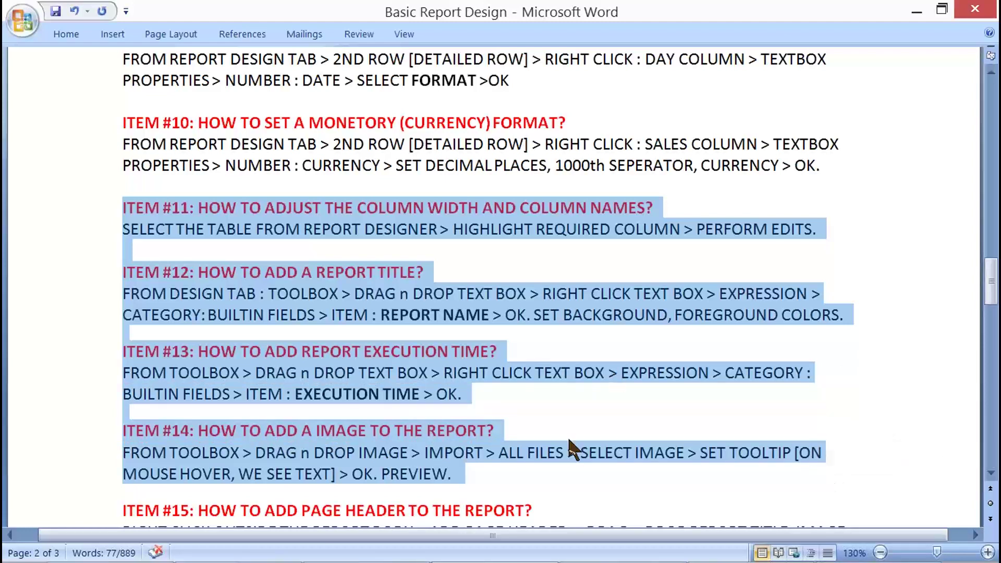
{"action": "scroll", "coordinate": [559, 422], "scroll_direction": "down", "scroll_amount": 2}
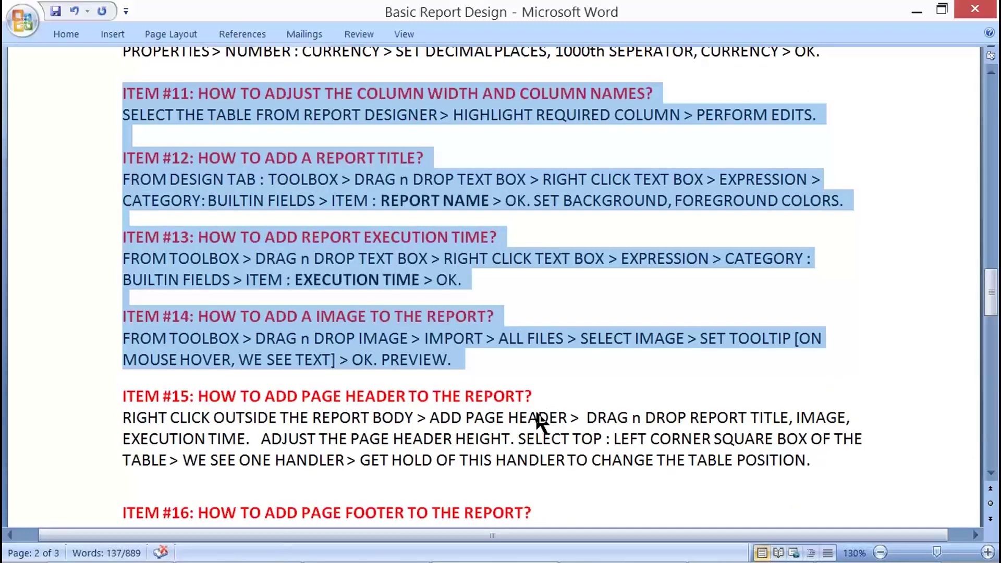
{"action": "key", "text": "Print"}
{"action": "left_click_drag", "start_coordinate": [107, 74], "coordinate": [858, 383]}
{"action": "left_click", "coordinate": [886, 546]}
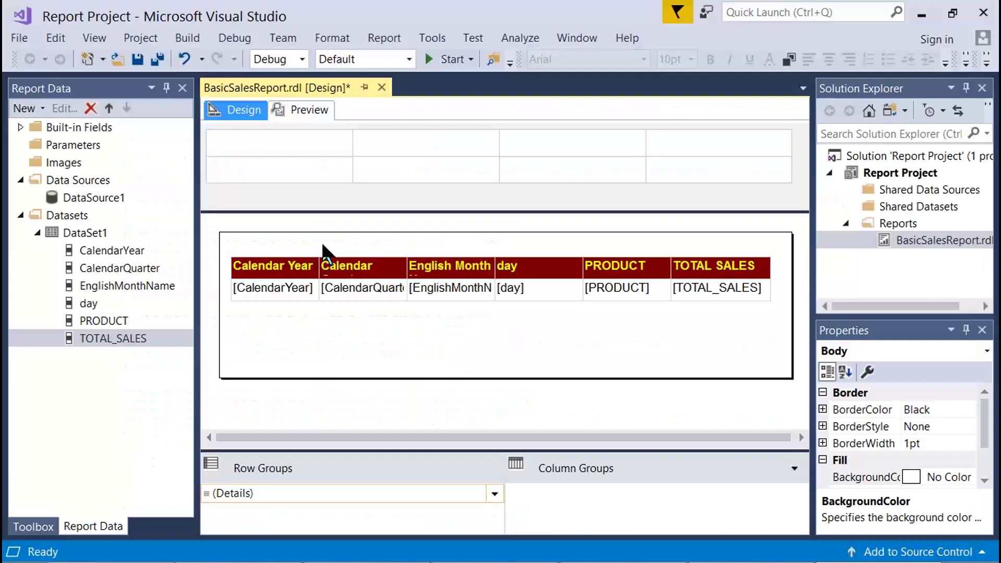
Widen the table's first column slightly and shorten the first two column headers to Year and Quarter
{"action": "left_click_drag", "start_coordinate": [318, 263], "coordinate": [341, 246]}
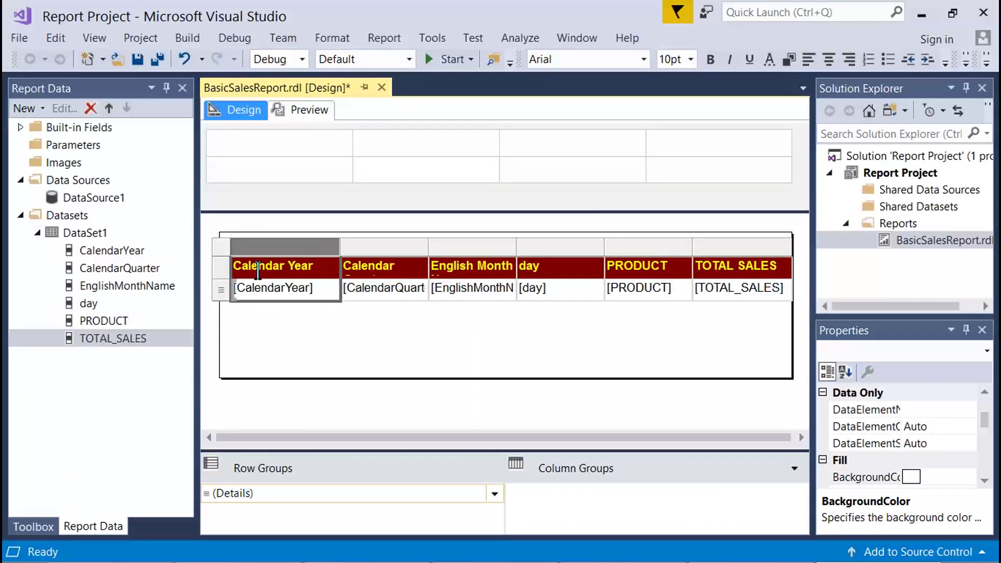
{"action": "double_click", "coordinate": [258, 267]}
{"action": "key", "text": "Delete"}
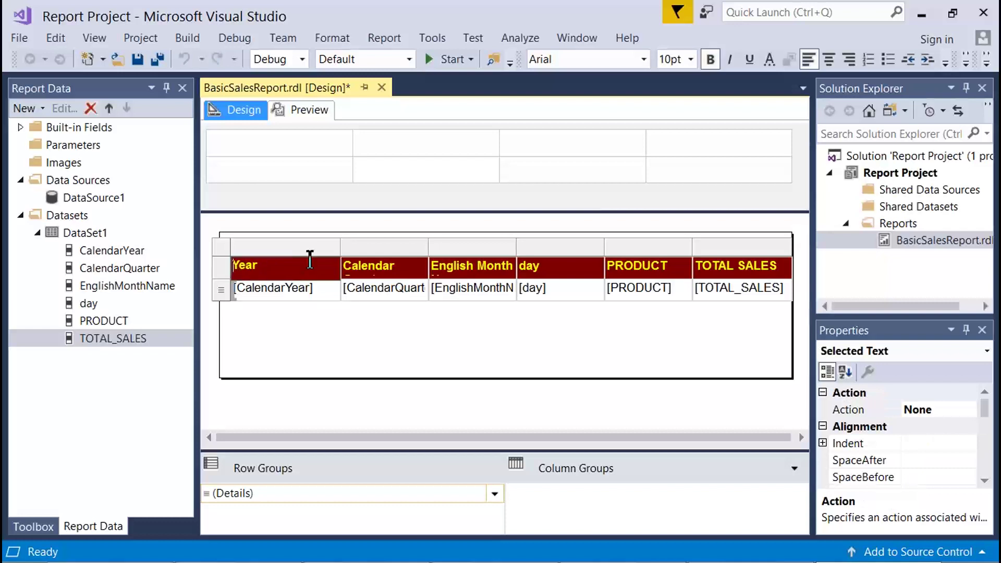
{"action": "left_click", "coordinate": [371, 261]}
{"action": "double_click", "coordinate": [371, 265]}
{"action": "key", "text": "Delete"}
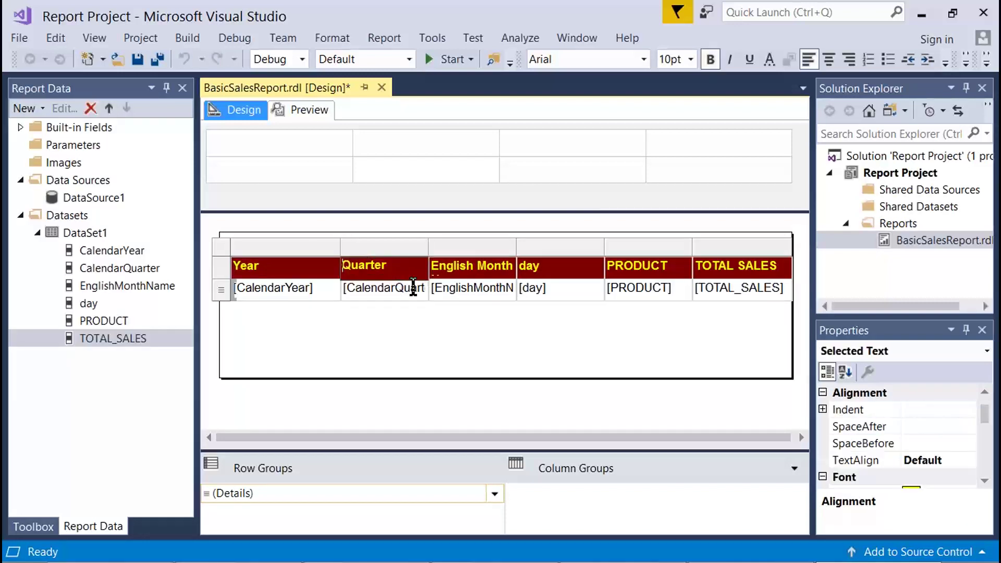
Shorten the English Month Name header to Month and screen-capture the edited report design
{"action": "double_click", "coordinate": [448, 267]}
{"action": "key", "text": "Delete"}
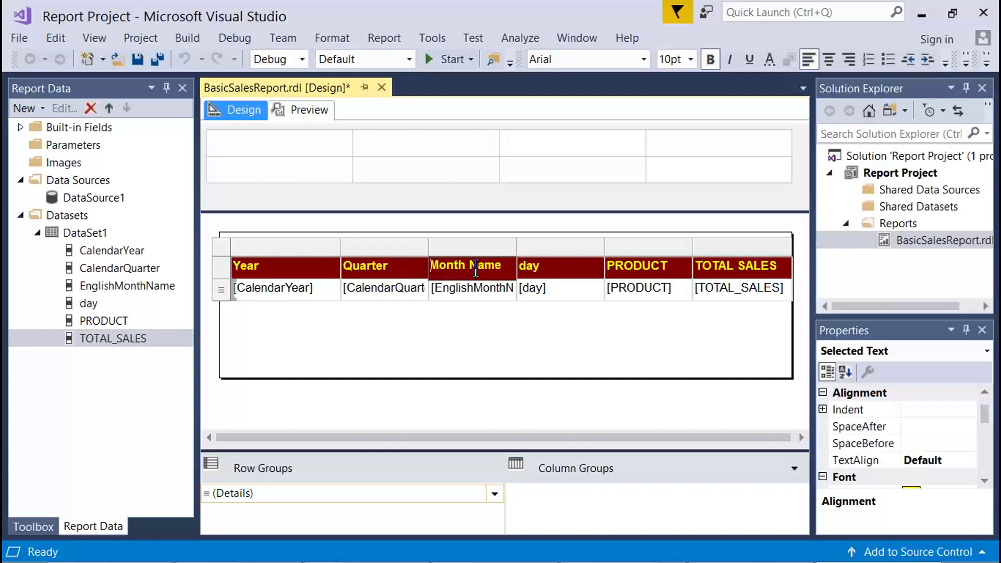
{"action": "double_click", "coordinate": [475, 267]}
{"action": "key", "text": "Delete"}
{"action": "left_click", "coordinate": [431, 346]}
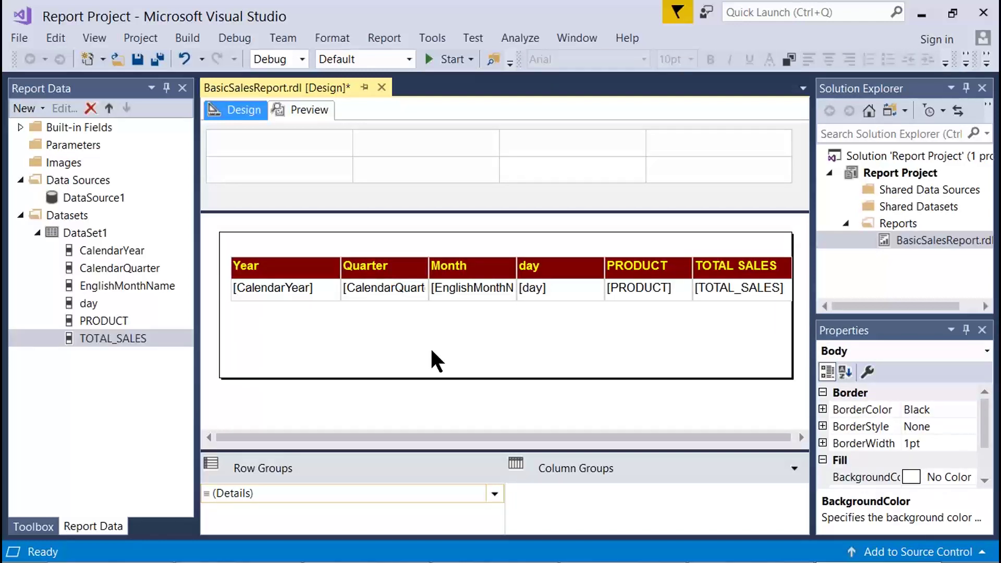
{"action": "key", "text": "Print"}
{"action": "left_click_drag", "start_coordinate": [3, 23], "coordinate": [836, 412]}
Select the whole sales table and move it down in the report body to leave space above it
{"action": "double_click", "coordinate": [288, 284]}
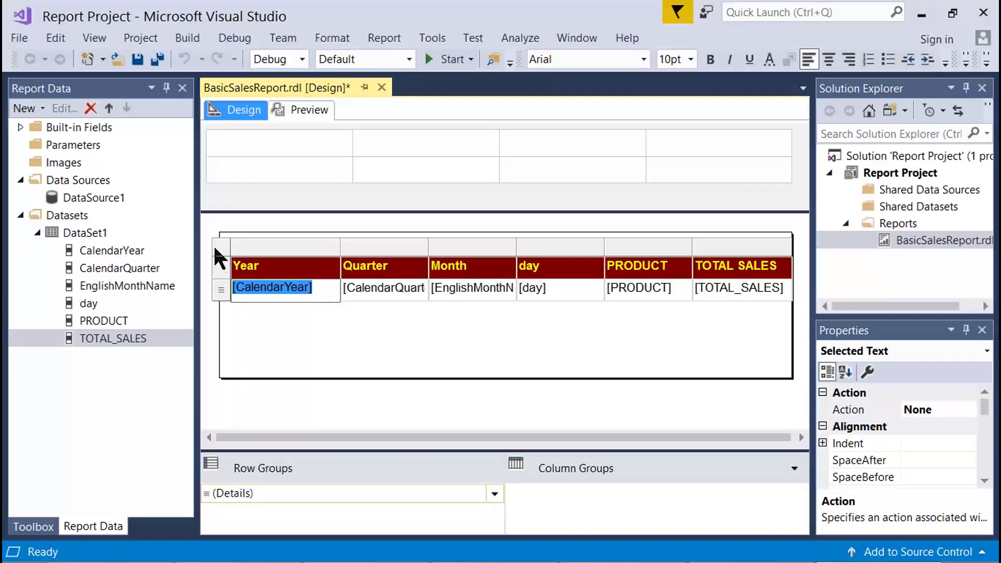
{"action": "left_click", "coordinate": [296, 369]}
{"action": "left_click", "coordinate": [329, 290]}
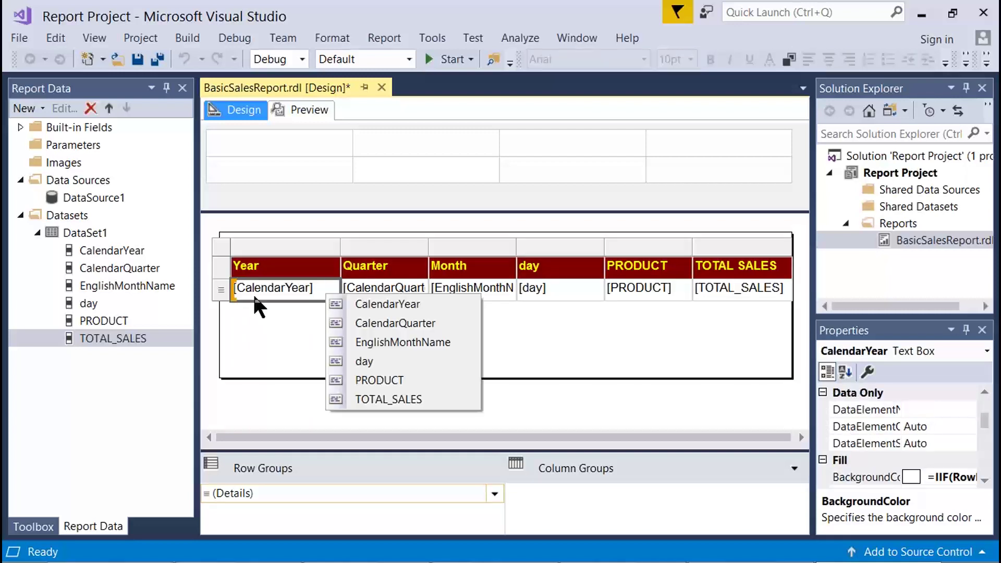
{"action": "left_click", "coordinate": [224, 251]}
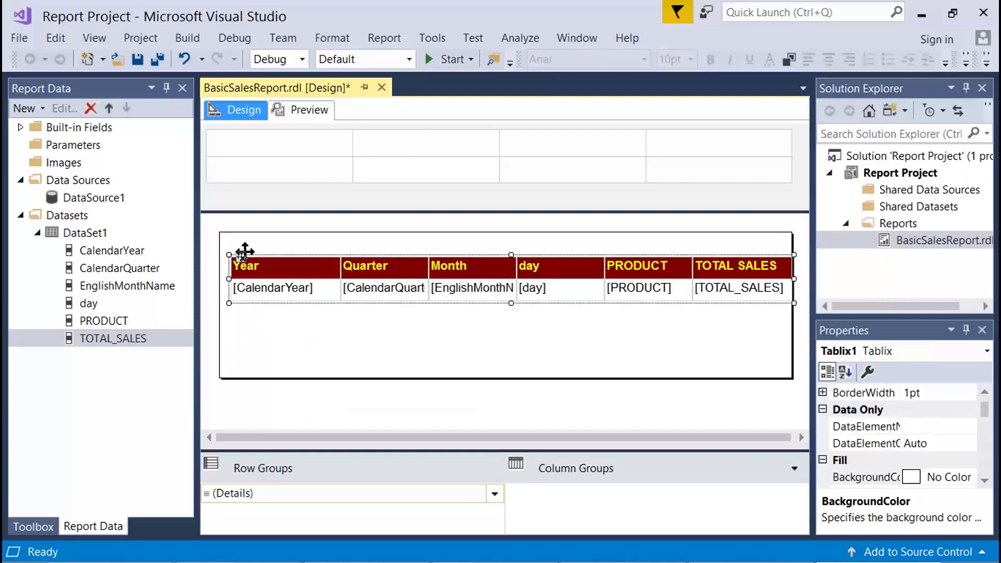
{"action": "left_click_drag", "start_coordinate": [238, 253], "coordinate": [240, 274]}
{"action": "left_click", "coordinate": [279, 260]}
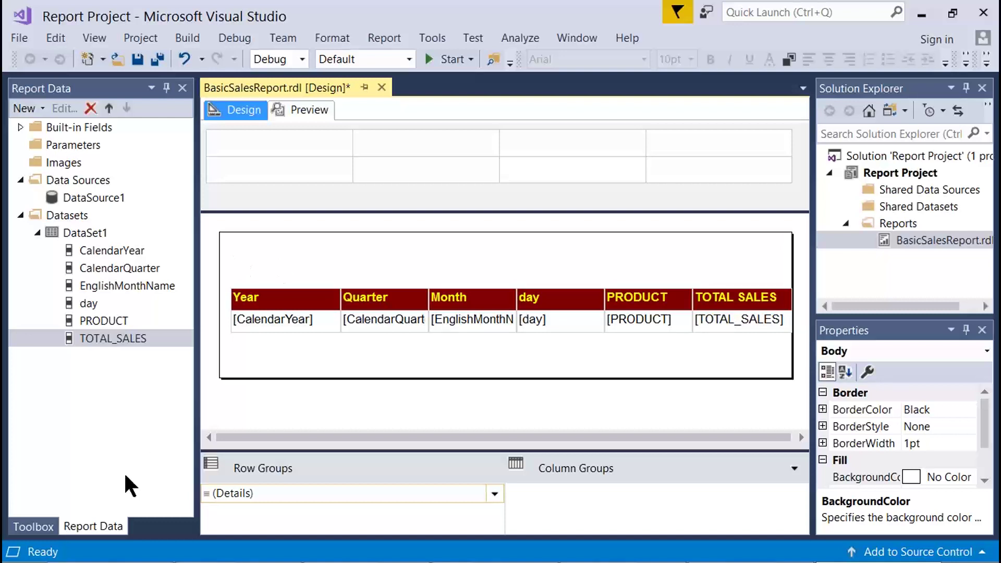
Add a text box above the sales table, widen it to about the end of the Quarter column, and screen-capture the design
{"action": "left_click", "coordinate": [34, 526]}
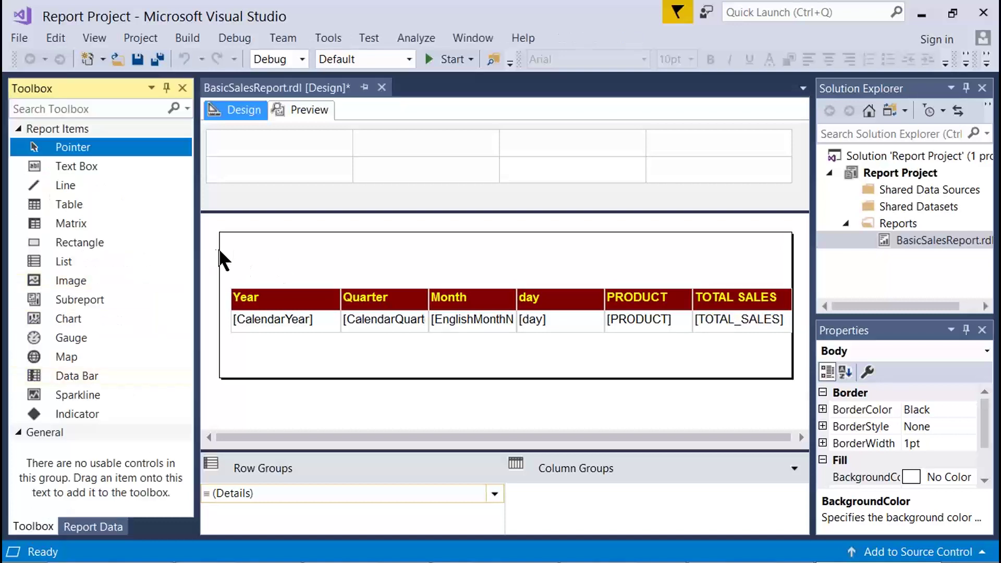
{"action": "left_click_drag", "start_coordinate": [78, 167], "coordinate": [234, 250]}
{"action": "left_click_drag", "start_coordinate": [329, 258], "coordinate": [423, 255]}
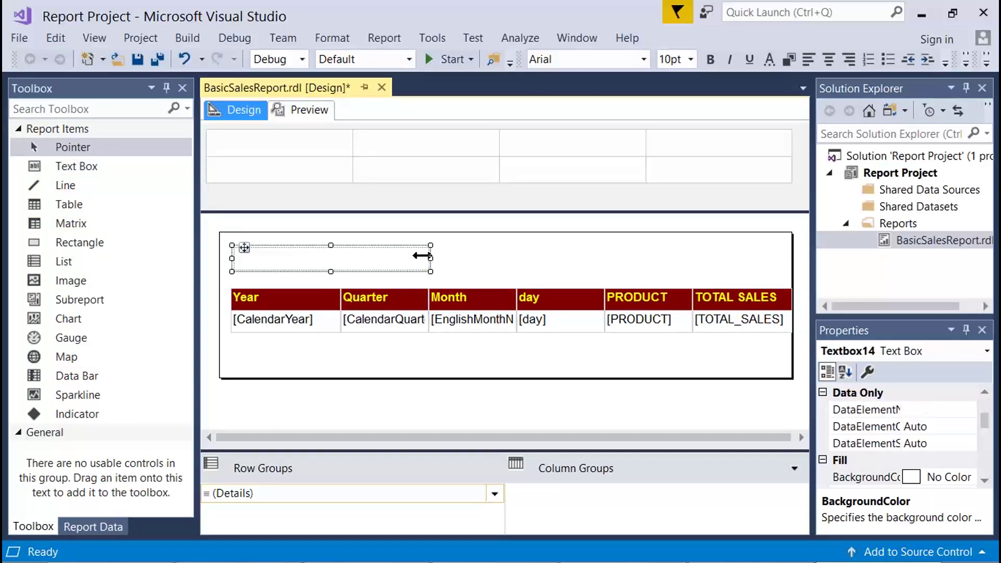
{"action": "left_click_drag", "start_coordinate": [4, 51], "coordinate": [955, 486]}
{"action": "left_click", "coordinate": [508, 255]}
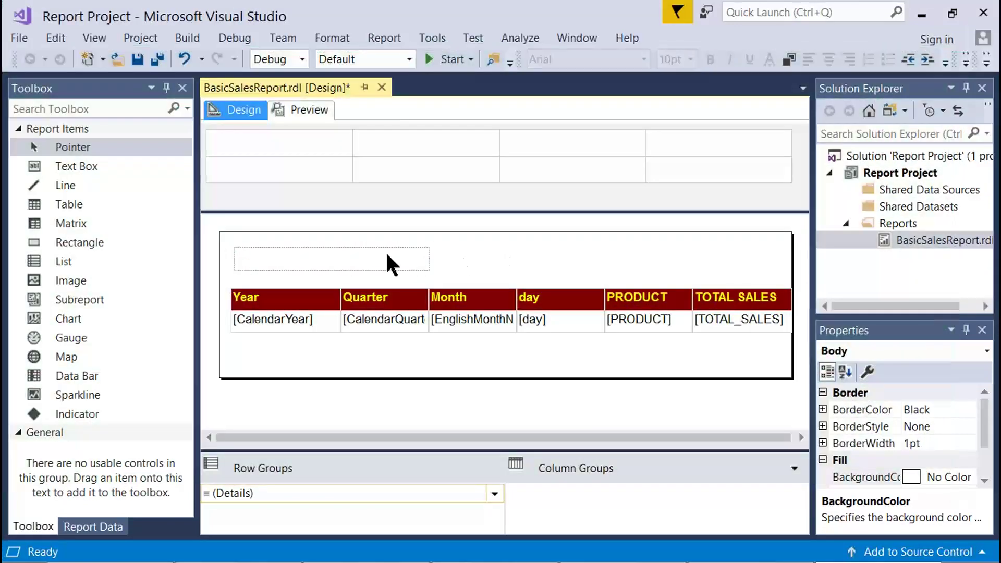
Screen-capture the new text box's context options with Expression highlighted
{"action": "right_click", "coordinate": [389, 255]}
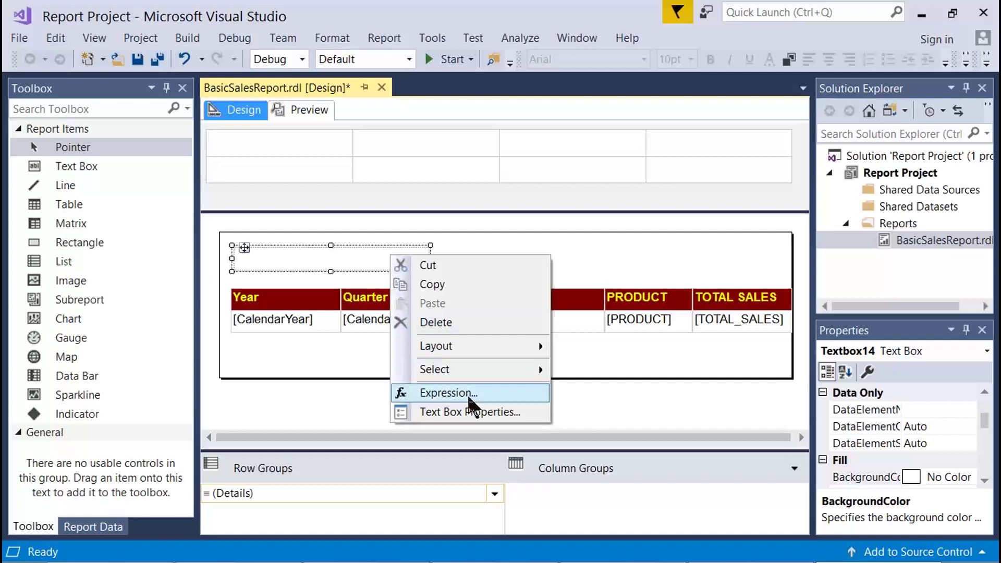
{"action": "key", "text": "Print"}
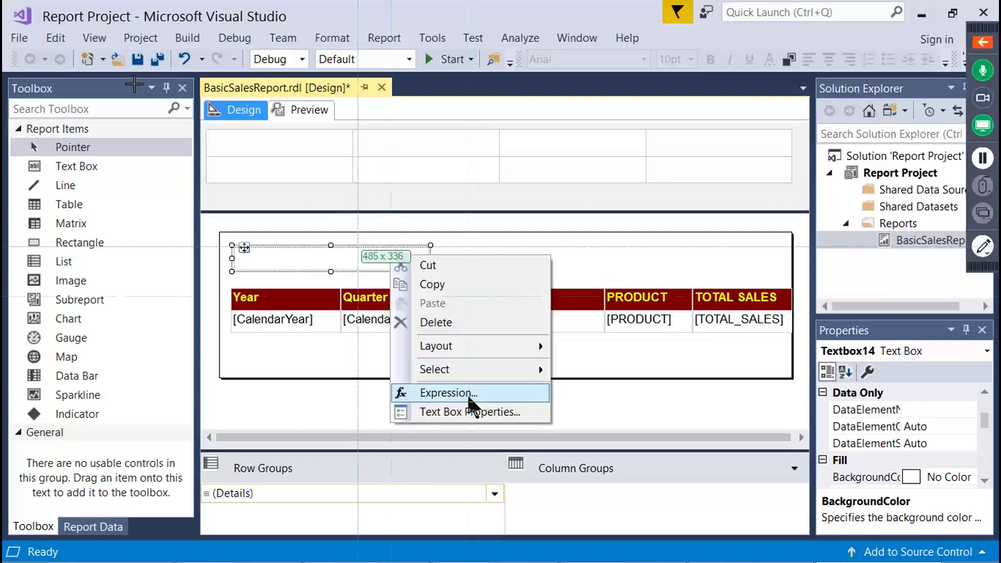
{"action": "left_click_drag", "start_coordinate": [520, 369], "coordinate": [688, 521]}
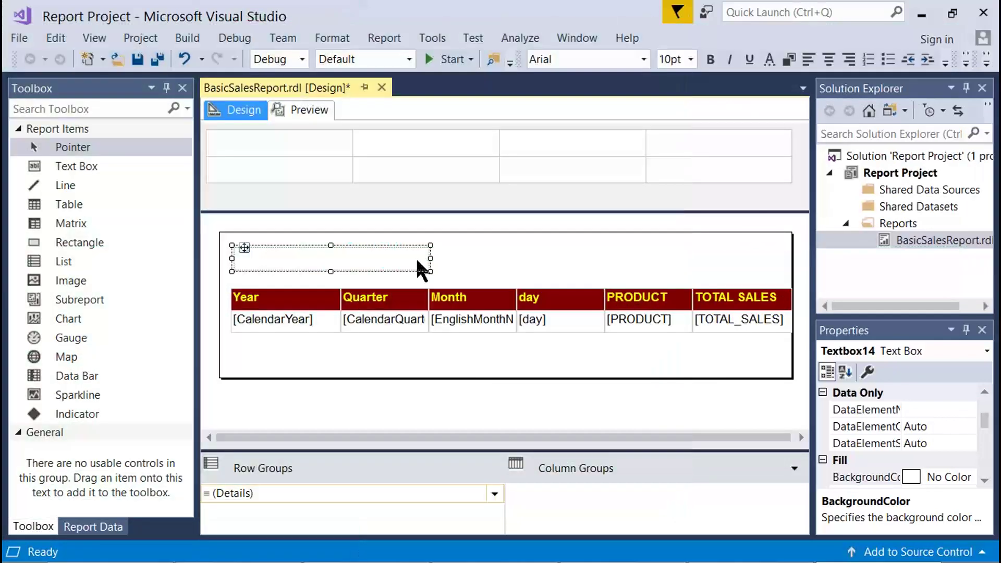
Set the text box's expression to the built-in field ExecutionTime, screen-capturing the expression before applying it
{"action": "right_click", "coordinate": [409, 252]}
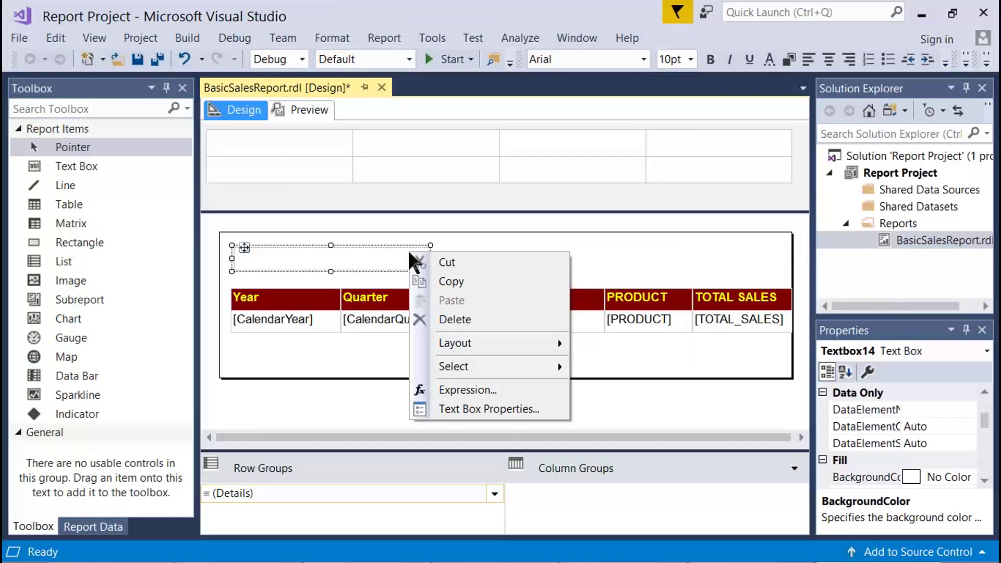
{"action": "left_click", "coordinate": [491, 394]}
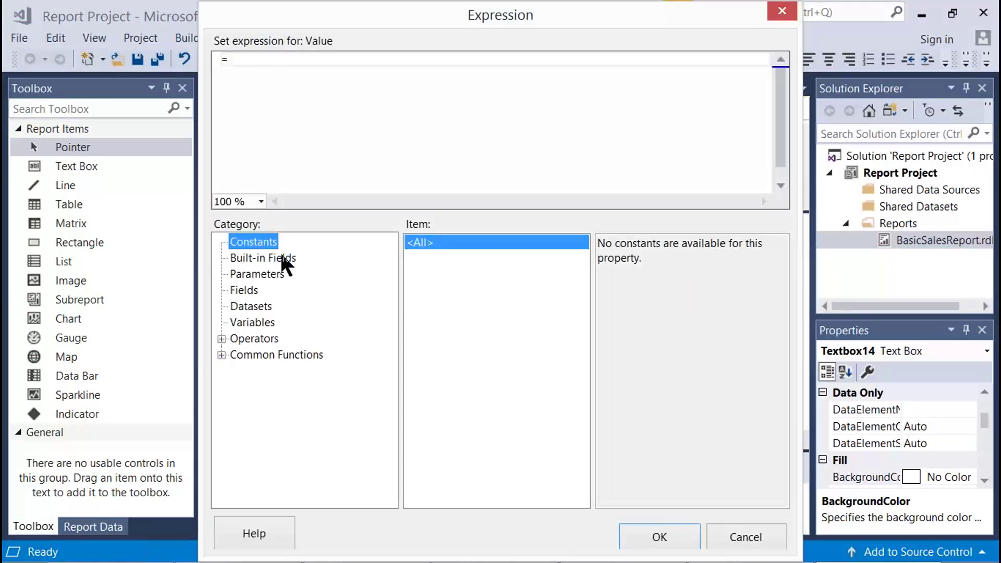
{"action": "left_click", "coordinate": [283, 256]}
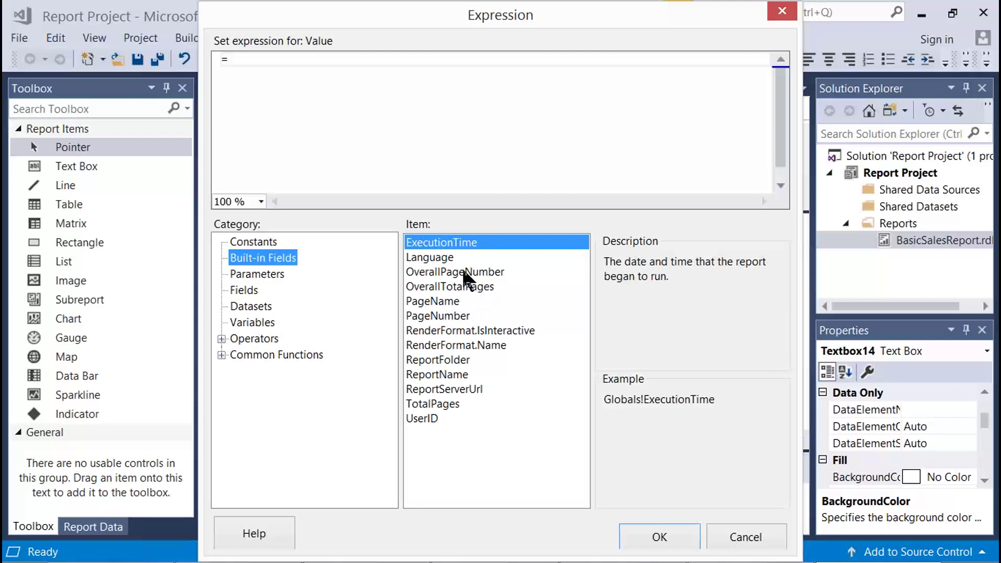
{"action": "double_click", "coordinate": [453, 253]}
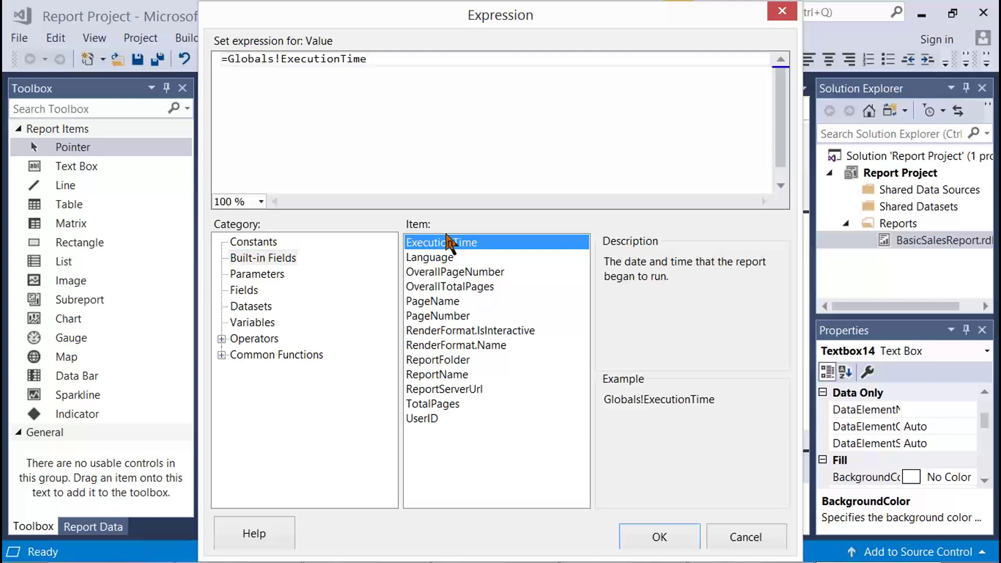
{"action": "left_click_drag", "start_coordinate": [211, 34], "coordinate": [793, 561]}
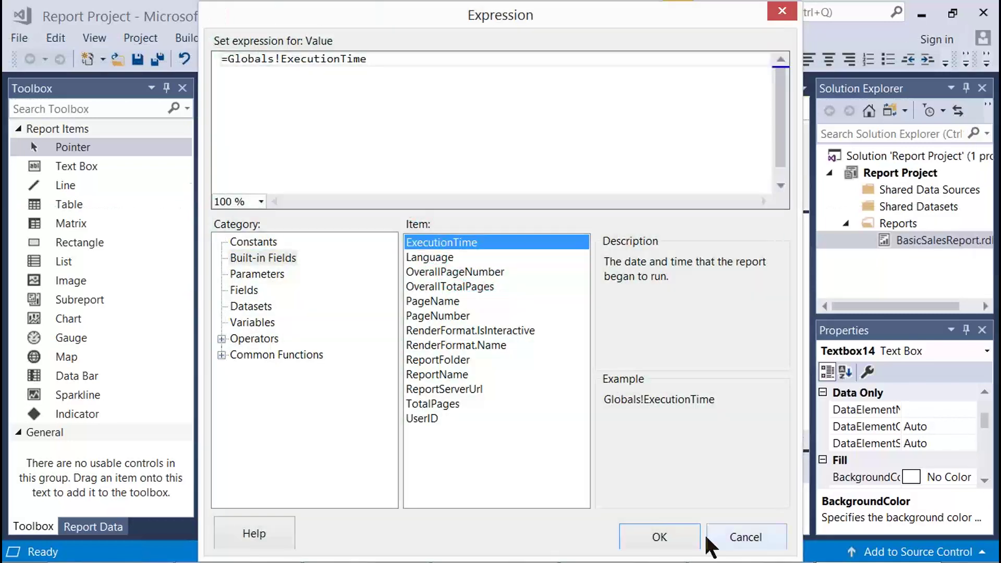
{"action": "left_click", "coordinate": [668, 536]}
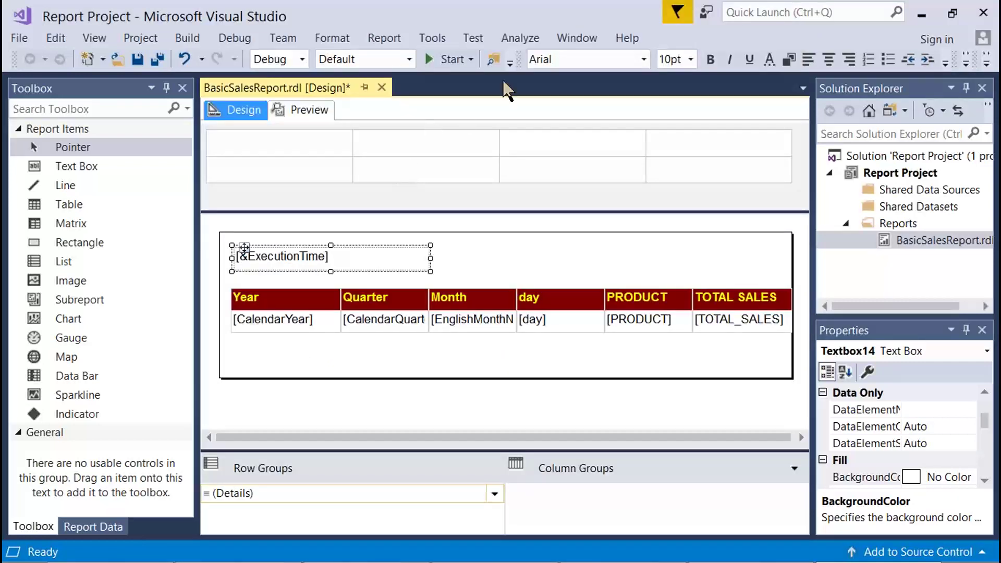
Set the execution time text box's background color to blue, screen-capturing the color choice before applying it
{"action": "left_click", "coordinate": [790, 62]}
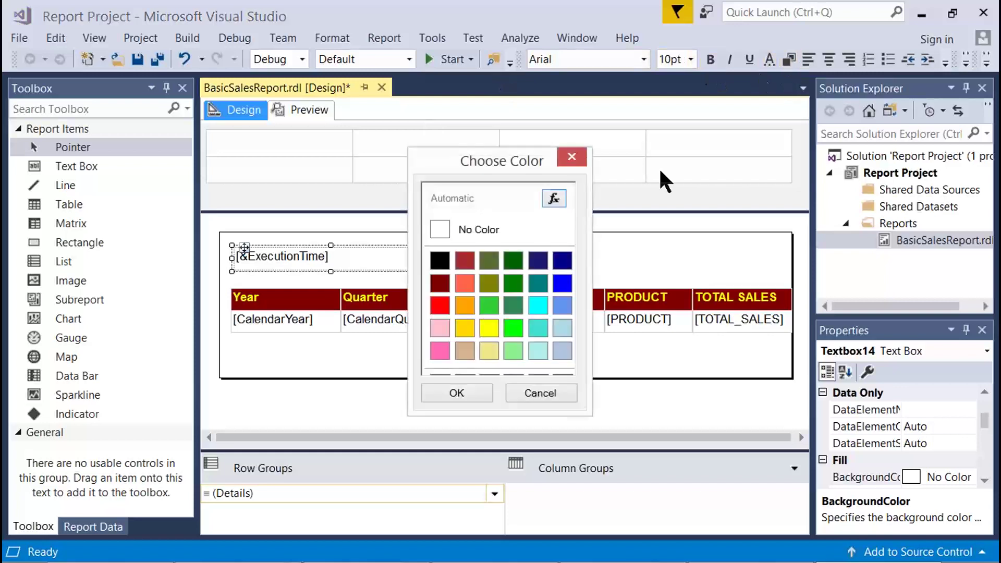
{"action": "left_click", "coordinate": [561, 283]}
{"action": "key", "text": "Print"}
{"action": "left_click_drag", "start_coordinate": [109, 19], "coordinate": [934, 522]}
{"action": "key", "text": "Escape"}
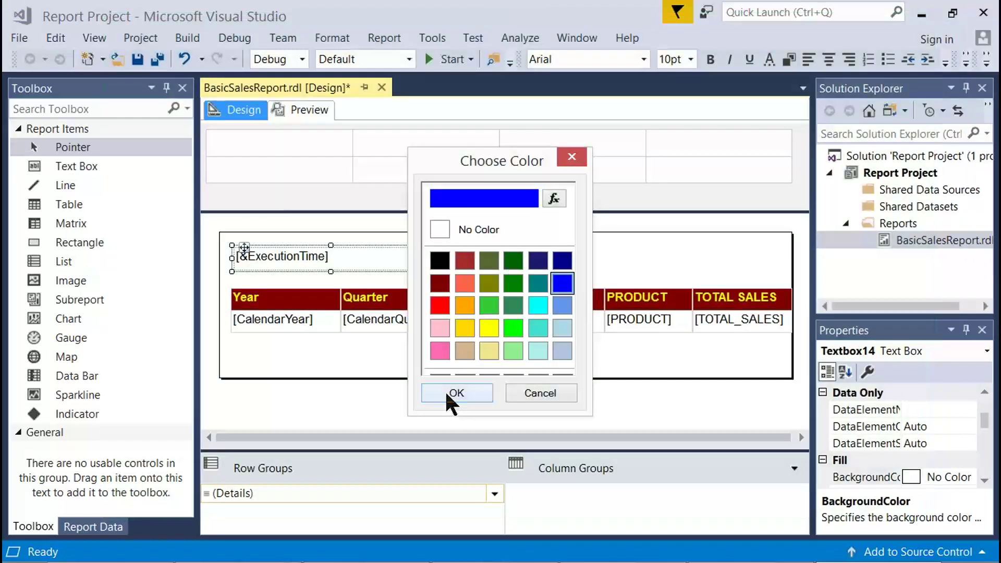
{"action": "left_click", "coordinate": [456, 393]}
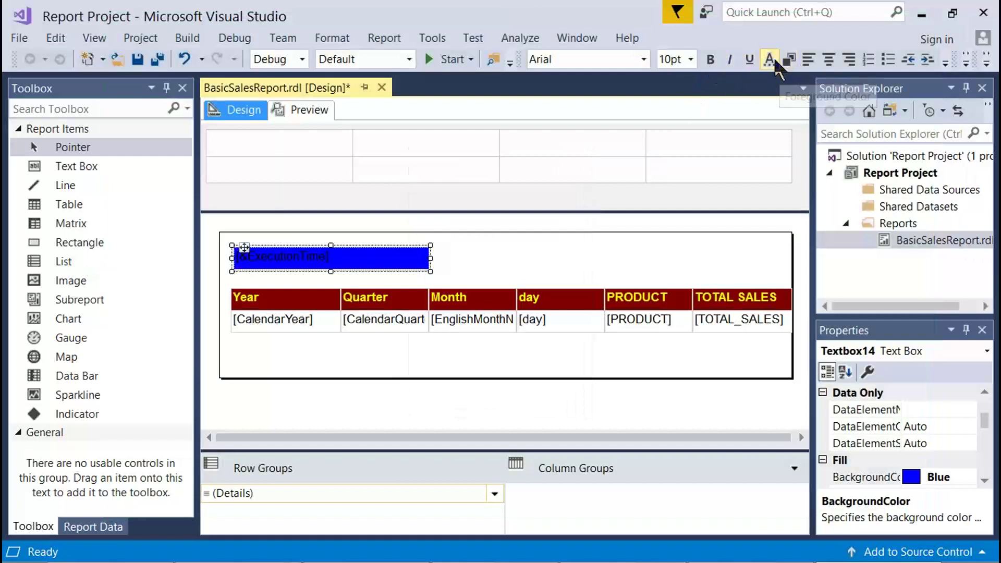
Set the execution time text box's foreground color to yellow, capturing the color choice before applying it
{"action": "left_click", "coordinate": [770, 62]}
{"action": "left_click", "coordinate": [489, 328]}
{"action": "key", "text": "Print"}
{"action": "key", "text": "Escape"}
{"action": "left_click", "coordinate": [456, 393]}
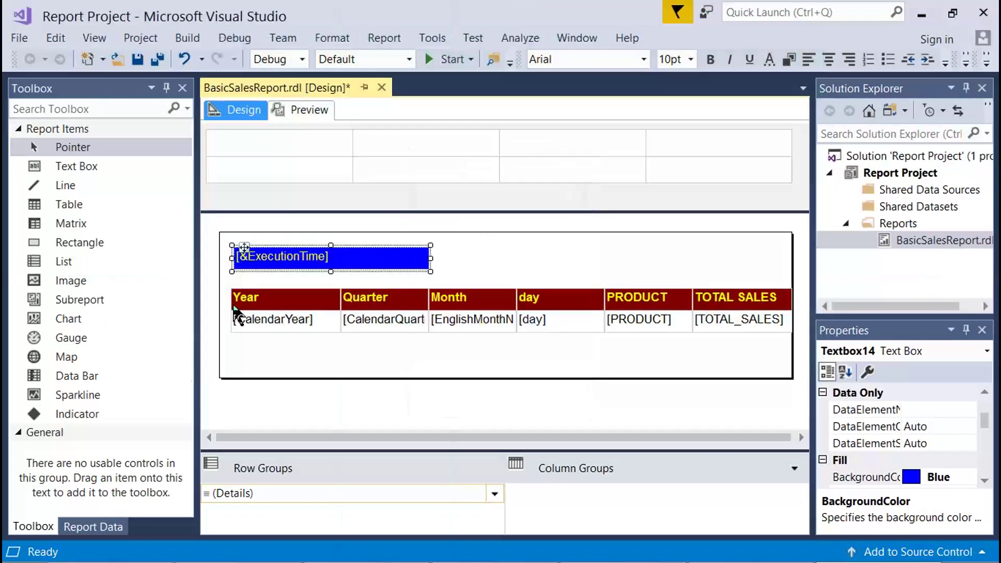
Make the execution time text bold and set its font size to 12pt
{"action": "left_click", "coordinate": [710, 59]}
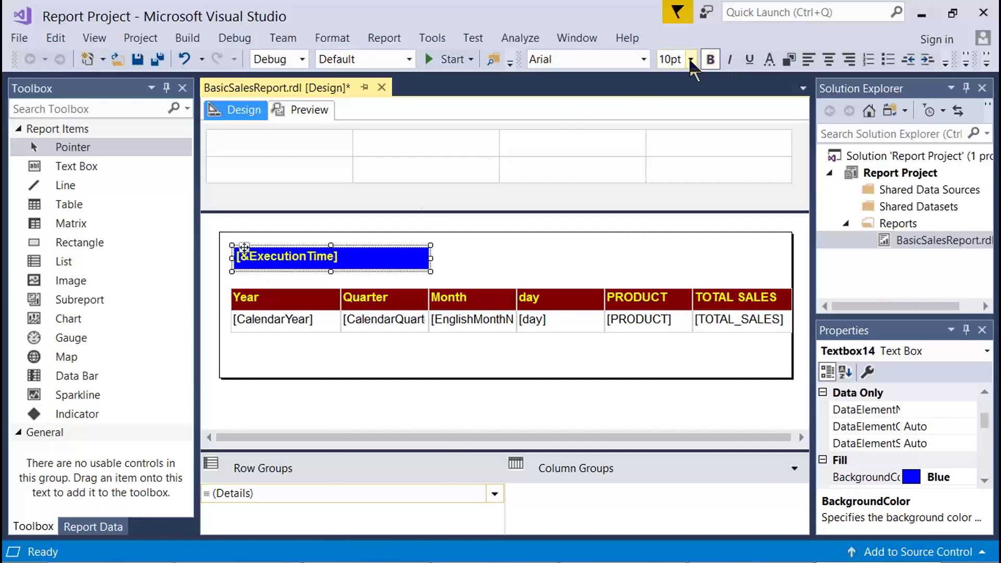
{"action": "left_click", "coordinate": [691, 60]}
{"action": "left_click", "coordinate": [679, 116]}
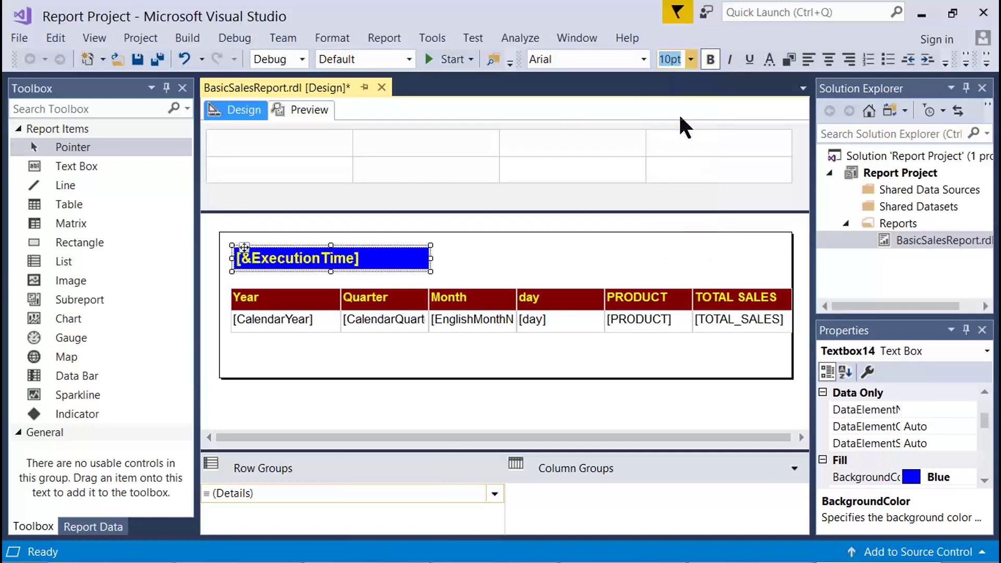
{"action": "left_click", "coordinate": [494, 267]}
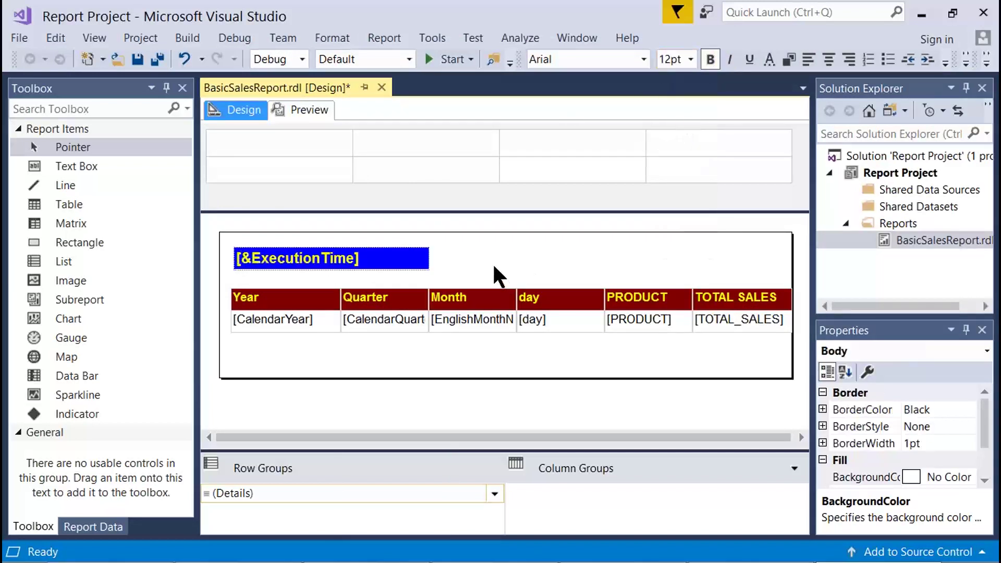
Review the text box's expression and the available built-in fields, closing the expression editor without changes
{"action": "right_click", "coordinate": [407, 266]}
{"action": "left_click", "coordinate": [481, 406]}
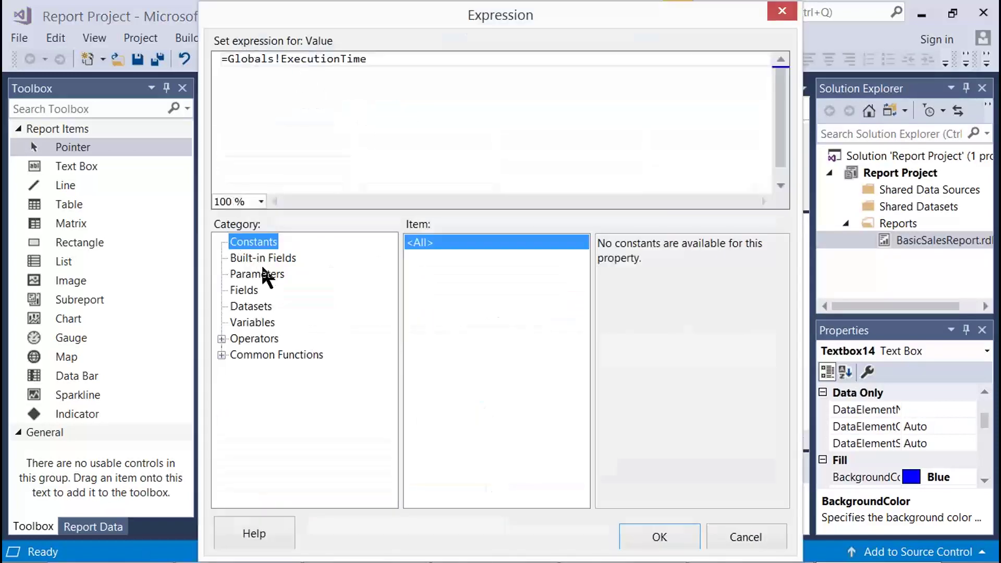
{"action": "left_click", "coordinate": [261, 258]}
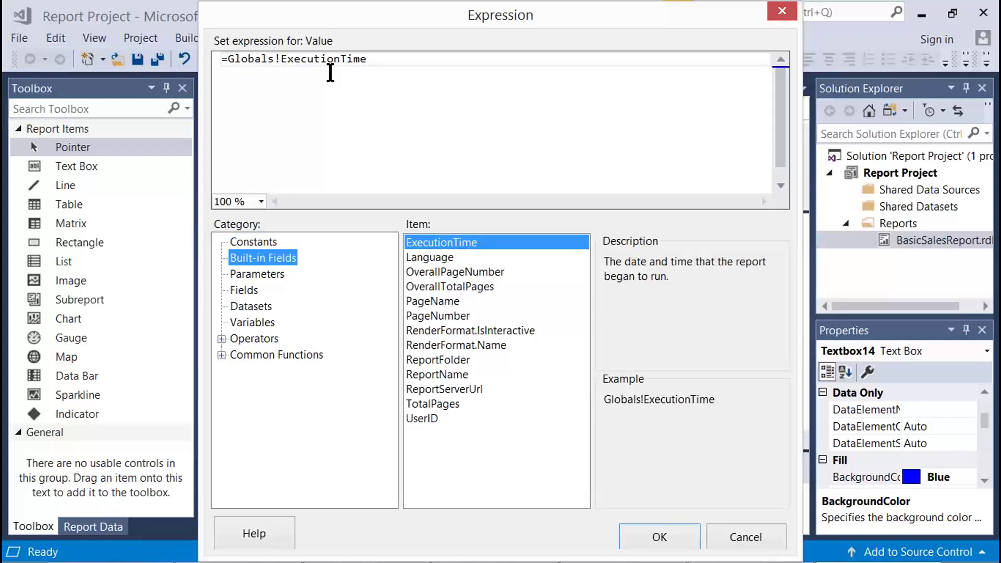
{"action": "left_click", "coordinate": [743, 537]}
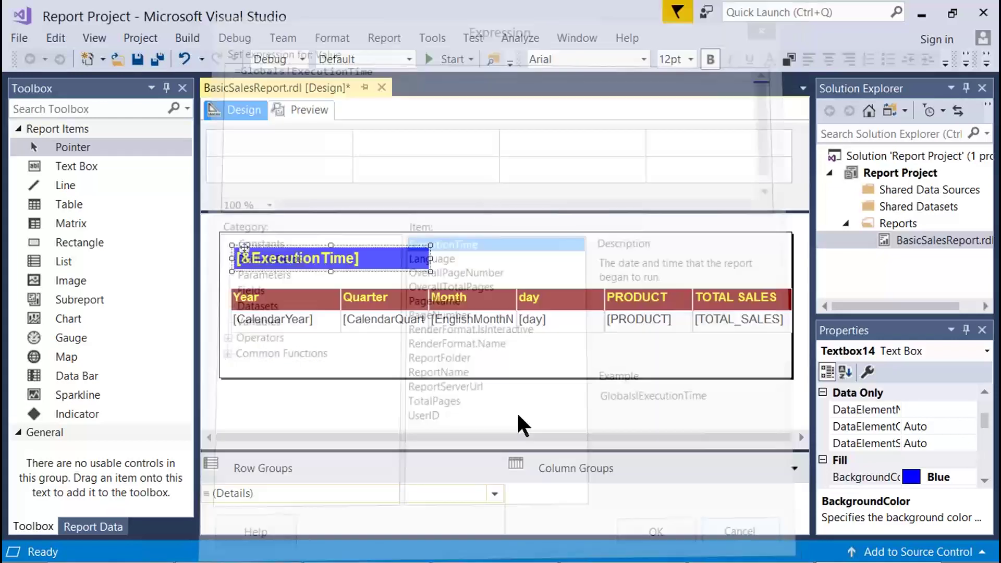
{"action": "left_click", "coordinate": [394, 357]}
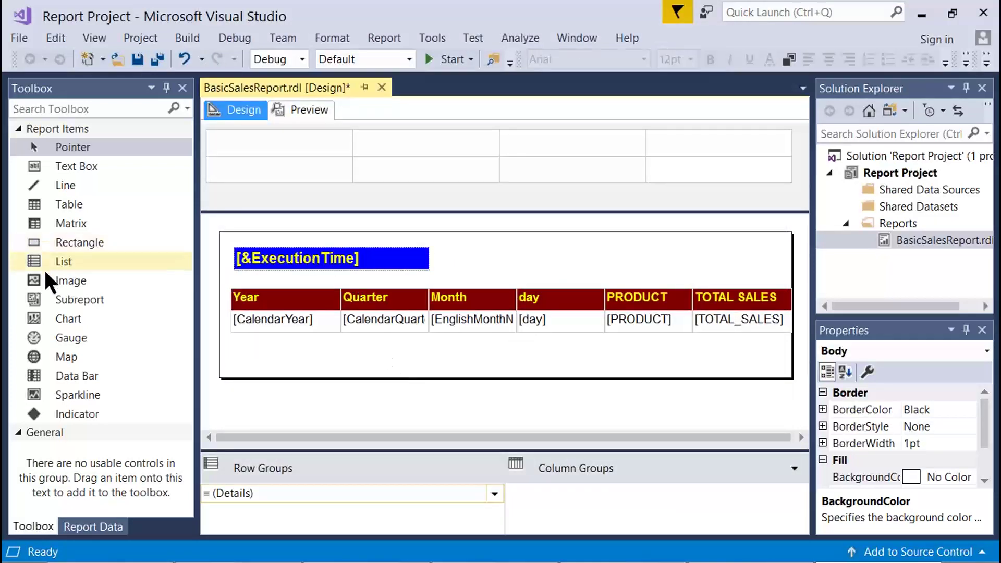
Insert an embedded image beside the execution time text box and browse the Desktop for all file types, screen-capturing the file type choice
{"action": "left_click", "coordinate": [67, 278]}
{"action": "left_click_drag", "start_coordinate": [61, 285], "coordinate": [659, 245]}
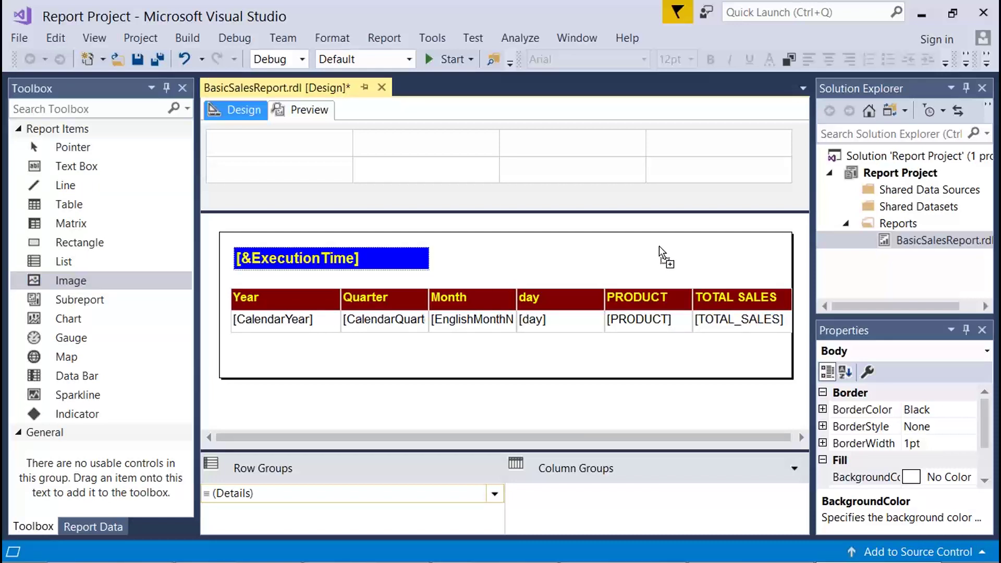
{"action": "left_click_drag", "start_coordinate": [521, 254], "coordinate": [511, 254]}
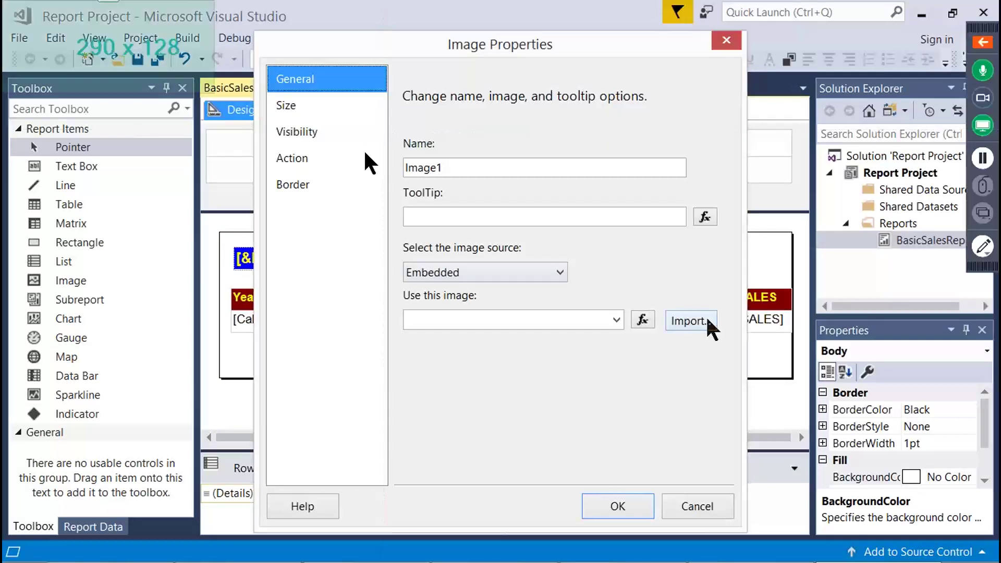
{"action": "left_click", "coordinate": [681, 321]}
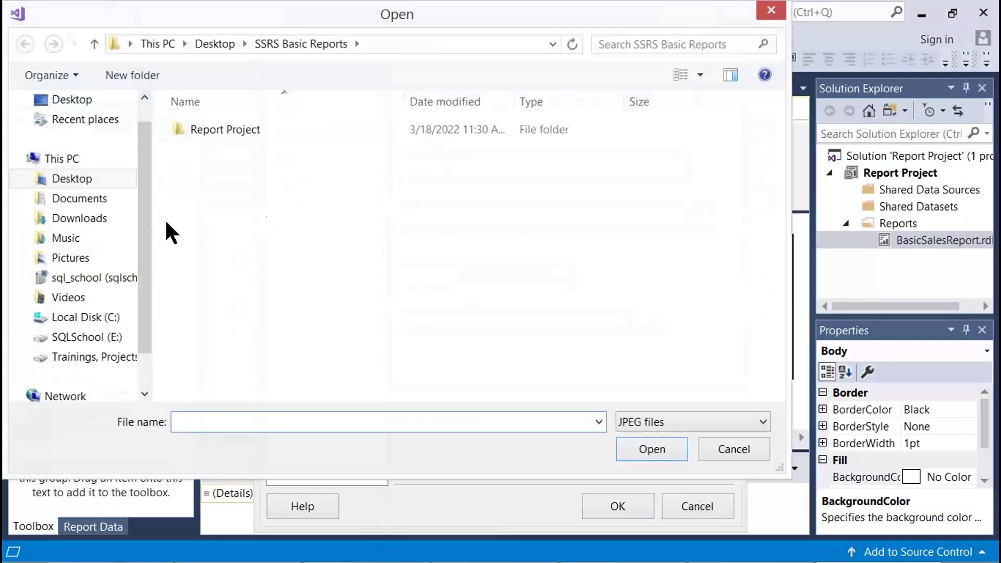
{"action": "left_click", "coordinate": [73, 179]}
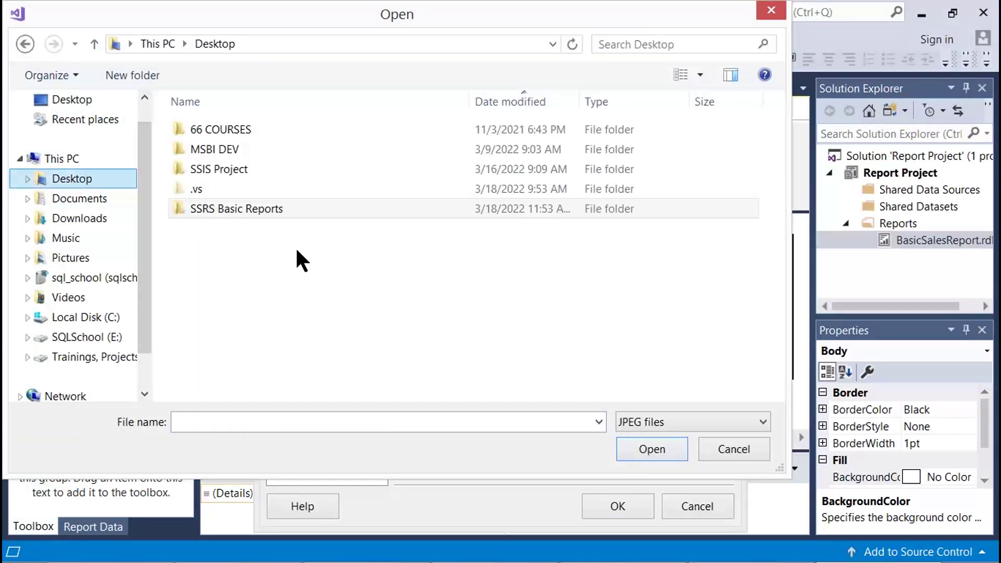
{"action": "left_click", "coordinate": [653, 420]}
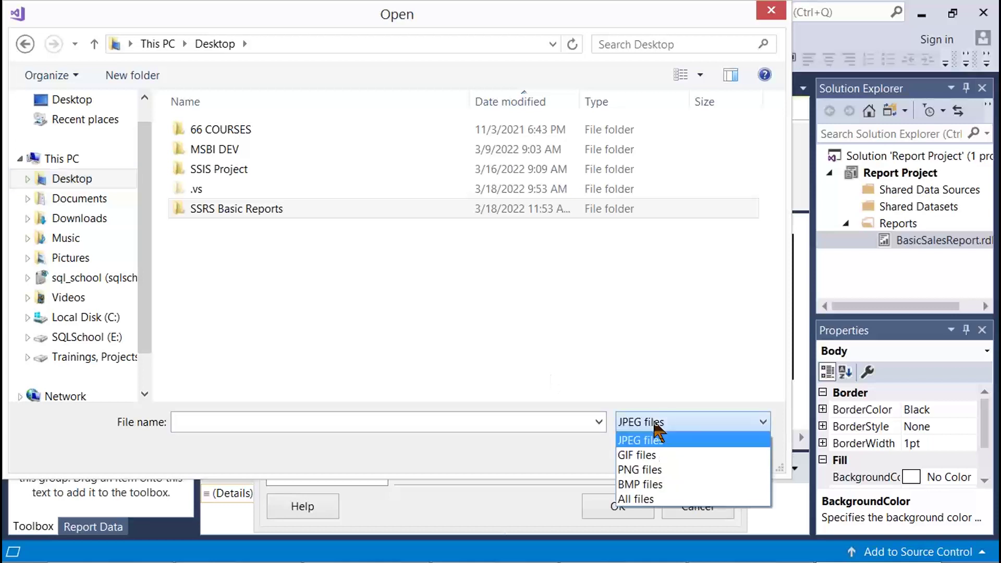
{"action": "key", "text": "Print"}
{"action": "left_click_drag", "start_coordinate": [51, 336], "coordinate": [744, 509]}
{"action": "left_click", "coordinate": [651, 498]}
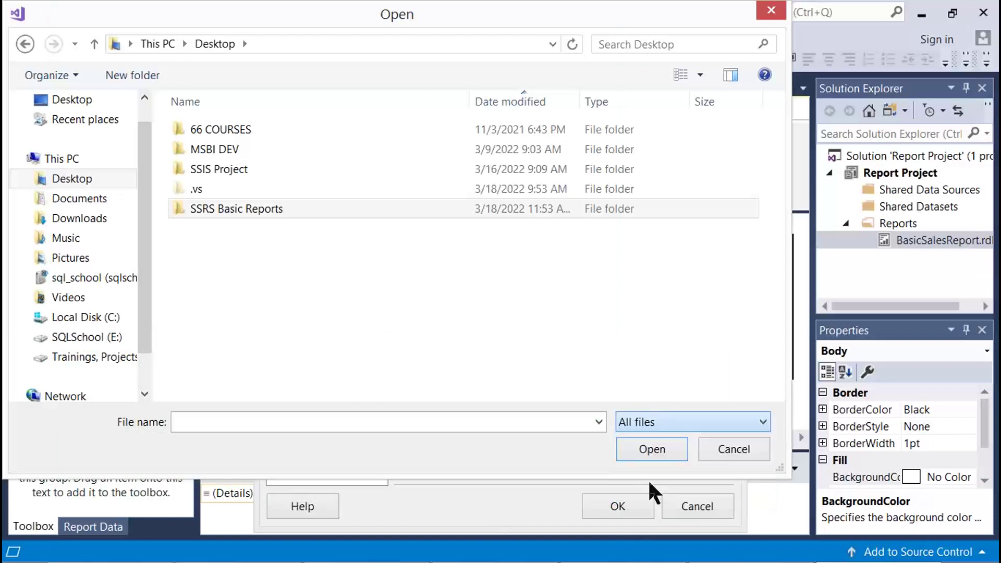
Import Microsoft_Courses as the embedded image and apply the image properties, screen-capturing the file selection and the properties dialog
{"action": "left_click", "coordinate": [267, 346]}
{"action": "scroll", "coordinate": [266, 346], "scroll_direction": "down", "scroll_amount": 2}
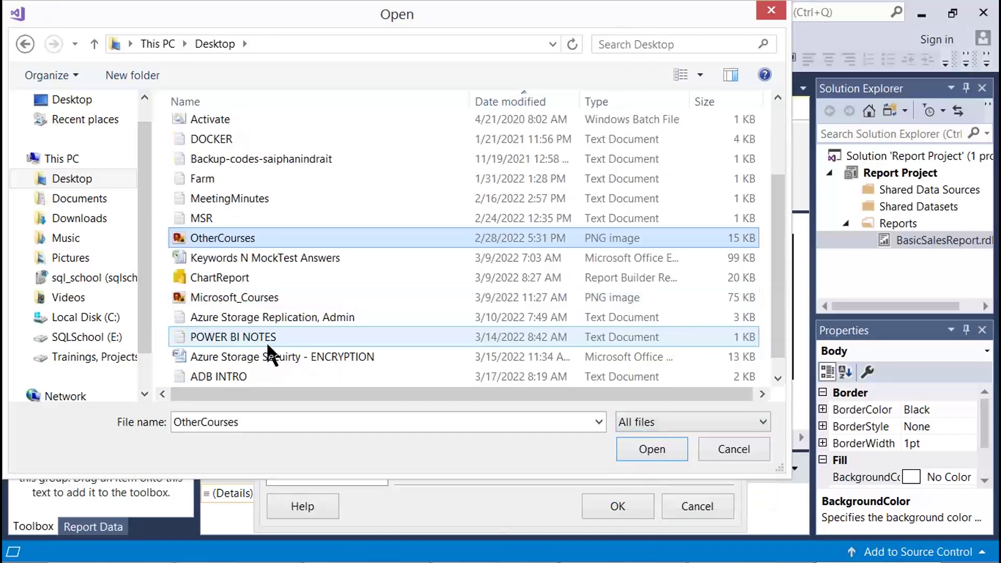
{"action": "left_click", "coordinate": [244, 298]}
{"action": "key", "text": "Print"}
{"action": "left_click_drag", "start_coordinate": [140, 285], "coordinate": [670, 479]}
{"action": "left_click", "coordinate": [640, 448]}
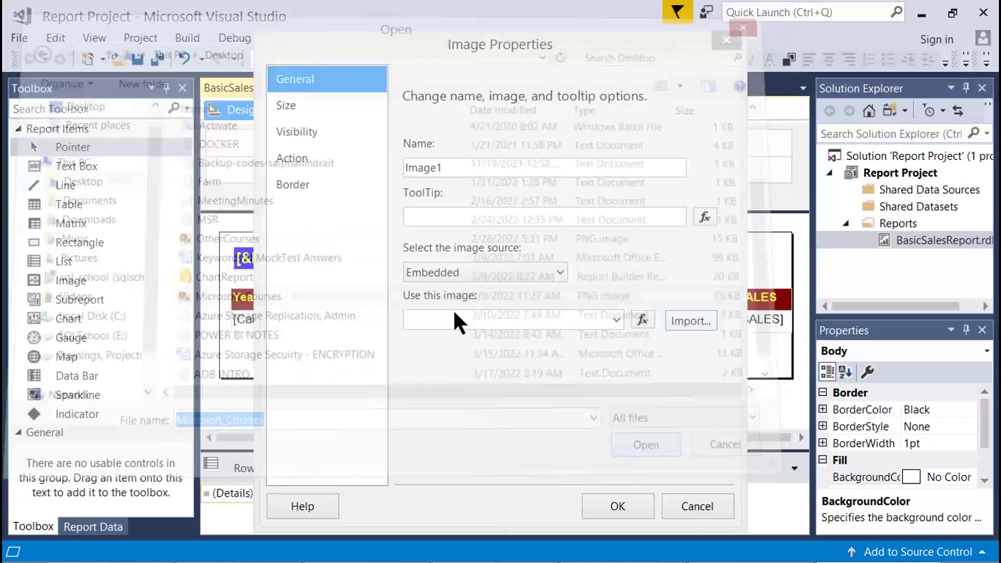
{"action": "key", "text": "Print"}
{"action": "left_click_drag", "start_coordinate": [253, 164], "coordinate": [731, 511]}
{"action": "left_click", "coordinate": [618, 505]}
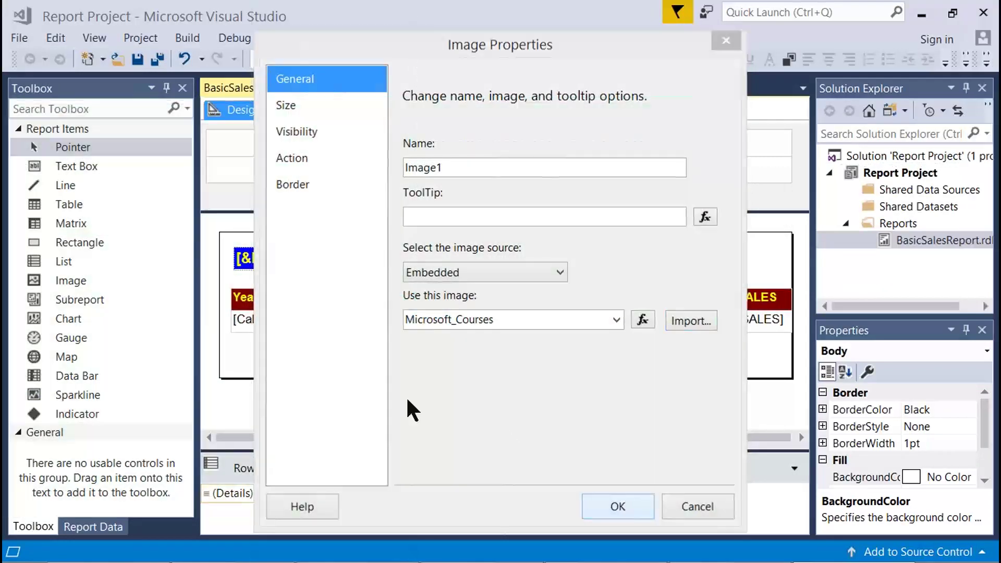
Reposition and enlarge the image so it starts at the report body's upper edge, above the day column
{"action": "left_click_drag", "start_coordinate": [574, 248], "coordinate": [613, 243]}
{"action": "left_click_drag", "start_coordinate": [614, 301], "coordinate": [625, 301]}
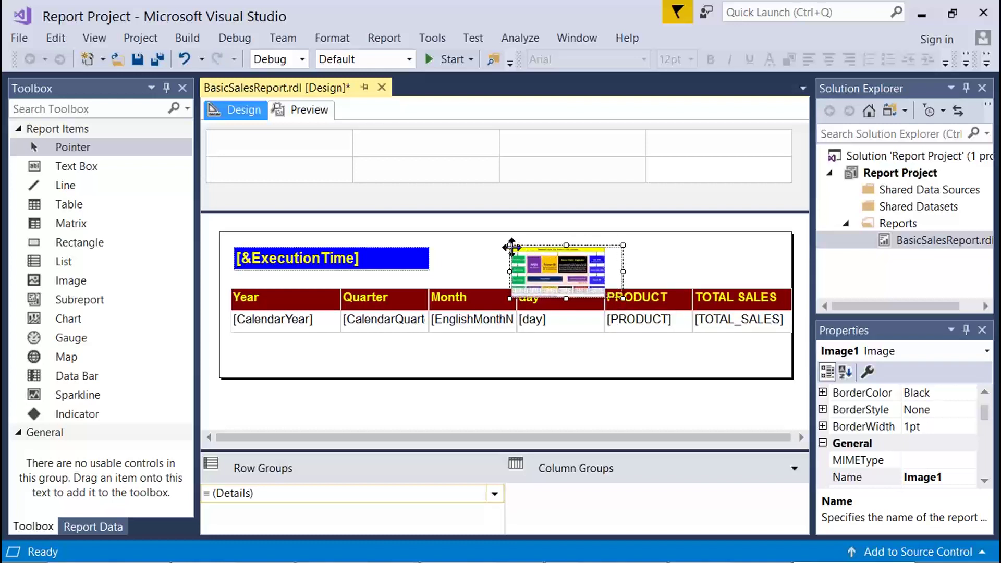
{"action": "left_click_drag", "start_coordinate": [506, 242], "coordinate": [502, 234]}
{"action": "left_click", "coordinate": [671, 279]}
Move the execution time text box to the other side of the image and narrow it to end at the table's right edge
{"action": "left_click", "coordinate": [241, 261]}
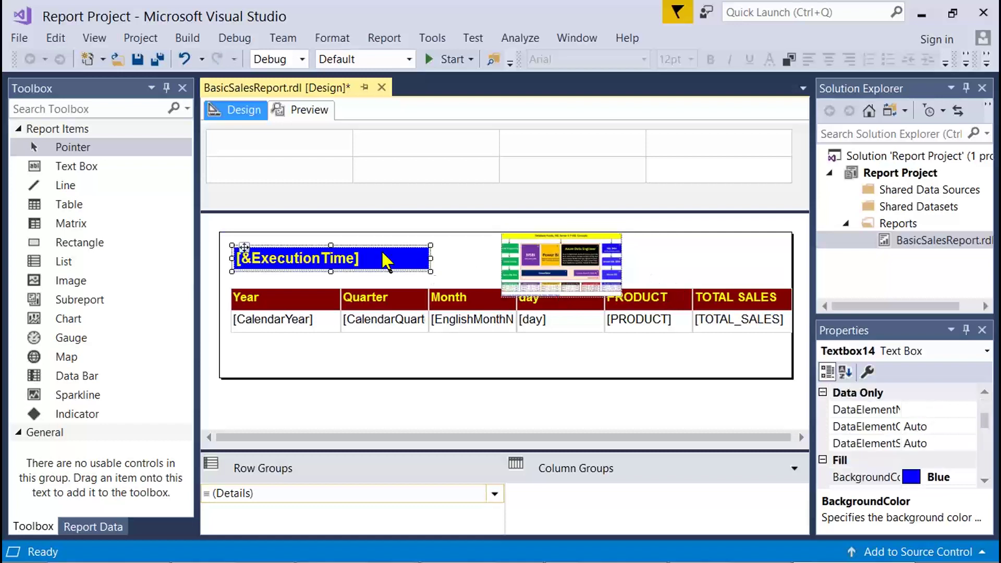
{"action": "left_click_drag", "start_coordinate": [243, 249], "coordinate": [647, 245]}
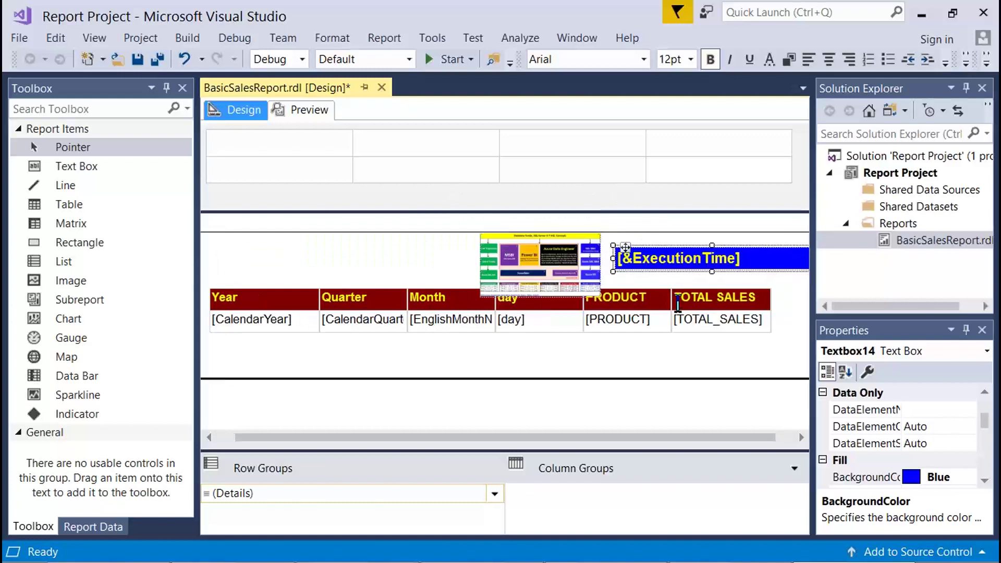
{"action": "left_click_drag", "start_coordinate": [648, 438], "coordinate": [710, 438]}
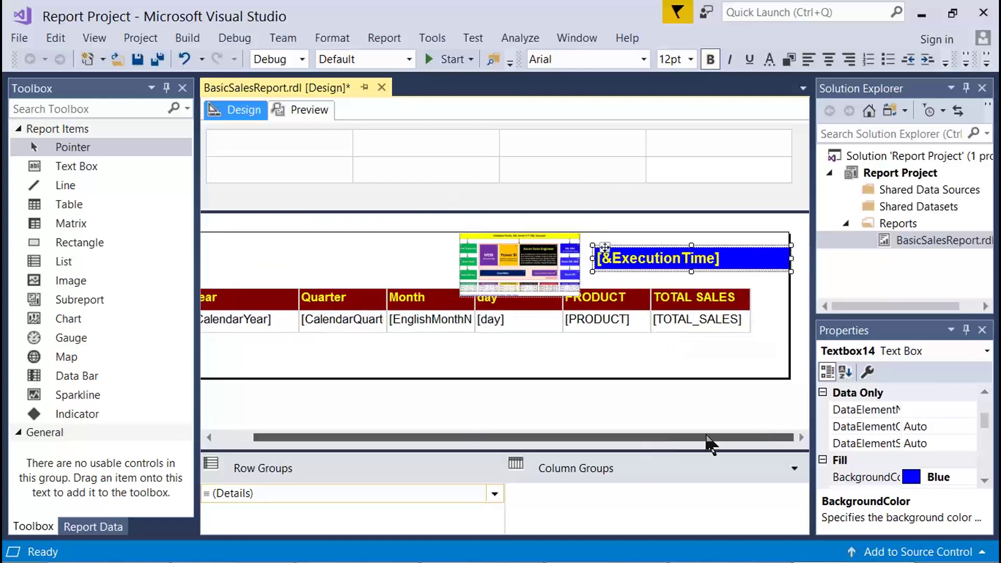
{"action": "left_click_drag", "start_coordinate": [786, 264], "coordinate": [734, 259]}
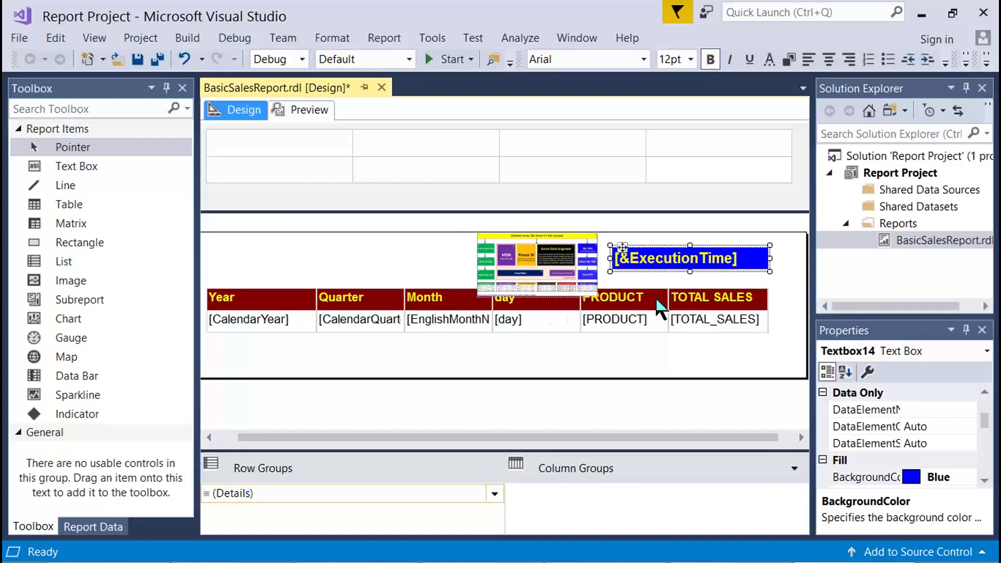
{"action": "left_click", "coordinate": [794, 267]}
{"action": "left_click_drag", "start_coordinate": [556, 438], "coordinate": [432, 432]}
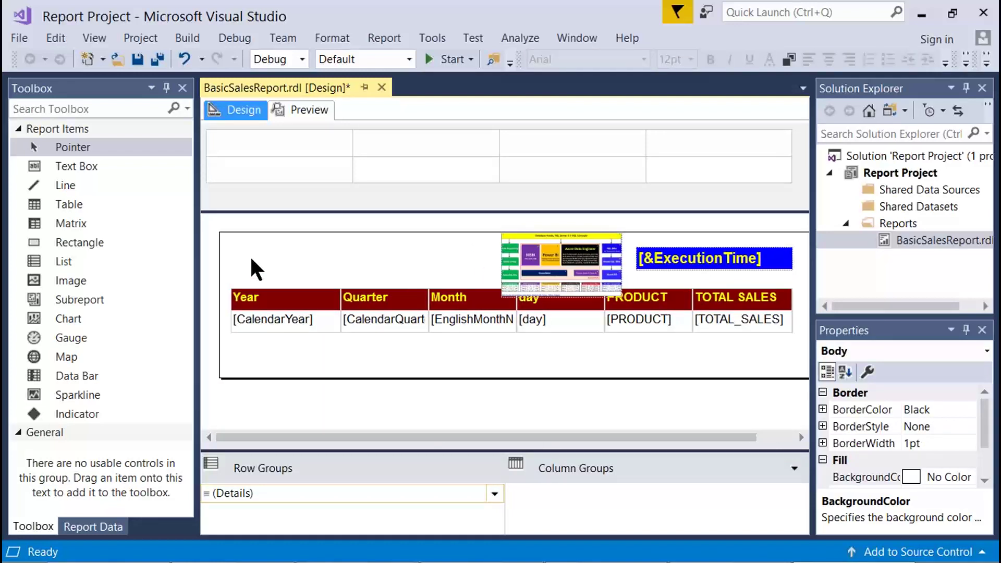
Add a text box above the table's Year column and open its expression for editing
{"action": "left_click_drag", "start_coordinate": [69, 167], "coordinate": [233, 245]}
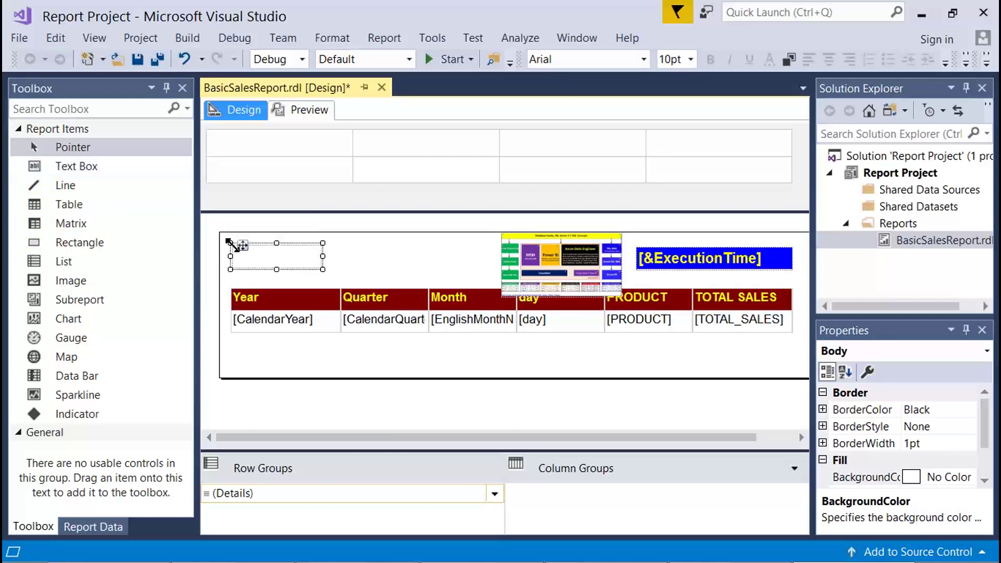
{"action": "right_click", "coordinate": [290, 253]}
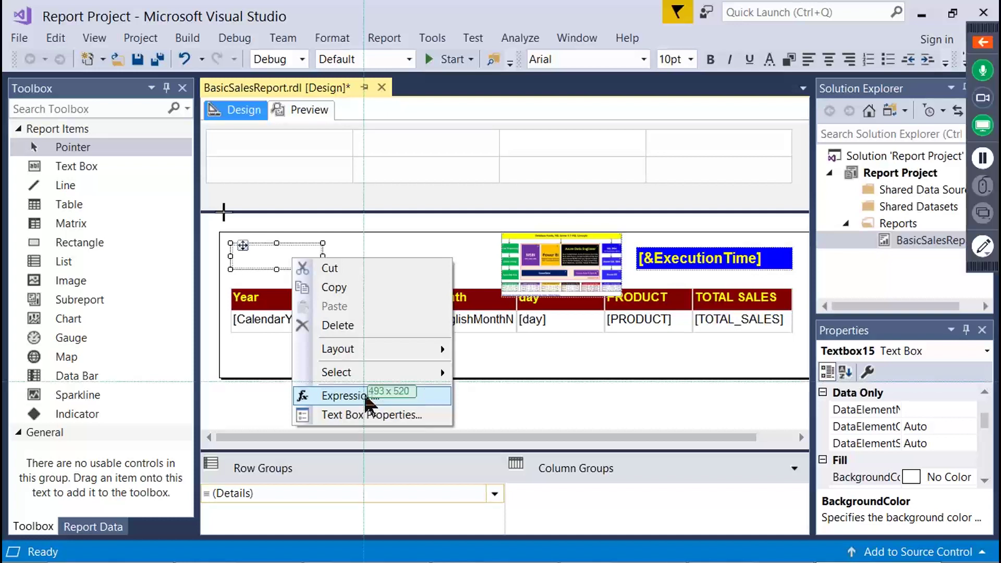
{"action": "key", "text": "Escape"}
{"action": "right_click", "coordinate": [311, 258]}
{"action": "left_click", "coordinate": [390, 397]}
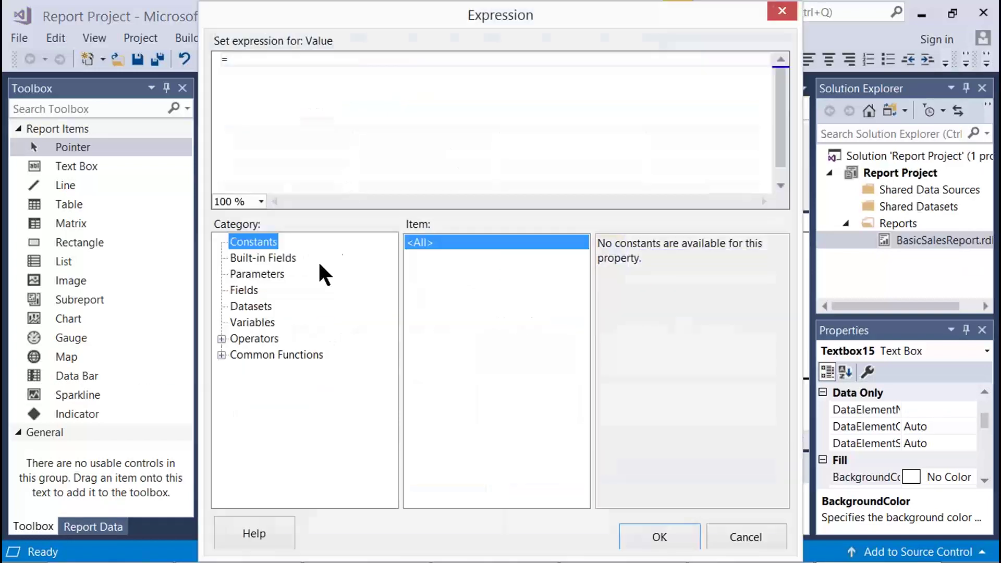
Set the new text box's expression to the built-in field ReportName, screen-capturing the expression before applying it
{"action": "left_click", "coordinate": [282, 258]}
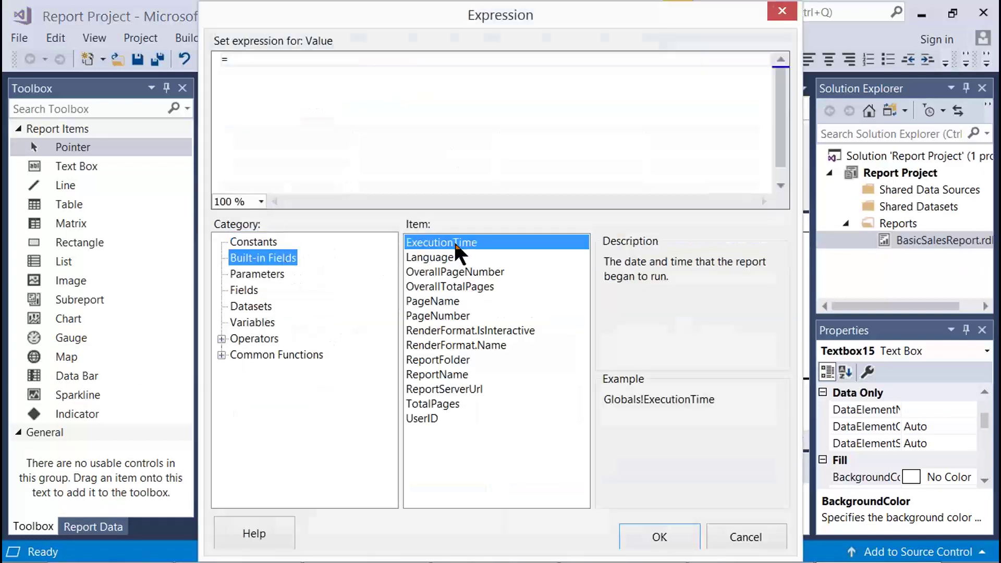
{"action": "left_click", "coordinate": [464, 373]}
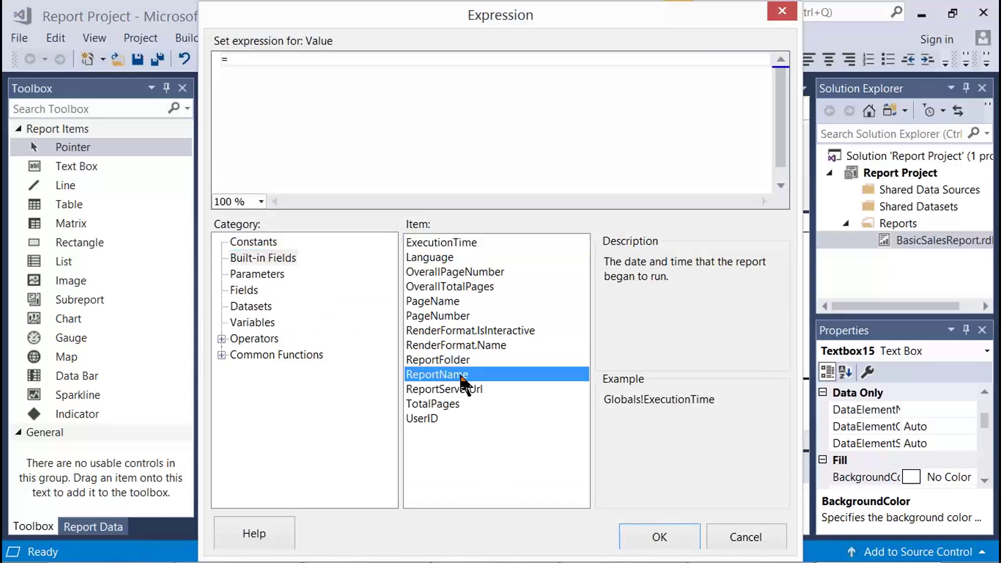
{"action": "double_click", "coordinate": [480, 375]}
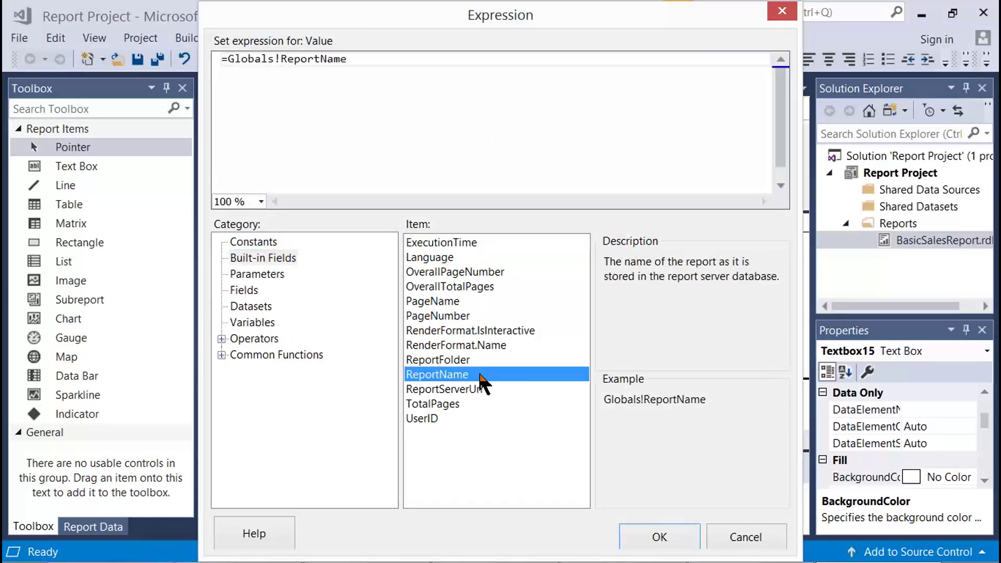
{"action": "key", "text": "Print"}
{"action": "left_click_drag", "start_coordinate": [199, 25], "coordinate": [773, 553]}
{"action": "left_click", "coordinate": [657, 541]}
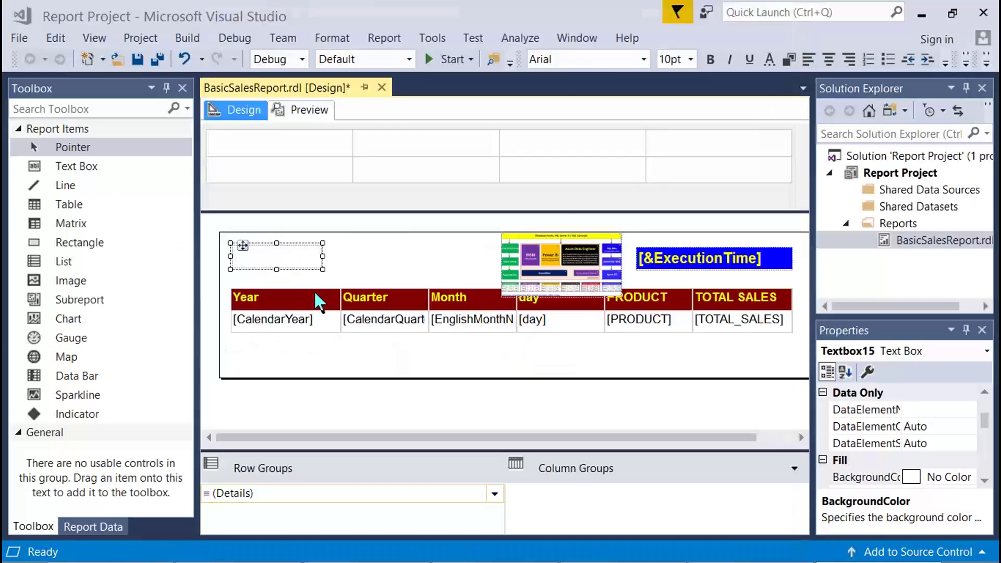
Widen the report name text box to the end of the Quarter column and set its background color to blue
{"action": "left_click_drag", "start_coordinate": [329, 256], "coordinate": [430, 255]}
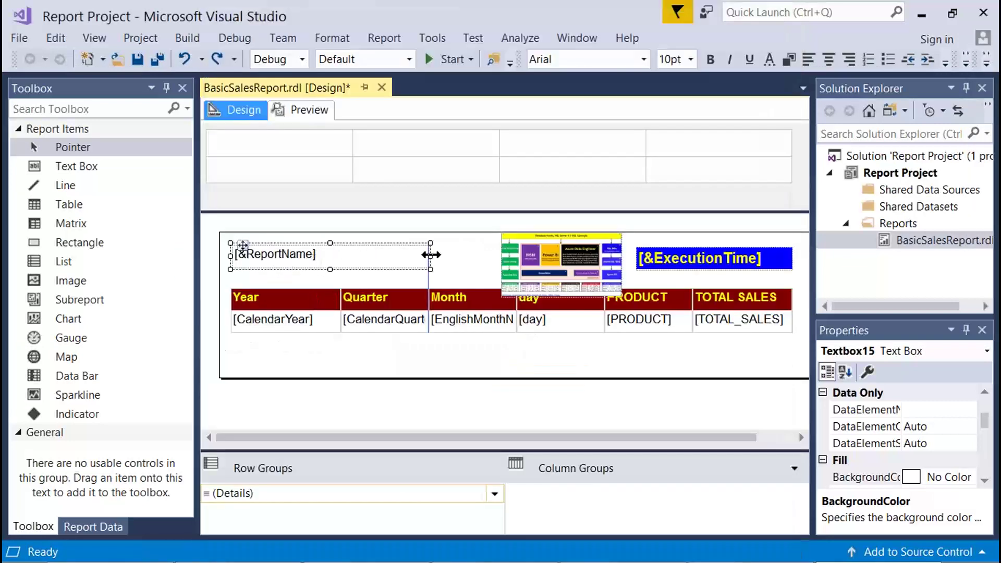
{"action": "left_click", "coordinate": [787, 62]}
{"action": "left_click", "coordinate": [561, 284]}
{"action": "left_click", "coordinate": [457, 389]}
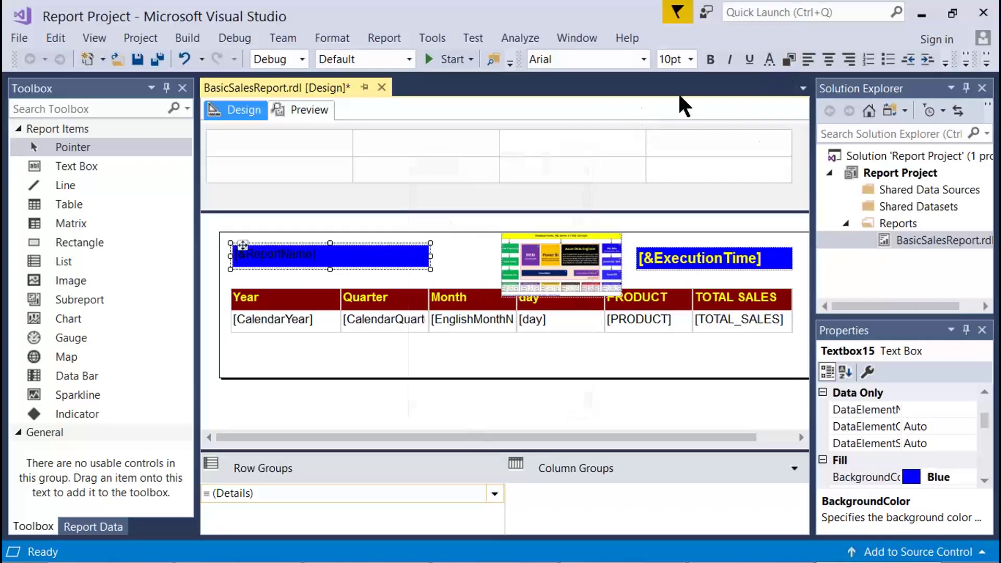
Make the report name text bold and yellow, and set its font size to 12pt
{"action": "left_click", "coordinate": [769, 59]}
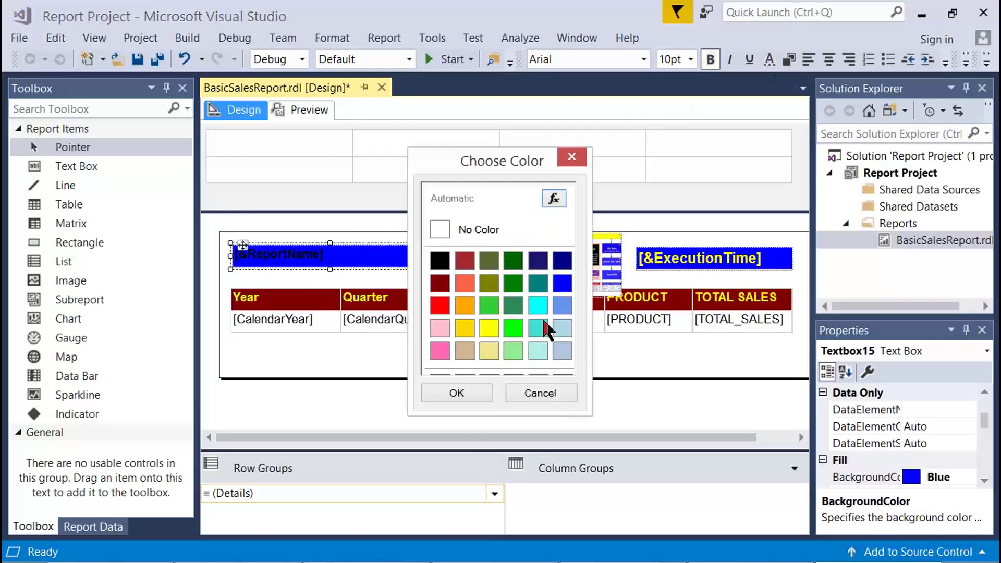
{"action": "left_click", "coordinate": [488, 327]}
{"action": "left_click", "coordinate": [458, 388]}
{"action": "left_click", "coordinate": [690, 59]}
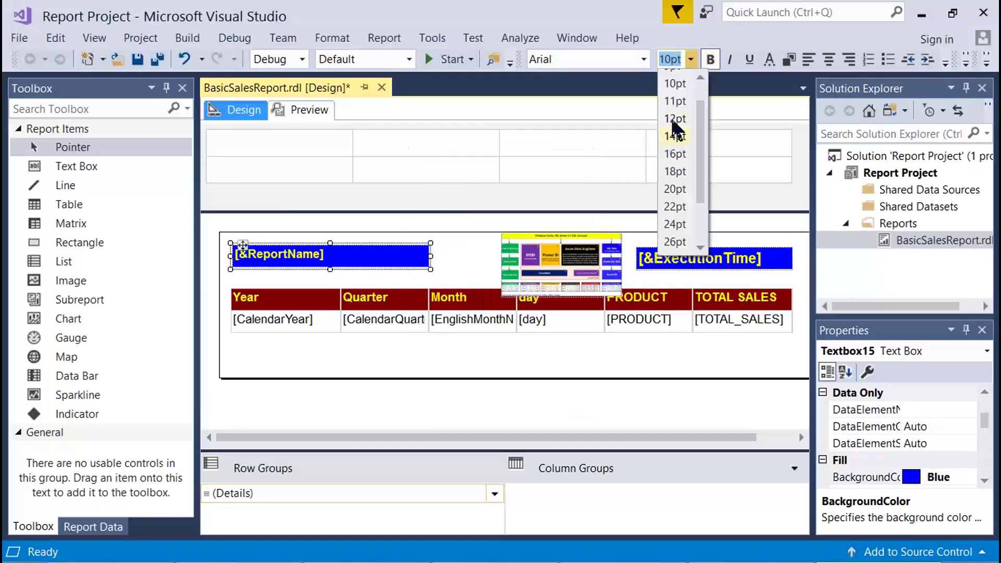
{"action": "left_click", "coordinate": [675, 118]}
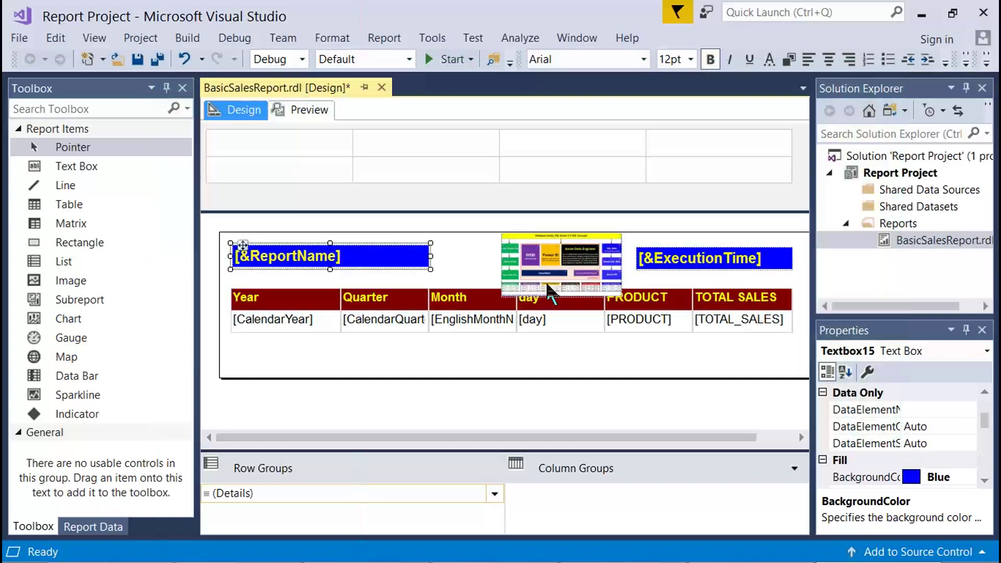
Reduce the image's height so its lower edge sits just above the table's header row
{"action": "left_click", "coordinate": [558, 293]}
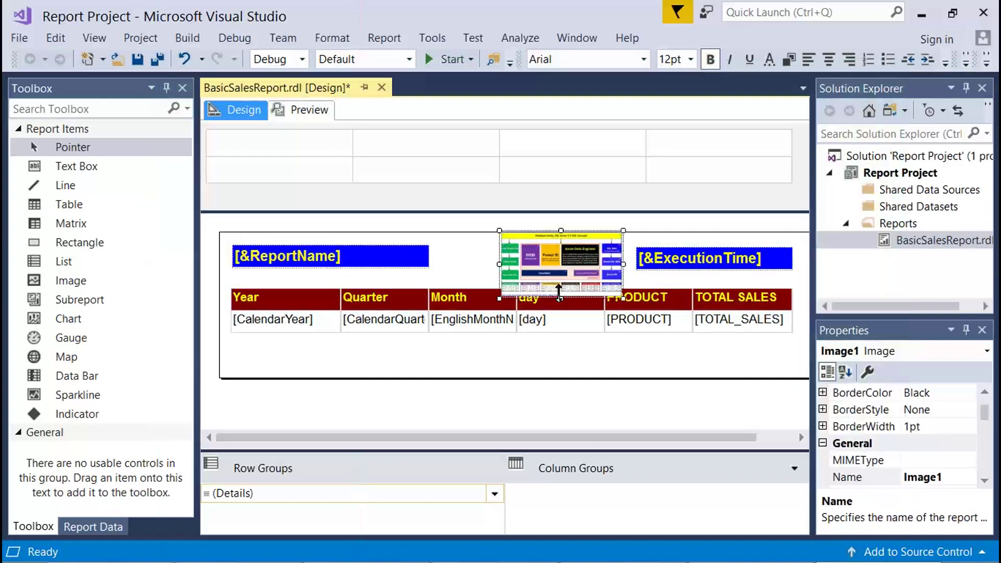
{"action": "left_click_drag", "start_coordinate": [561, 299], "coordinate": [561, 285]}
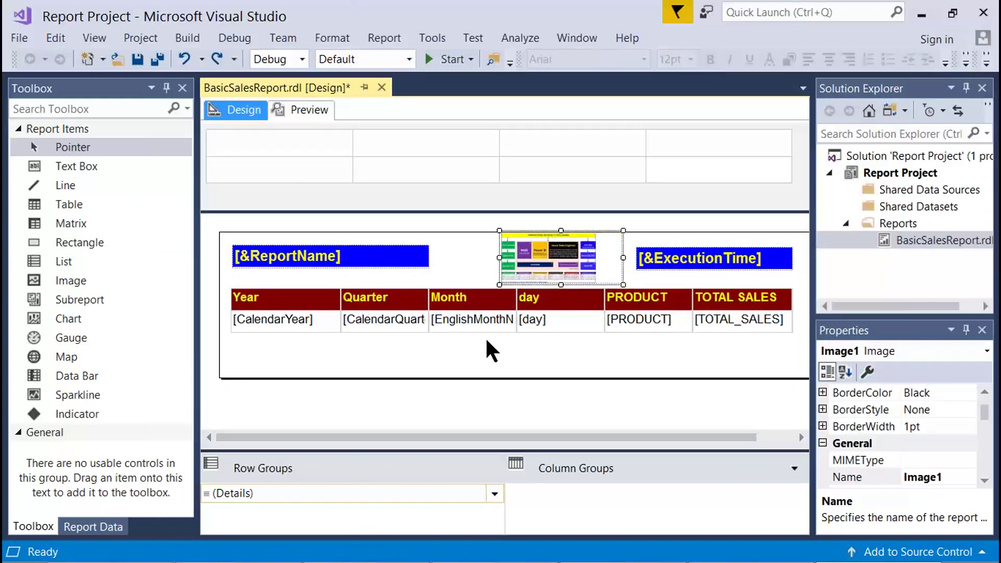
{"action": "left_click", "coordinate": [463, 339]}
{"action": "left_click", "coordinate": [370, 255]}
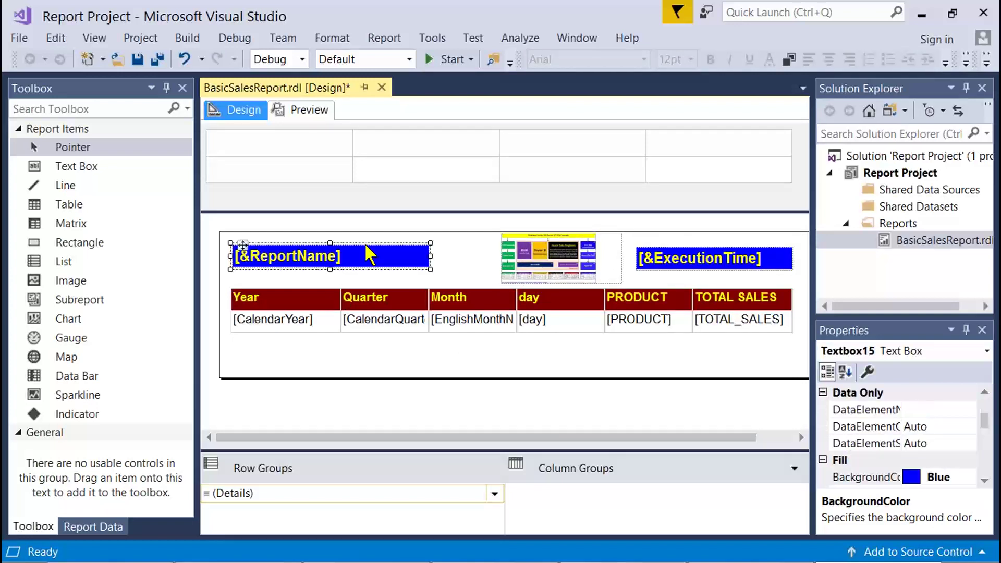
{"action": "left_click", "coordinate": [695, 257]}
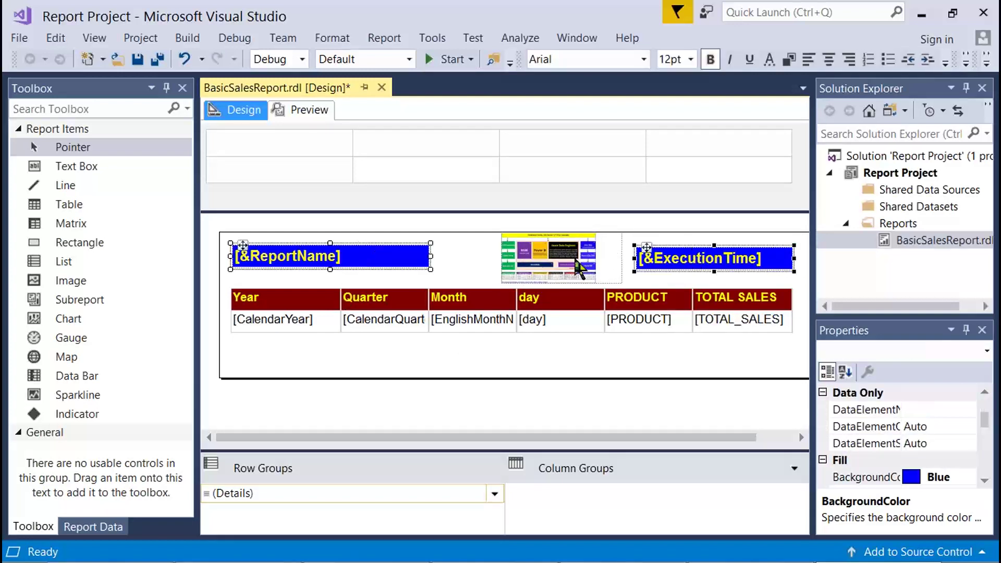
{"action": "left_click", "coordinate": [577, 266]}
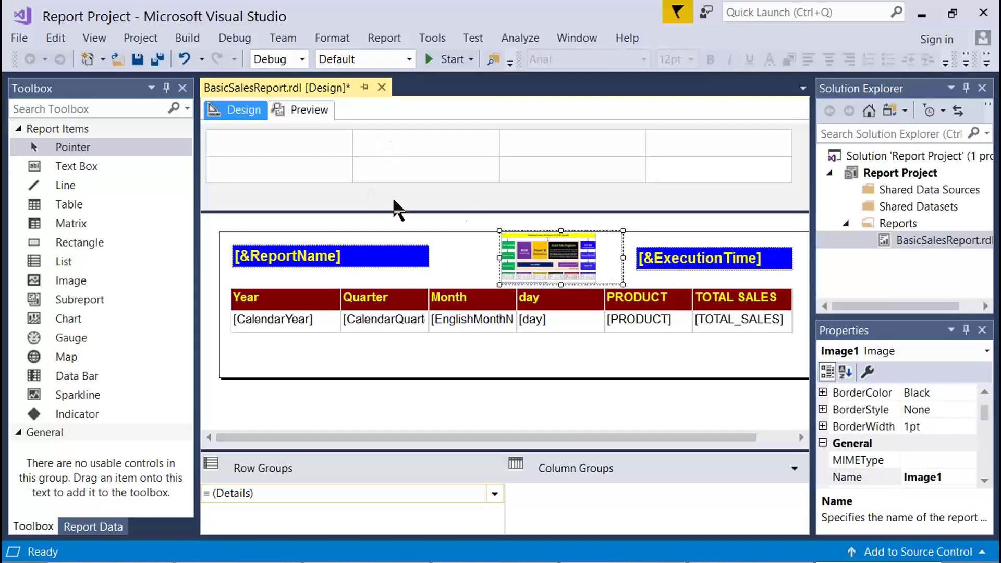
Preview the report, screen-capture the rendered result, and return to the report design
{"action": "left_click", "coordinate": [317, 110]}
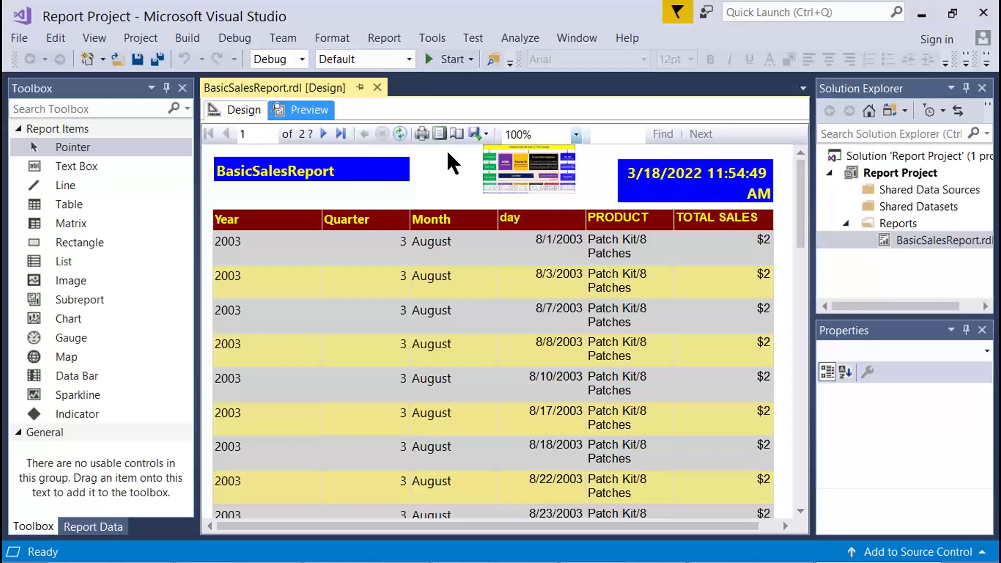
{"action": "key", "text": "Print"}
{"action": "left_click_drag", "start_coordinate": [138, 47], "coordinate": [958, 420]}
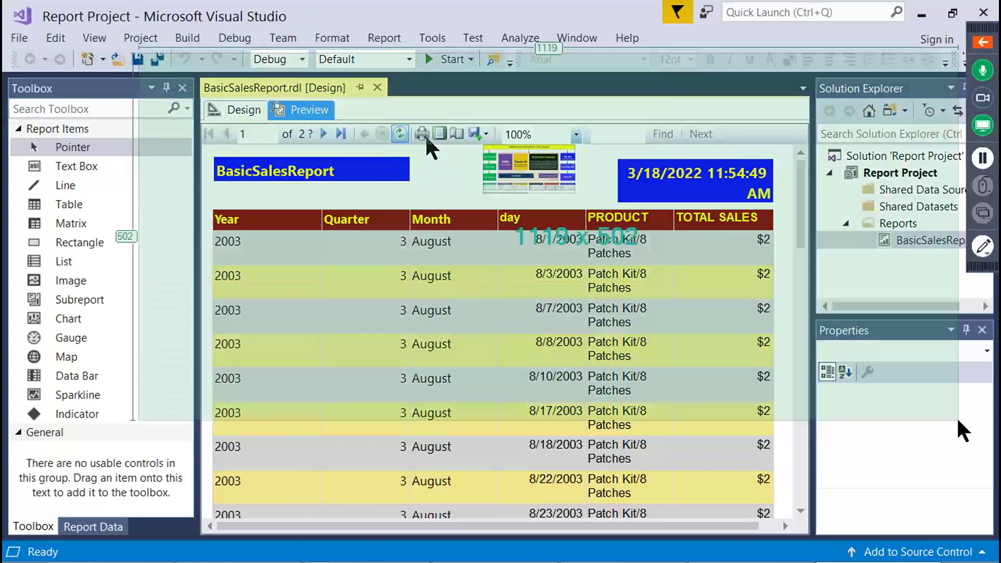
{"action": "left_click", "coordinate": [236, 116]}
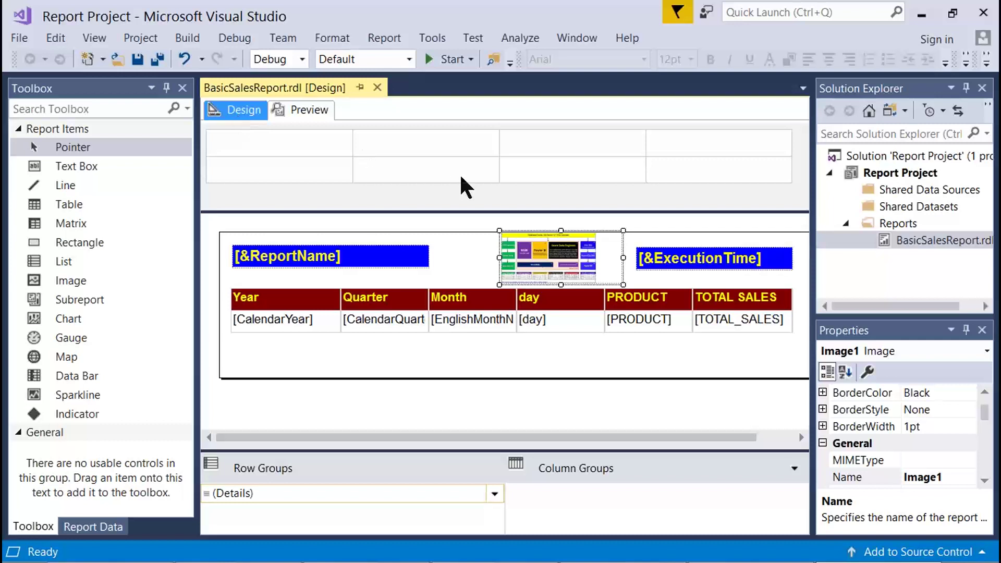
Set the execution time text box's font size to 11pt
{"action": "left_click", "coordinate": [782, 266]}
{"action": "left_click", "coordinate": [690, 60]}
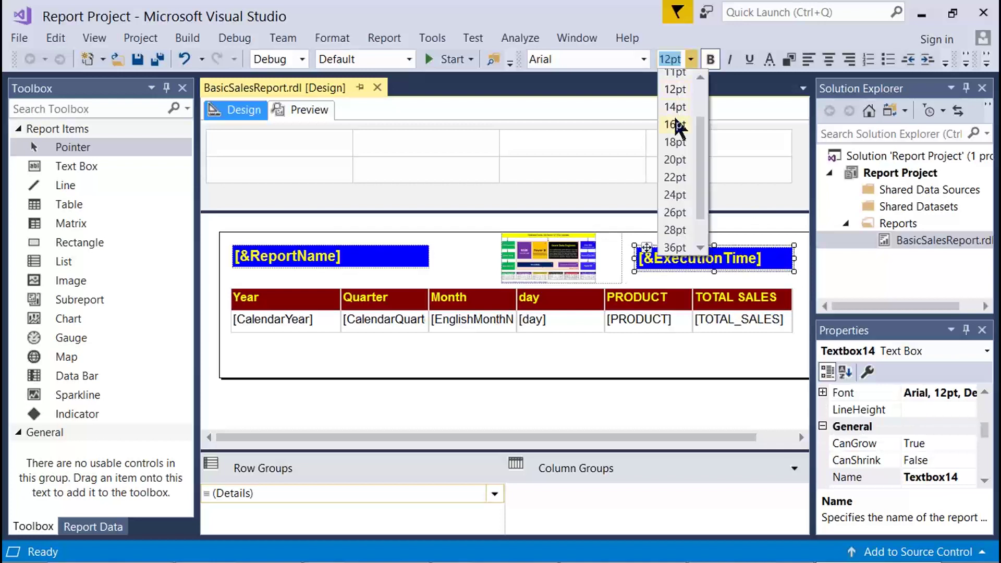
{"action": "left_click", "coordinate": [677, 83]}
{"action": "type", "text": "11"}
{"action": "key", "text": "Return"}
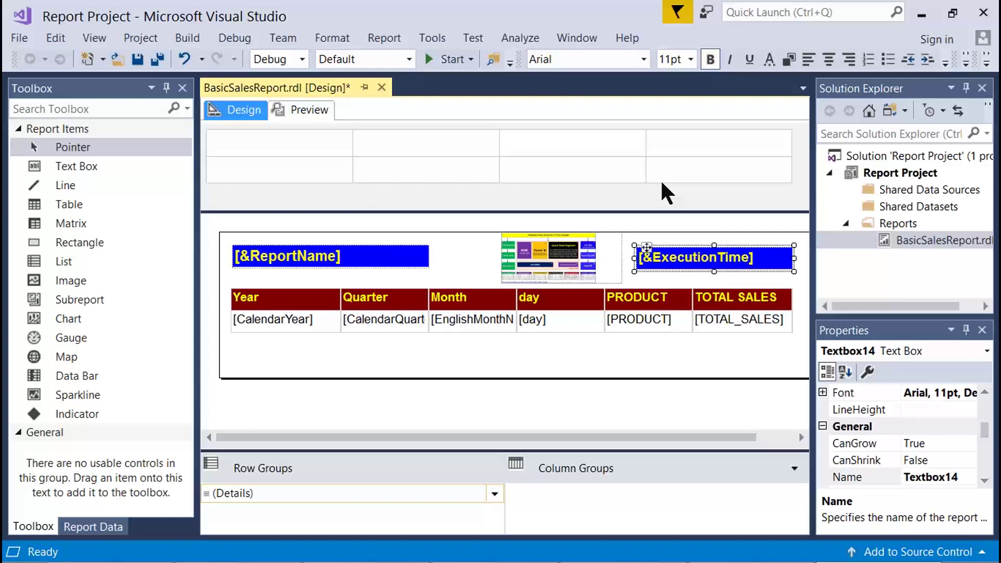
Switch to the Basic Report Design document in Word and review items #15 and #16 on adding a page header and footer
{"action": "left_click", "coordinate": [551, 557]}
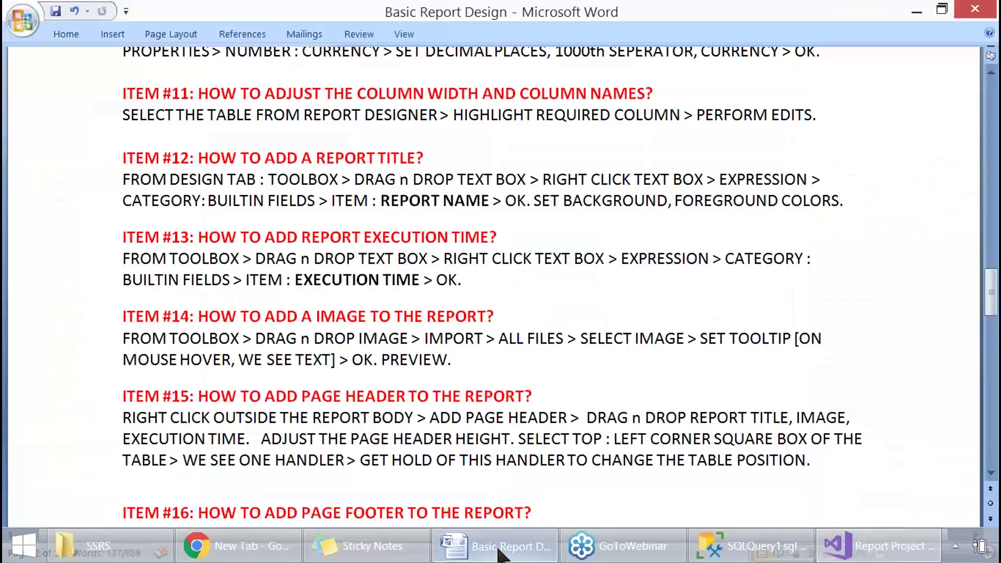
{"action": "scroll", "coordinate": [201, 347], "scroll_direction": "up", "scroll_amount": 3}
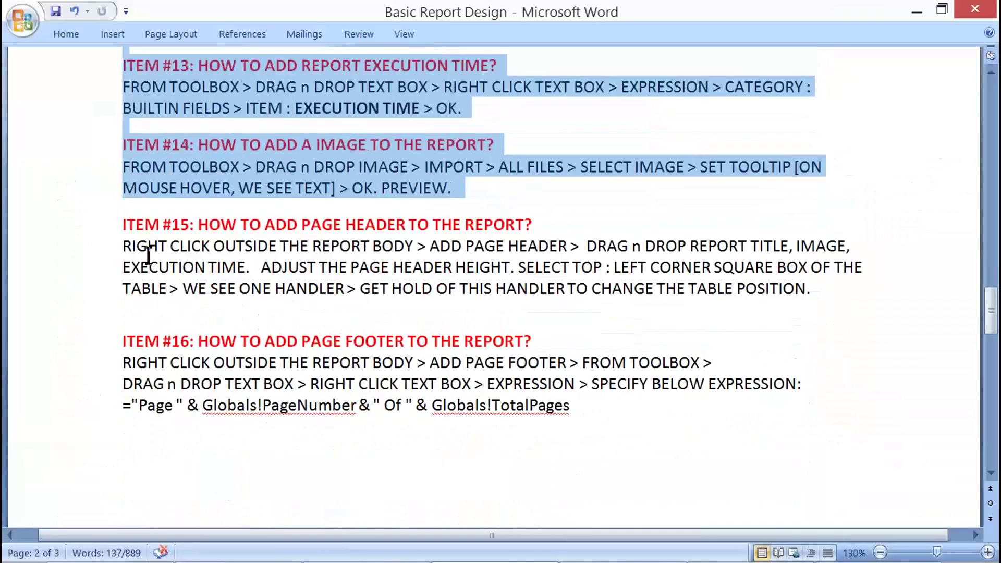
{"action": "left_click_drag", "start_coordinate": [116, 226], "coordinate": [530, 225]}
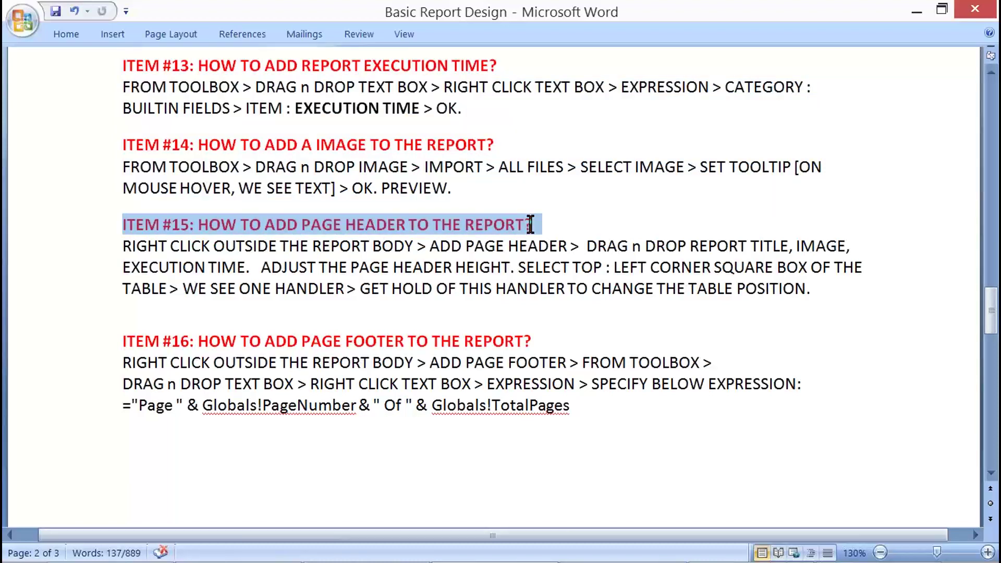
{"action": "left_click_drag", "start_coordinate": [558, 344], "coordinate": [92, 335]}
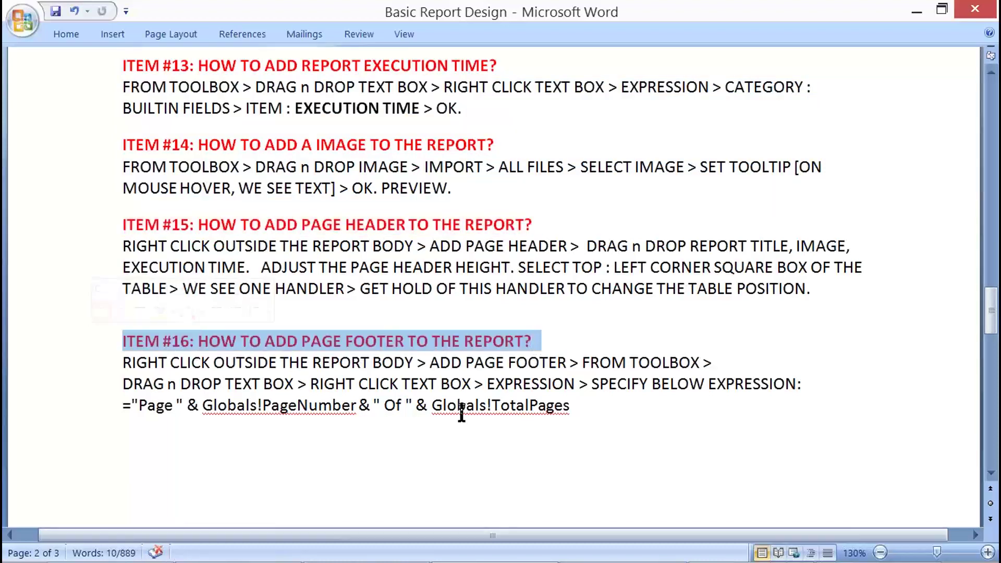
{"action": "key", "text": "alt+Tab"}
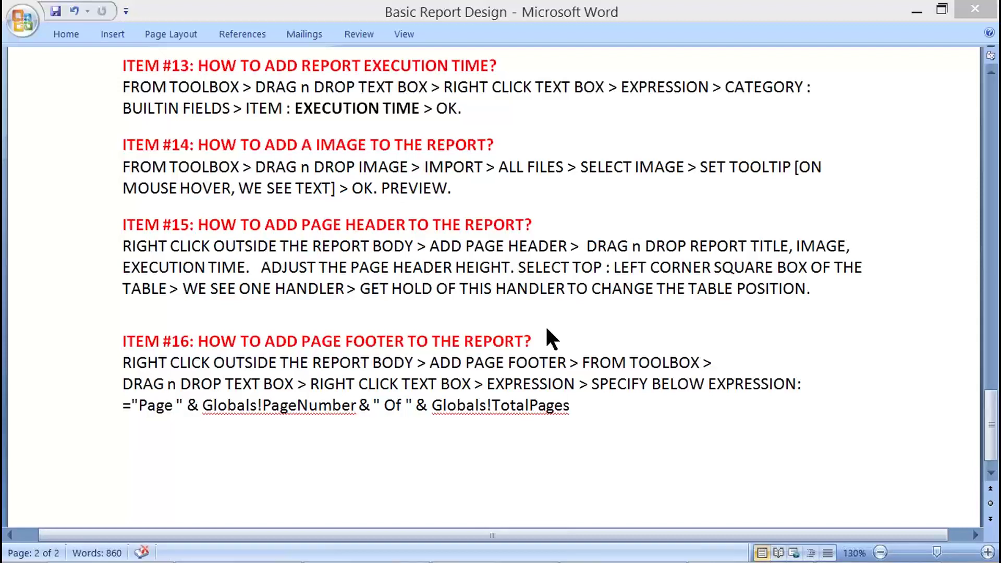
{"action": "left_click", "coordinate": [546, 329]}
{"action": "left_click", "coordinate": [79, 225]}
{"action": "left_click", "coordinate": [63, 404], "text": "shift"}
{"action": "left_click", "coordinate": [518, 186]}
{"action": "key", "text": "Return"}
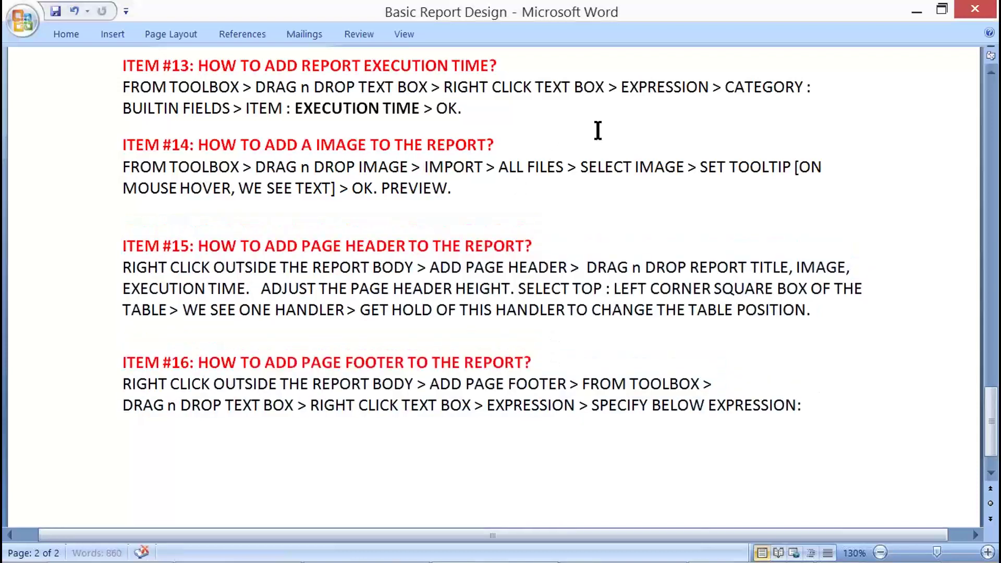
{"action": "key", "text": "ctrl+z"}
{"action": "key", "text": "ctrl+z"}
{"action": "key", "text": "ctrl+z"}
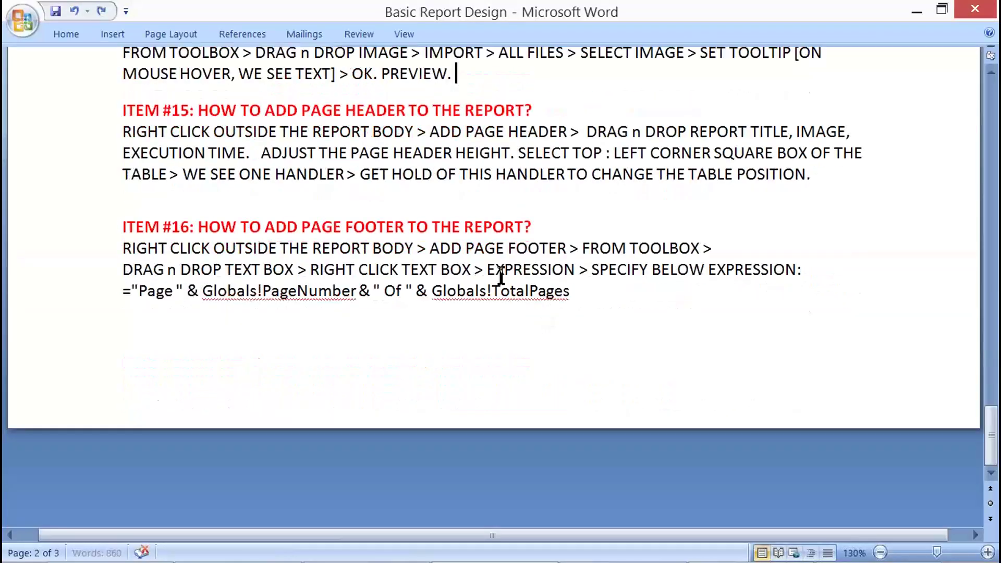
Screen-capture the page header and page footer instructions in the Word document, and return to Visual Studio
{"action": "key", "text": "Print"}
{"action": "left_click_drag", "start_coordinate": [91, 97], "coordinate": [891, 365]}
{"action": "mouse_move", "coordinate": [543, 551]}
{"action": "left_click", "coordinate": [876, 546]}
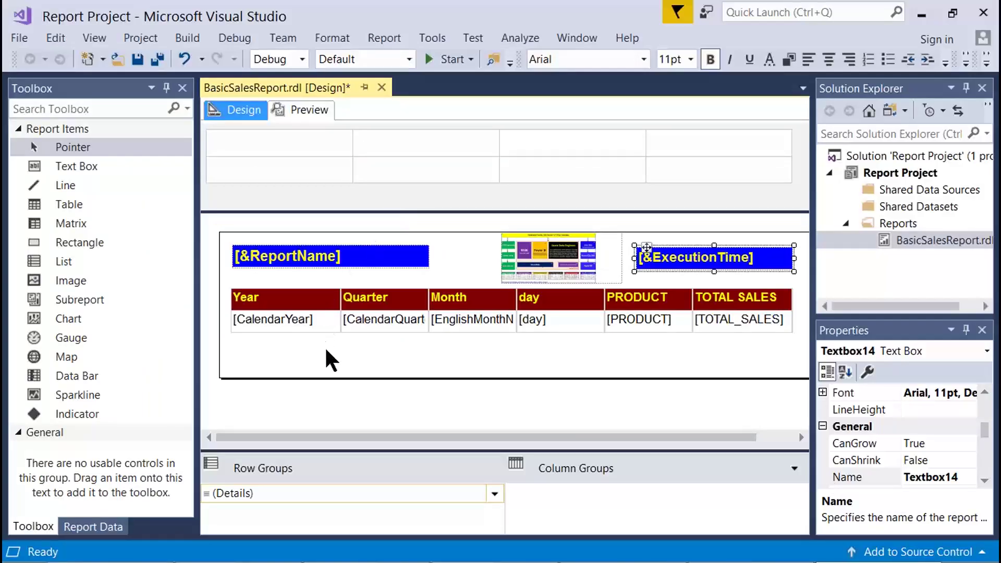
Screen-capture the report design with the Add Page Header option showing outside the report body
{"action": "left_click", "coordinate": [333, 399]}
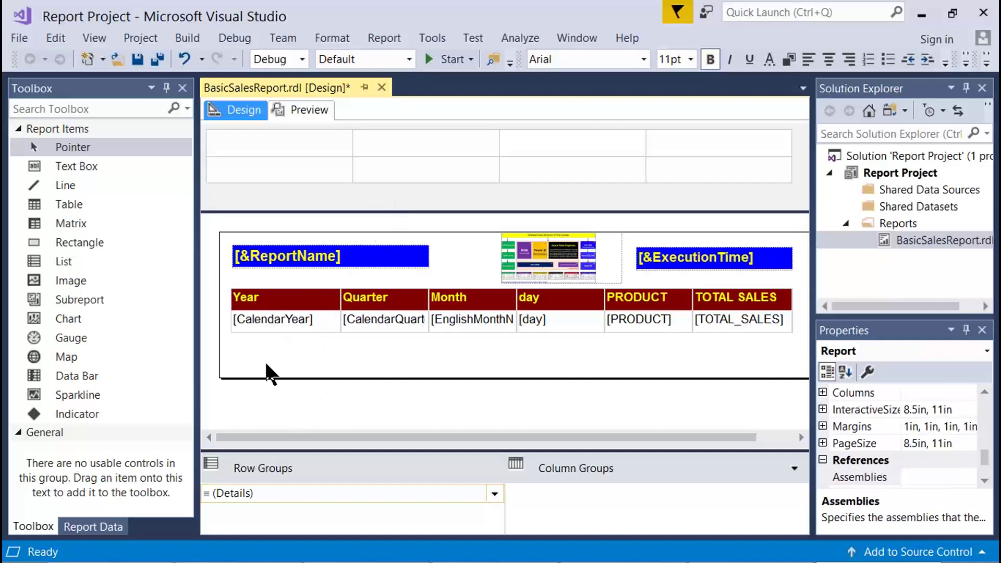
{"action": "right_click", "coordinate": [251, 398]}
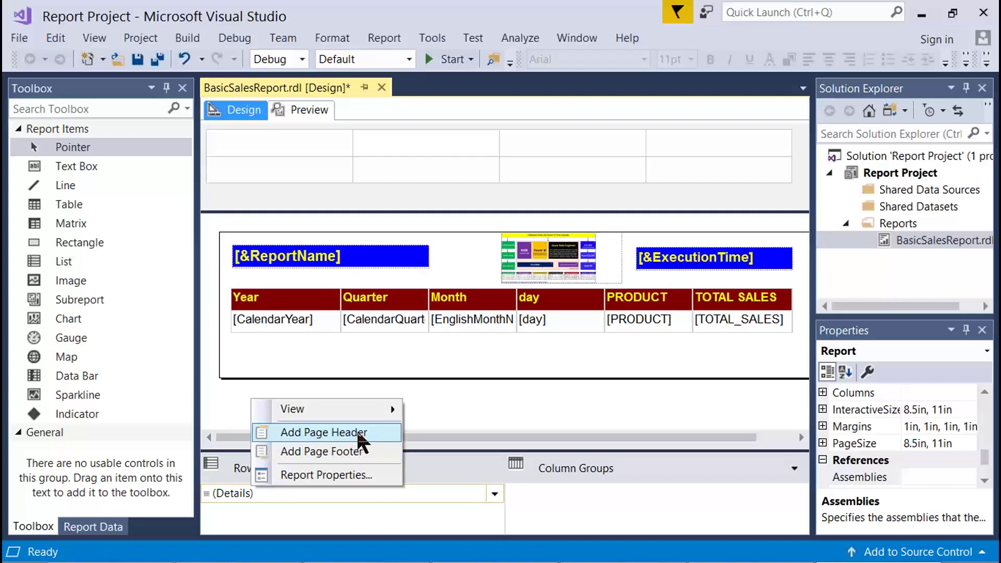
{"action": "key", "text": "Print"}
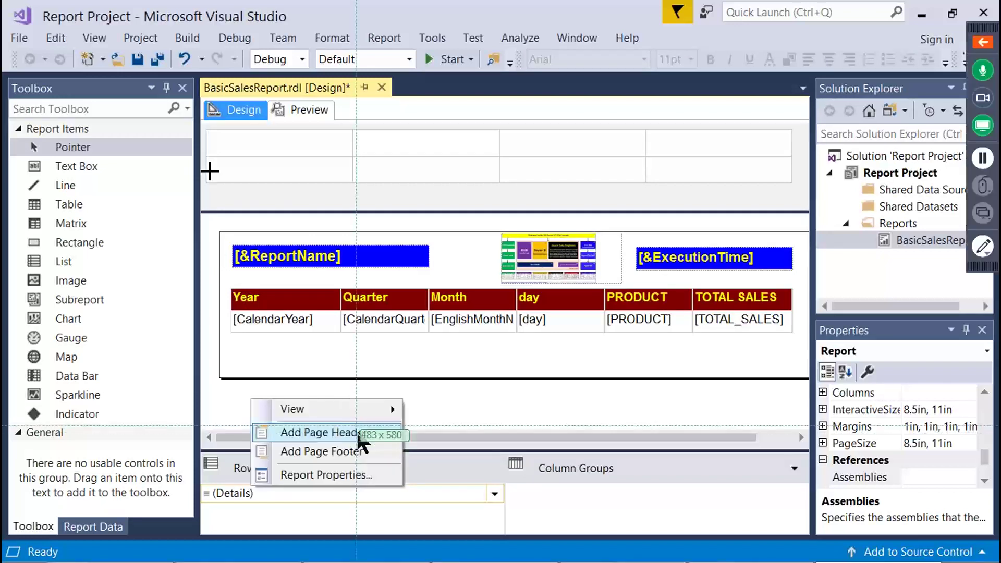
{"action": "left_click_drag", "start_coordinate": [164, 65], "coordinate": [775, 556]}
Add a page header to the report and reduce its height to about half
{"action": "right_click", "coordinate": [340, 394]}
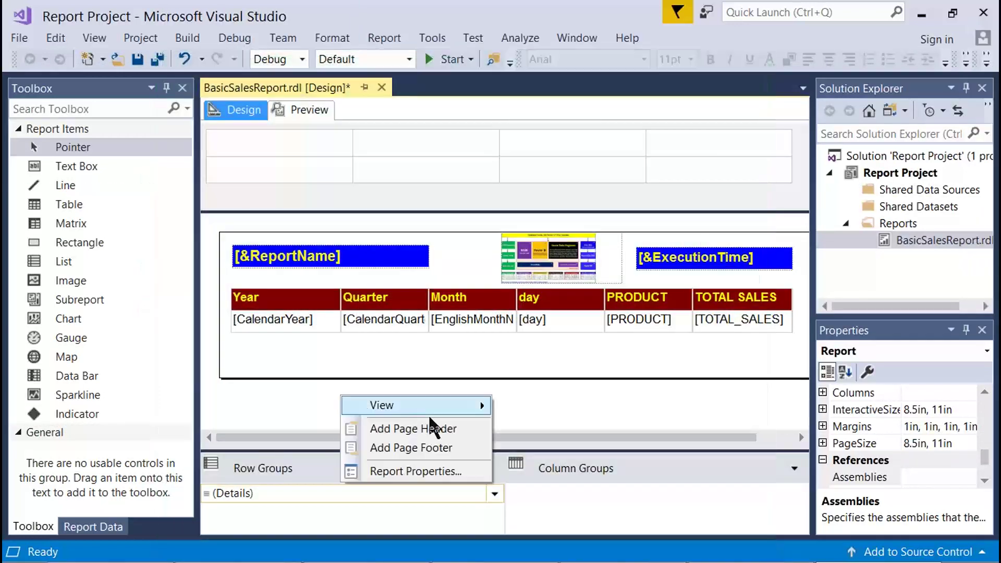
{"action": "left_click", "coordinate": [436, 429]}
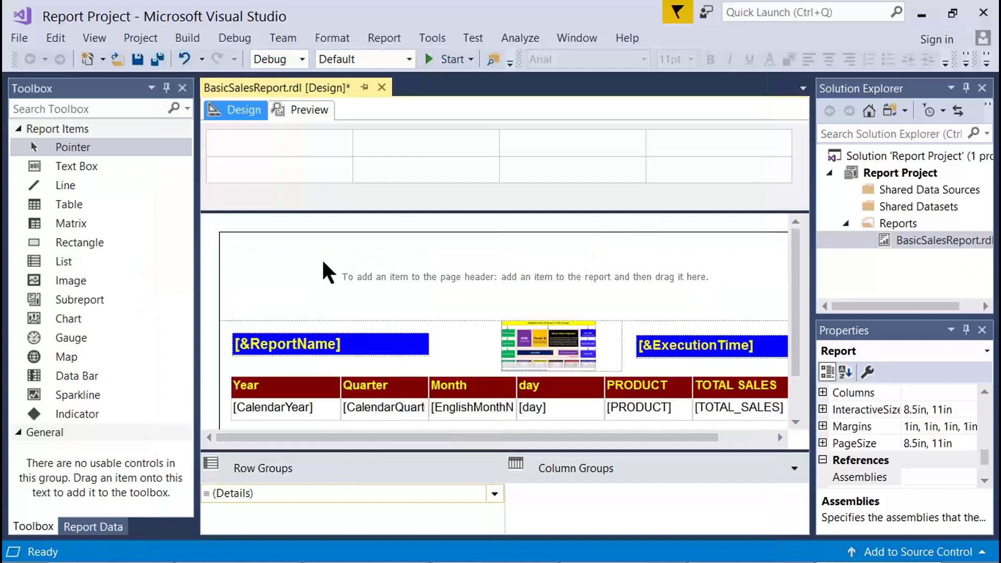
{"action": "left_click_drag", "start_coordinate": [300, 320], "coordinate": [301, 275]}
Screen-capture the report design with the empty page header above the body
{"action": "key", "text": "Print"}
{"action": "left_click_drag", "start_coordinate": [3, 13], "coordinate": [944, 504]}
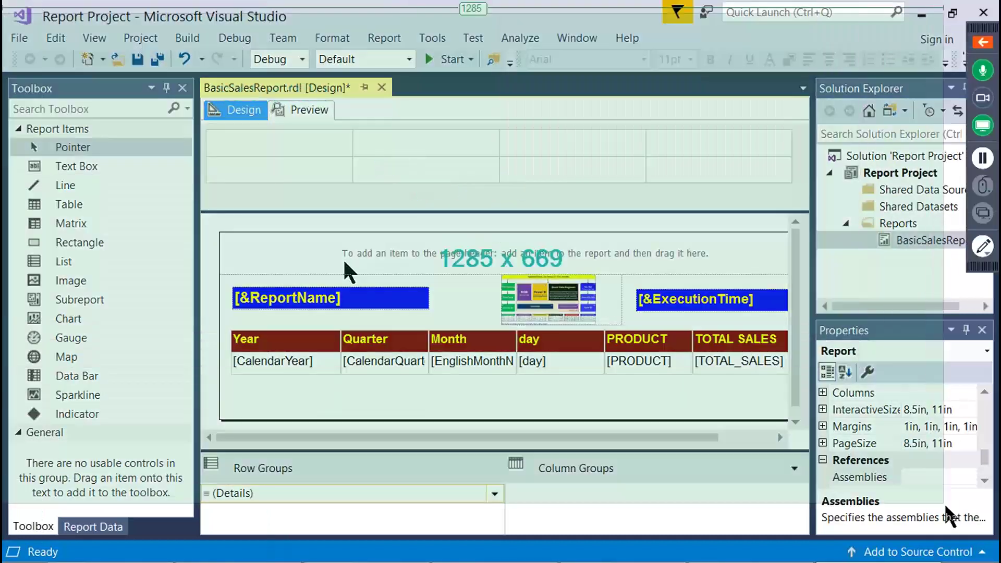
{"action": "left_click", "coordinate": [322, 244]}
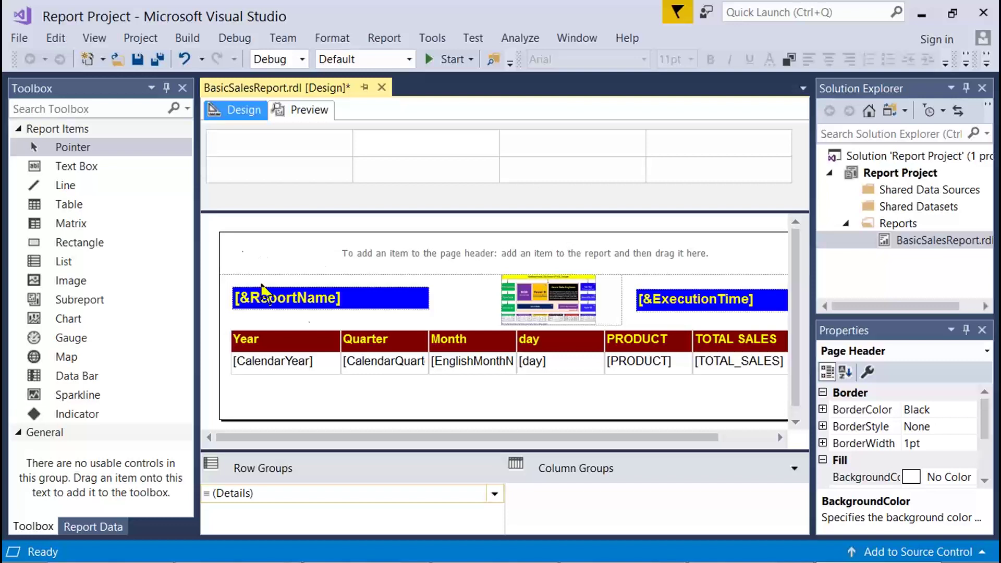
Move the report name, image and execution time items together from the body into the page header
{"action": "left_click", "coordinate": [390, 303]}
{"action": "left_click", "coordinate": [559, 310], "text": "ctrl"}
{"action": "left_click", "coordinate": [688, 305], "text": "ctrl"}
{"action": "left_click_drag", "start_coordinate": [645, 288], "coordinate": [655, 252]}
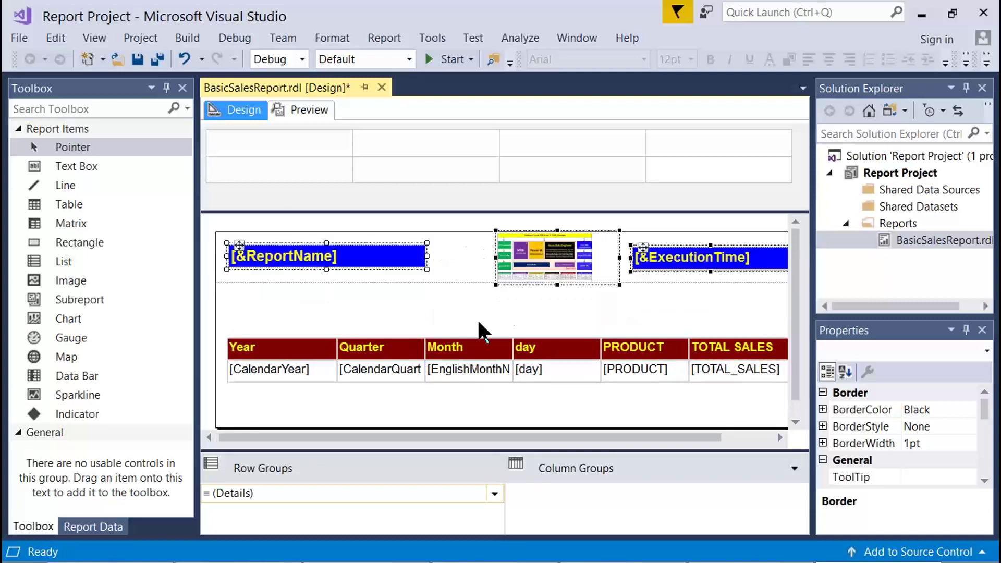
Move the whole sales table up so it sits just below the page header
{"action": "double_click", "coordinate": [406, 371]}
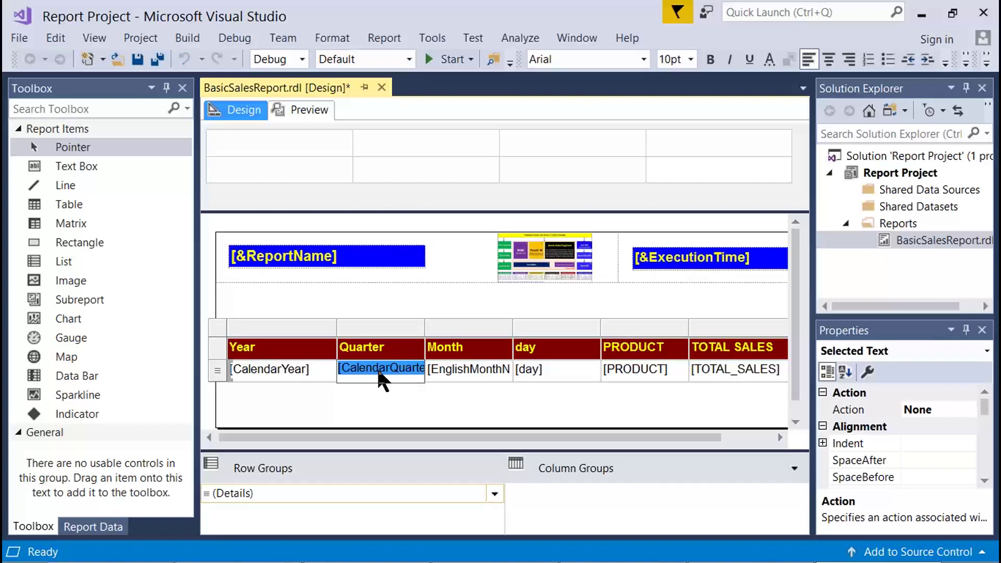
{"action": "left_click", "coordinate": [219, 329]}
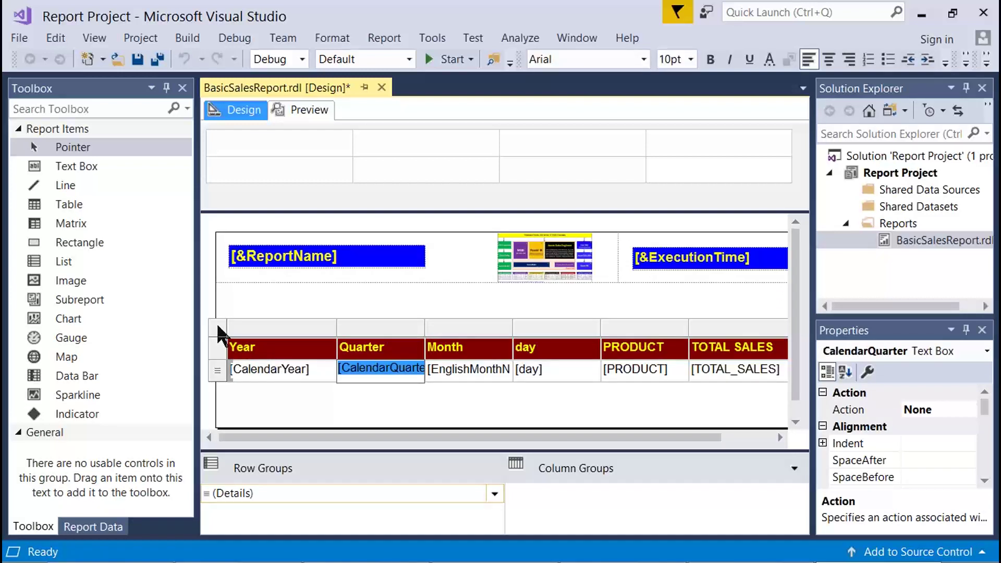
{"action": "left_click_drag", "start_coordinate": [237, 339], "coordinate": [238, 302]}
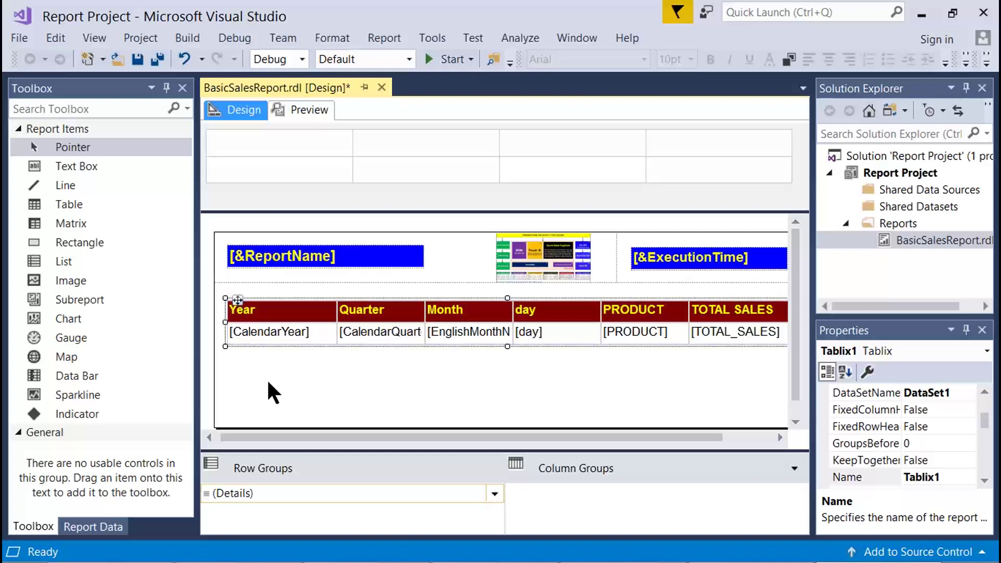
{"action": "left_click", "coordinate": [277, 393]}
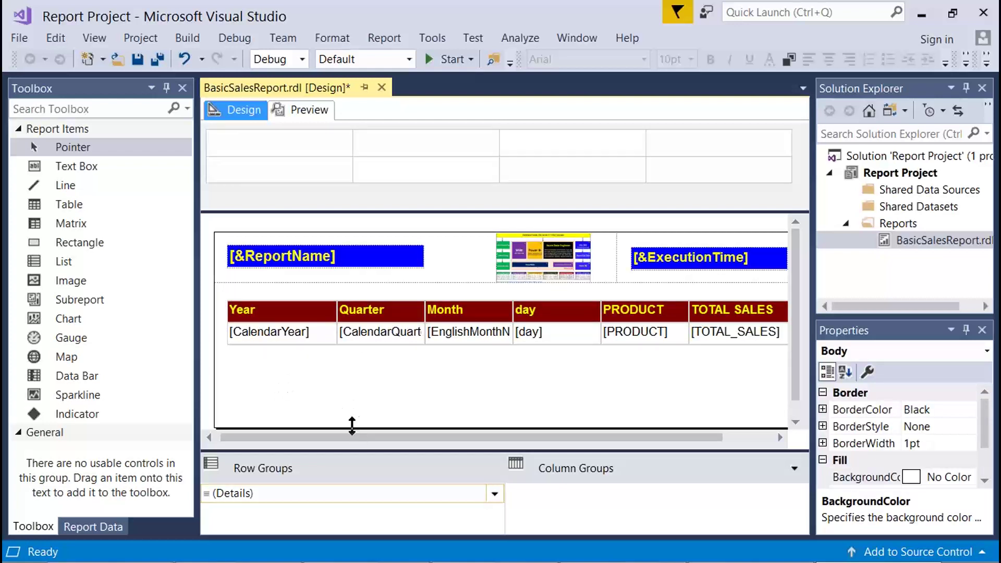
Draw a horizontal line along the page header's lower edge, spanning the table's width, and set its color to Blue
{"action": "left_click", "coordinate": [68, 186]}
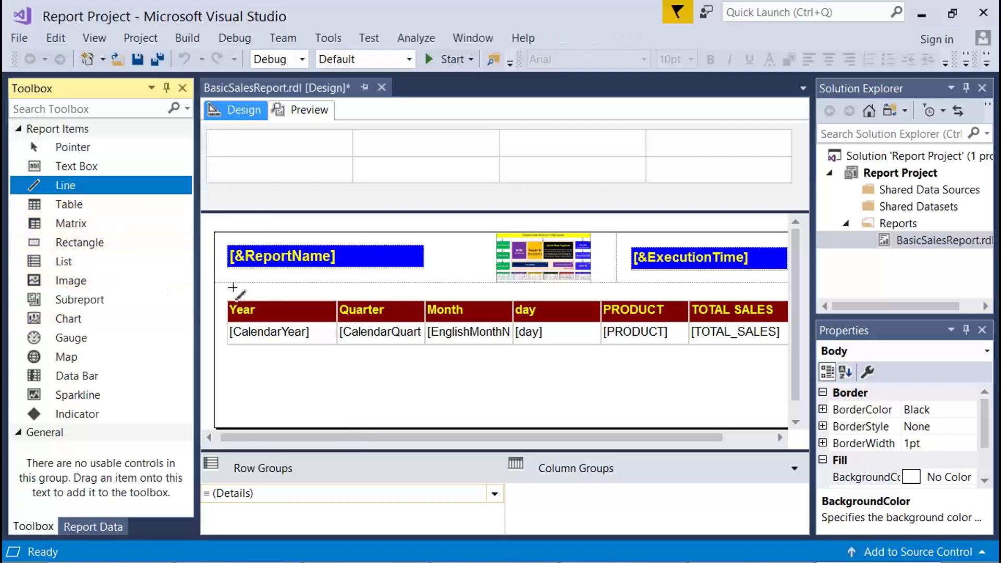
{"action": "mouse_move", "coordinate": [228, 279]}
{"action": "left_mouse_down"}
{"action": "mouse_move", "coordinate": [788, 283]}
{"action": "mouse_move", "coordinate": [745, 281]}
{"action": "left_mouse_up"}
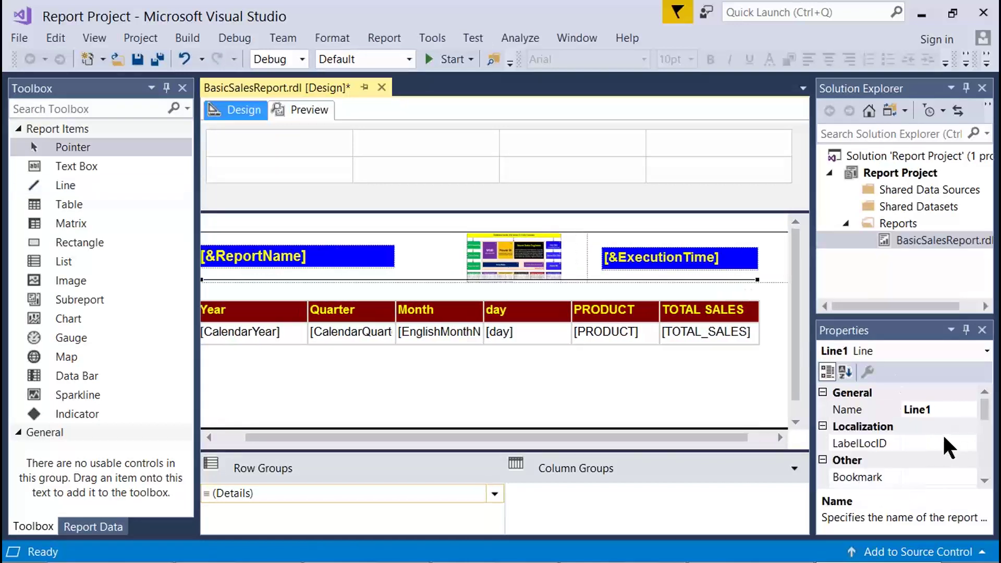
{"action": "scroll", "coordinate": [943, 433], "scroll_direction": "down", "scroll_amount": 4}
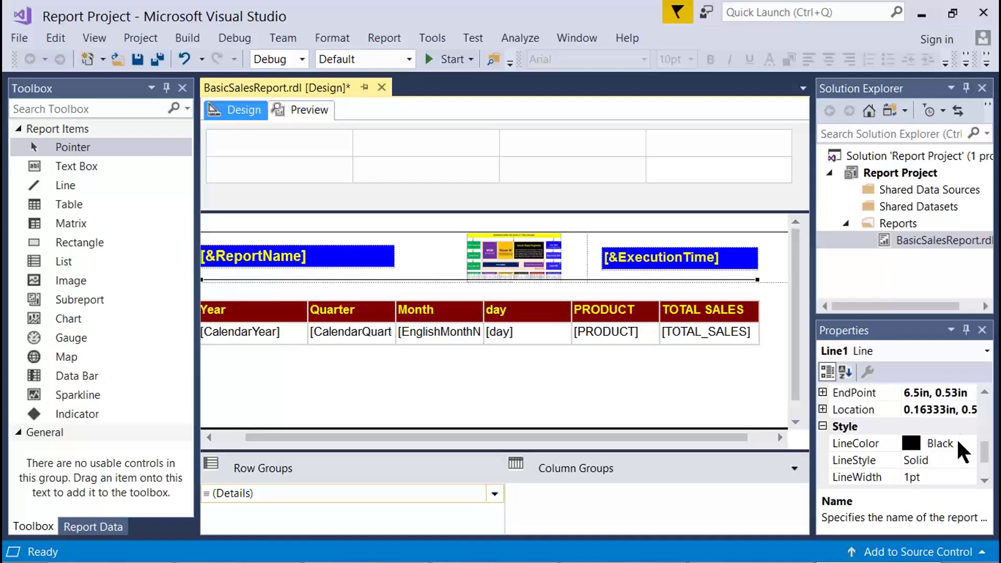
{"action": "left_click", "coordinate": [958, 444]}
{"action": "left_click", "coordinate": [966, 444]}
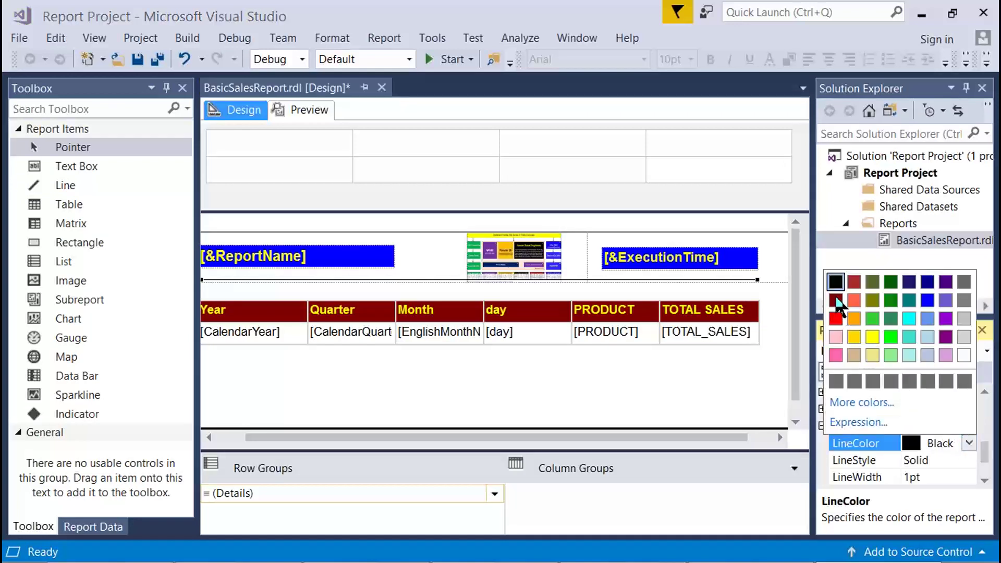
{"action": "left_click", "coordinate": [927, 301]}
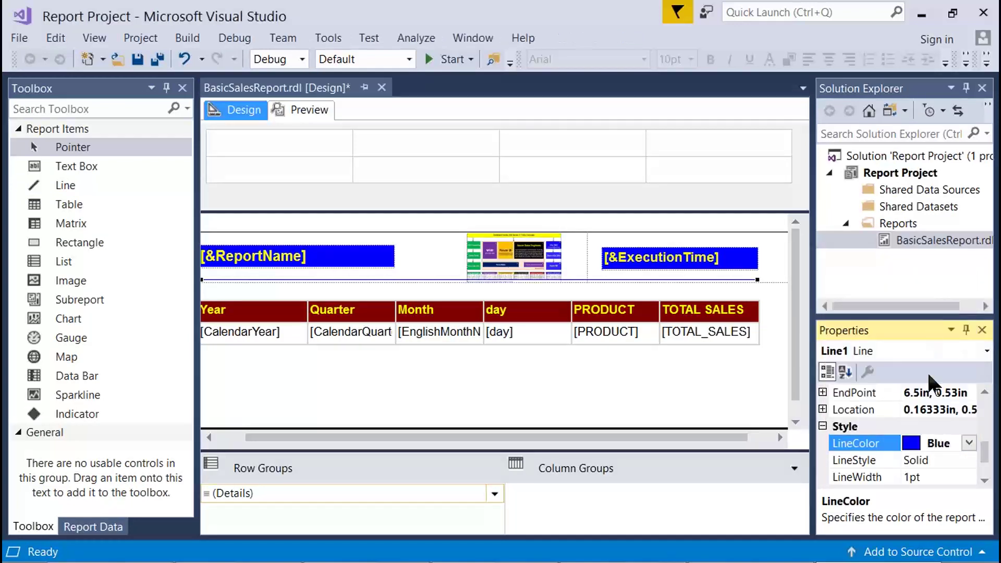
Set the page header line's width to 4pt
{"action": "scroll", "coordinate": [950, 456], "scroll_direction": "down", "scroll_amount": 1}
{"action": "left_click", "coordinate": [962, 431]}
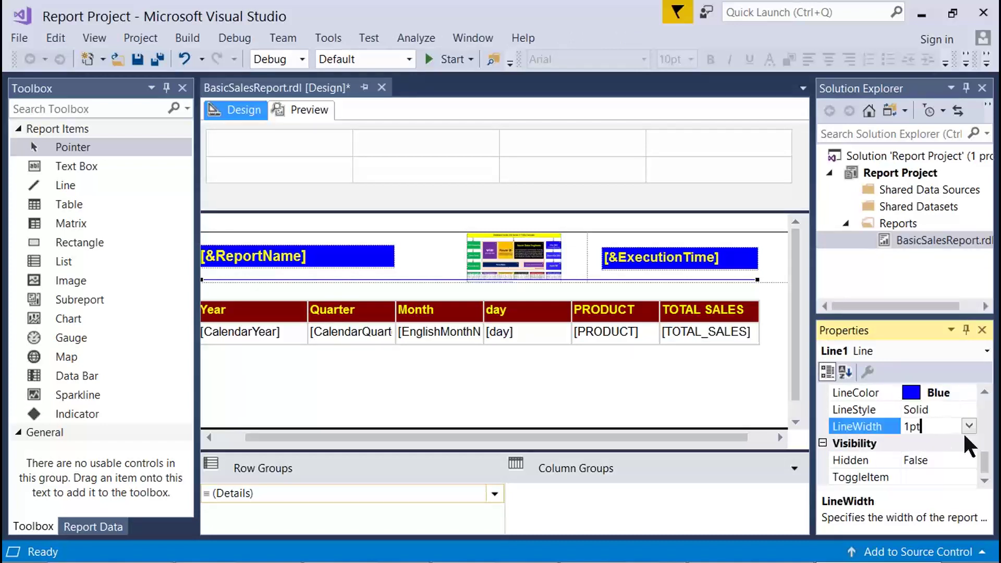
{"action": "left_click", "coordinate": [969, 425]}
{"action": "left_click_drag", "start_coordinate": [912, 427], "coordinate": [903, 426]}
{"action": "type", "text": "4"}
{"action": "left_click", "coordinate": [932, 410]}
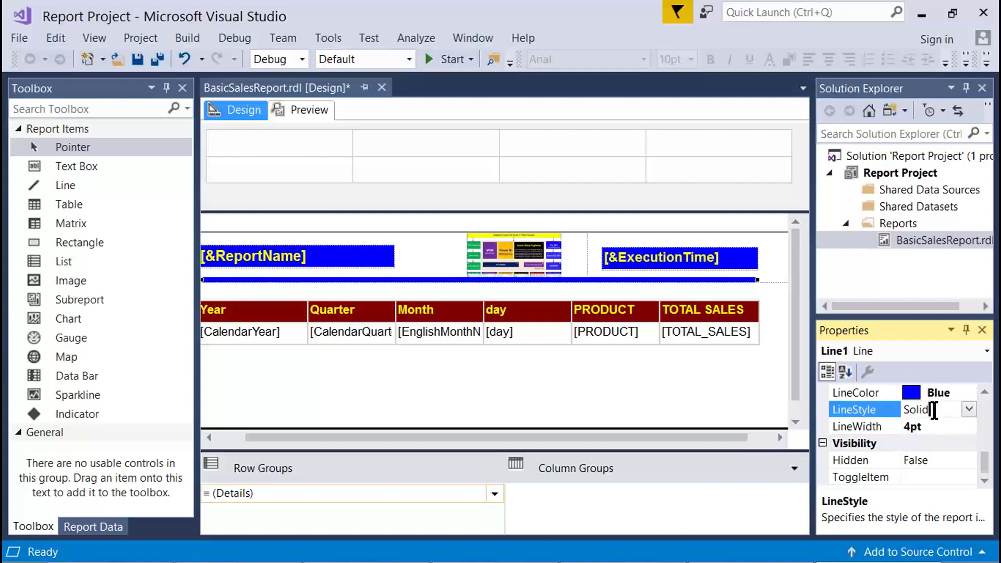
Increase the page header's height slightly and move the blue line down below the image
{"action": "left_click_drag", "start_coordinate": [335, 437], "coordinate": [302, 437]}
{"action": "left_click_drag", "start_coordinate": [224, 282], "coordinate": [224, 298]}
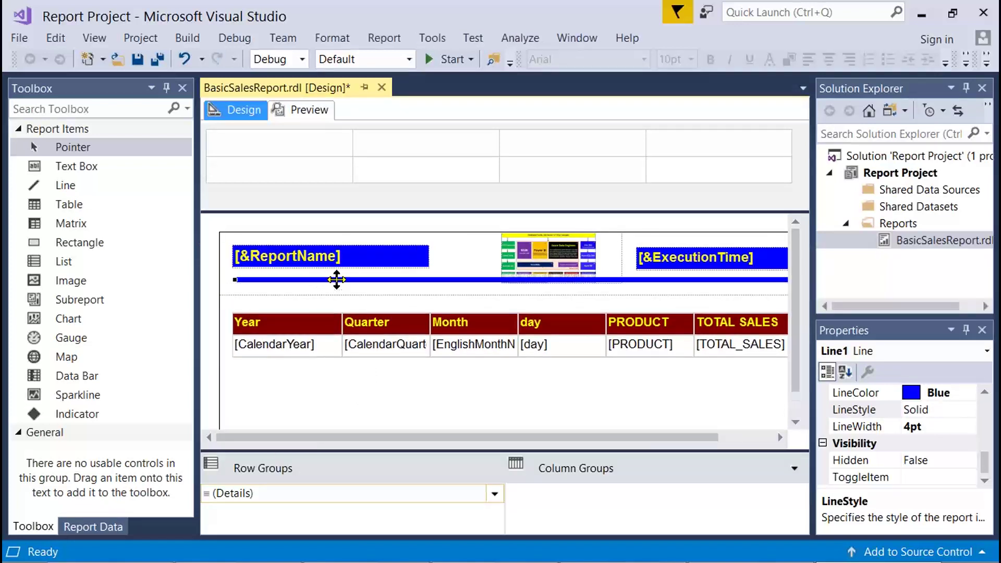
{"action": "left_click_drag", "start_coordinate": [336, 281], "coordinate": [336, 291]}
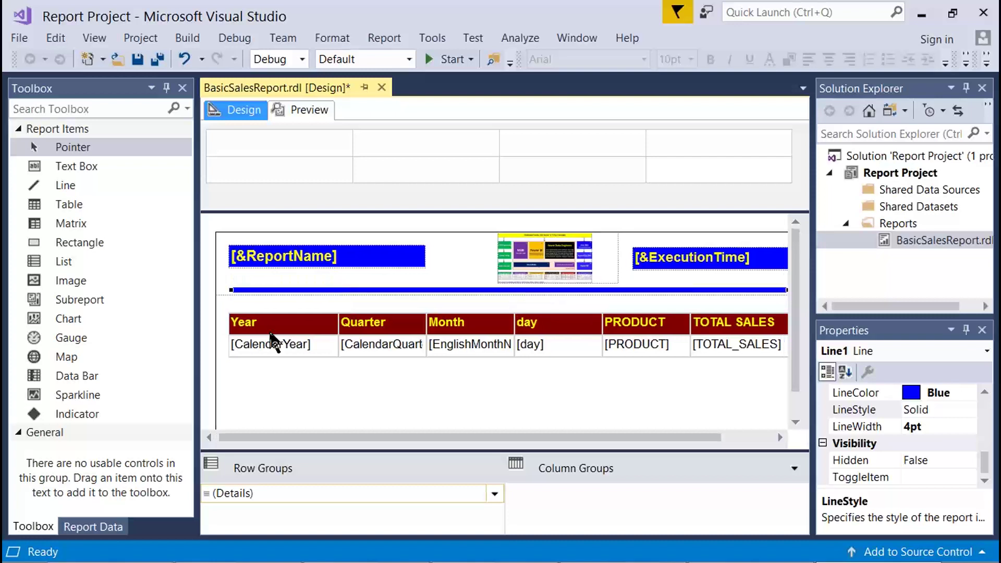
Reduce the report body's height so it ends just below the table's detail row
{"action": "scroll", "coordinate": [388, 397], "scroll_direction": "down", "scroll_amount": 1}
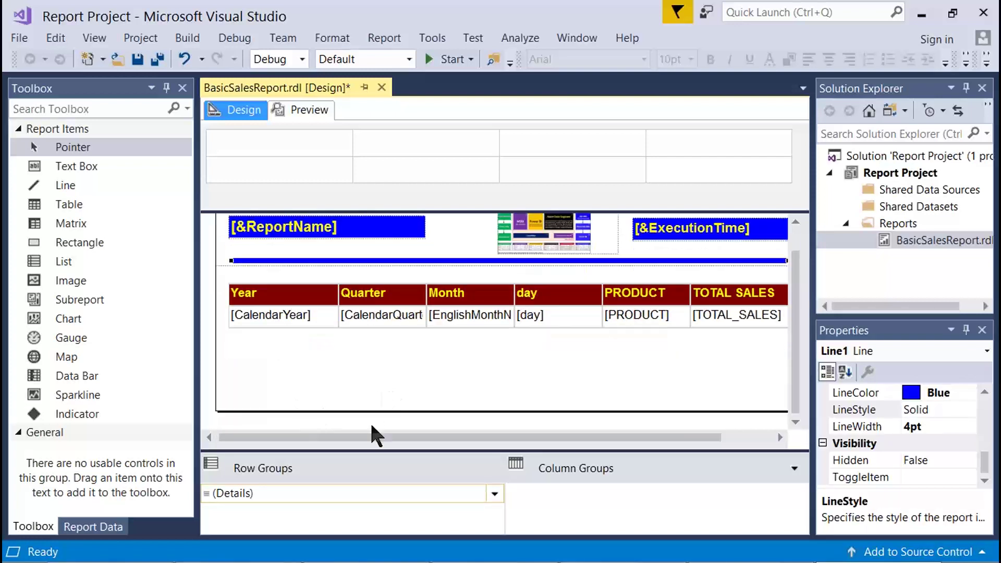
{"action": "left_click_drag", "start_coordinate": [371, 412], "coordinate": [377, 339]}
Screen-capture the report design with the Add Page Footer option showing outside the report body
{"action": "right_click", "coordinate": [364, 365]}
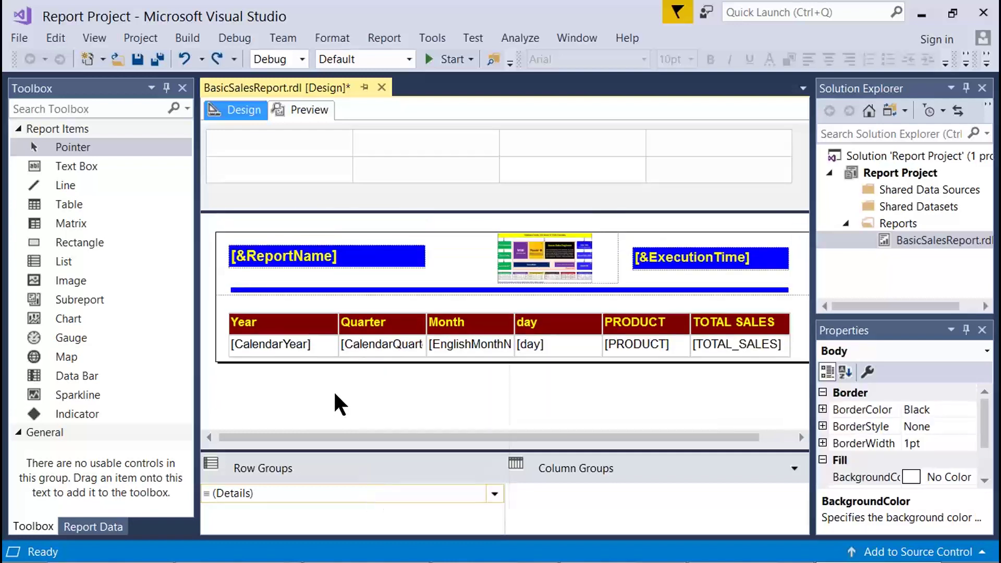
{"action": "right_click", "coordinate": [333, 392]}
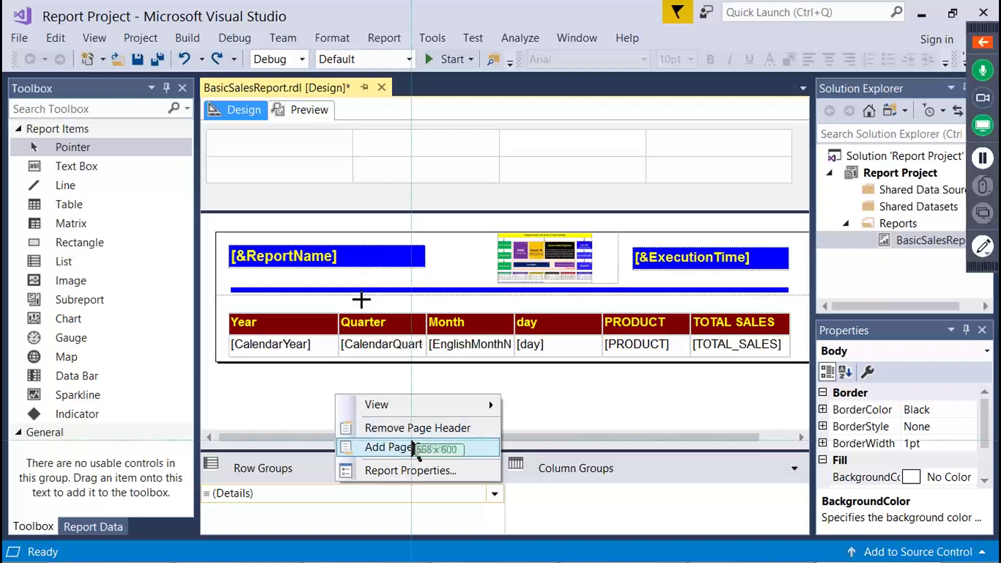
{"action": "left_click_drag", "start_coordinate": [2, 38], "coordinate": [964, 515]}
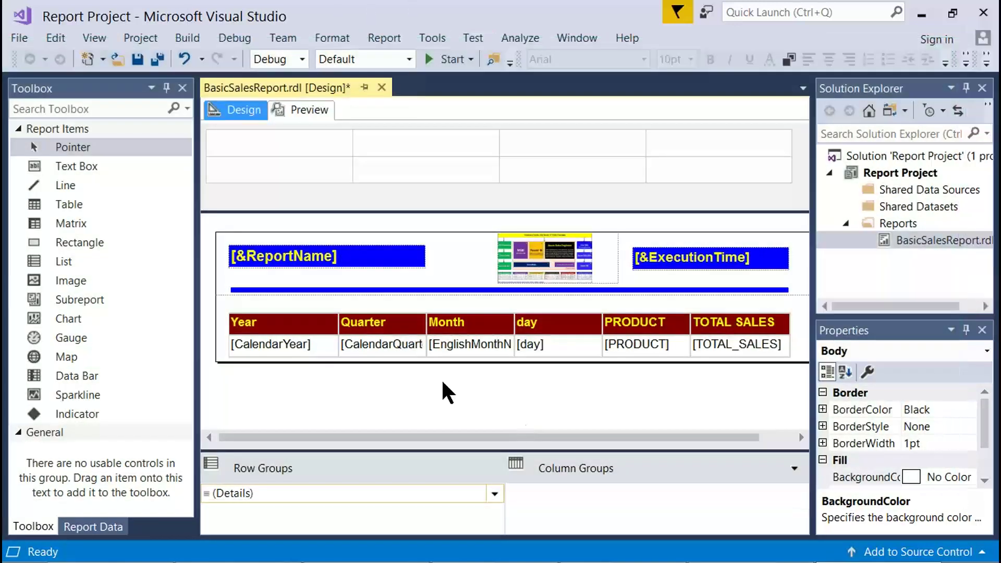
Add a page footer to the report and screen-capture the resulting design
{"action": "right_click", "coordinate": [443, 383]}
{"action": "left_click", "coordinate": [519, 436]}
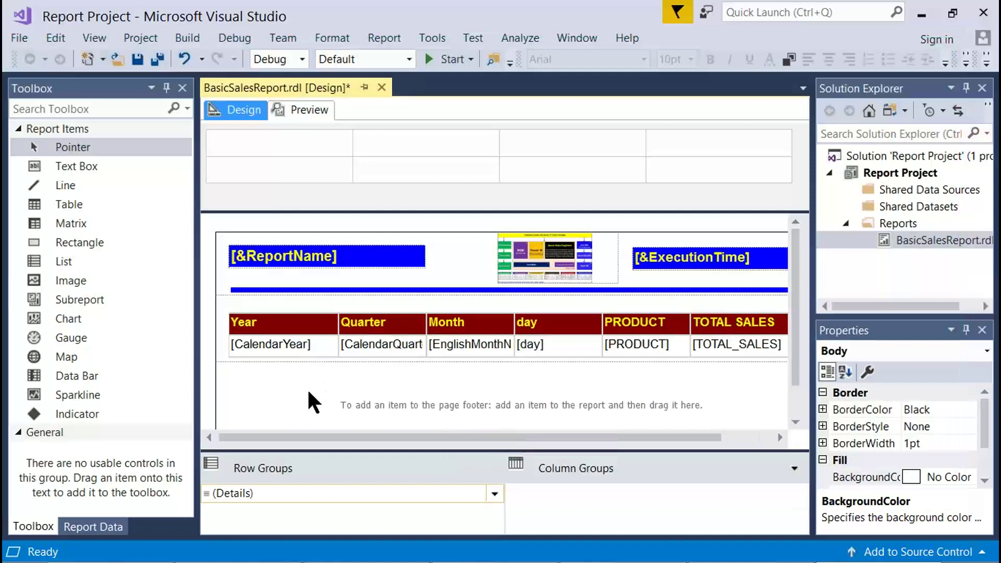
{"action": "key", "text": "Print"}
{"action": "left_click_drag", "start_coordinate": [2, 56], "coordinate": [999, 522]}
Reduce the page footer's height and place a text box in it, about as wide as the report name box
{"action": "left_click_drag", "start_coordinate": [410, 210], "coordinate": [418, 174]}
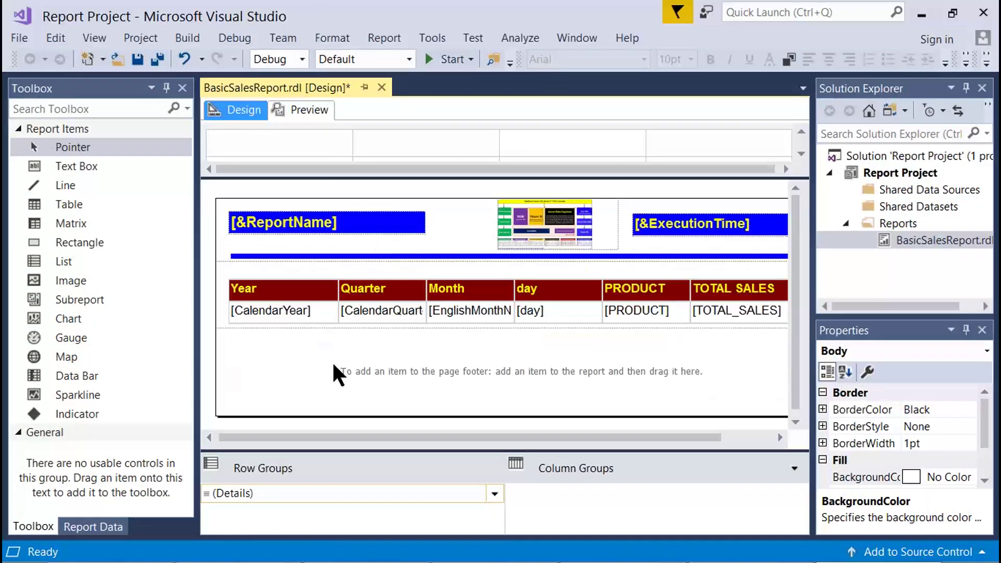
{"action": "left_click_drag", "start_coordinate": [283, 404], "coordinate": [283, 377]}
{"action": "left_click_drag", "start_coordinate": [66, 165], "coordinate": [233, 344]}
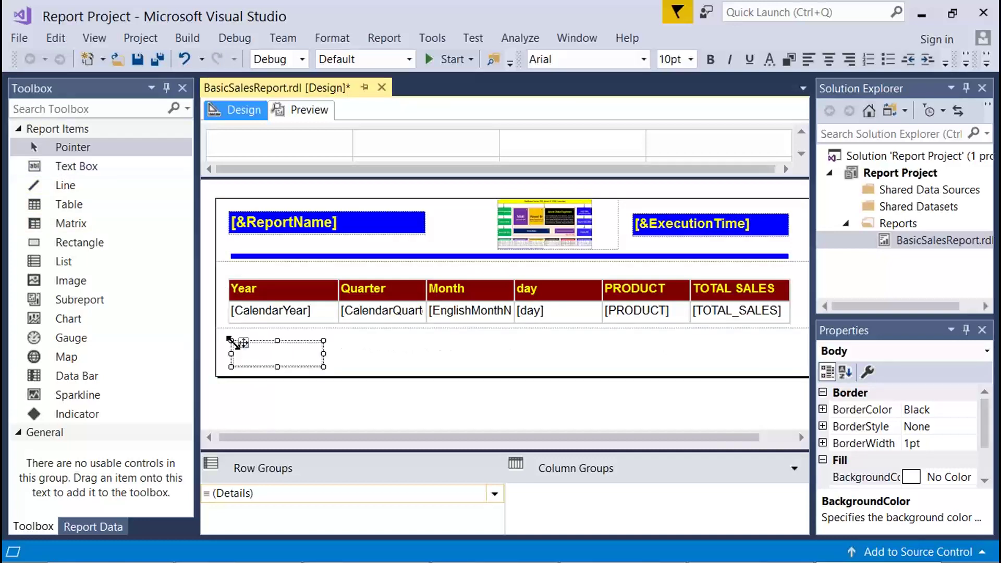
{"action": "left_click_drag", "start_coordinate": [320, 355], "coordinate": [421, 354]}
Screen-capture the design with the empty footer text box and with its Expression option showing
{"action": "key", "text": "Print"}
{"action": "left_click_drag", "start_coordinate": [2, 68], "coordinate": [748, 485]}
{"action": "right_click", "coordinate": [329, 353]}
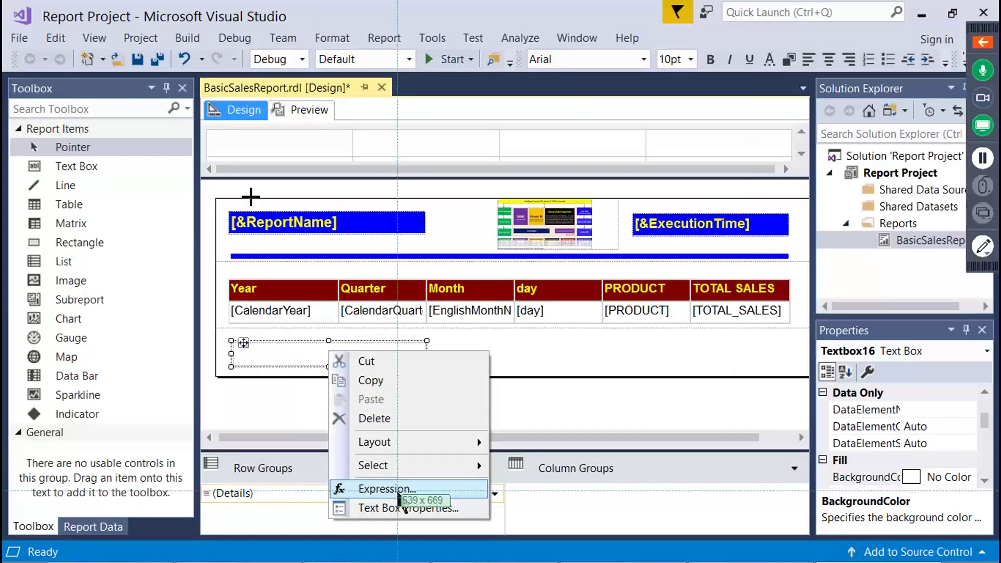
{"action": "left_click_drag", "start_coordinate": [167, 134], "coordinate": [692, 551]}
Enter the expression ="Page " & Globals!PageNumber & " Of " & Globals!TotalPages for the footer text box, using the built-in fields
{"action": "right_click", "coordinate": [400, 355]}
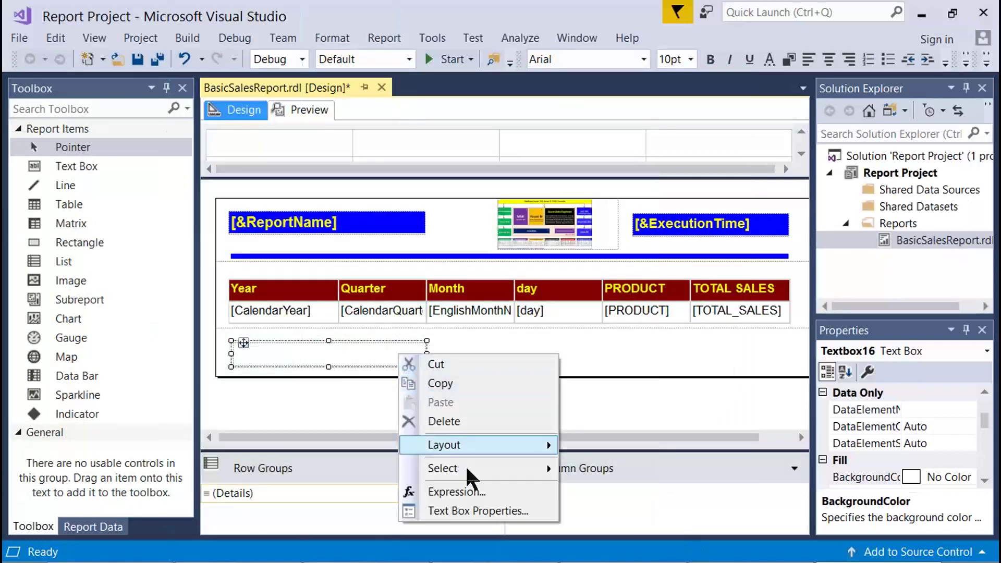
{"action": "left_click", "coordinate": [473, 490]}
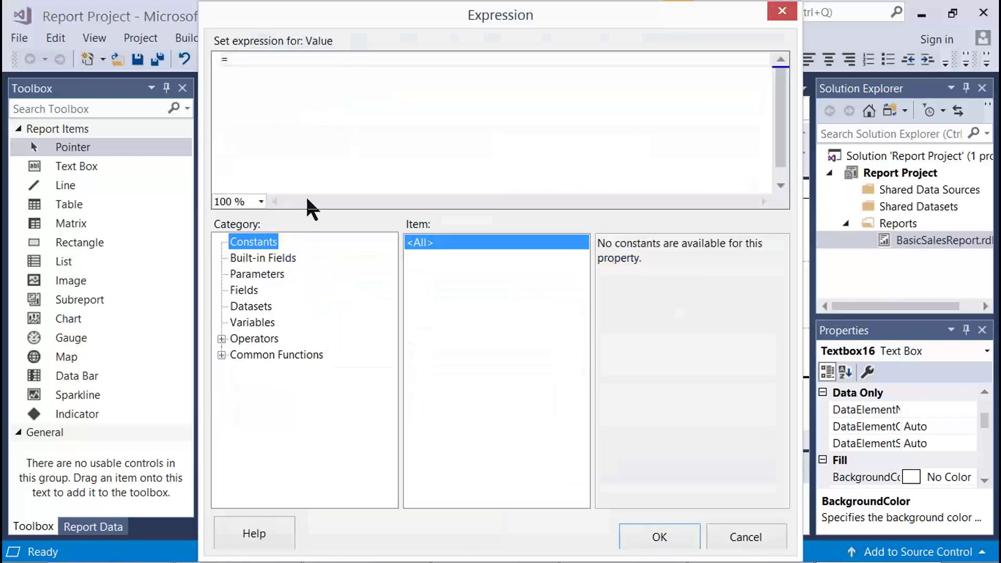
{"action": "left_click", "coordinate": [242, 68]}
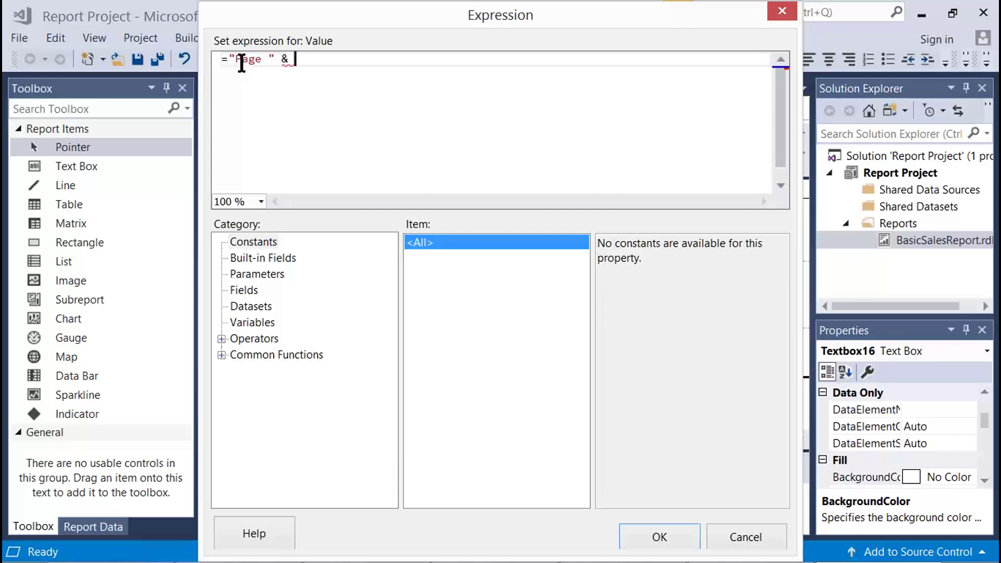
{"action": "left_click", "coordinate": [261, 257]}
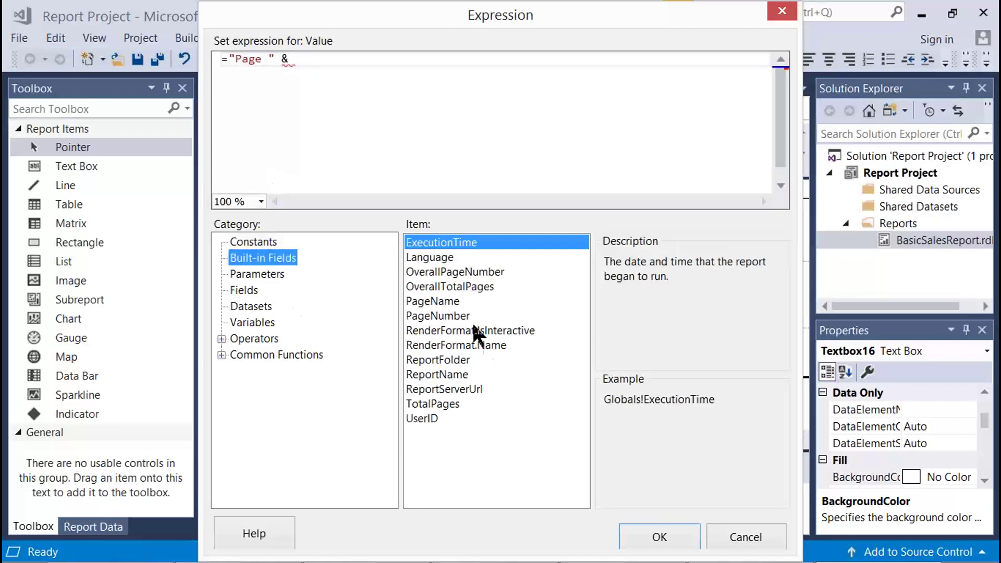
{"action": "double_click", "coordinate": [452, 314]}
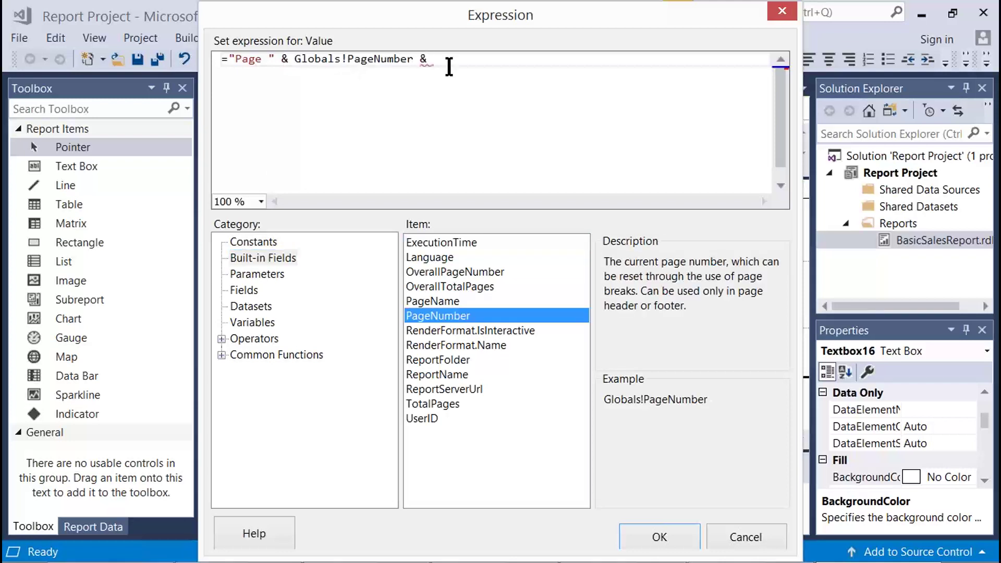
{"action": "type", "text": "& \" of \" &"}
{"action": "double_click", "coordinate": [443, 404]}
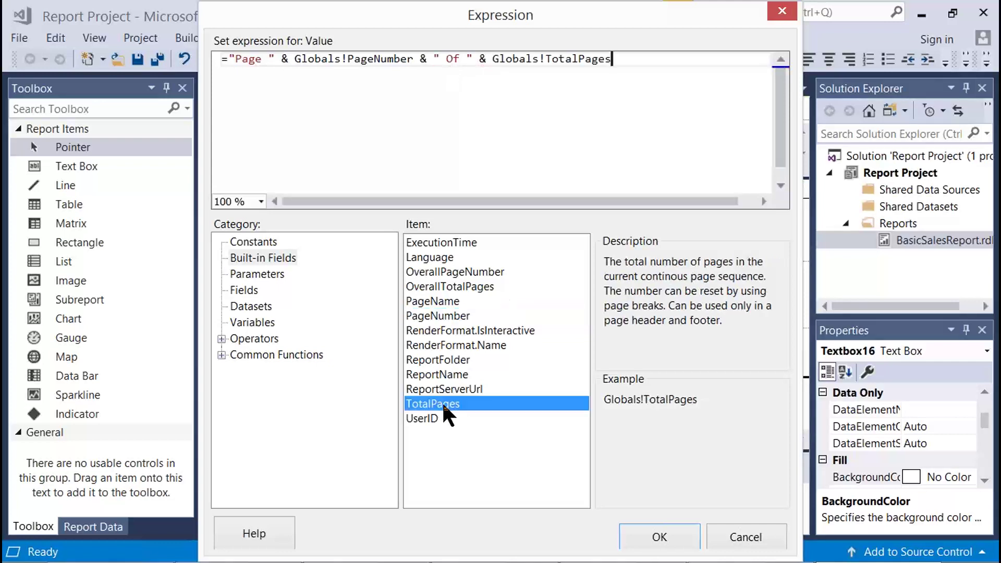
Screen-capture the Expression dialog with the page-number expression and apply the expression to the footer text box
{"action": "key", "text": "Print"}
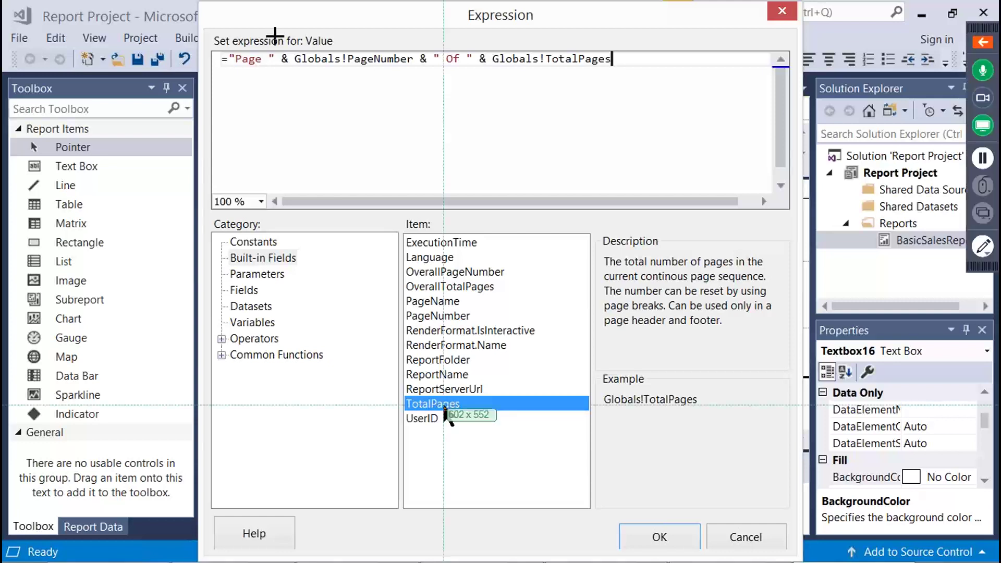
{"action": "left_click_drag", "start_coordinate": [6, 10], "coordinate": [818, 559]}
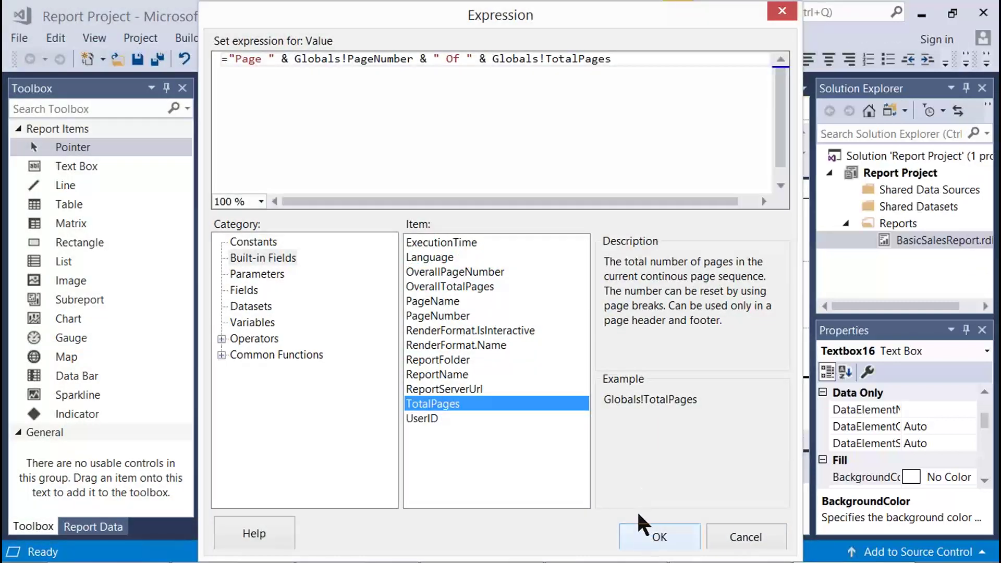
{"action": "left_click_drag", "start_coordinate": [237, 60], "coordinate": [613, 60]}
{"action": "key", "text": "Print"}
{"action": "left_click_drag", "start_coordinate": [3, 2], "coordinate": [796, 559]}
{"action": "left_click", "coordinate": [659, 537]}
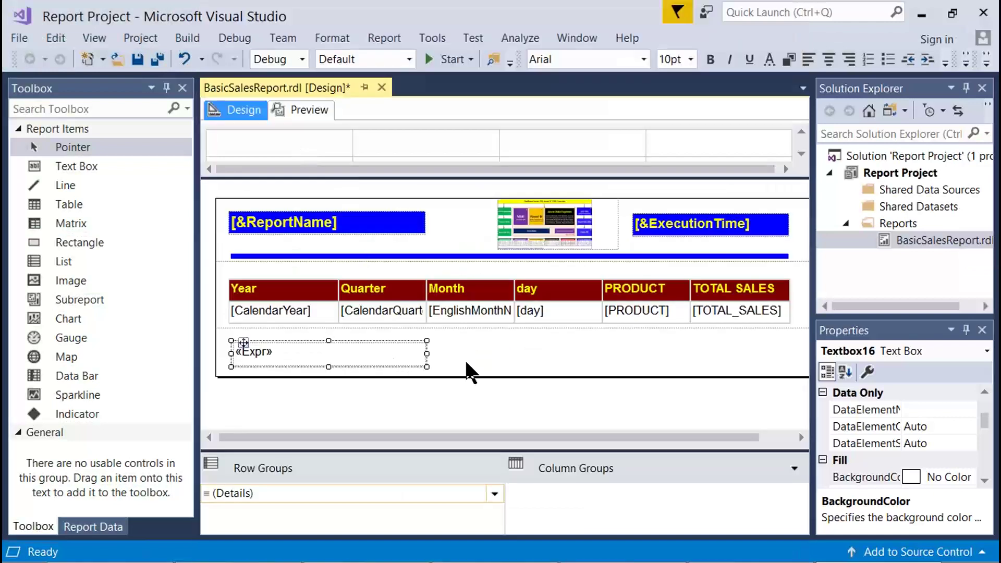
Format the footer text box's expression as italic at 8pt
{"action": "left_click", "coordinate": [729, 59]}
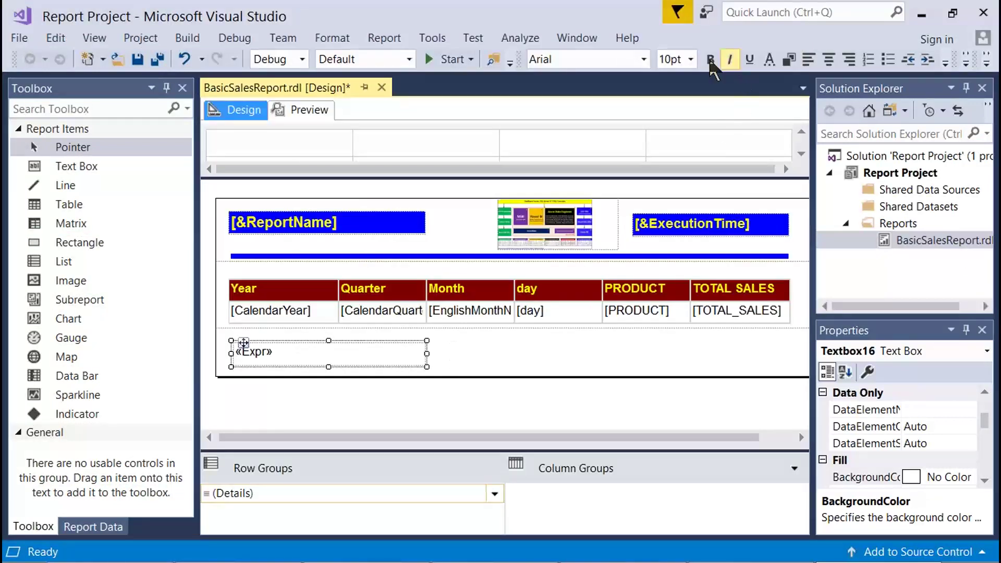
{"action": "left_click", "coordinate": [691, 59]}
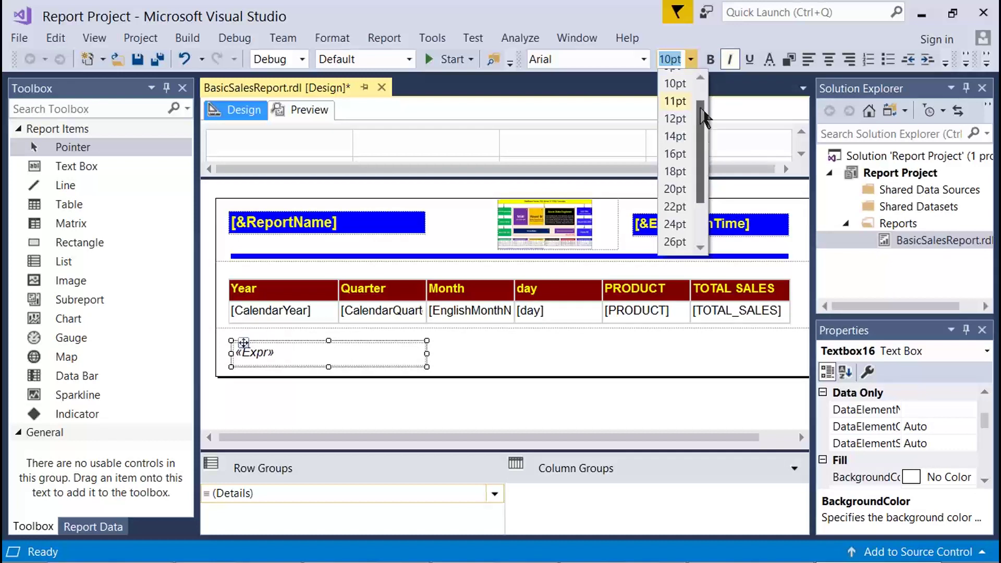
{"action": "left_click_drag", "start_coordinate": [703, 123], "coordinate": [701, 104]}
{"action": "left_click", "coordinate": [670, 79]}
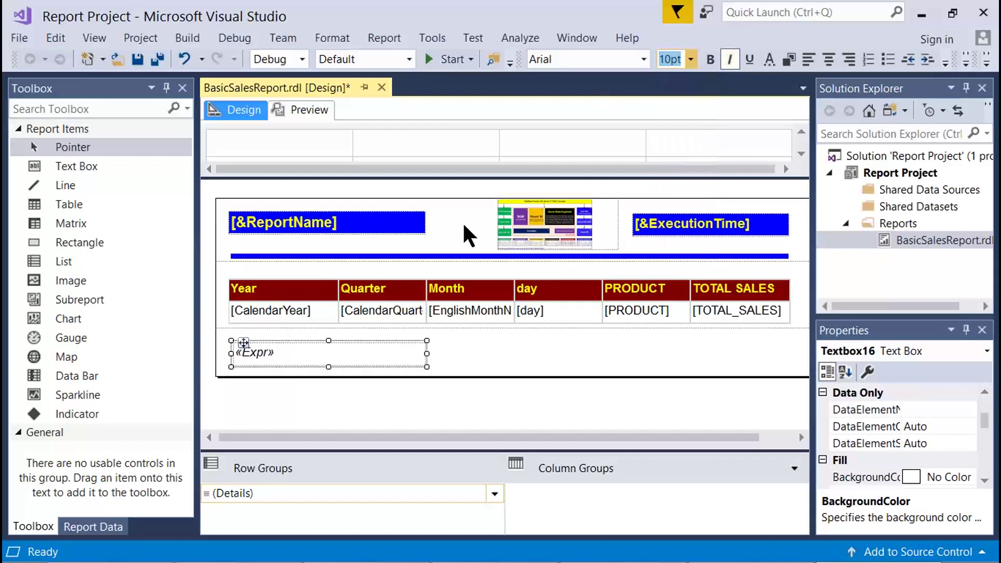
{"action": "left_click", "coordinate": [457, 347]}
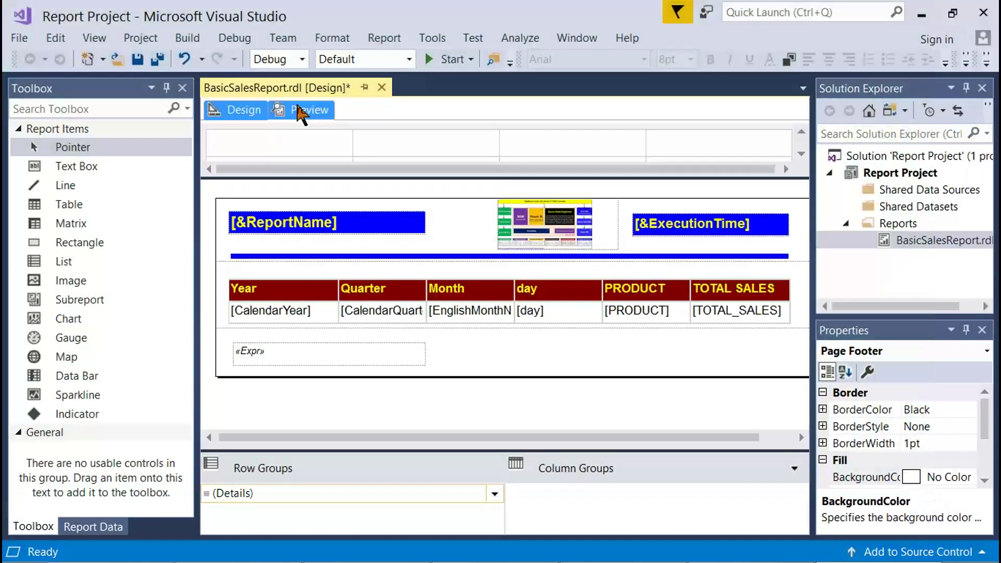
Preview the report and screen-capture its first page
{"action": "left_click", "coordinate": [301, 111]}
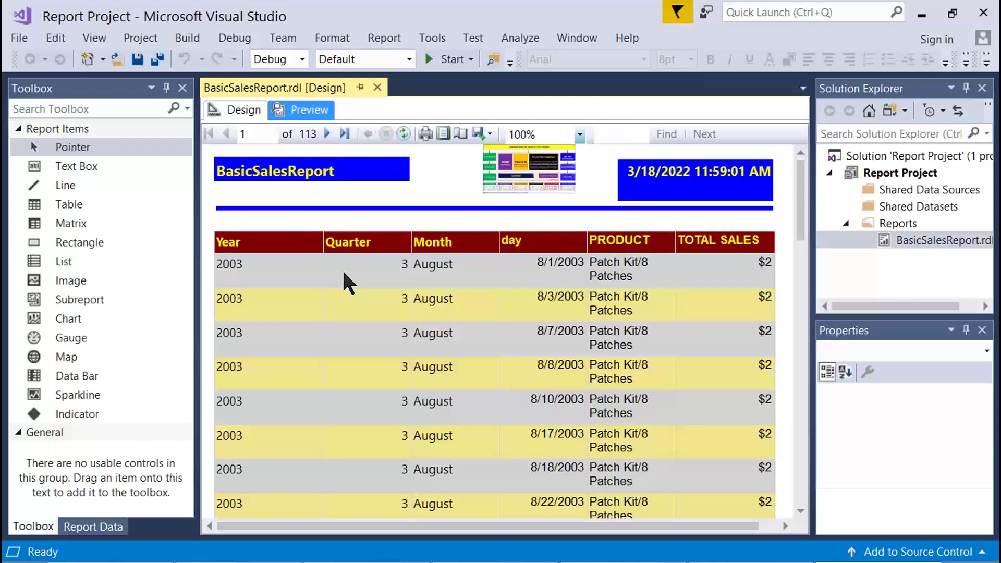
{"action": "key", "text": "Print"}
{"action": "left_click_drag", "start_coordinate": [3, 30], "coordinate": [908, 500]}
Page through the report preview, comparing the page header and column headings on the first, second and last pages
{"action": "left_click", "coordinate": [326, 134]}
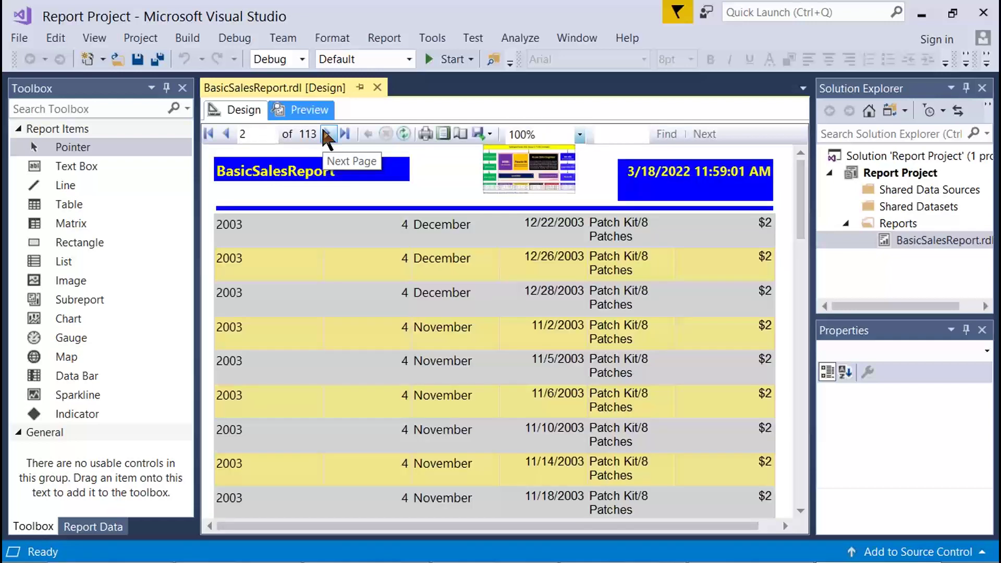
{"action": "left_click", "coordinate": [324, 133]}
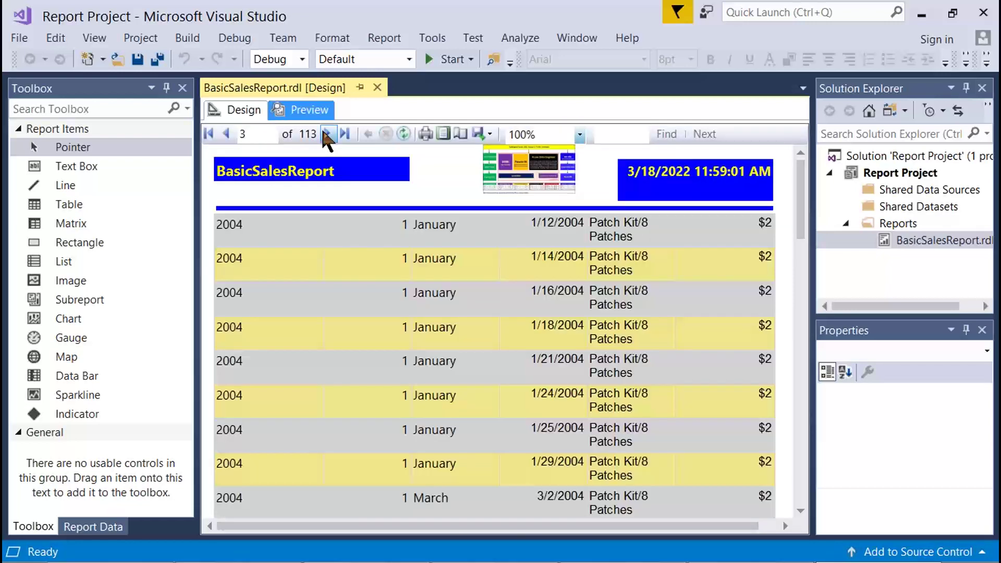
{"action": "left_click", "coordinate": [327, 135]}
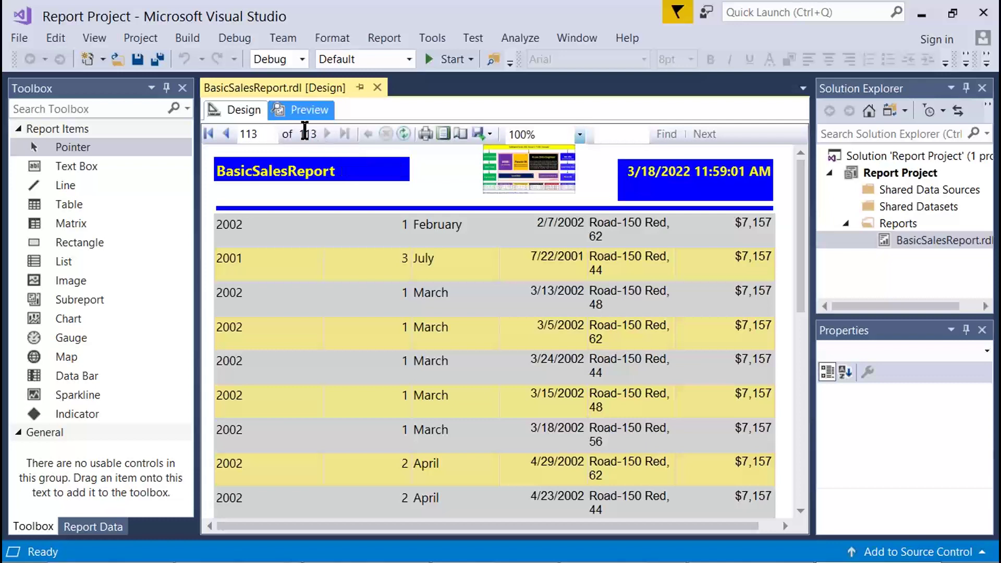
{"action": "left_click", "coordinate": [209, 134]}
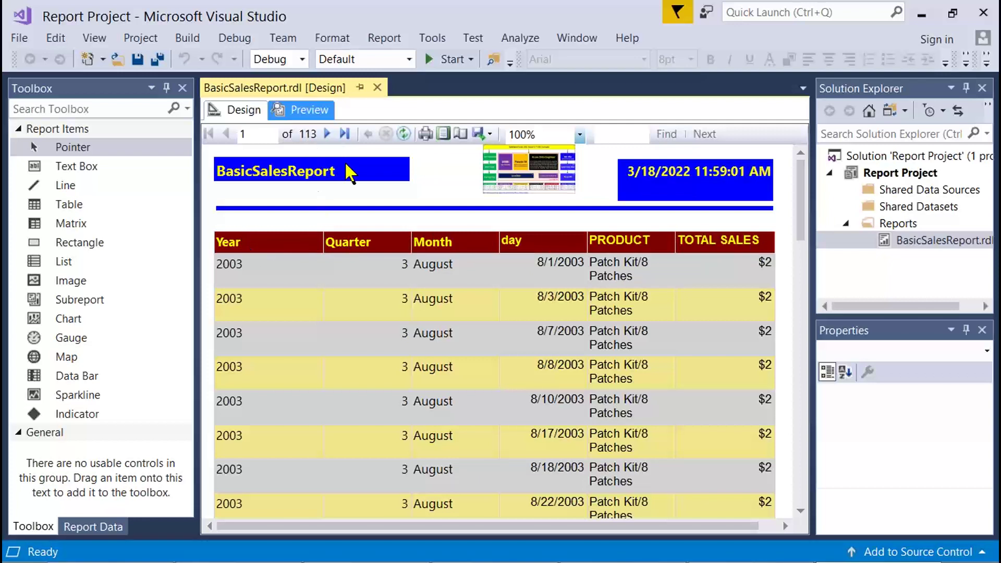
{"action": "left_click", "coordinate": [331, 133]}
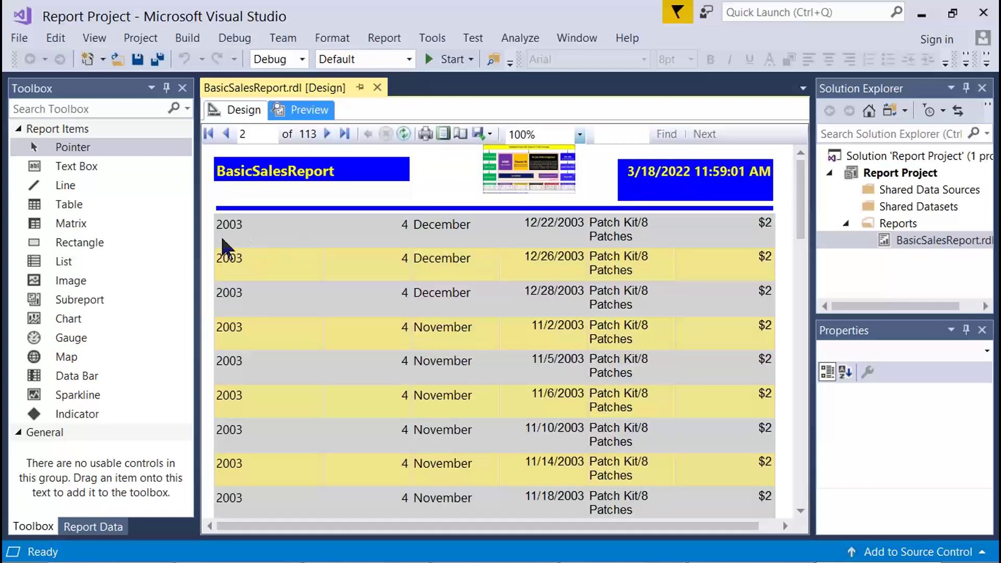
Return to the report design and inspect the table's header row and the report name box in the page header
{"action": "left_click", "coordinate": [240, 110]}
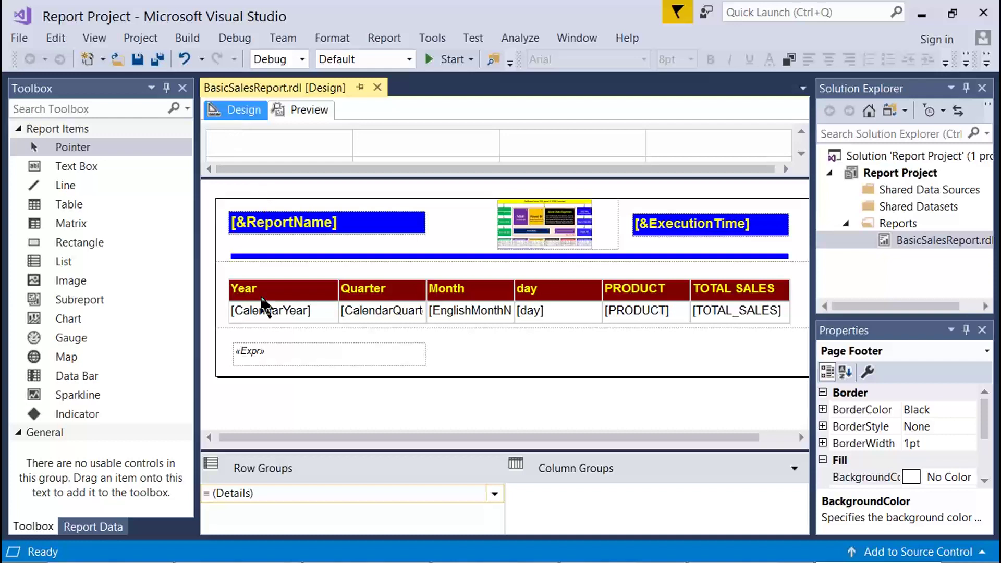
{"action": "left_click", "coordinate": [261, 298]}
{"action": "left_click", "coordinate": [219, 289]}
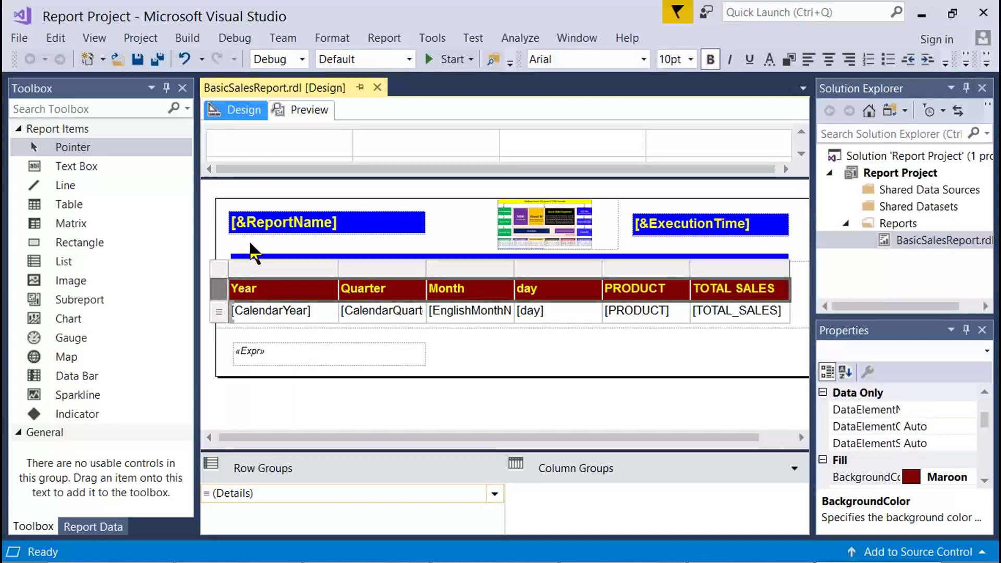
{"action": "left_click", "coordinate": [368, 228]}
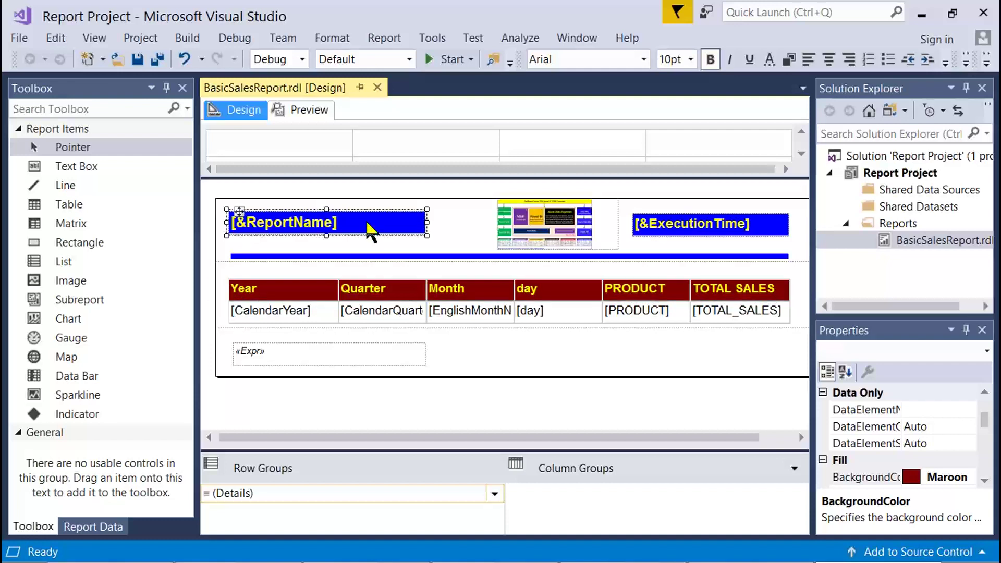
Preview the report again and check the page-number footer at the end of pages 2 and 3
{"action": "left_click", "coordinate": [331, 110]}
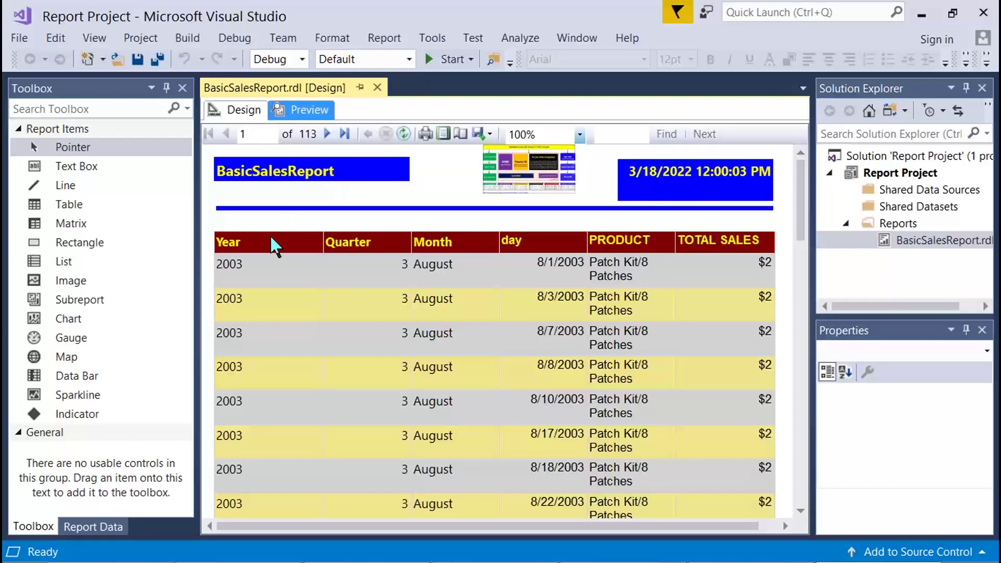
{"action": "left_click", "coordinate": [326, 134]}
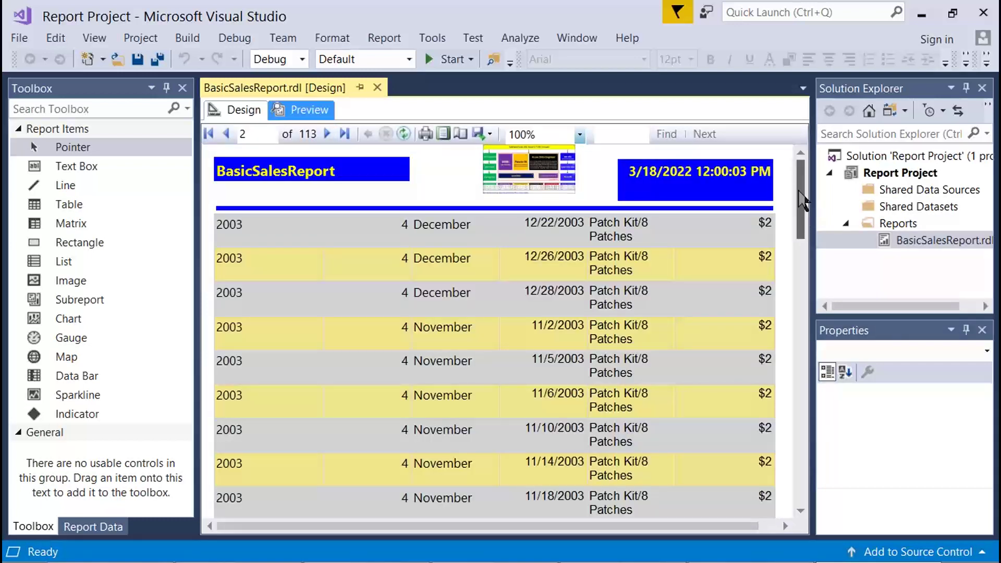
{"action": "left_click_drag", "start_coordinate": [803, 200], "coordinate": [802, 477]}
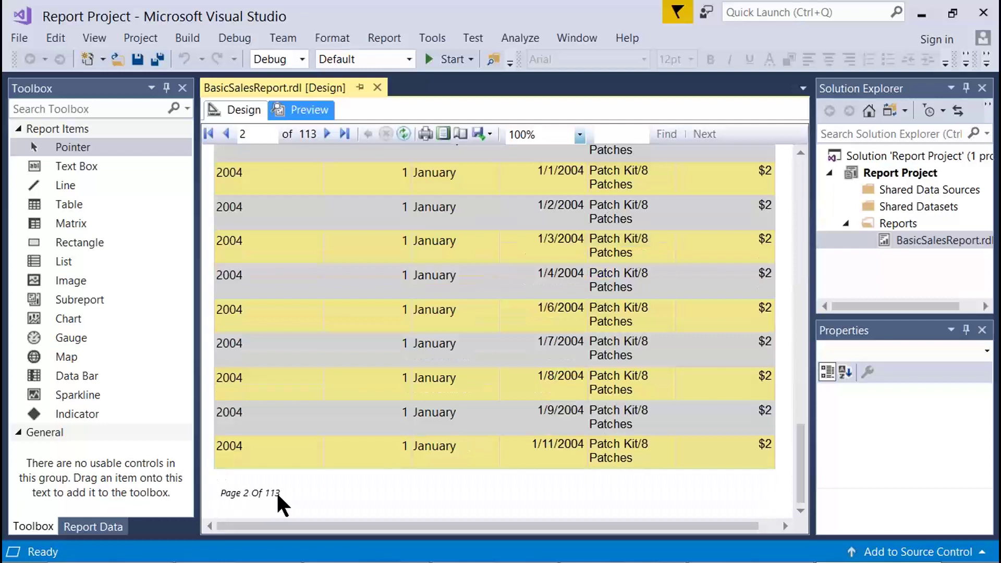
{"action": "left_click", "coordinate": [327, 134]}
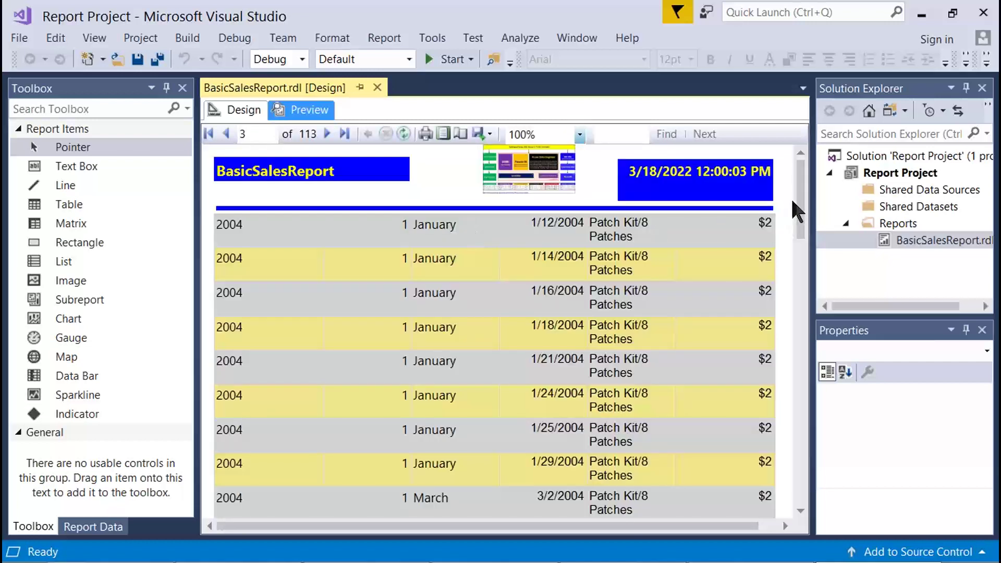
{"action": "left_click_drag", "start_coordinate": [800, 208], "coordinate": [812, 487]}
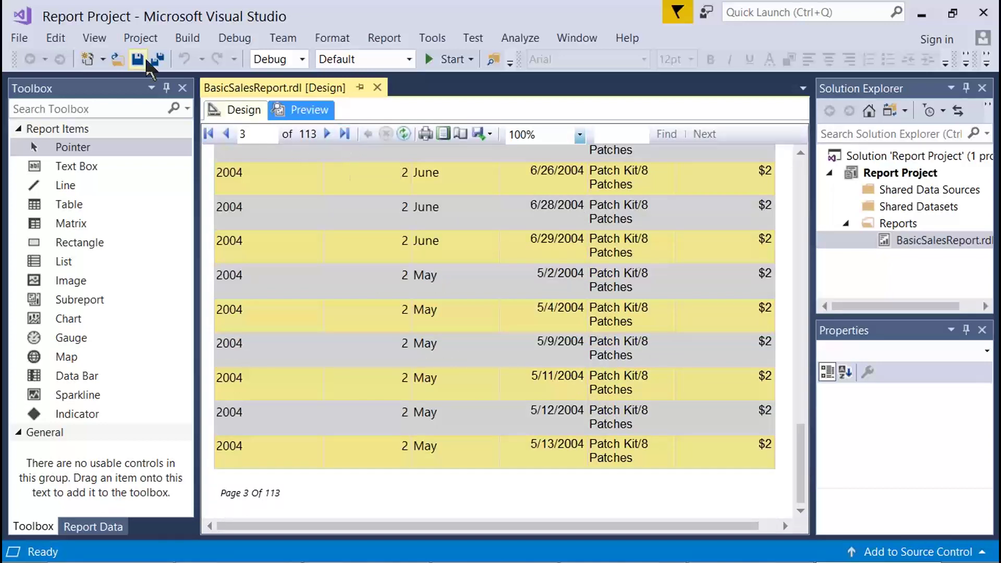
Save the report, then switch to the Basic Report Design document in Word and go to its beginning
{"action": "left_click", "coordinate": [141, 60]}
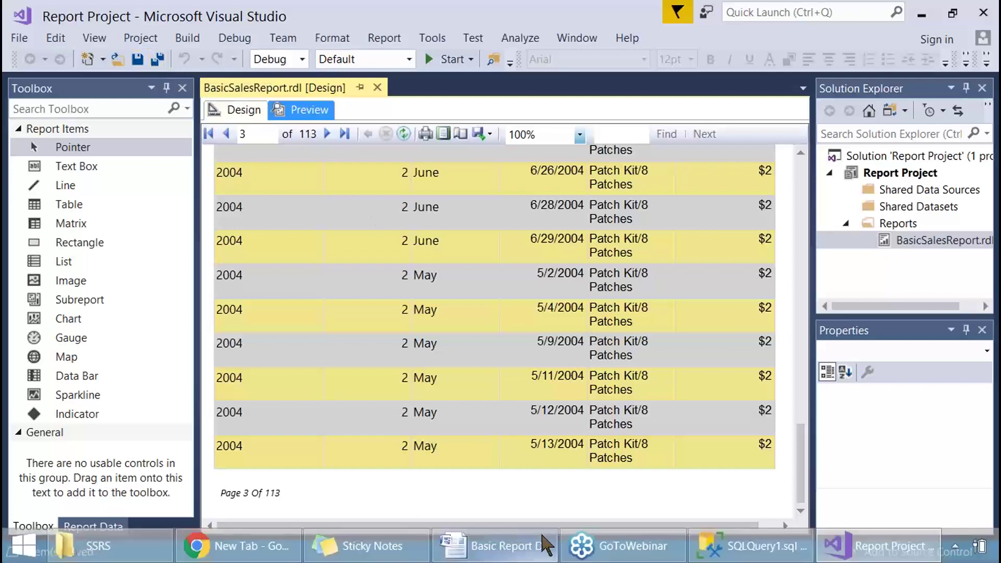
{"action": "left_click", "coordinate": [520, 546]}
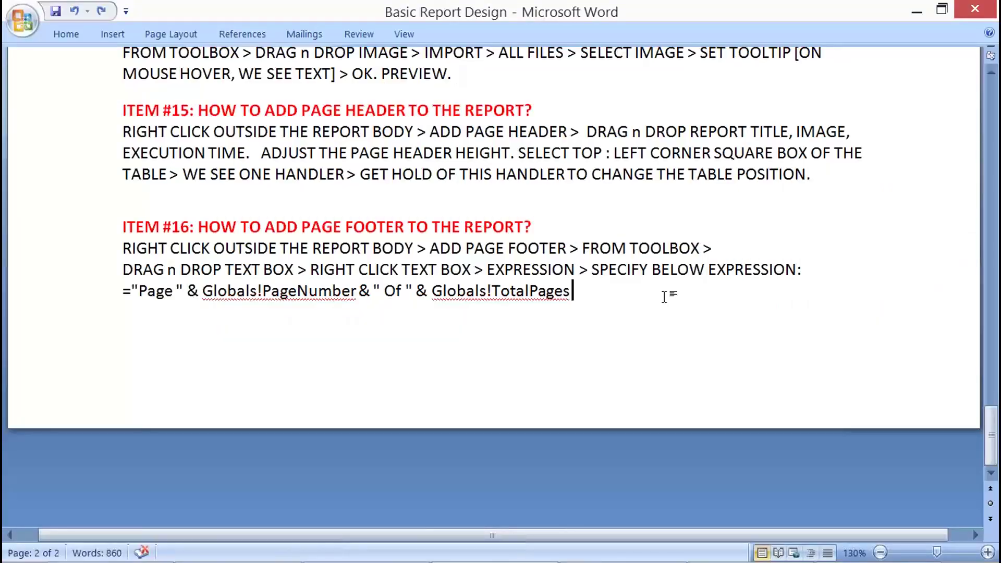
{"action": "key", "text": "ctrl+Home"}
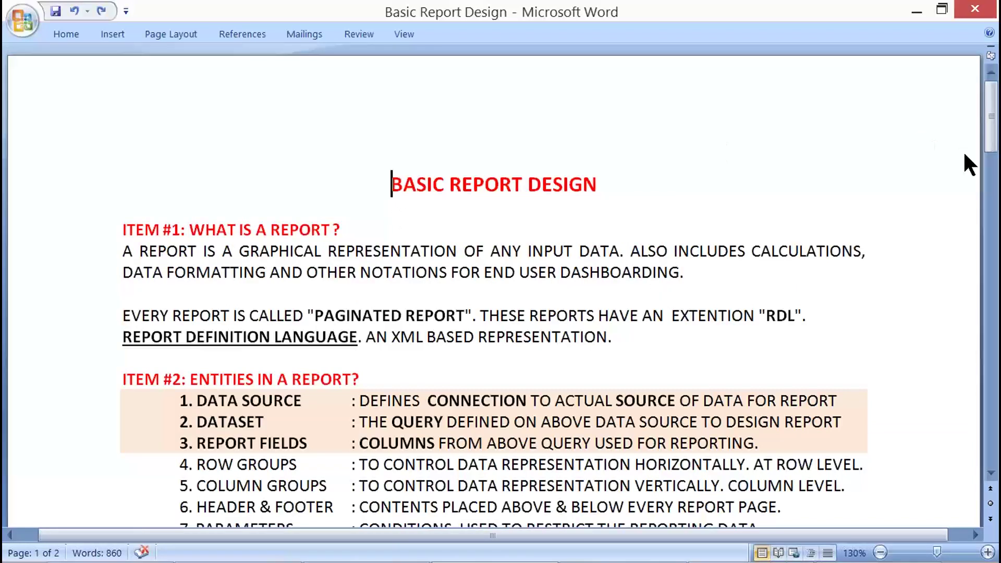
{"action": "key", "text": "alt+Tab"}
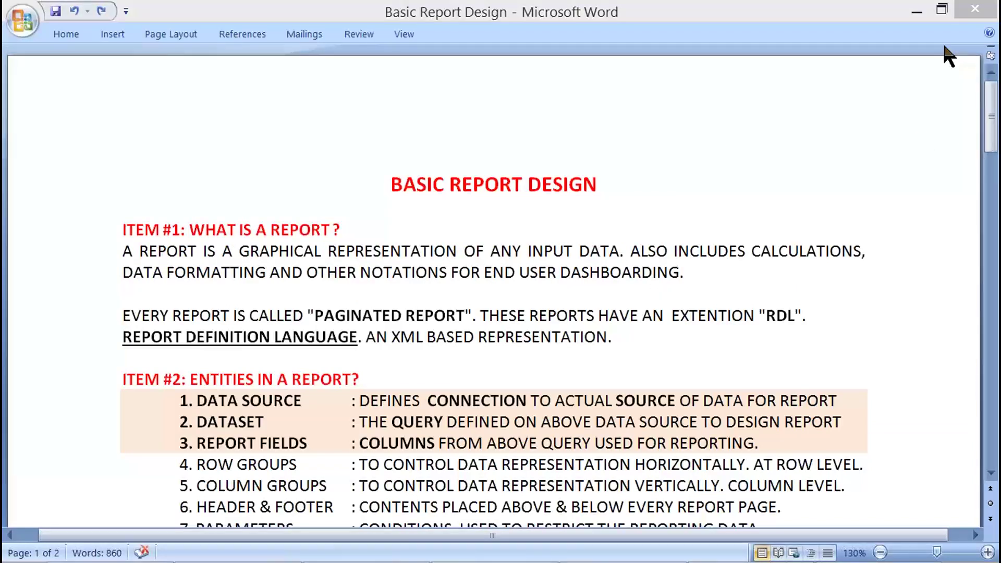